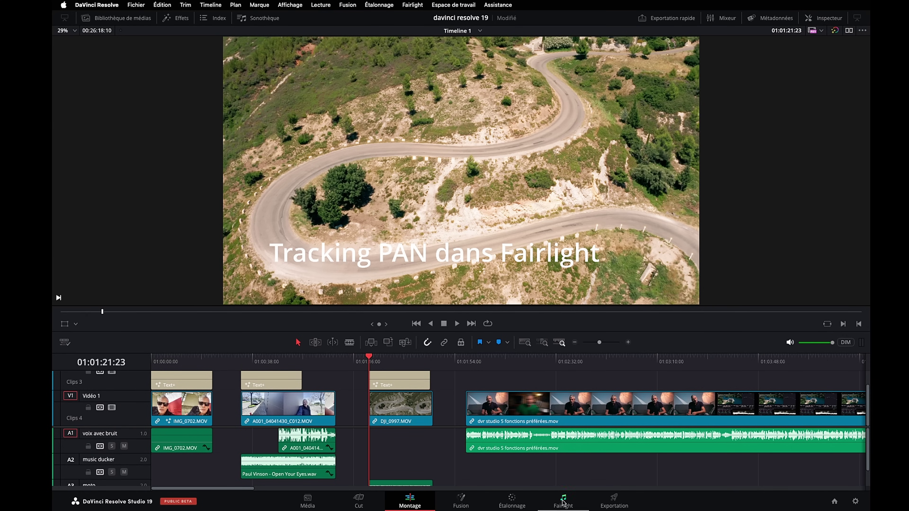
- Switch to the Fairlight page to work on Timeline 1's audio tracks
click(563, 502)
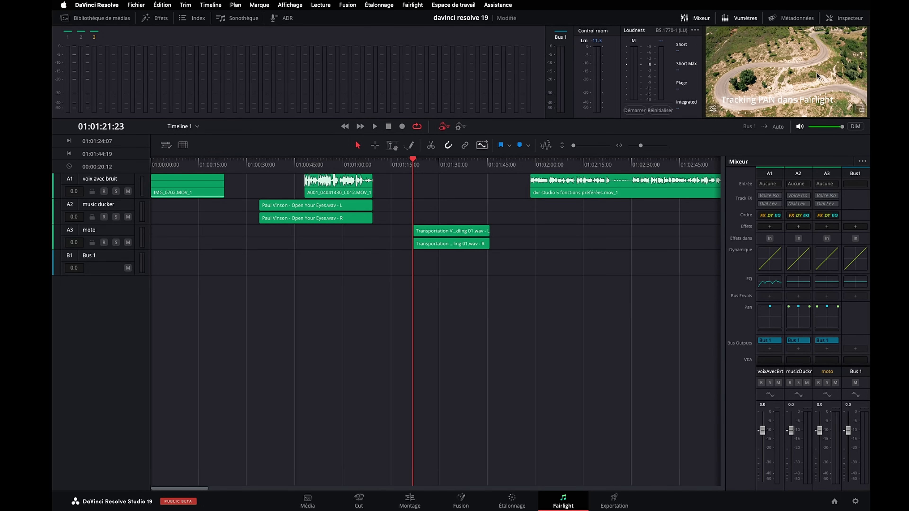
- Float the viewer and show tracker controls, tracking pan on only Left-Right and Down-Up, then play back
click(859, 109)
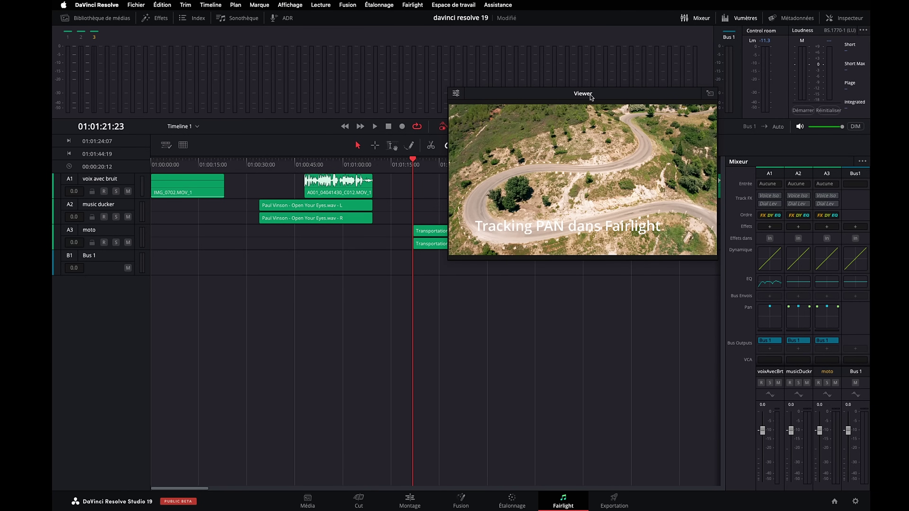
drag(589, 95, 526, 55)
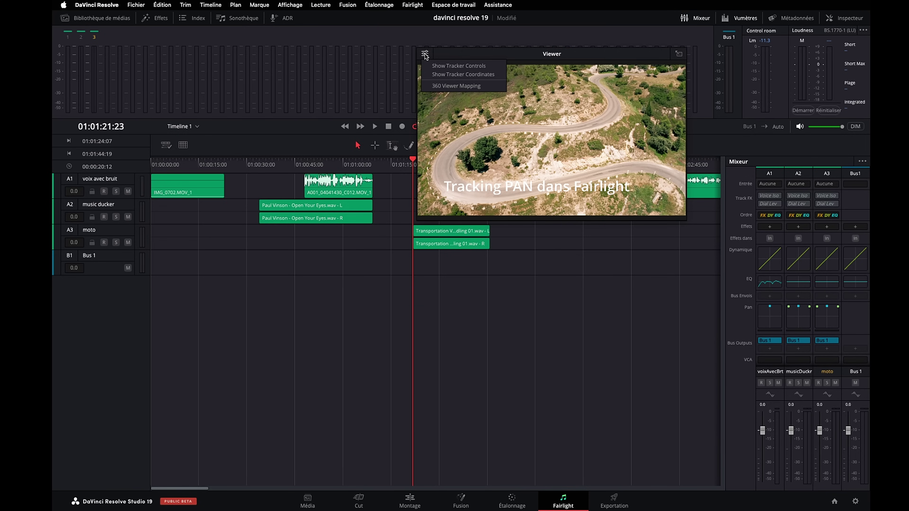
click(459, 66)
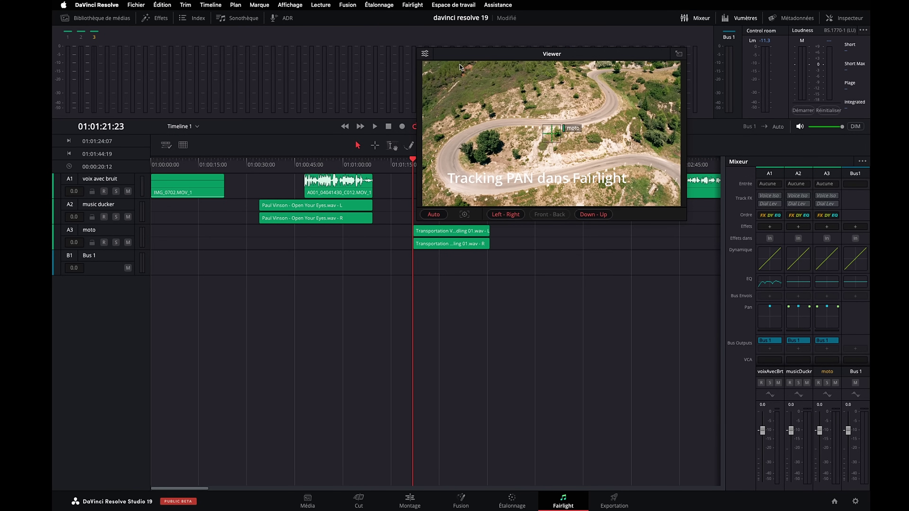
click(507, 215)
click(432, 214)
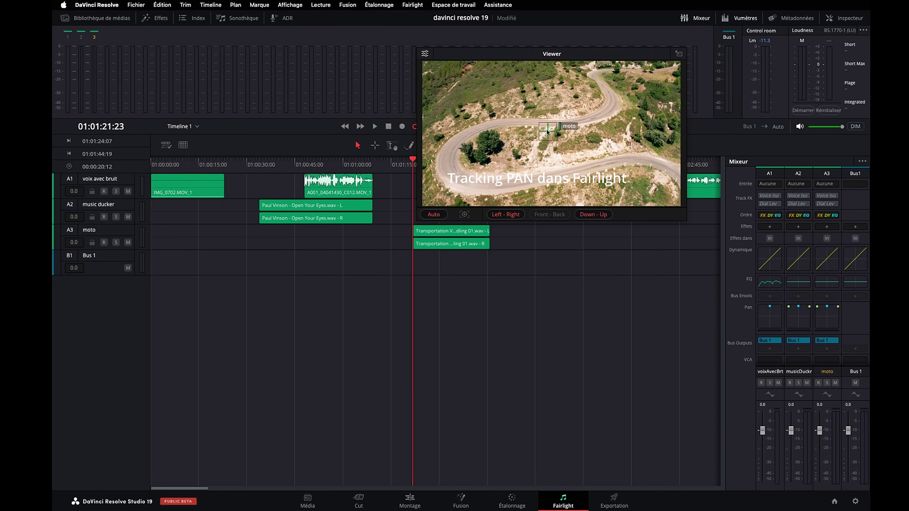
key(space)
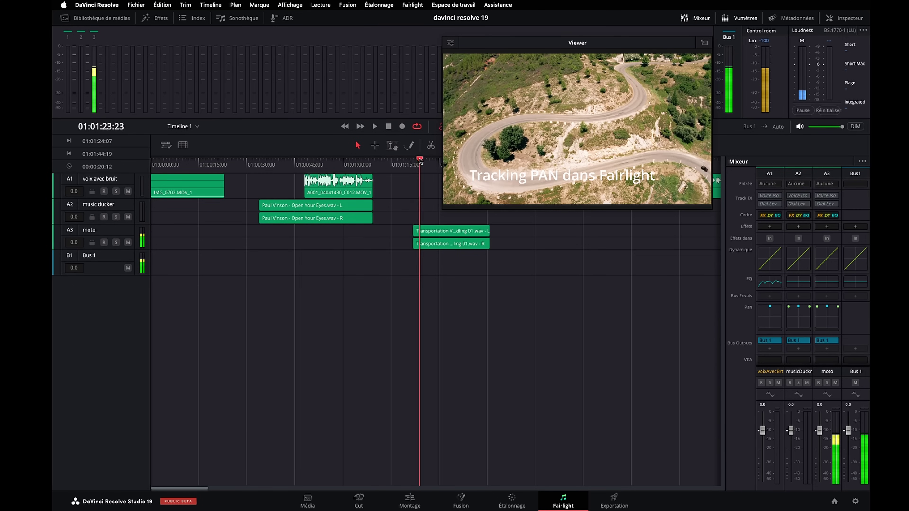
- Select the moto track A3 and mark the tracking range around the motorcycle sound
click(121, 233)
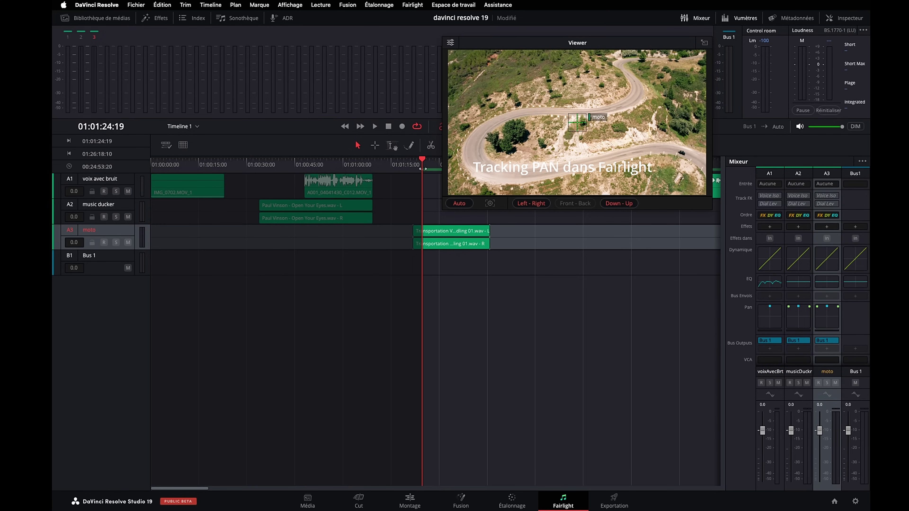
drag(426, 165, 483, 183)
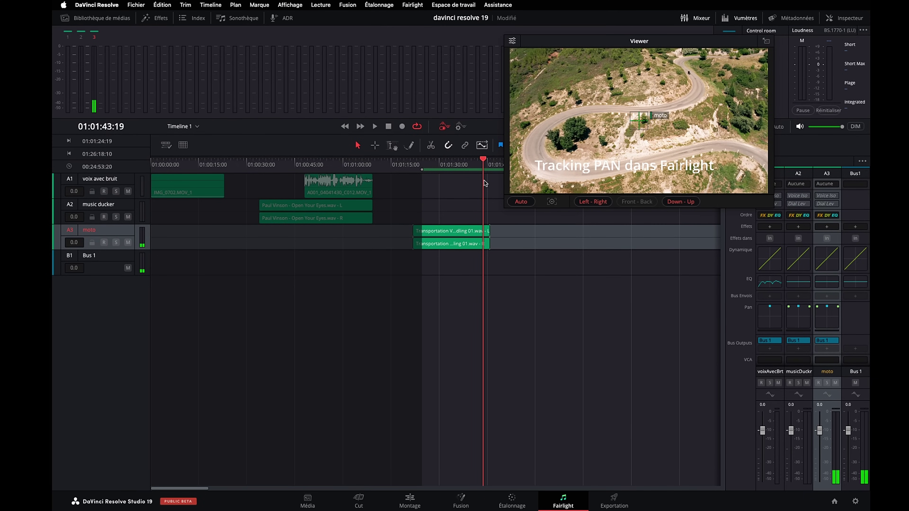
key(o)
click(461, 182)
drag(454, 183, 420, 183)
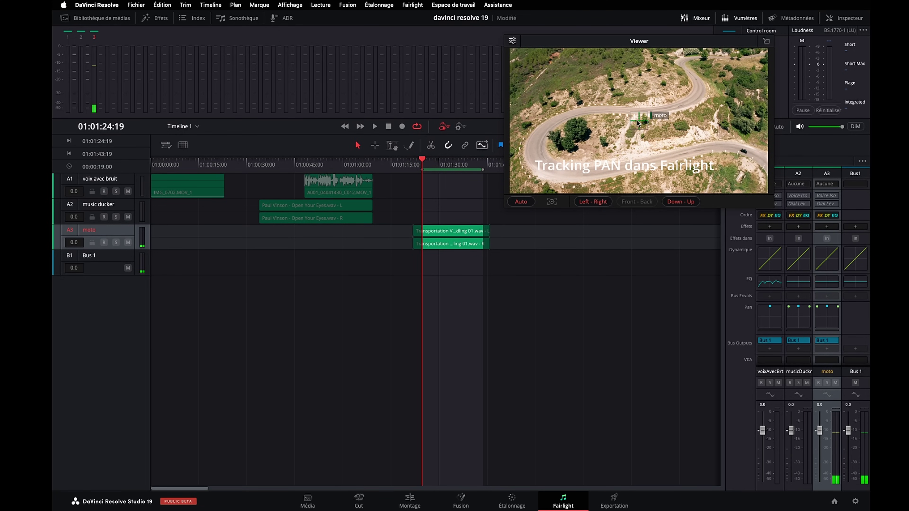
- Place the moto tracker box on the motorcycle, generate IntelliTrack pan data, save, and play back
drag(711, 148, 750, 156)
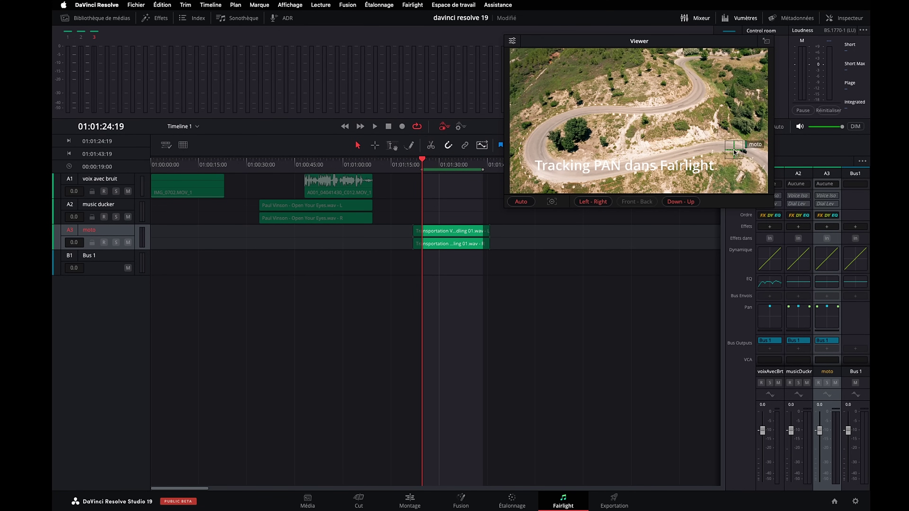
click(553, 202)
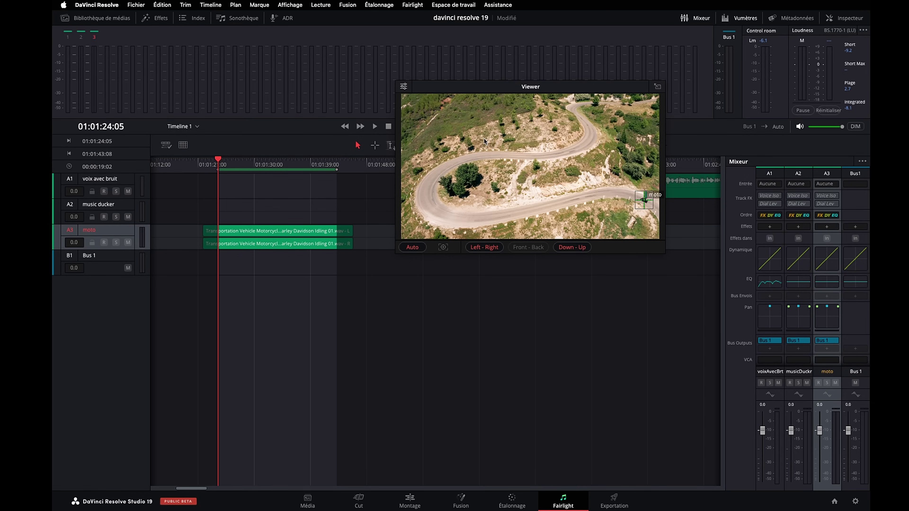
key(super+s)
click(375, 127)
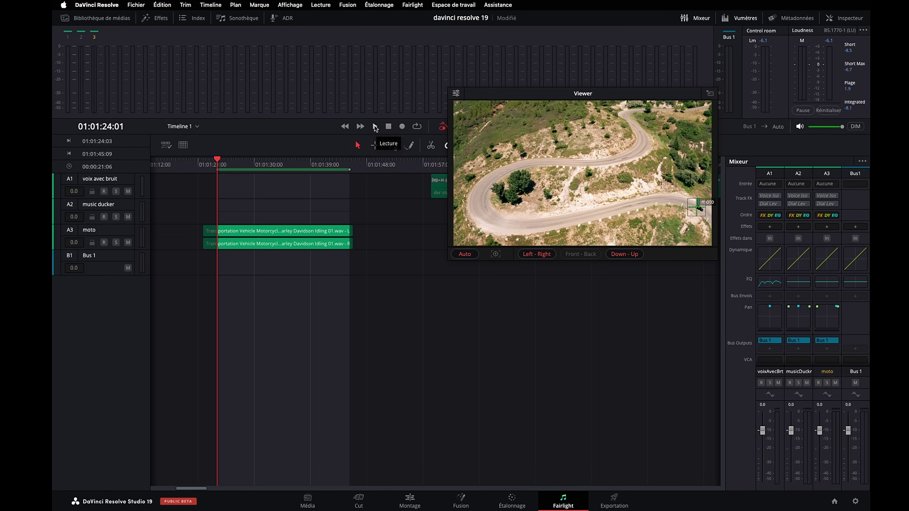
click(375, 126)
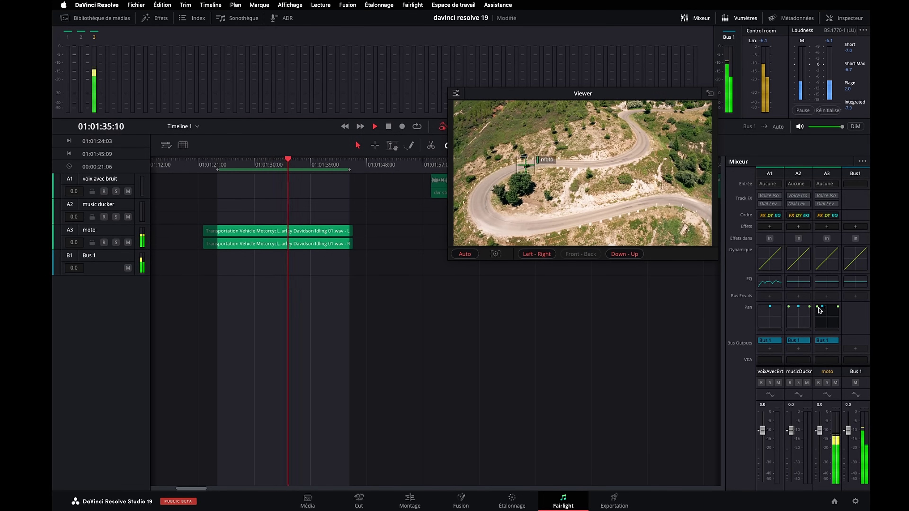
drag(819, 310, 834, 310)
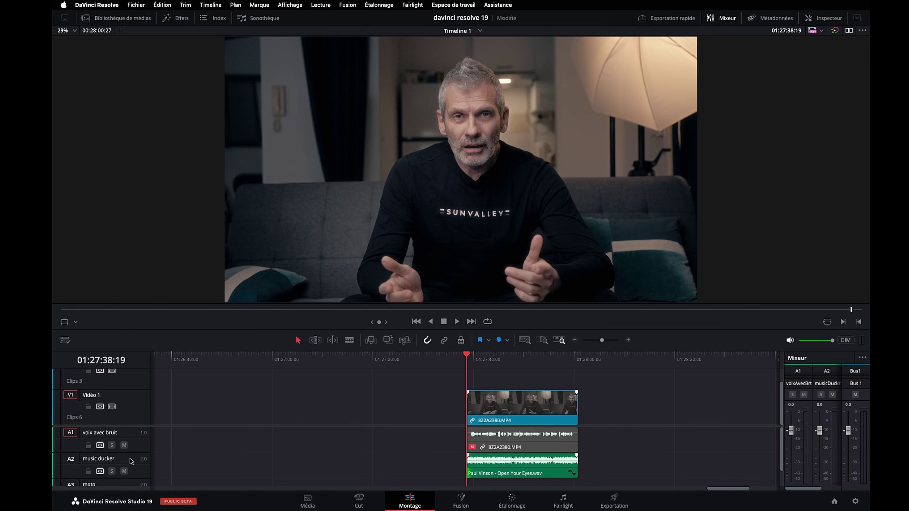
- Enable Music Remixer in the Inspector's Audio settings for the music ducker track
scroll(130, 459, down, 1)
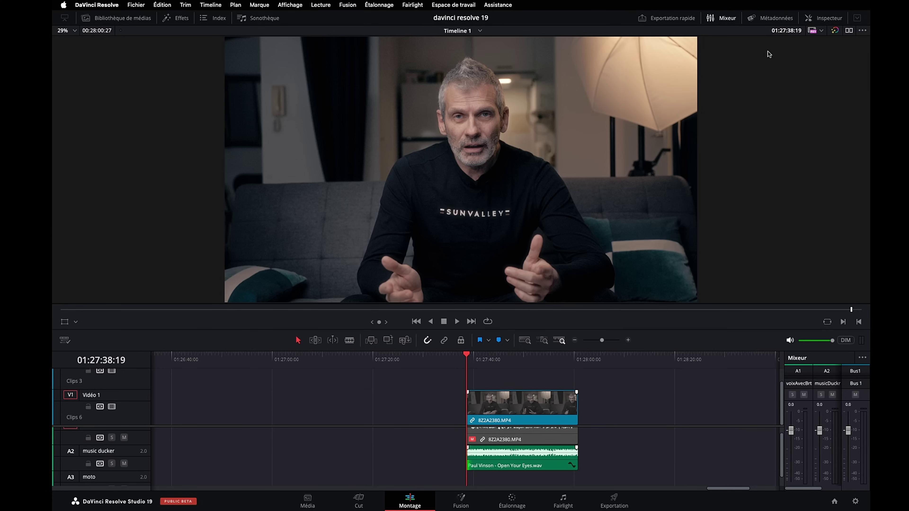
click(813, 20)
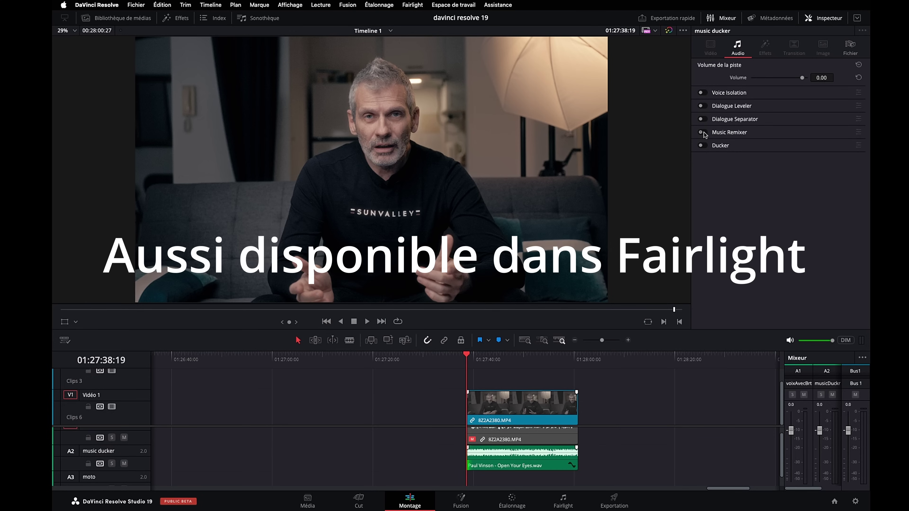
click(702, 133)
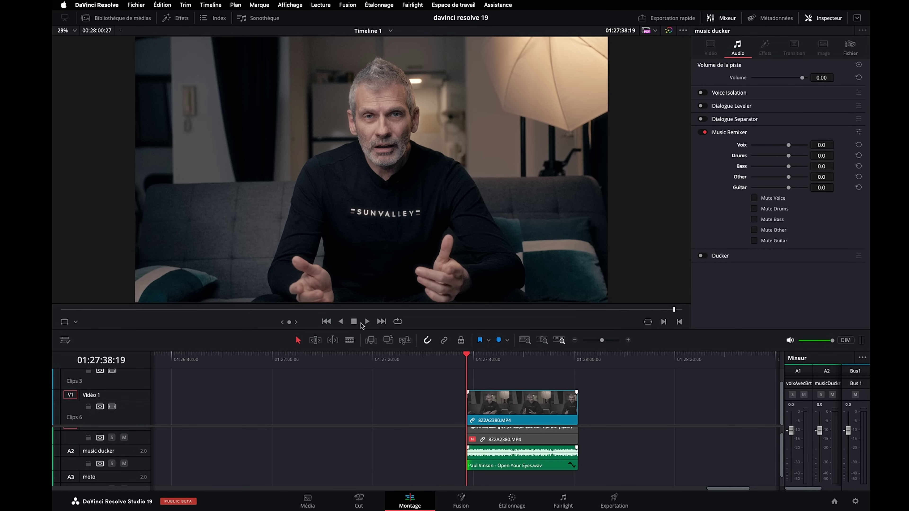
- Audition the music during playback with the vocal and another stem muted
click(367, 321)
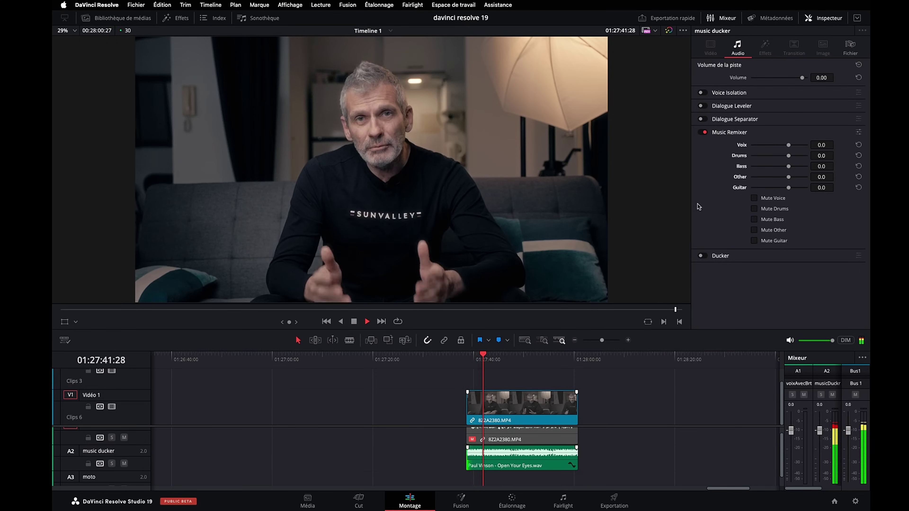
click(753, 198)
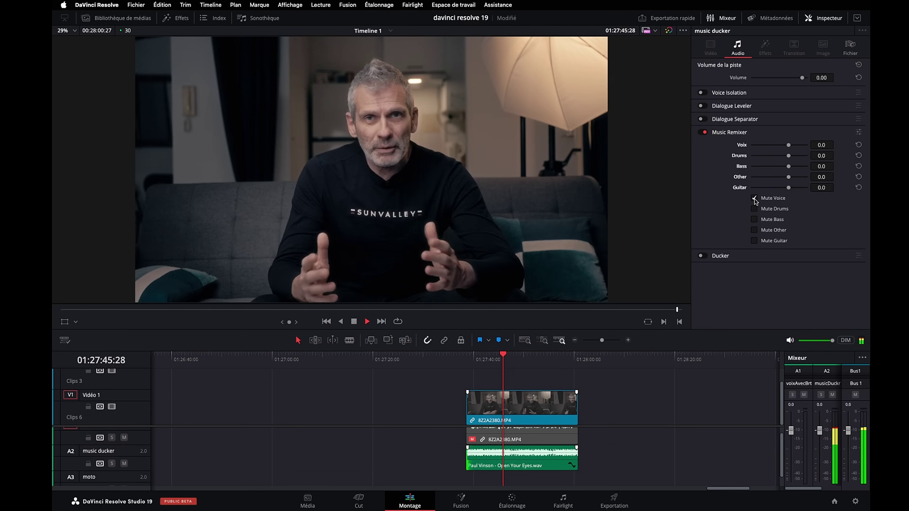
key(space)
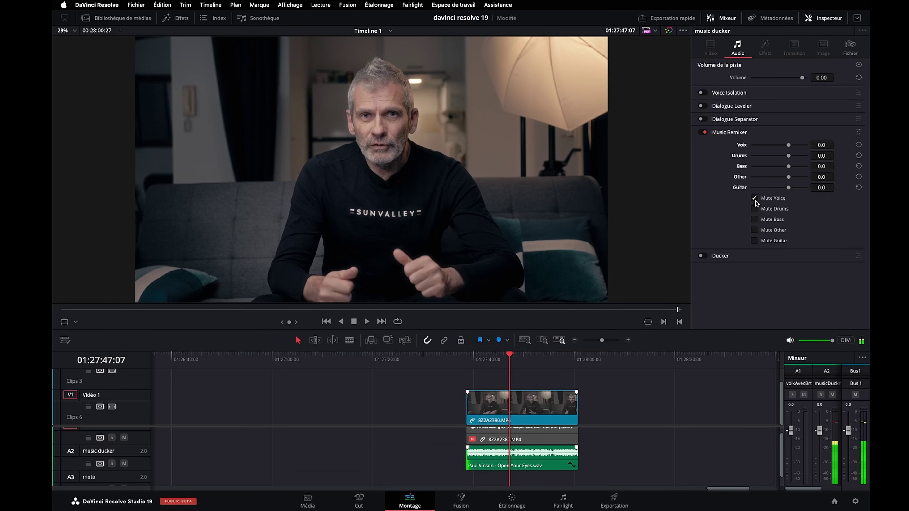
key(space)
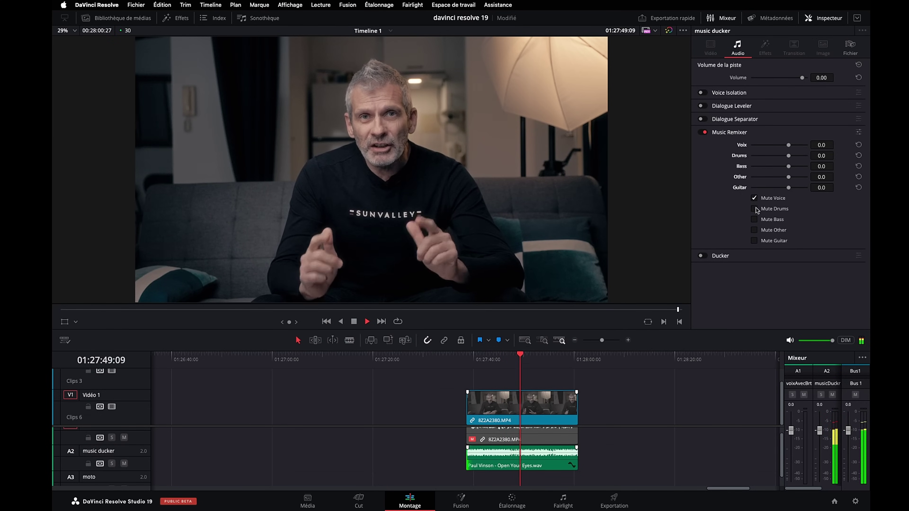
click(754, 208)
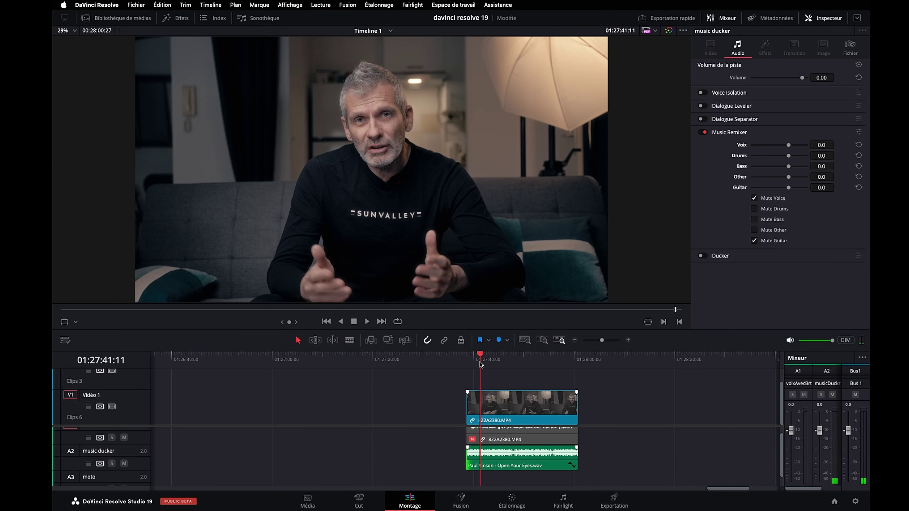
- Unmute the stem and lower the Voix stem to -8.7 while listening
key(space)
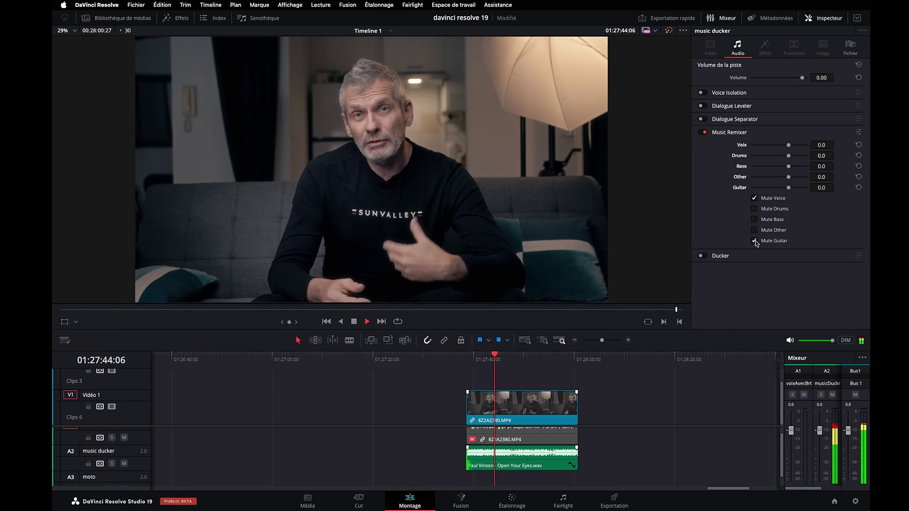
click(753, 209)
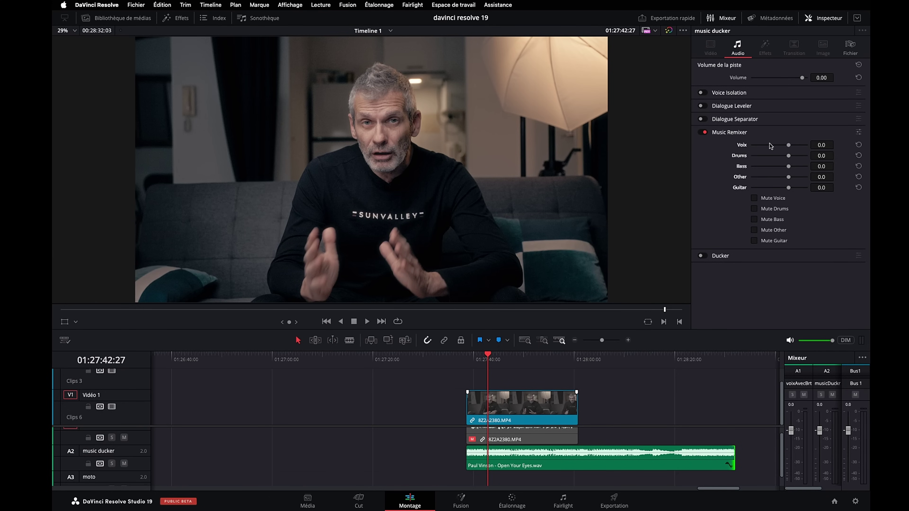
key(space)
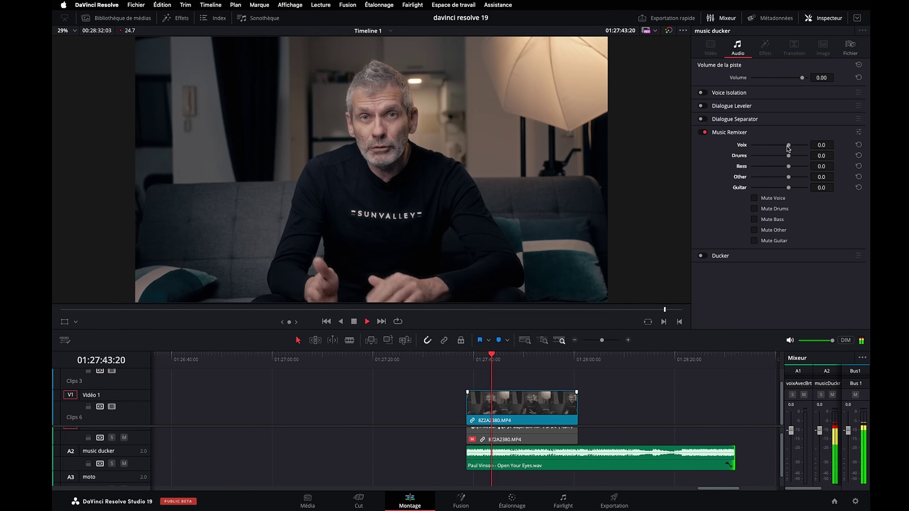
mouse_move(789, 145)
mouse_down()
mouse_move(777, 146)
mouse_move(780, 155)
mouse_up()
key(space)
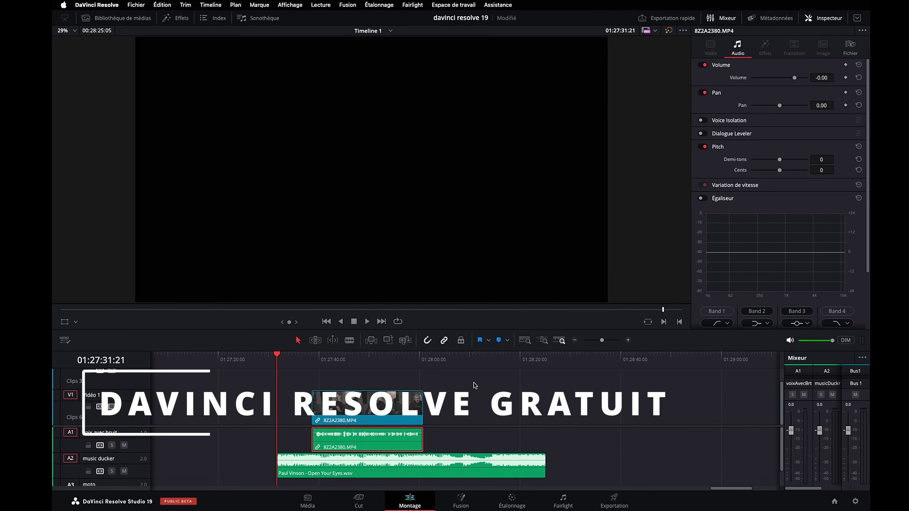
- Play from just before the interview clip, then select the Open Your Eyes.wav music clip on A2
drag(294, 360, 292, 360)
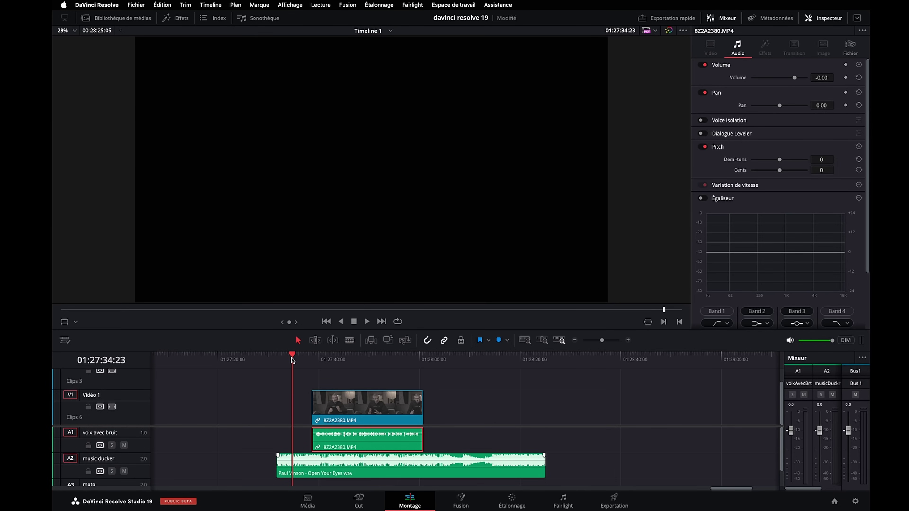
drag(291, 358, 282, 359)
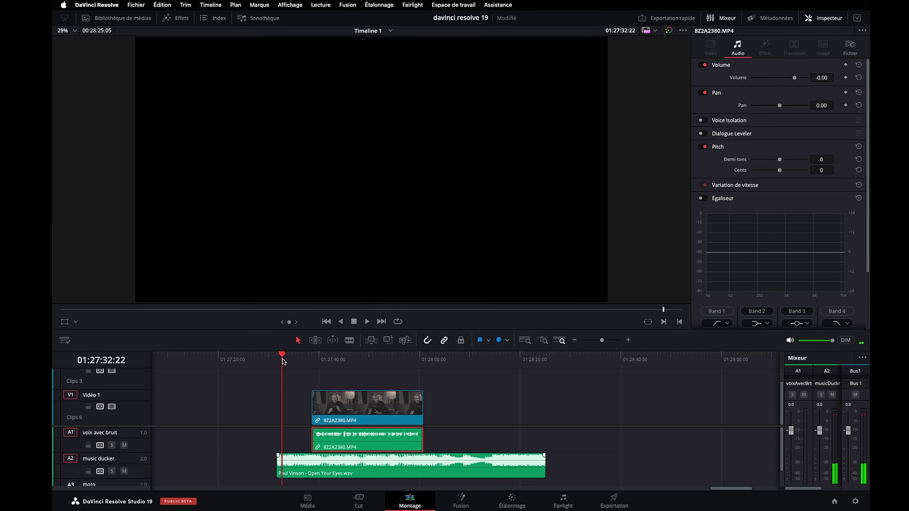
click(283, 359)
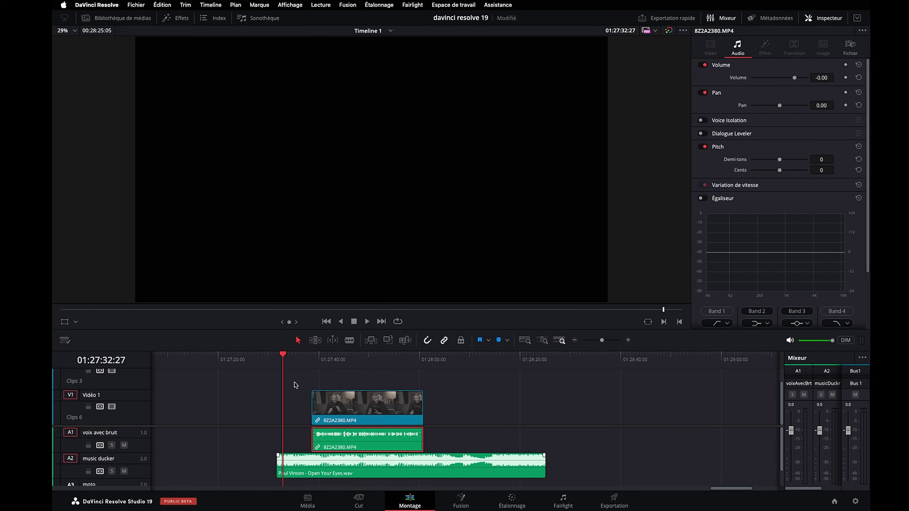
key(space)
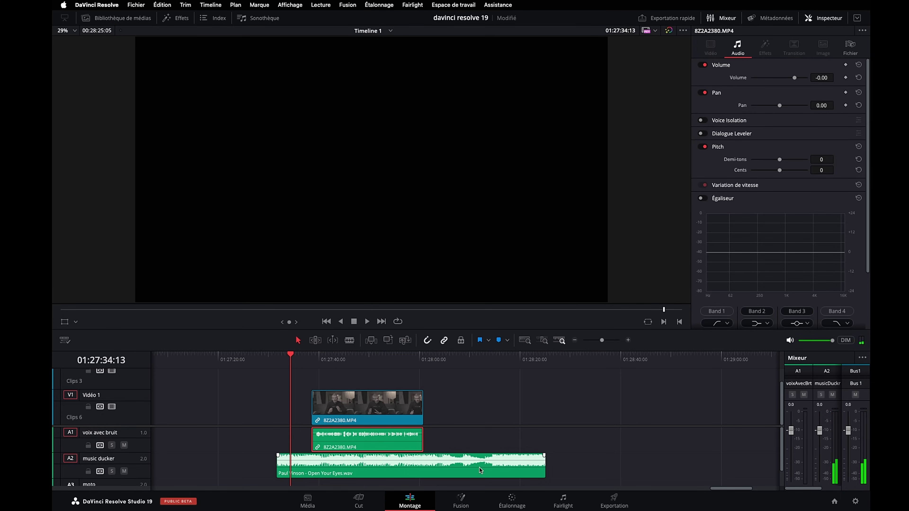
click(454, 468)
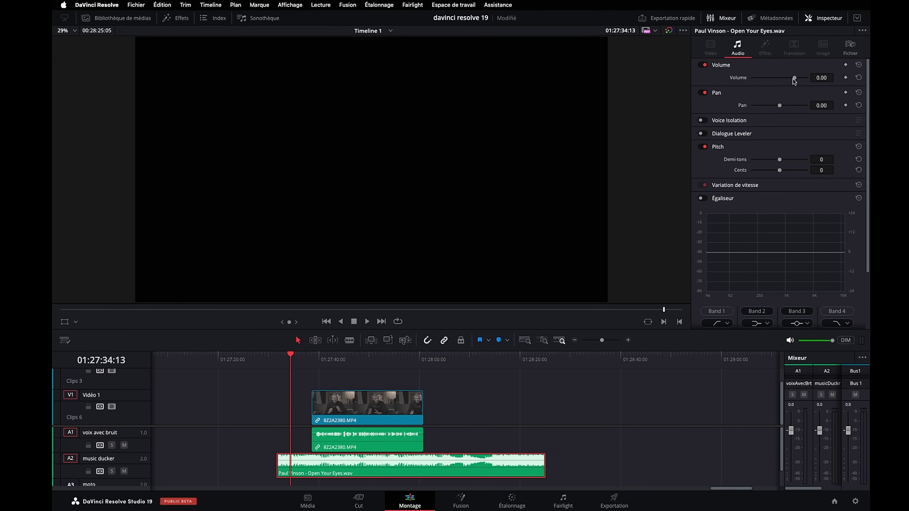
- Lower the A2 music clip's volume to -6.72, preview it, and save the project
drag(792, 79, 791, 79)
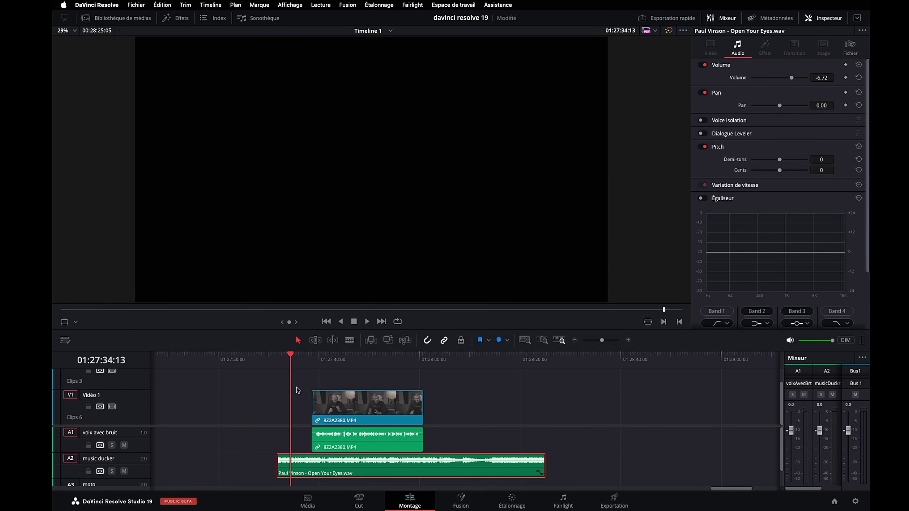
key(space)
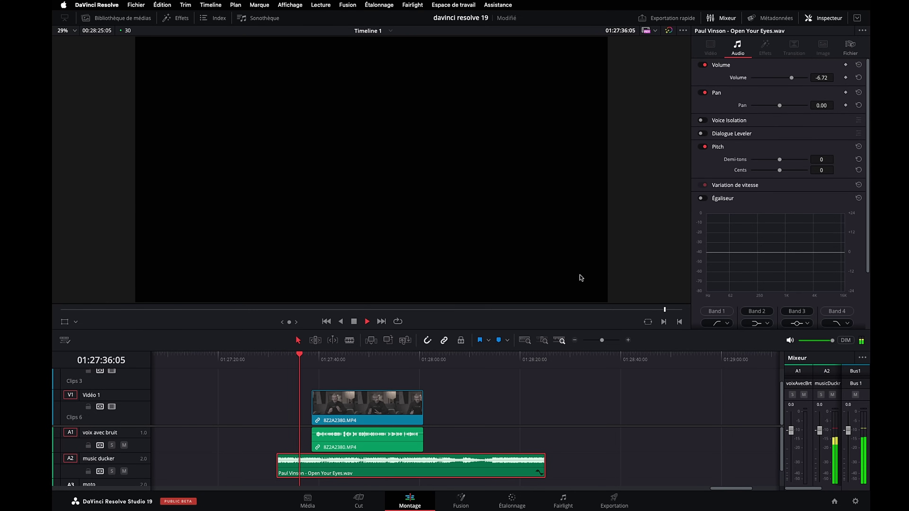
key(space)
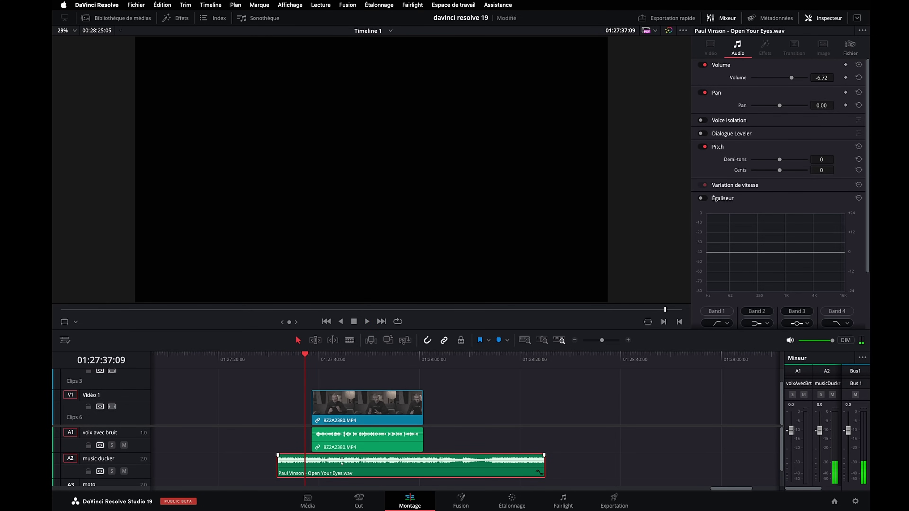
key(ctrl+s)
- Review the interview with music underneath, selecting and playing the 8Z2A2380.MP4 clip
click(326, 361)
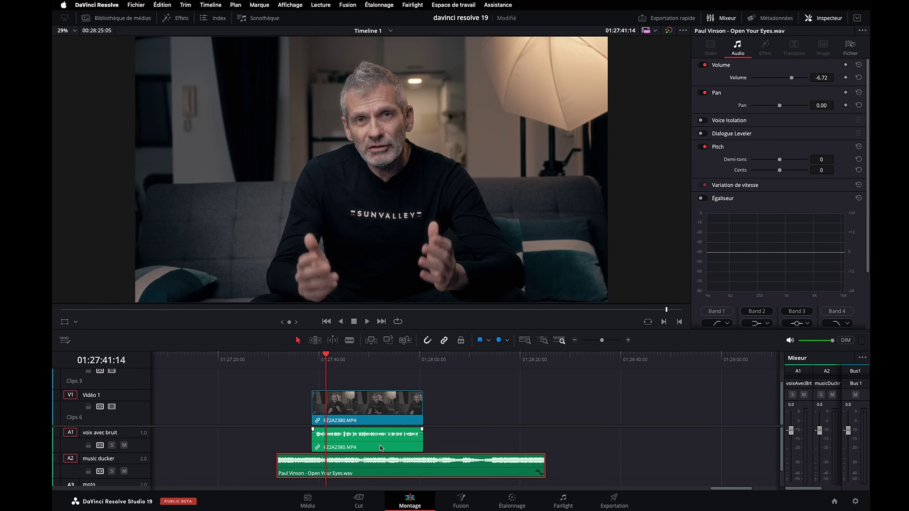
key(space)
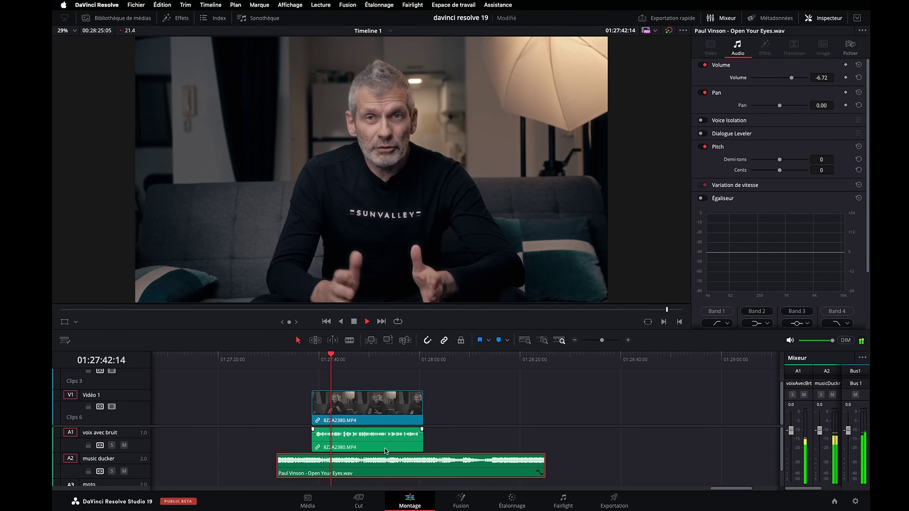
key(space)
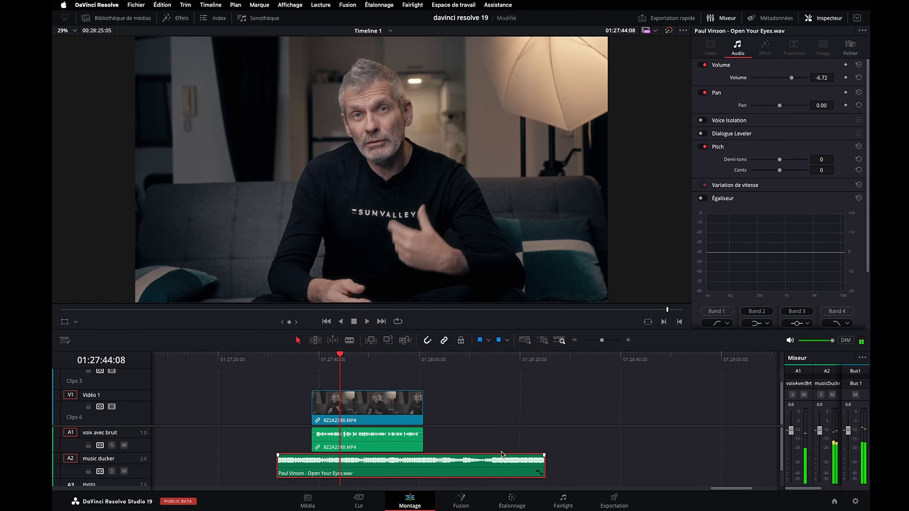
click(380, 445)
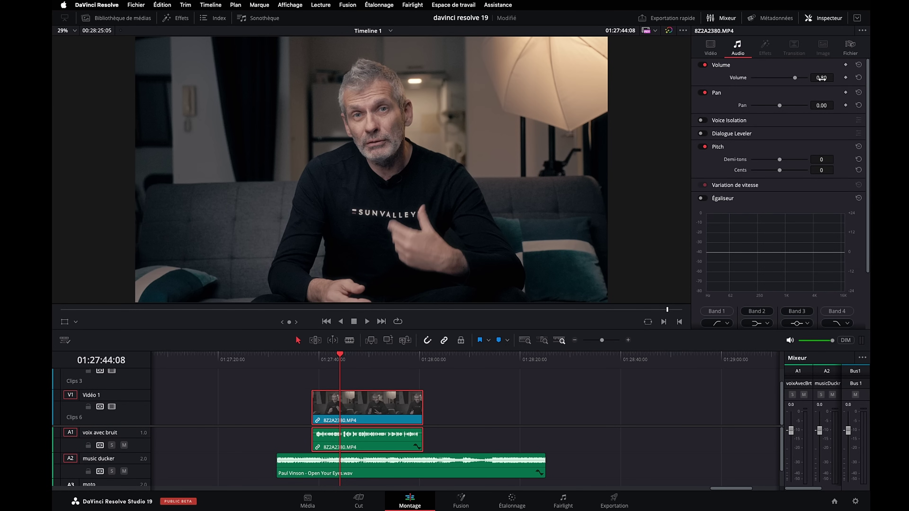
key(space)
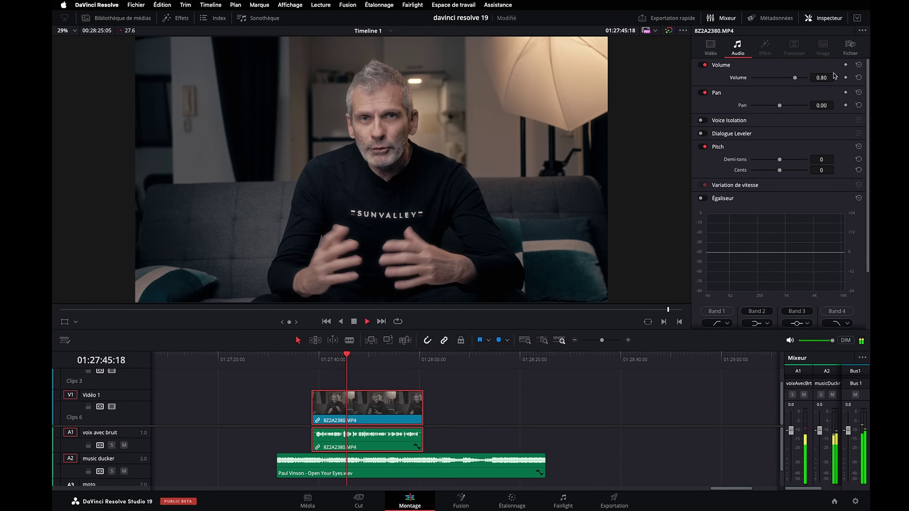
key(space)
text(1)
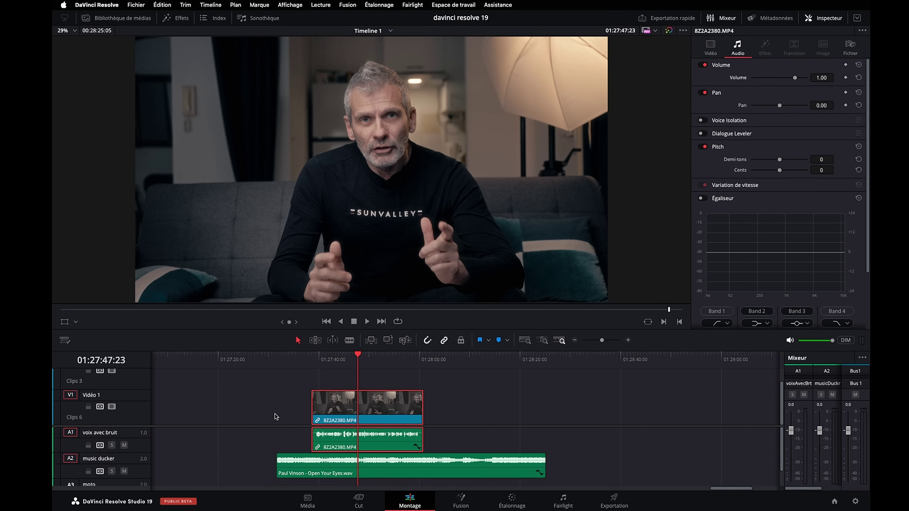
click(143, 472)
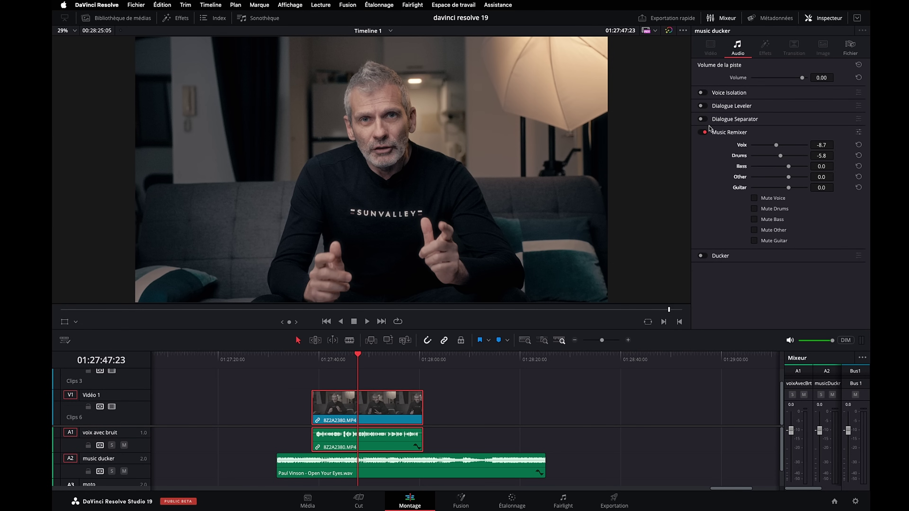
- Mute the Voice stem and enable the Ducker with voix avec bruit as its source
click(753, 198)
click(701, 255)
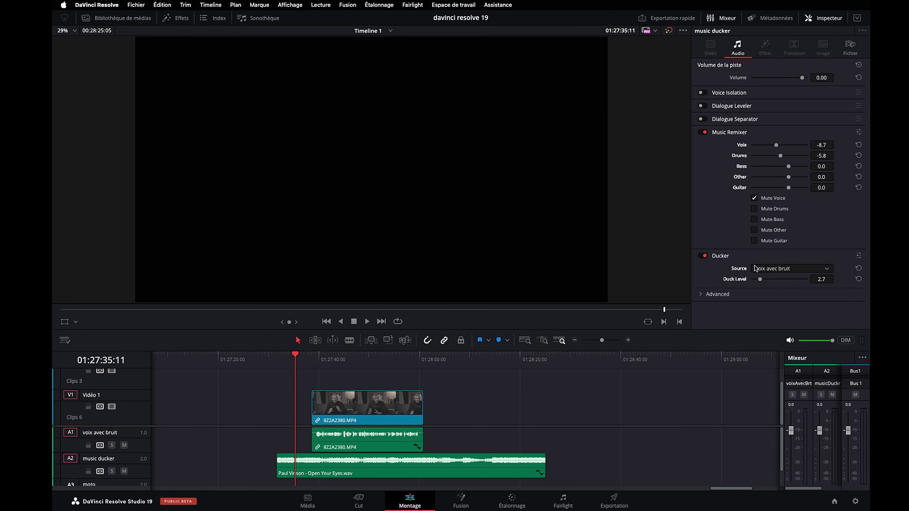
- Play the interview from about 01:27:43 to hear the current ducking
click(367, 322)
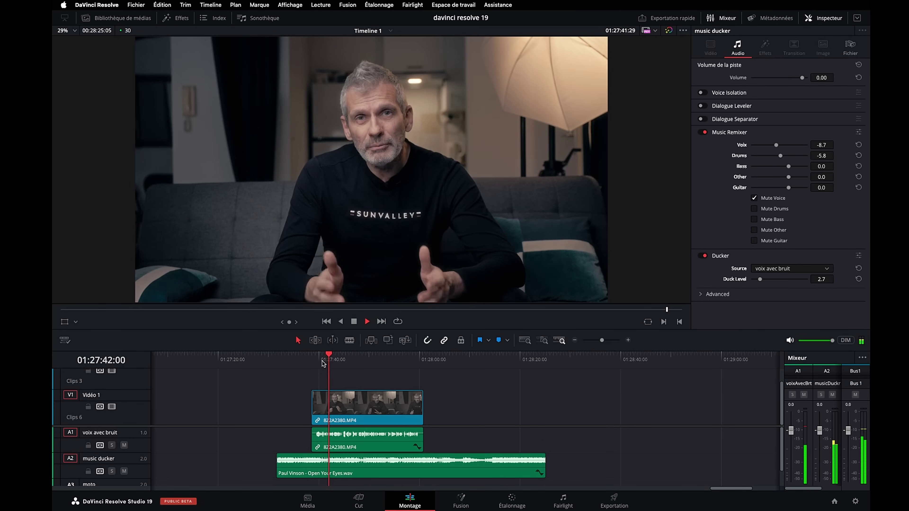
key(space)
click(344, 412)
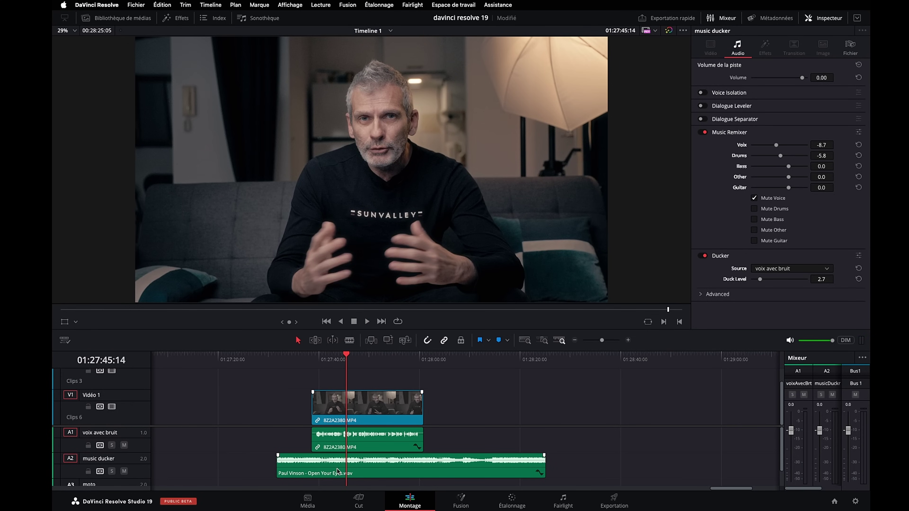
click(327, 363)
key(space)
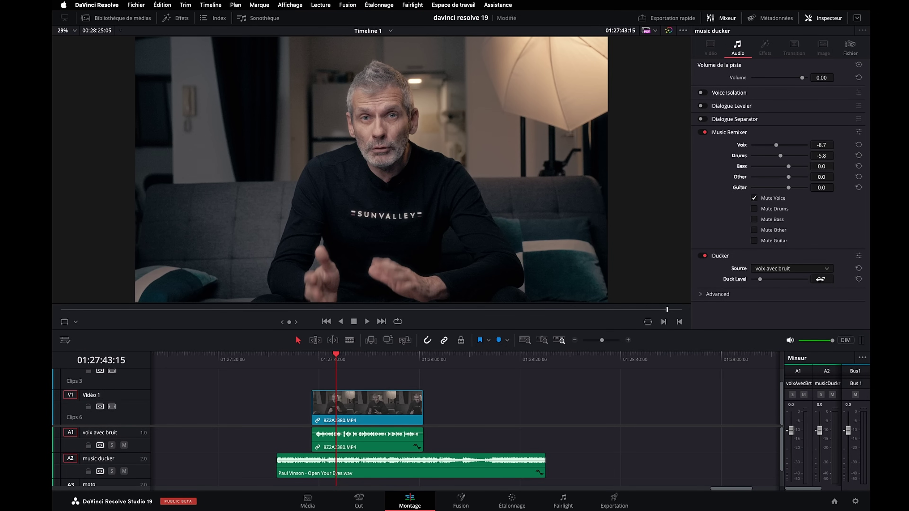
- Raise Duck Level to 16.9, check it from 01:27:37, and expand the Advanced timing settings
drag(836, 279, 822, 283)
click(308, 359)
key(space)
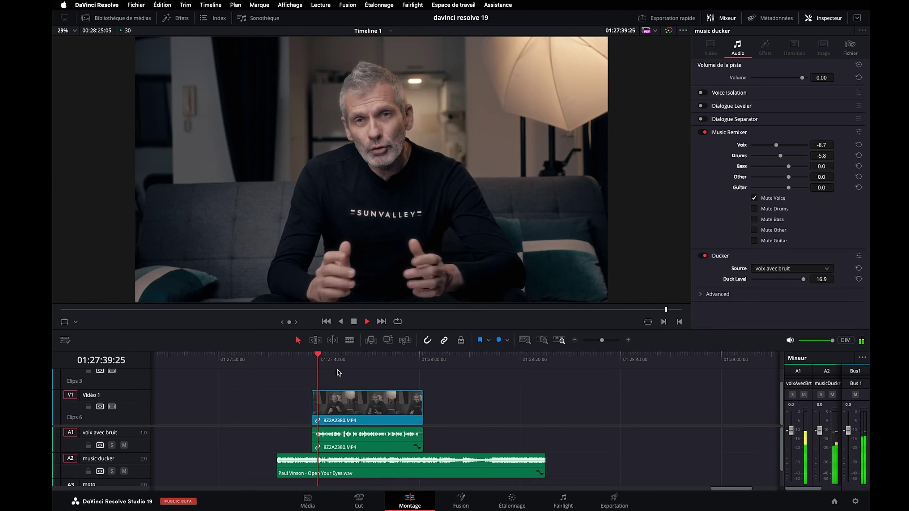
click(342, 371)
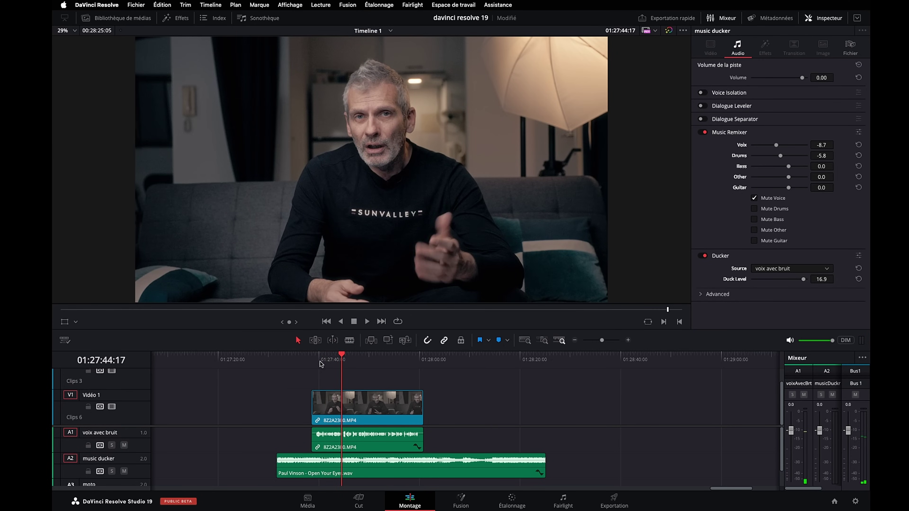
drag(304, 359, 326, 358)
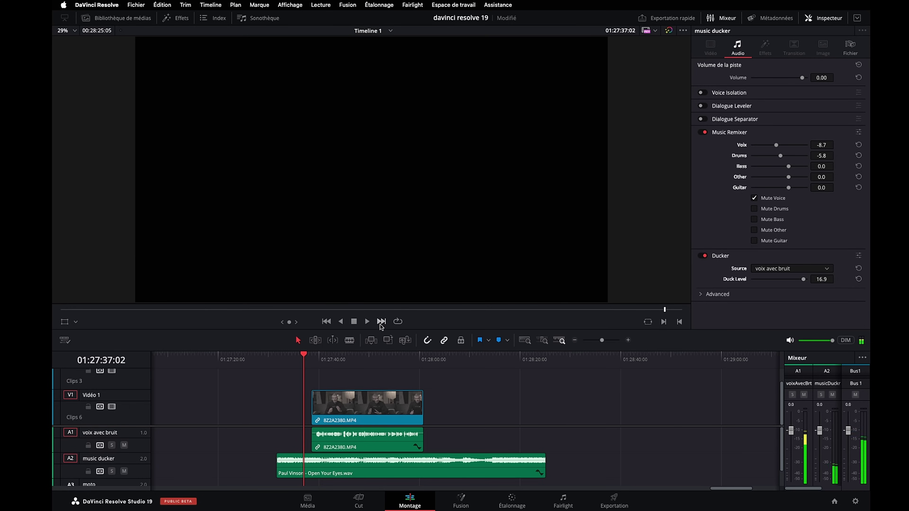
click(701, 294)
scroll(712, 297, down, 2)
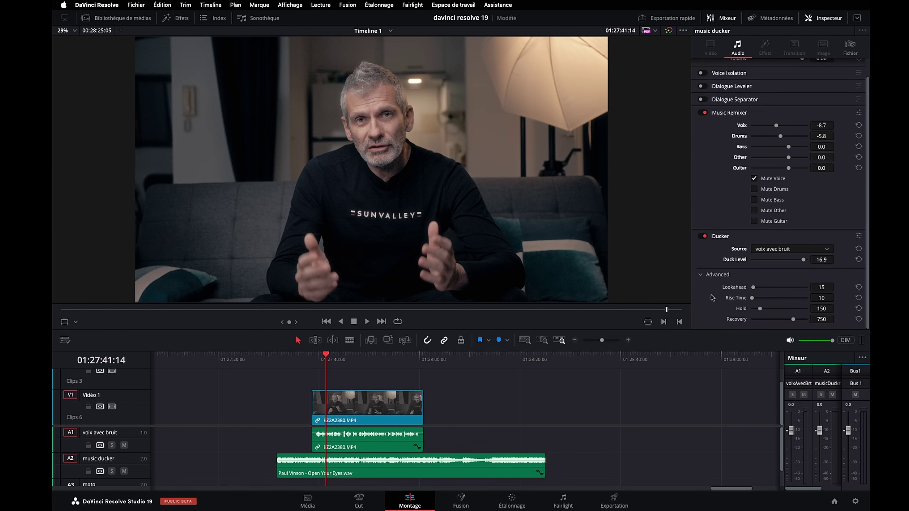
- Open the TkFx Ducker plugin window from the Ducker row's settings icon
click(858, 236)
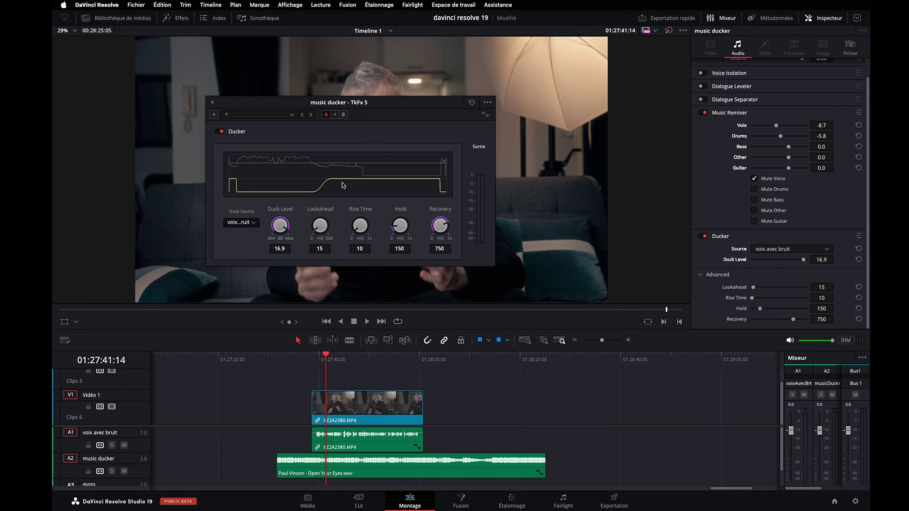
- Try raising the ducker Lookahead to 150, revert it to 15, and play from 01:27:36:14
drag(316, 231, 314, 218)
key(ctrl+z)
click(300, 358)
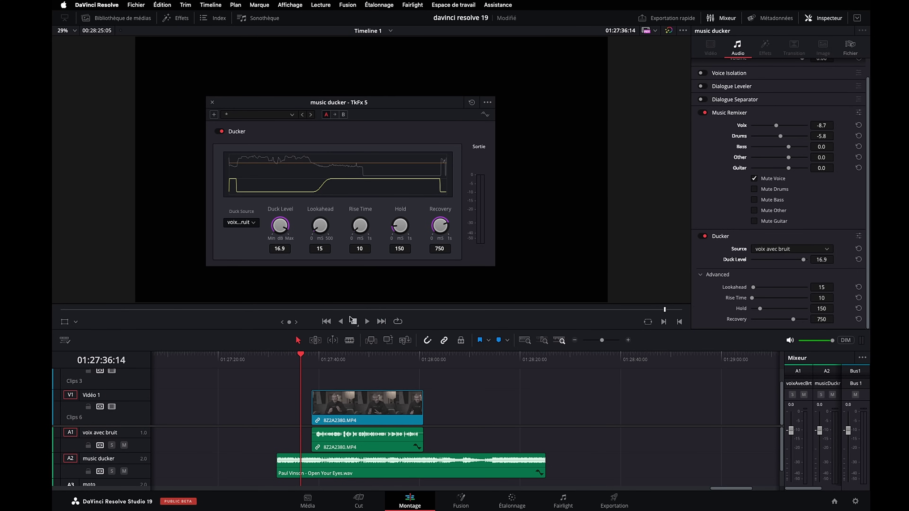
click(367, 321)
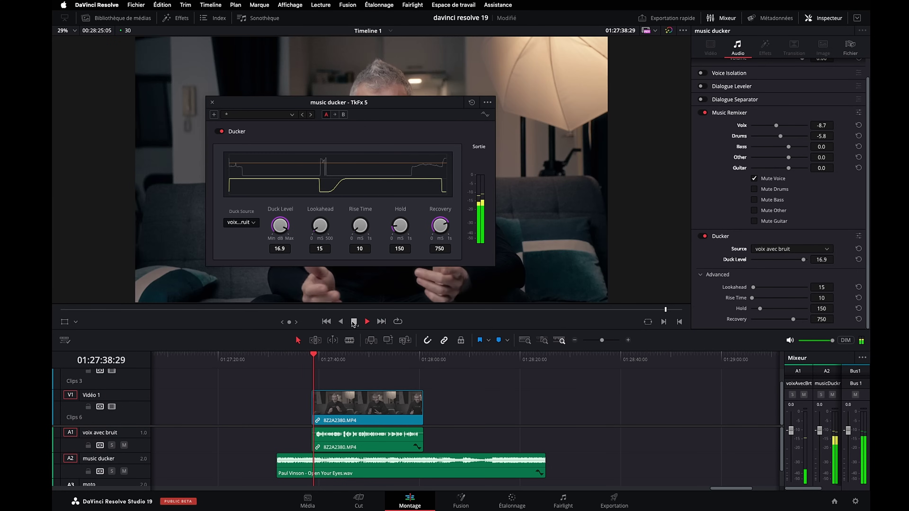
click(354, 321)
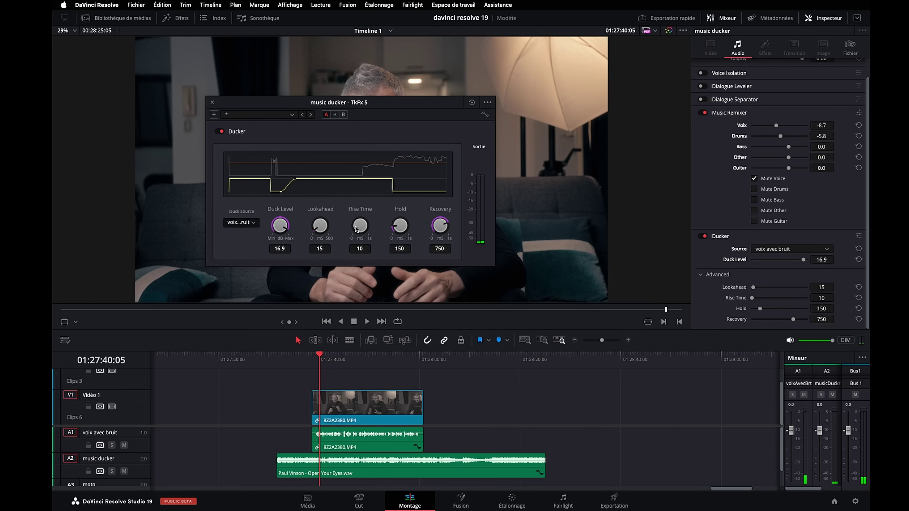
- Raise the ducker Rise Time to about 727 and replay to hear the slower ducking
drag(355, 228, 475, 233)
mouse_move(486, 259)
mouse_down()
mouse_move(388, 232)
mouse_move(417, 271)
mouse_up()
click(297, 358)
drag(297, 359, 301, 359)
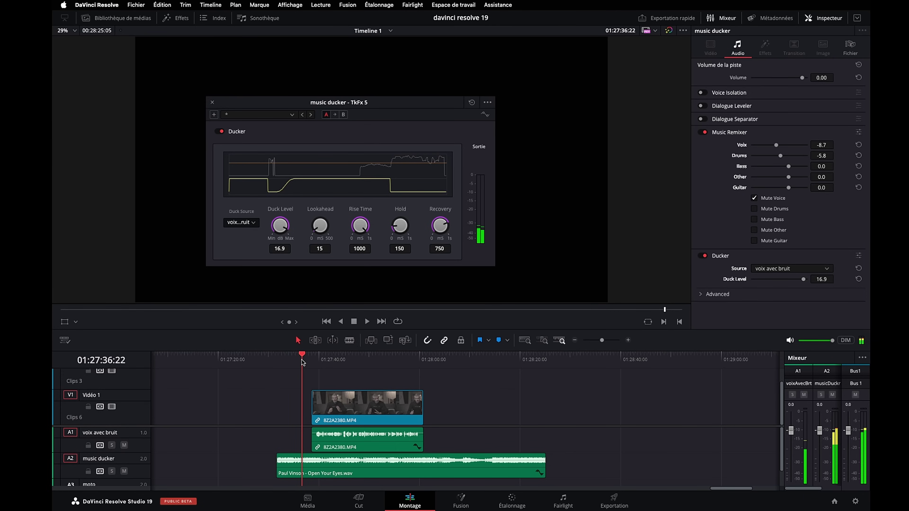
click(365, 322)
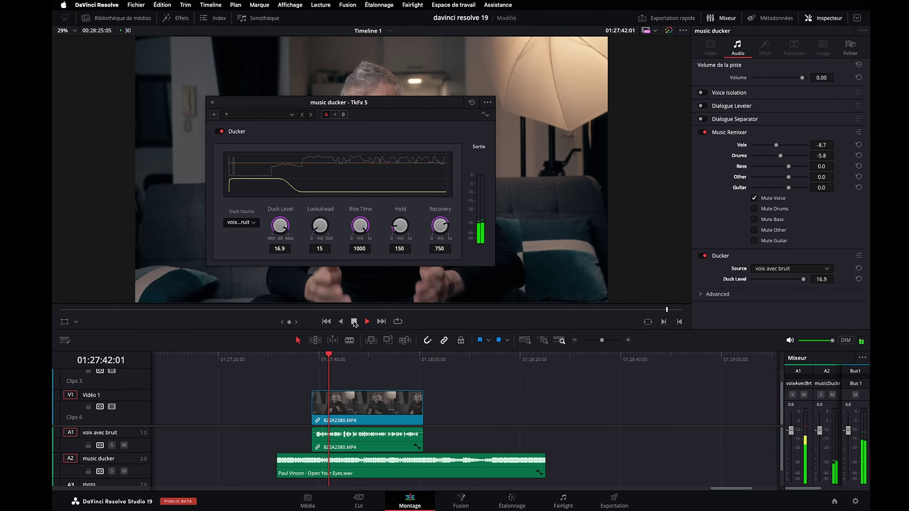
click(353, 322)
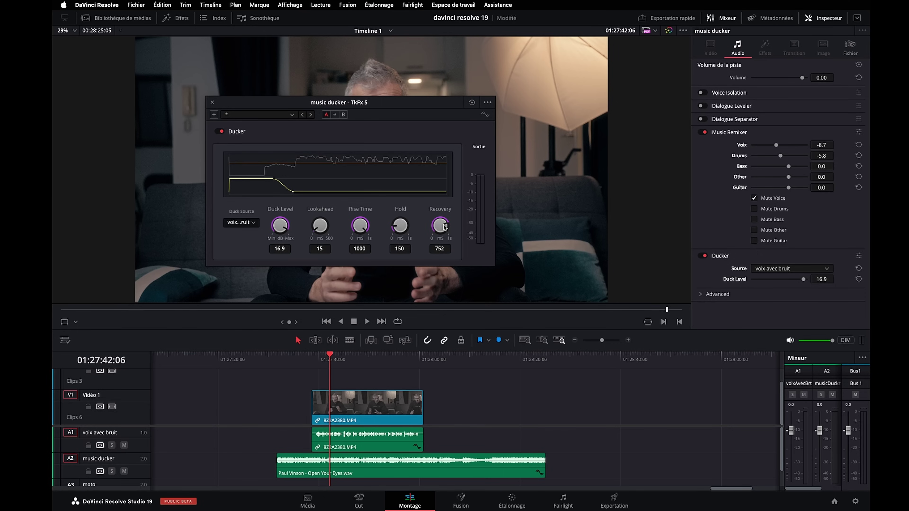
- Turn Recovery up to its maximum 1000, save the project, and play back to check
drag(444, 226, 514, 280)
key(super+s)
click(300, 358)
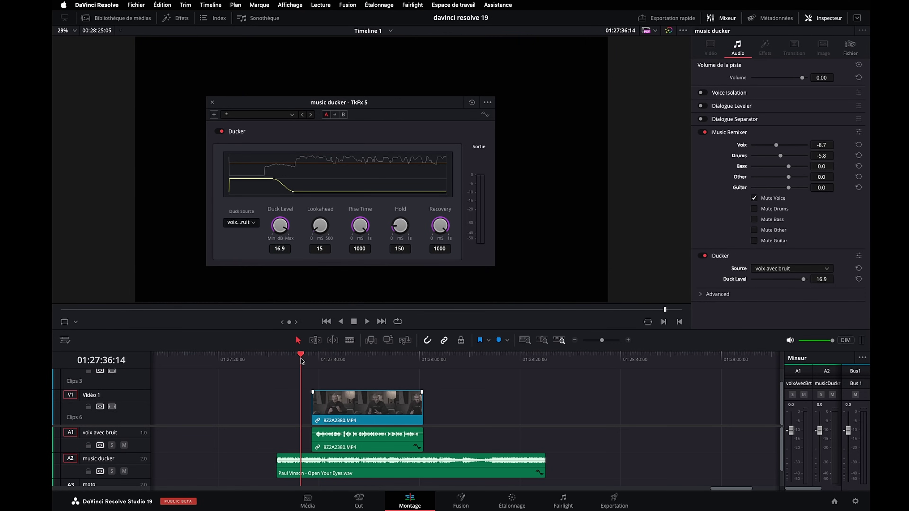
click(365, 321)
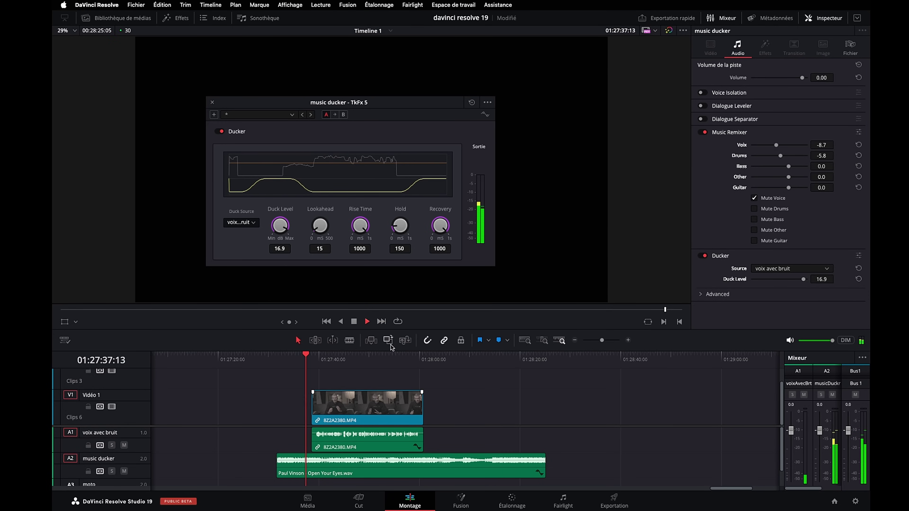
click(416, 359)
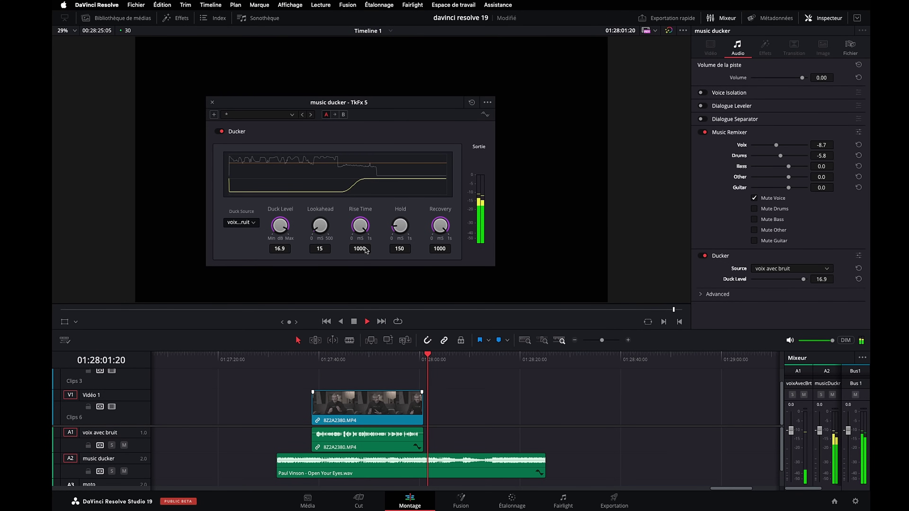
- Stop playback and save the current ducker settings as the default preset
key(space)
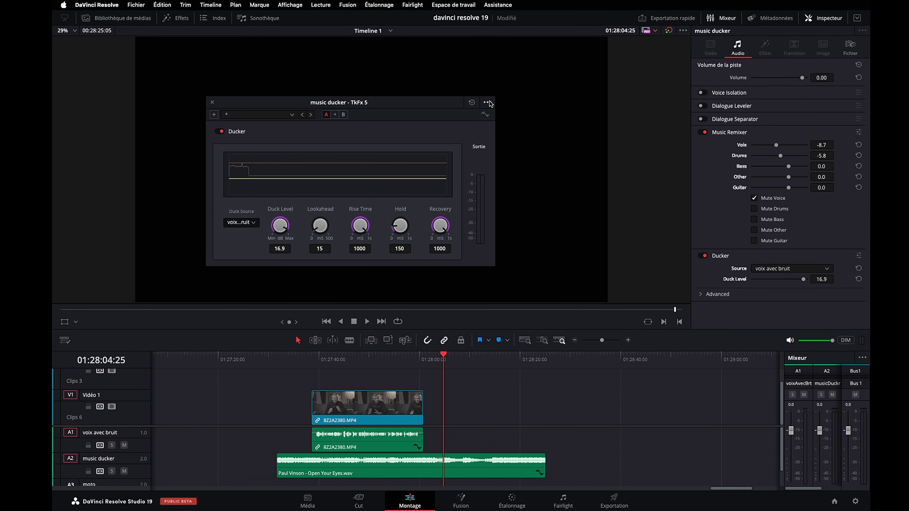
click(487, 103)
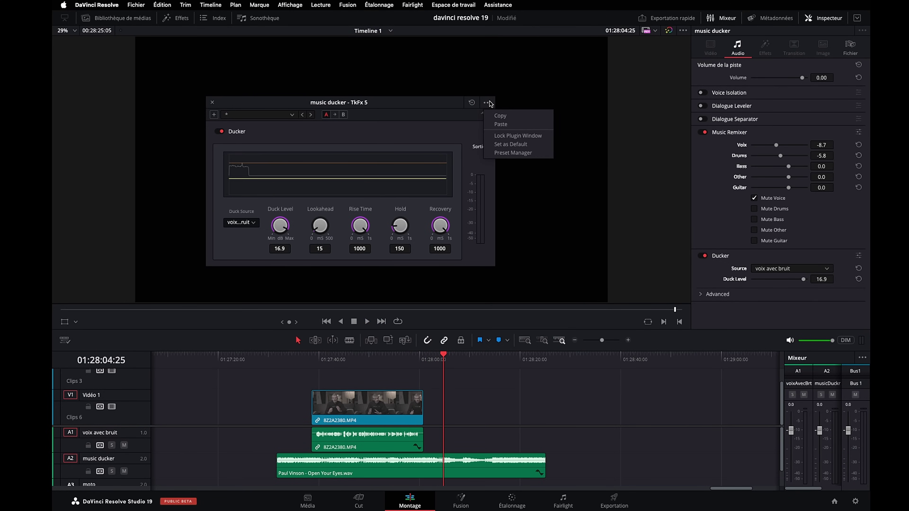
click(504, 144)
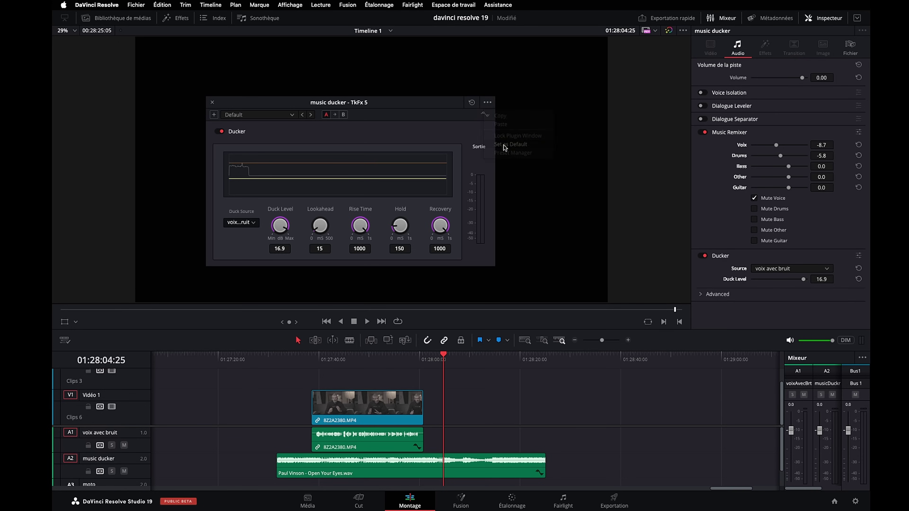
- Add a new stereo audio track, Audio 2, and enable ducking on it
right_click(141, 443)
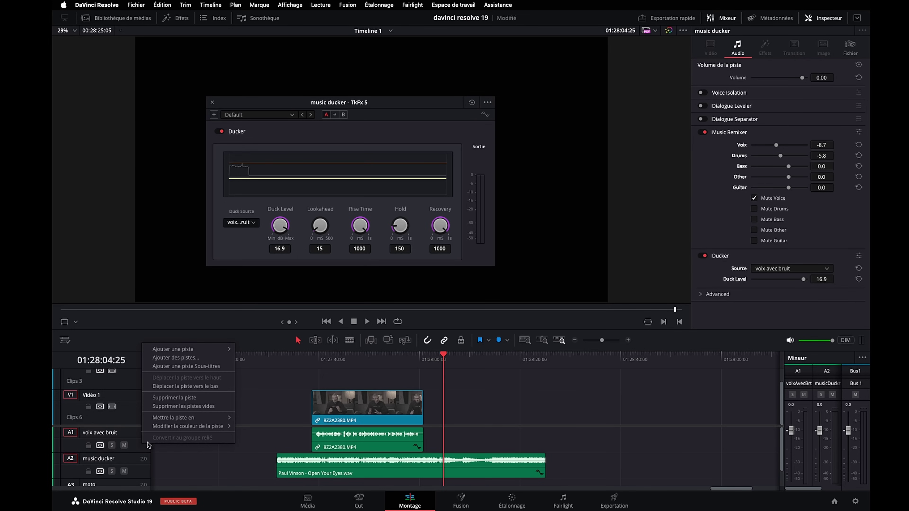
mouse_move(221, 349)
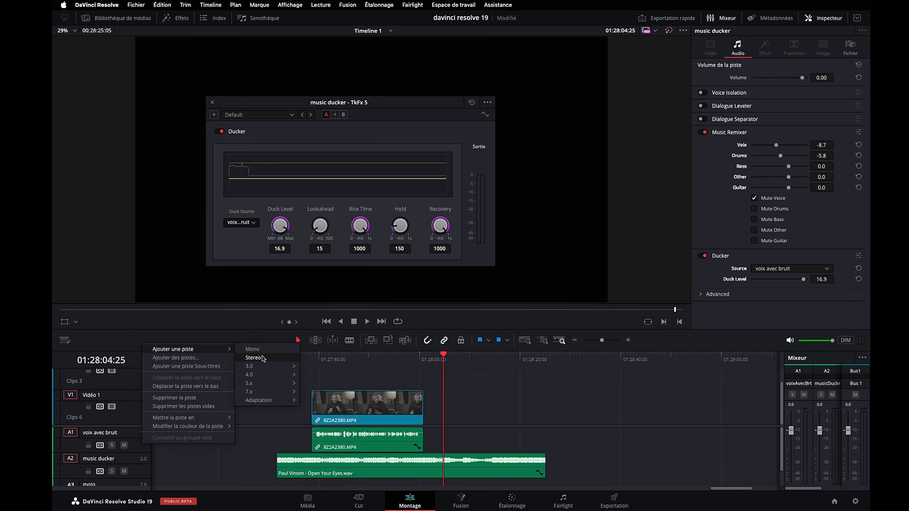
click(253, 357)
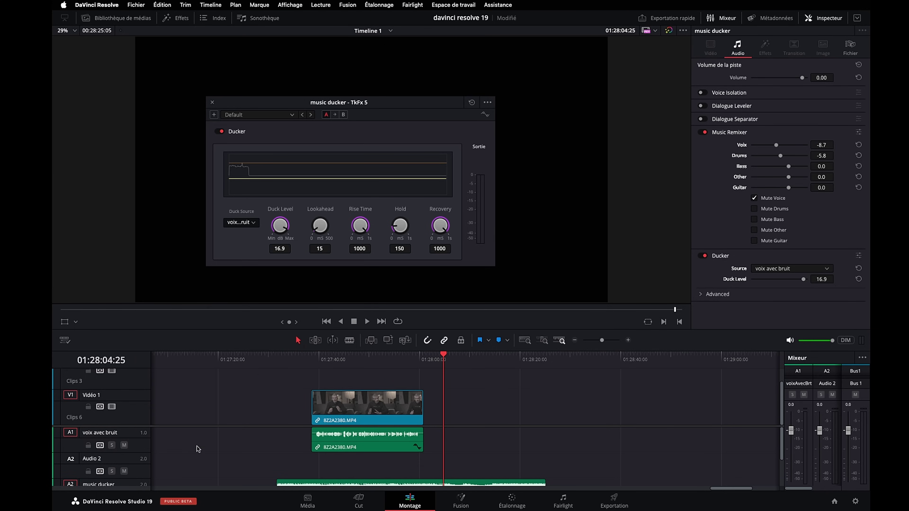
click(144, 466)
click(703, 145)
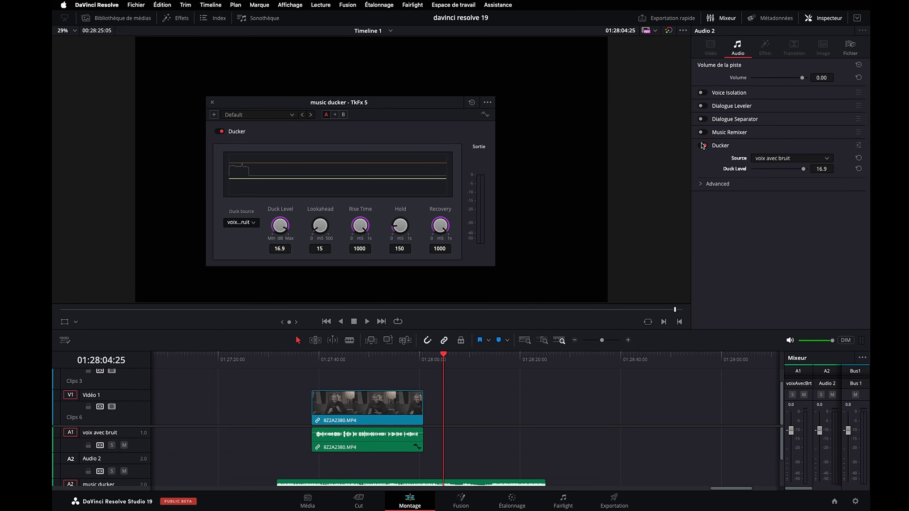
- Keyframe the music clip's volume down to -18.85 dB, then back up near its end
click(701, 184)
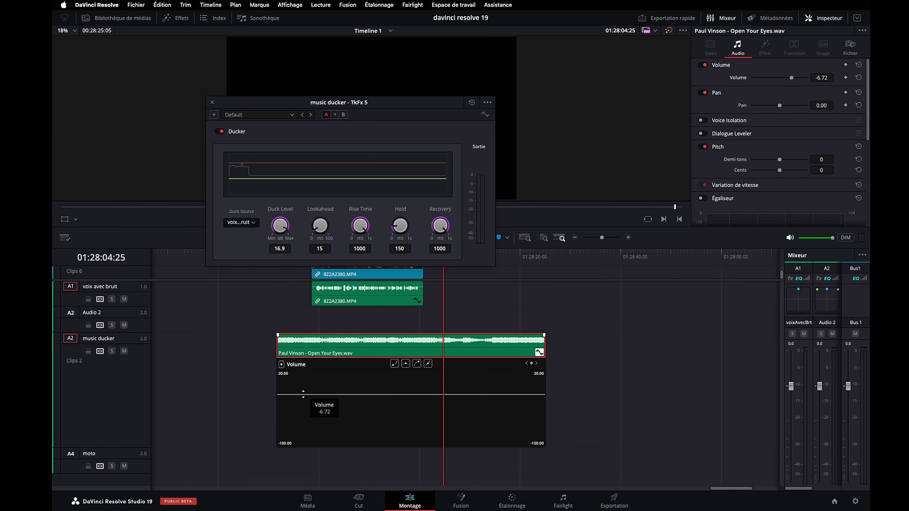
alt+click(304, 394)
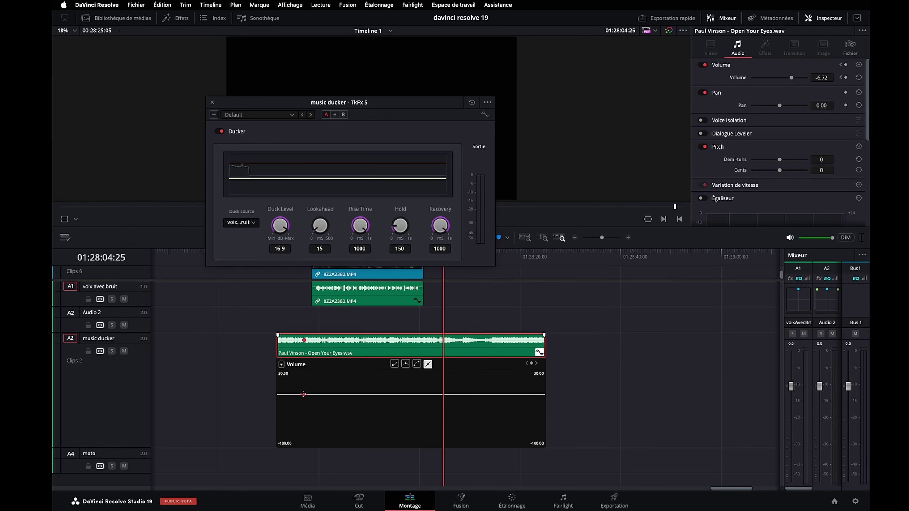
alt+click(319, 395)
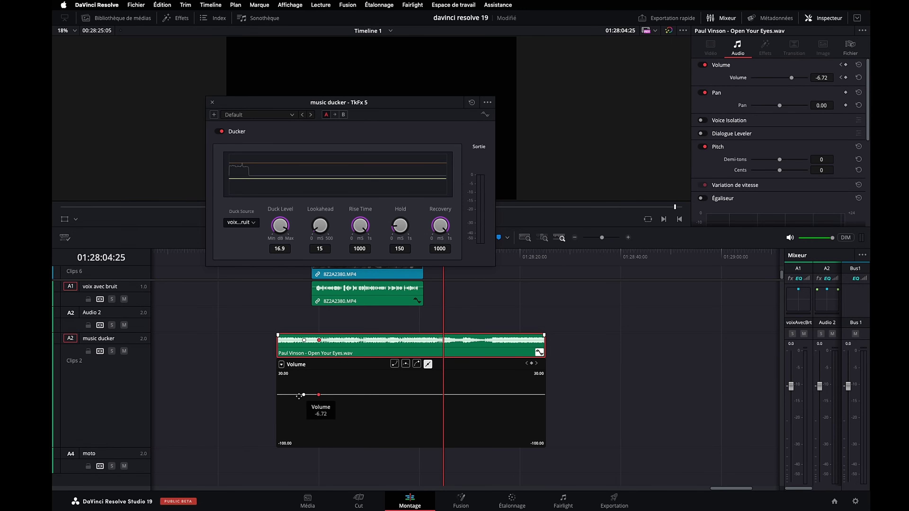
drag(329, 398, 329, 401)
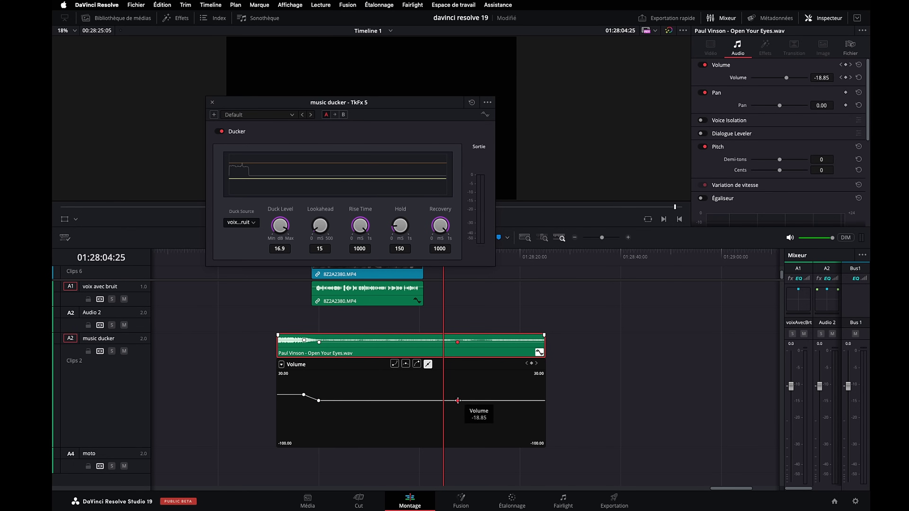
alt+click(457, 401)
alt+click(465, 400)
drag(465, 400, 468, 391)
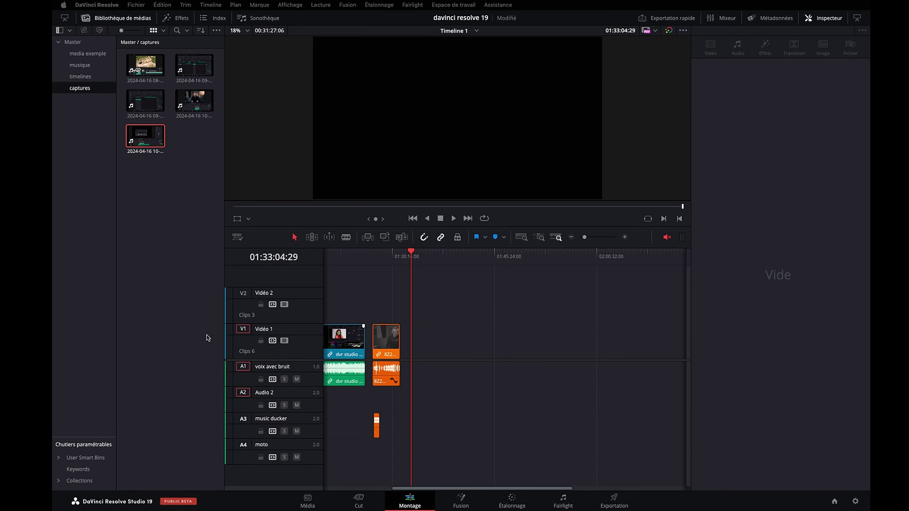
- Set the capture clip's audio to 2 ch. mono and drop it onto the timeline
click(148, 139)
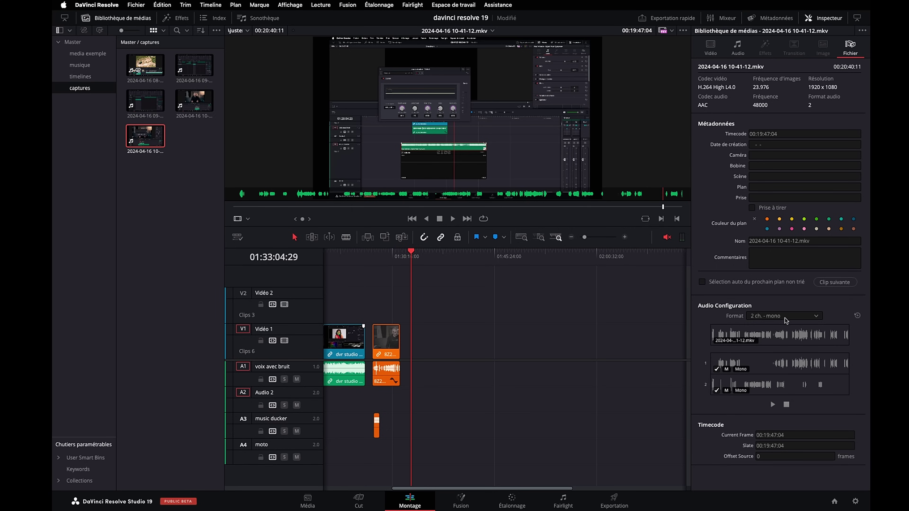
click(802, 319)
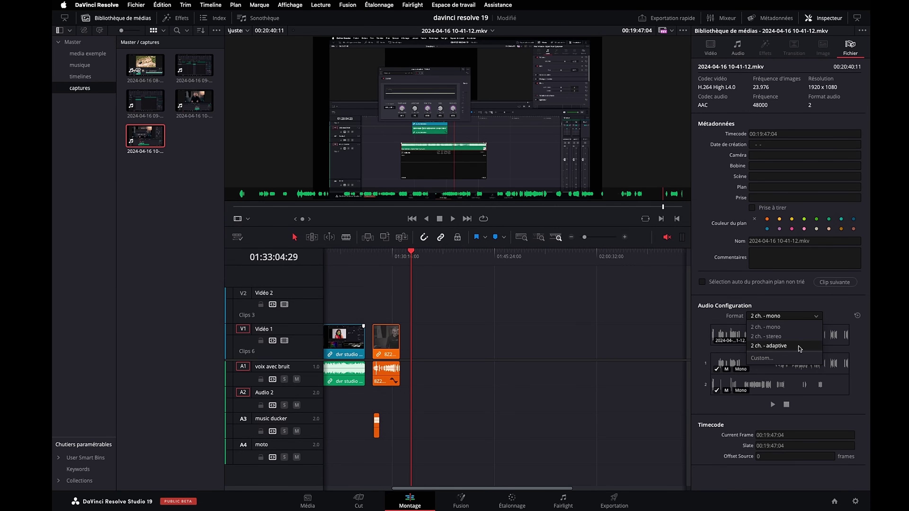
click(780, 359)
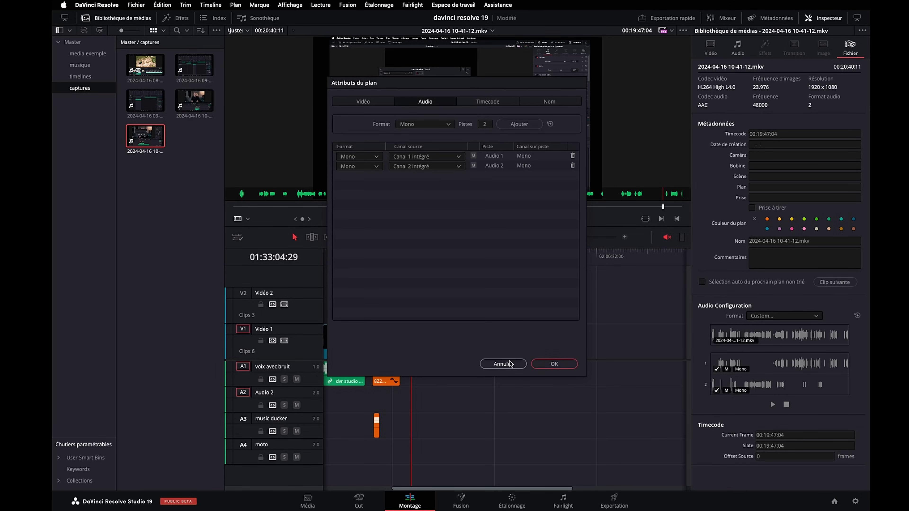
click(502, 364)
click(788, 315)
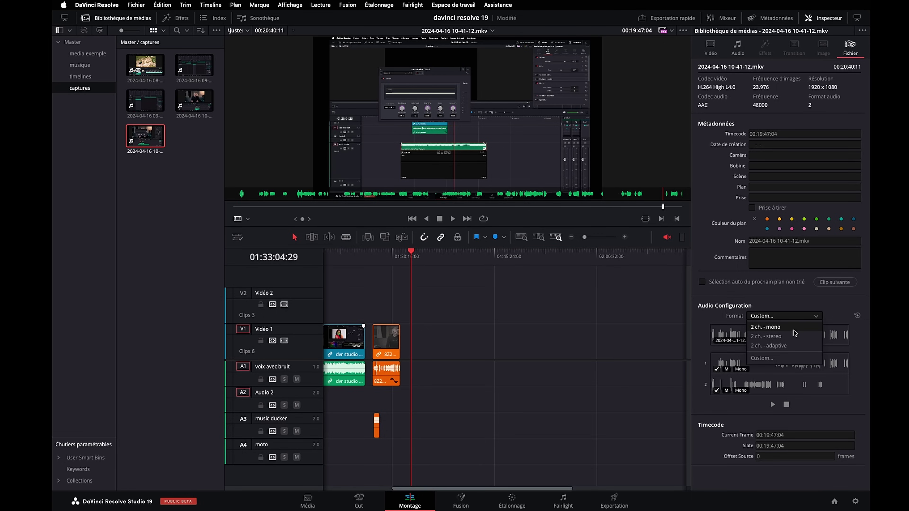
click(793, 330)
mouse_move(147, 138)
mouse_down()
mouse_move(414, 297)
mouse_move(493, 379)
mouse_up()
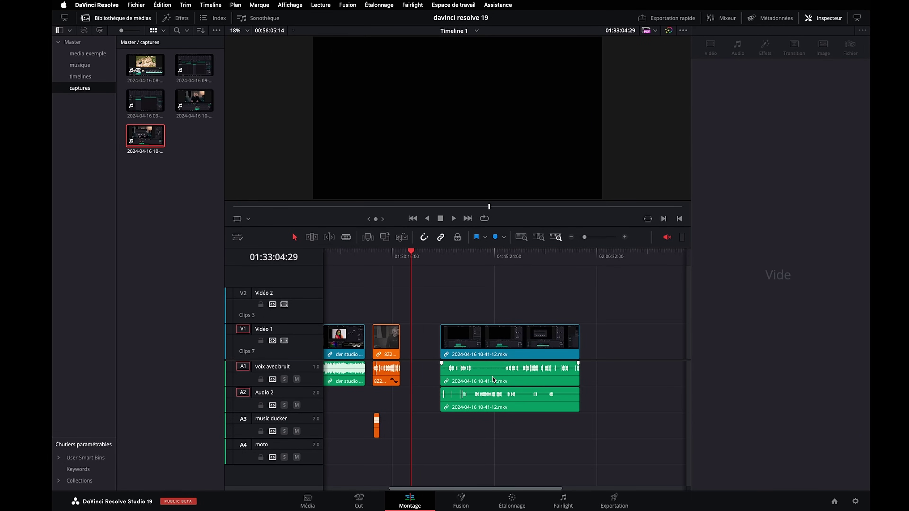
scroll(481, 383, right, 5)
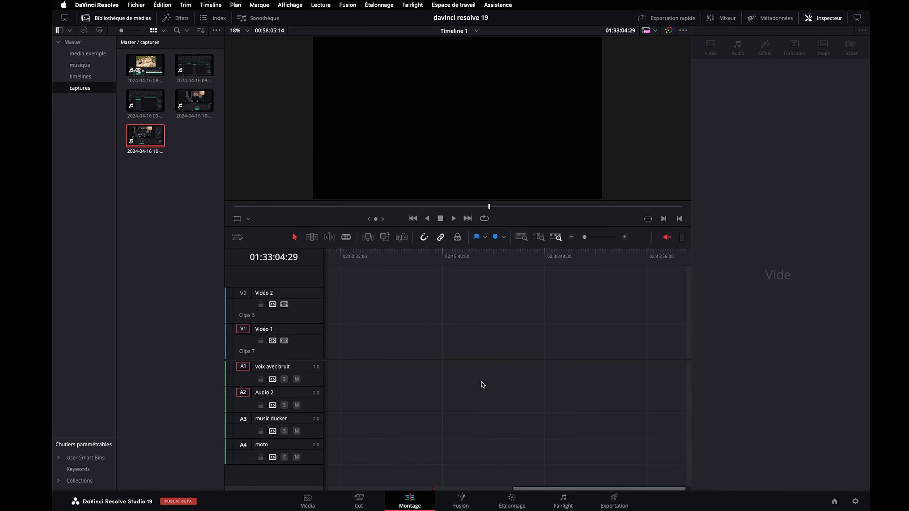
- Change the capture clip's audio to 2 ch. stereo and place it on V2/A2
click(151, 139)
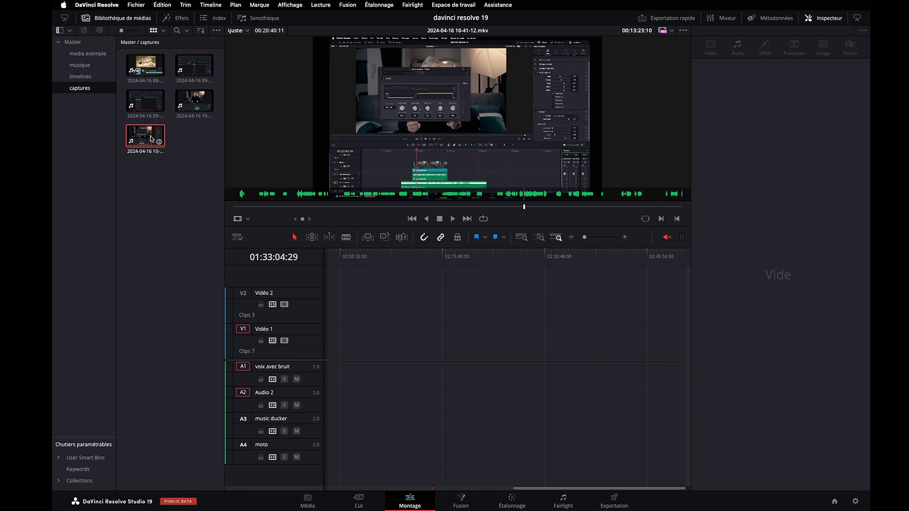
click(787, 316)
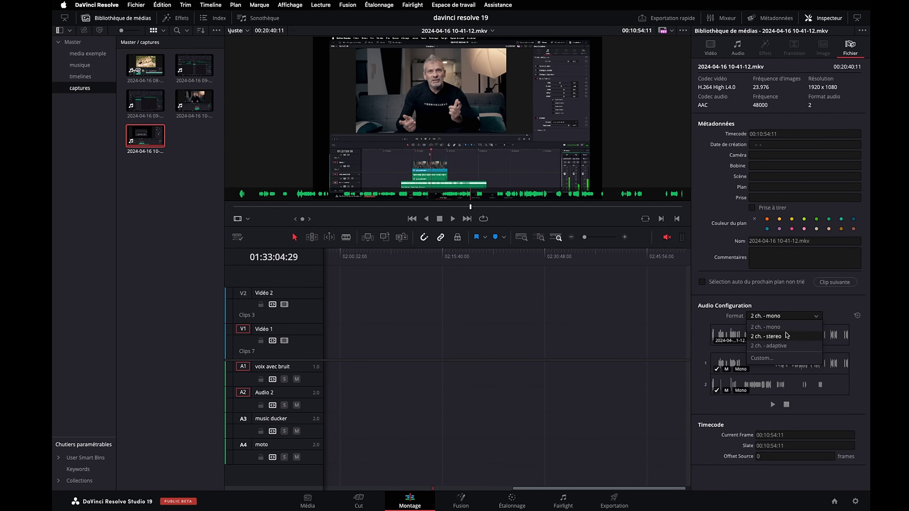
click(787, 337)
drag(157, 136, 437, 304)
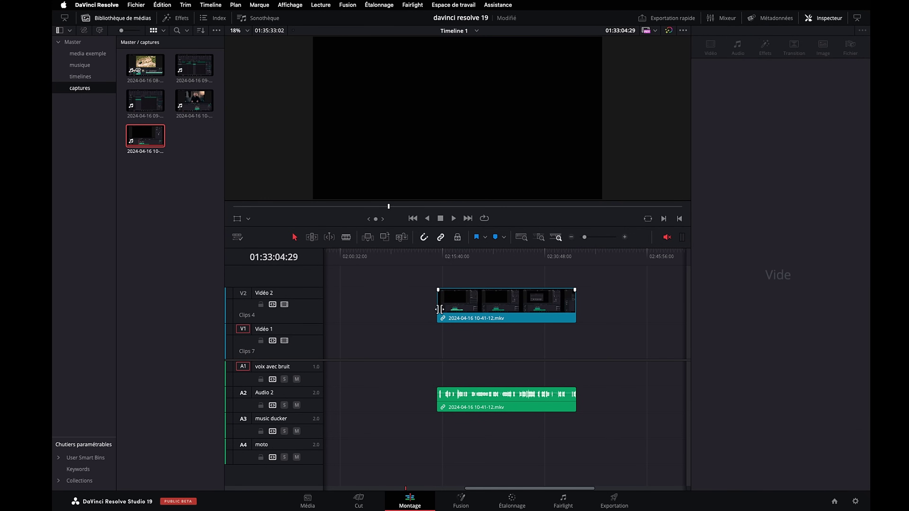
- On the Fairlight page, confirm the Audio 5 track name and preview the IMG_0702.MOV clip
click(563, 500)
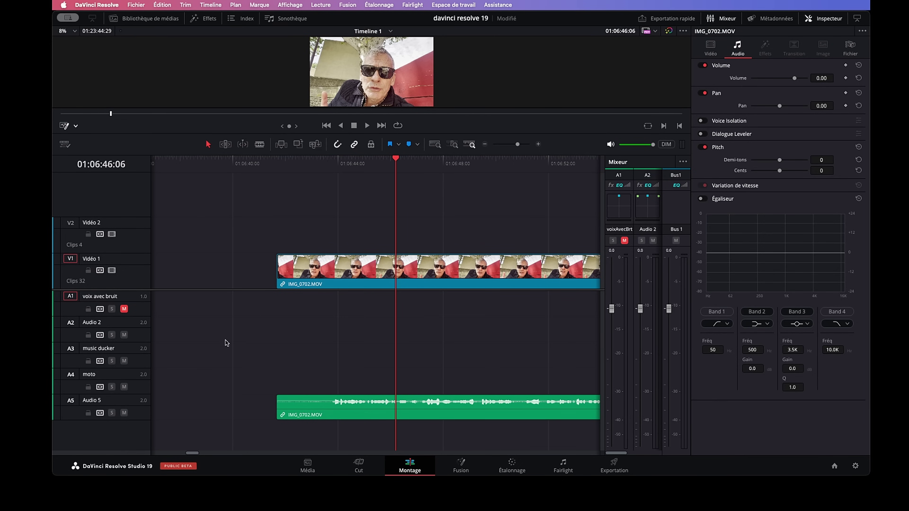
double_click(121, 401)
key(Return)
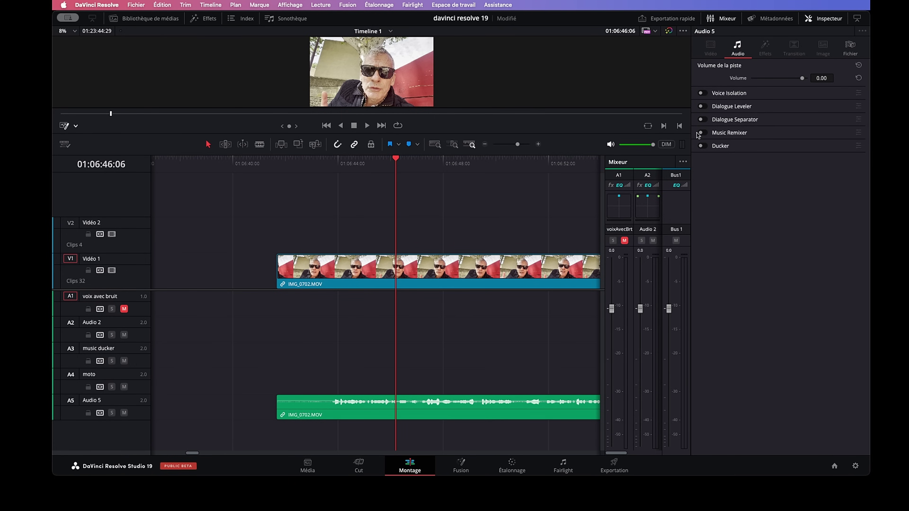
click(310, 168)
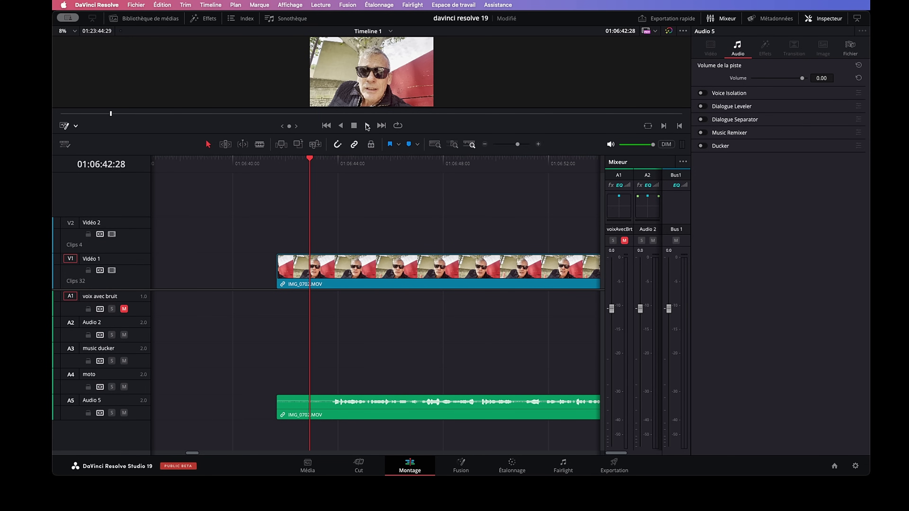
click(367, 126)
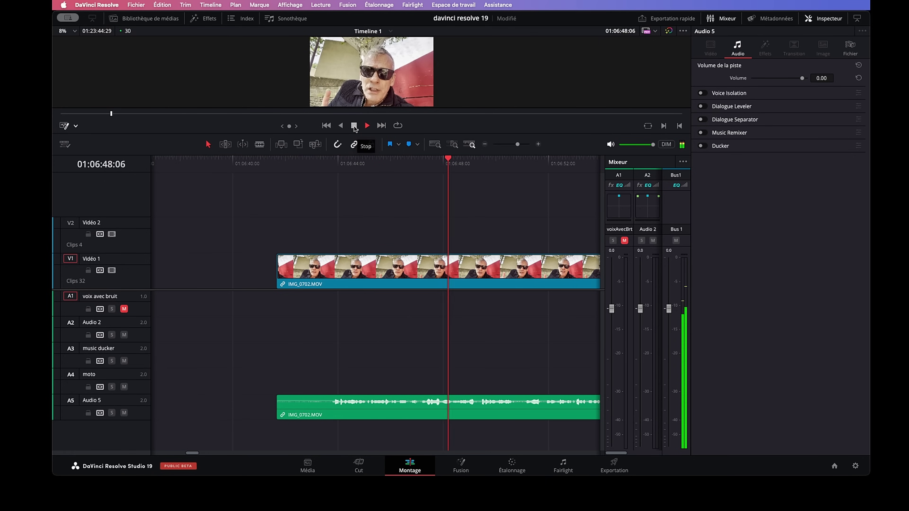
click(354, 126)
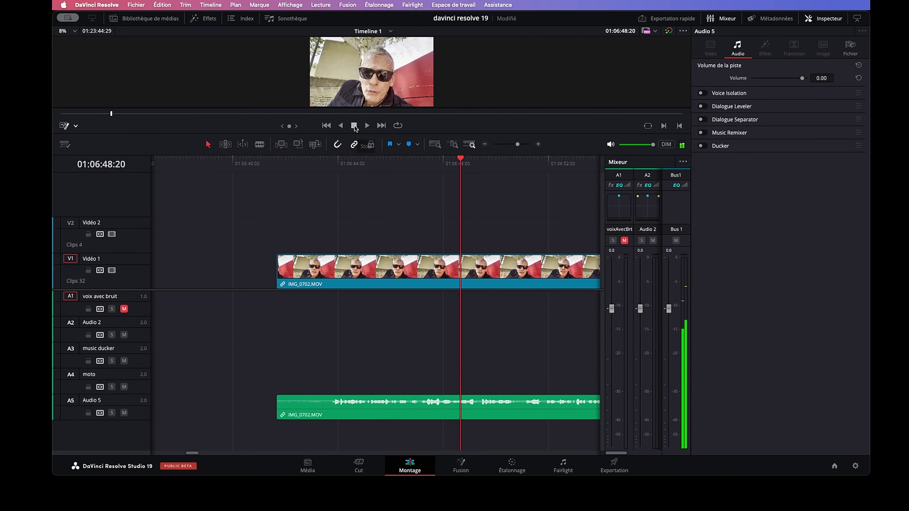
- Enable Dialogue Separator on Audio 5 and loop playback over the clip's range
click(701, 120)
key(space)
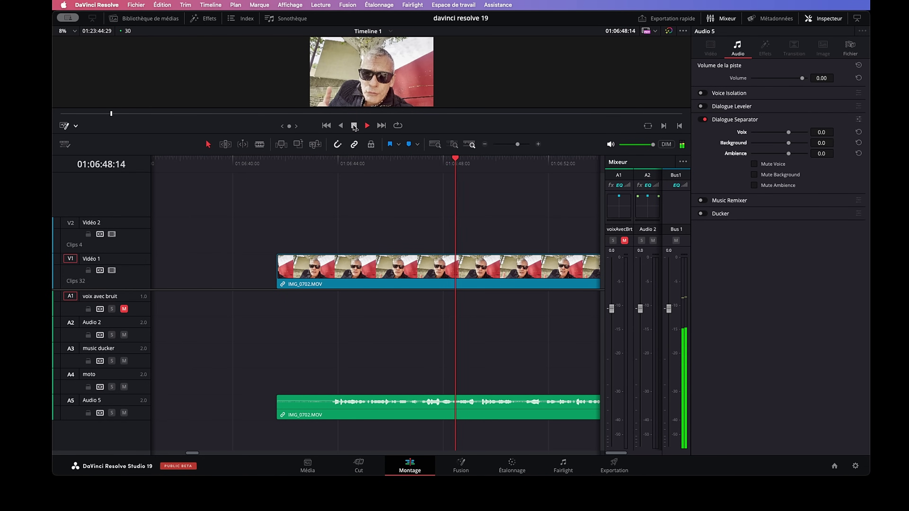
click(354, 125)
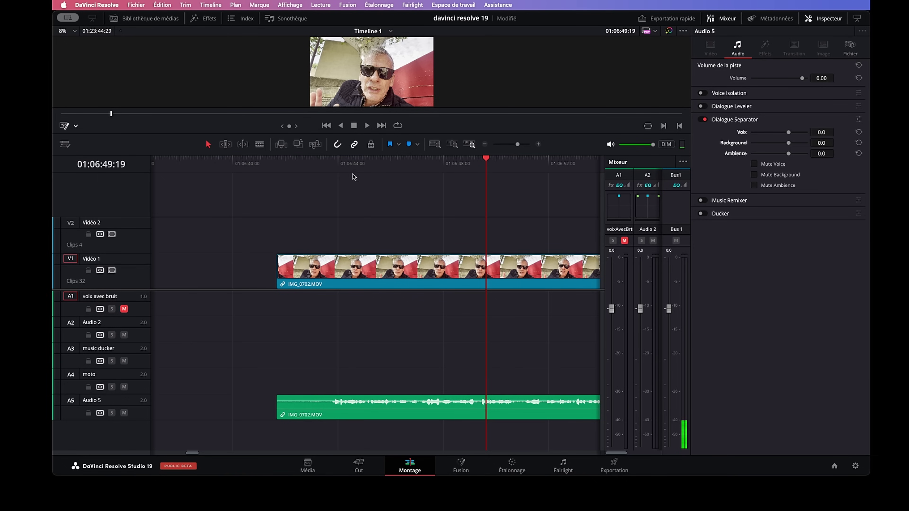
click(338, 166)
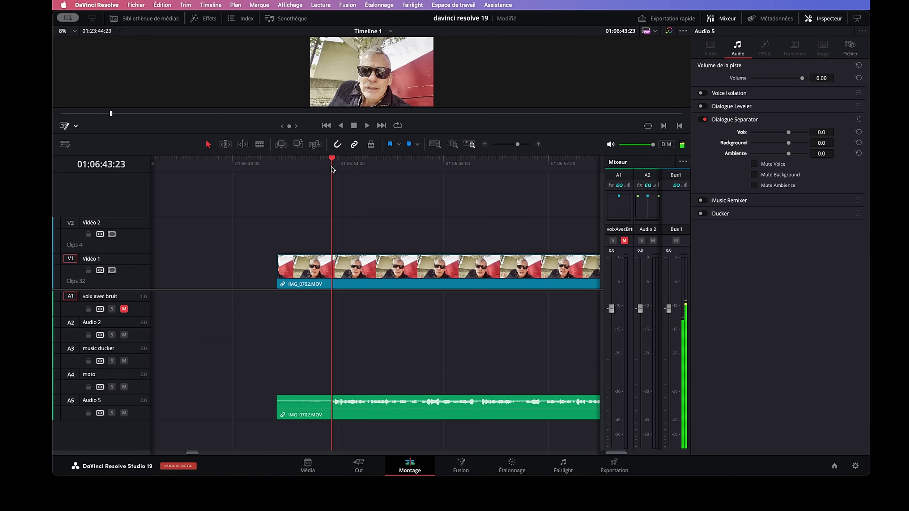
key(Down)
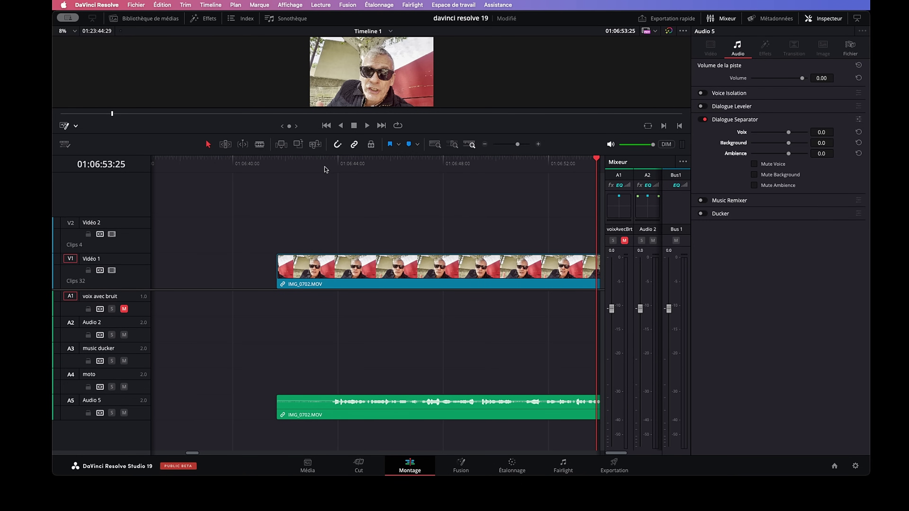
click(323, 164)
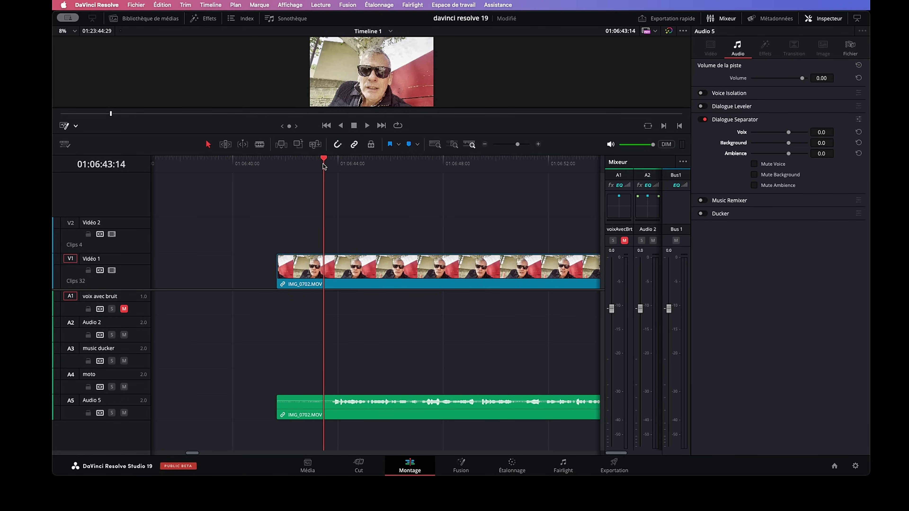
key(x)
click(367, 126)
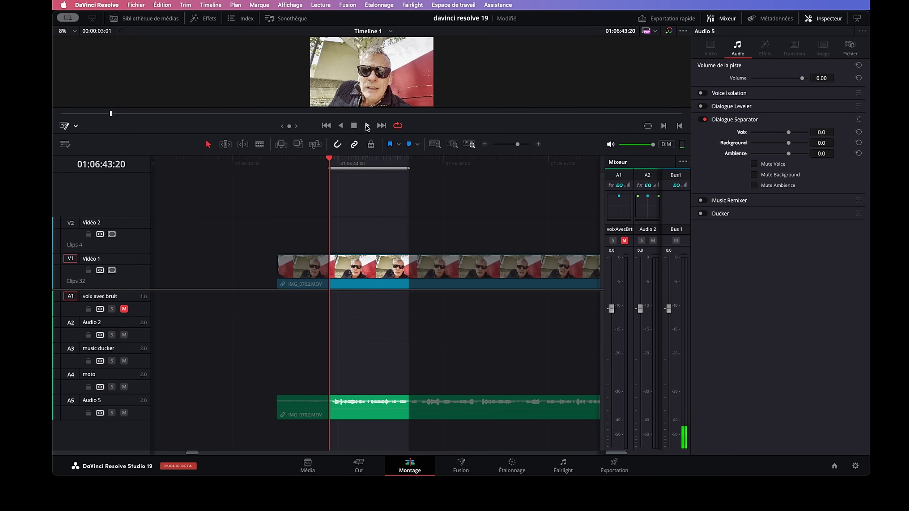
- Audition muting the voice, then the ambience, ending with nothing muted and replaying the loop
click(754, 164)
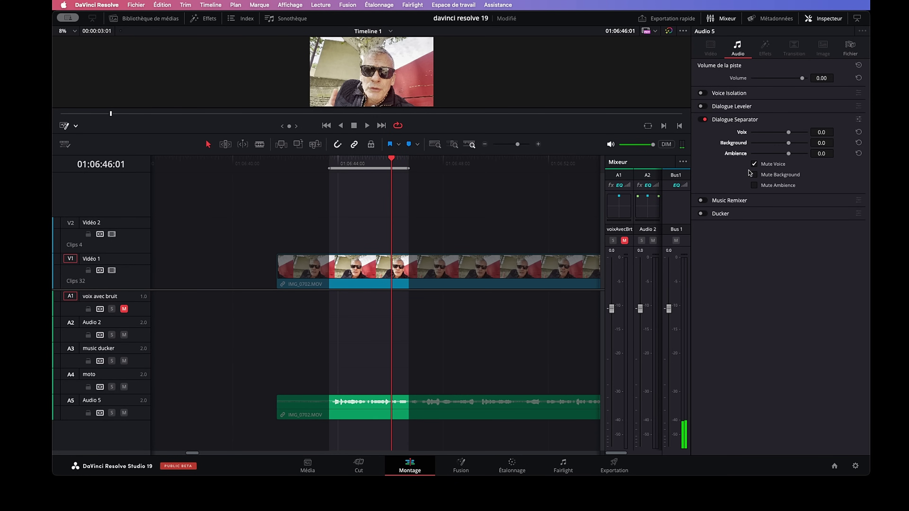
click(340, 162)
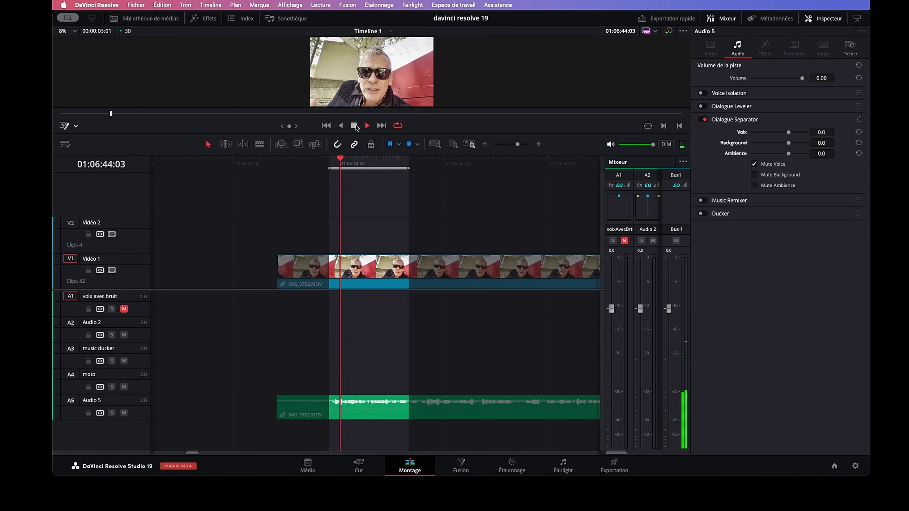
key(space)
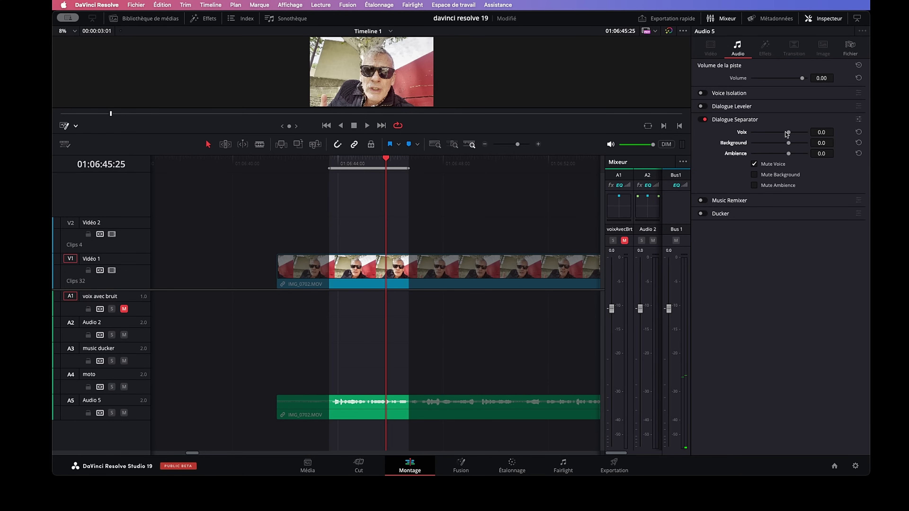
click(754, 164)
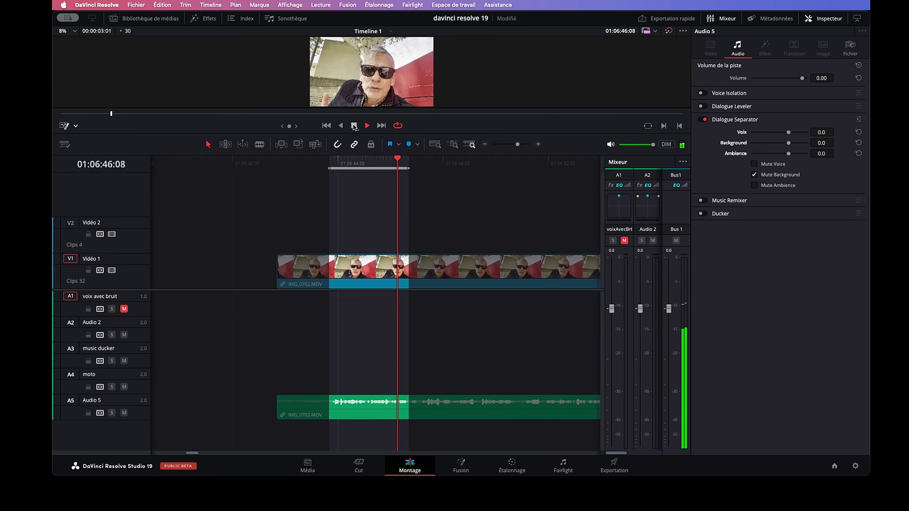
key(space)
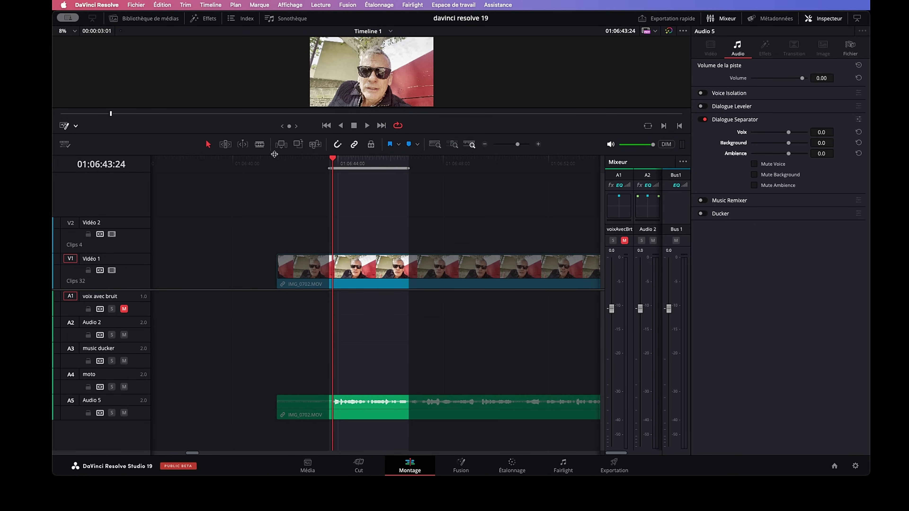
click(330, 161)
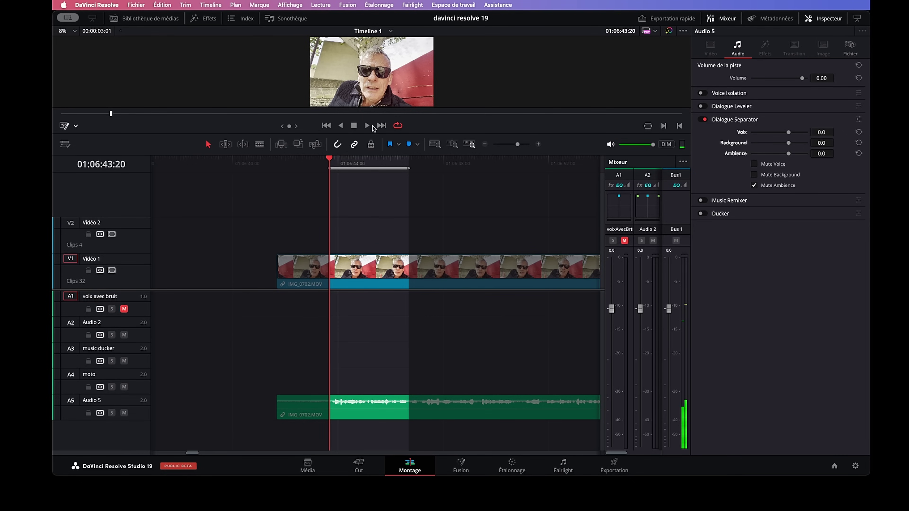
click(368, 126)
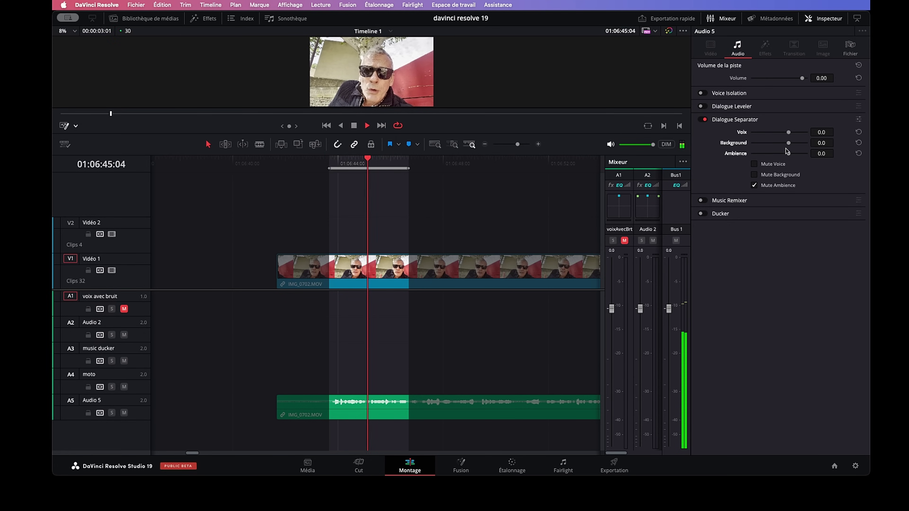
key(space)
click(771, 185)
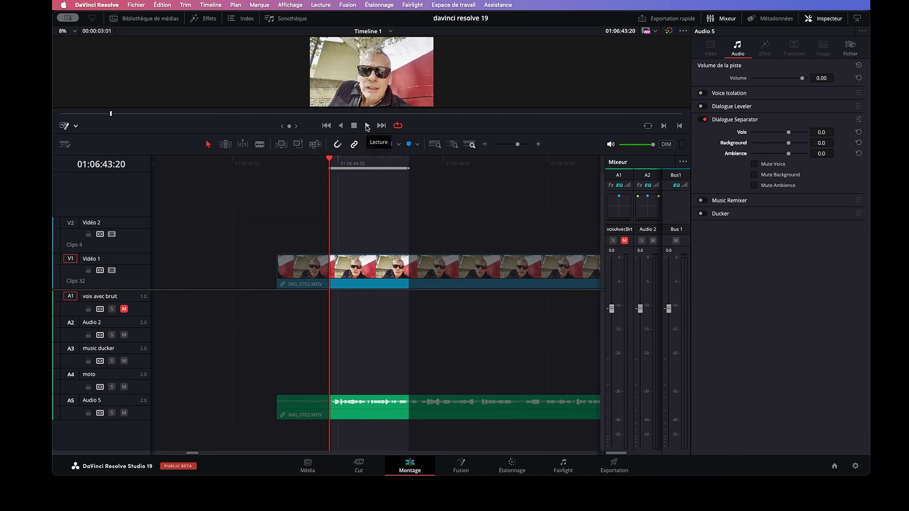
click(366, 125)
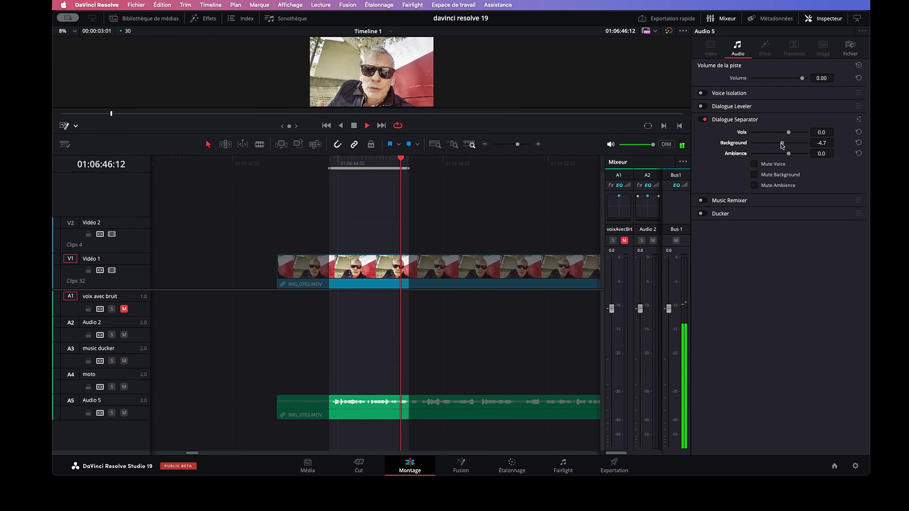
- Set separated Background to -10.8 and Voix to 6.1, then switch Dialogue Separator off
drag(788, 143, 775, 143)
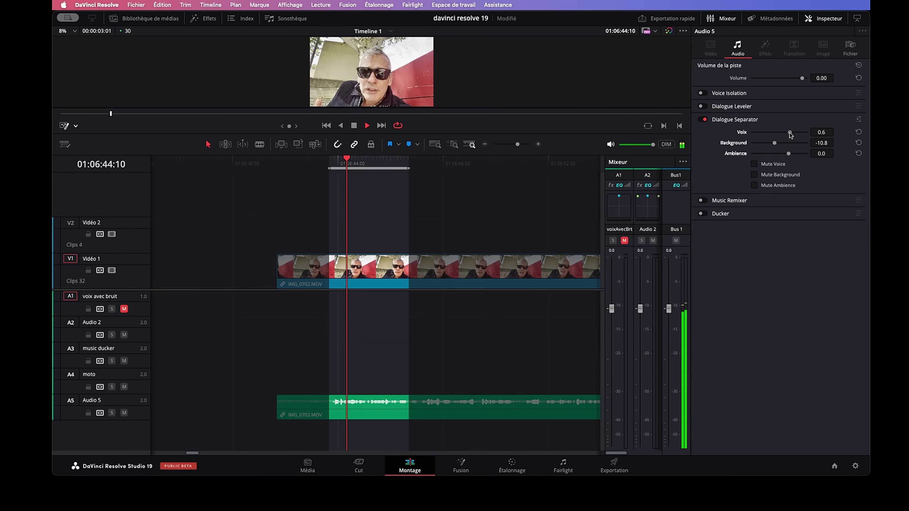
drag(788, 132, 800, 132)
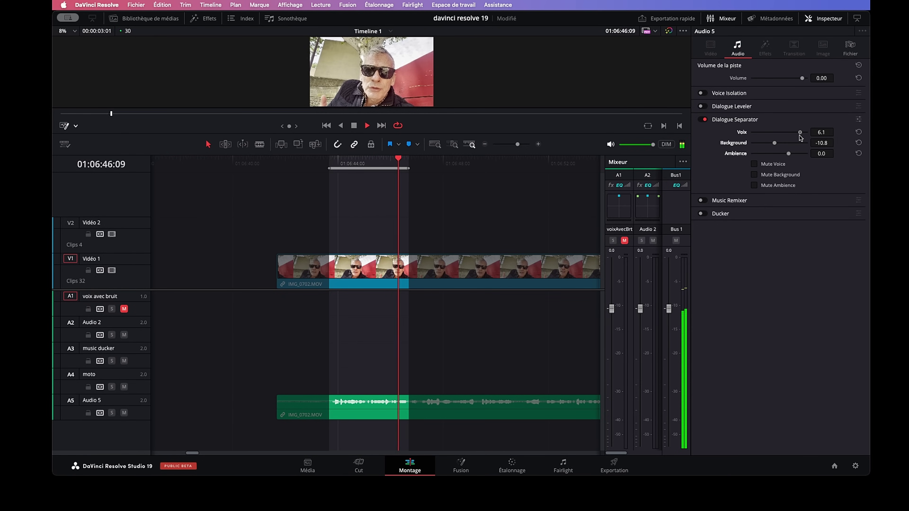
click(353, 126)
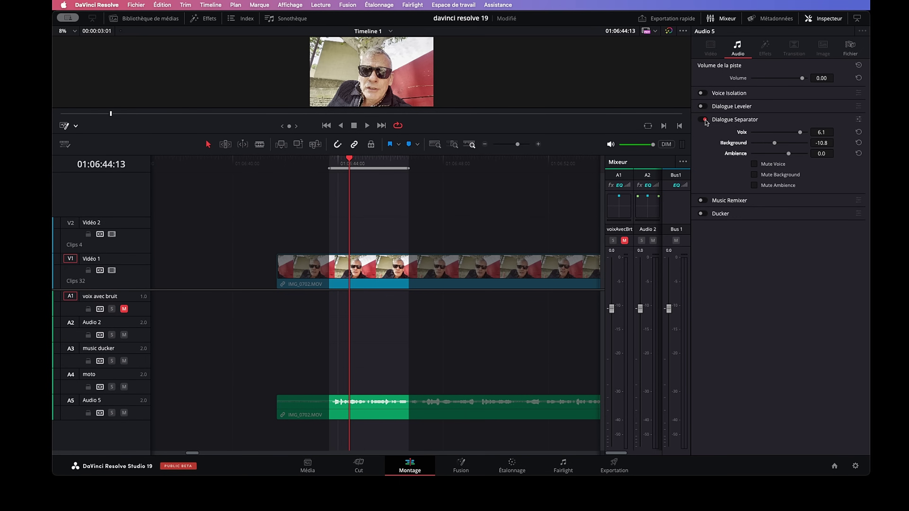
click(704, 119)
- Enable Voice Isolation on Audio 5 and save the project
click(703, 93)
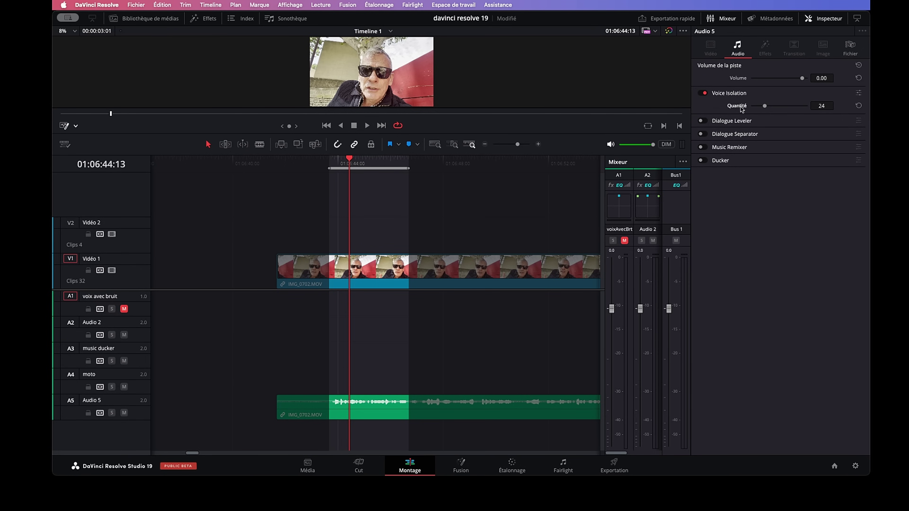
key(super+s)
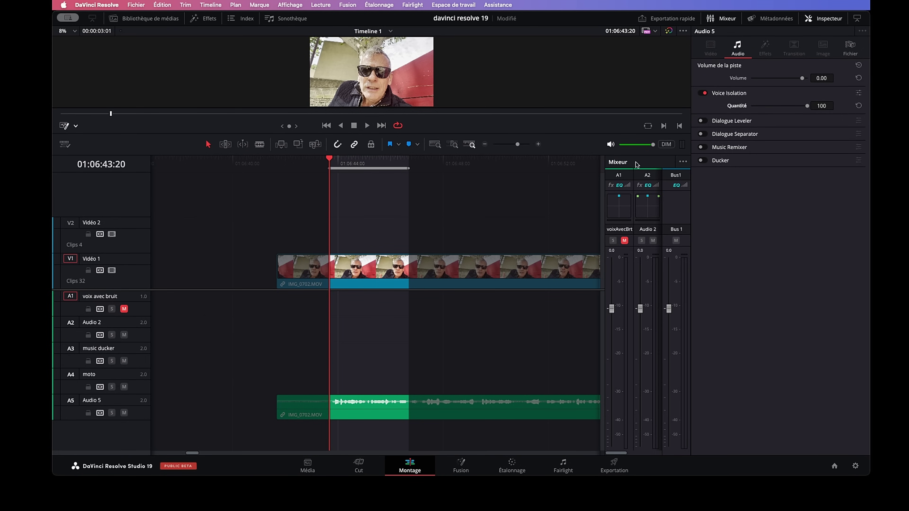
key(ctrl+s)
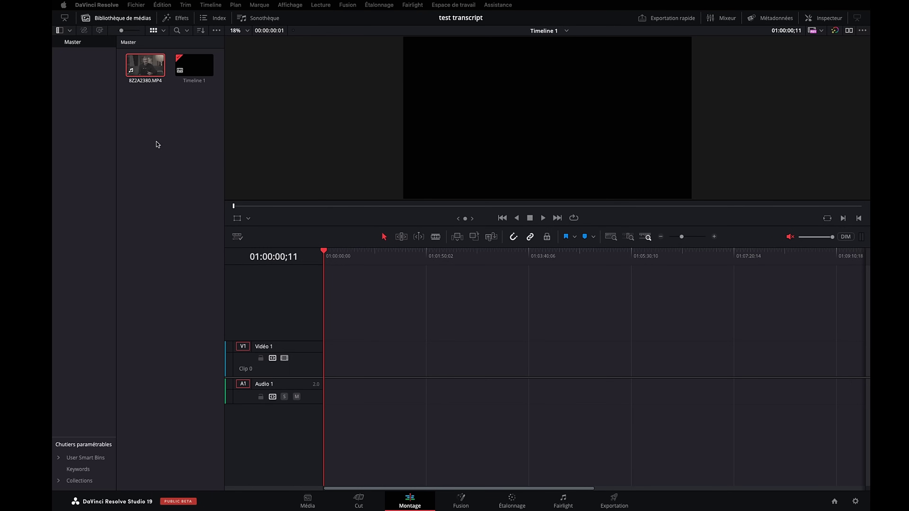
- Run Speaker Detection on 8Z2A2380.MP4, then drop it onto Timeline 1's Vidéo 1 and Audio 1
right_click(145, 68)
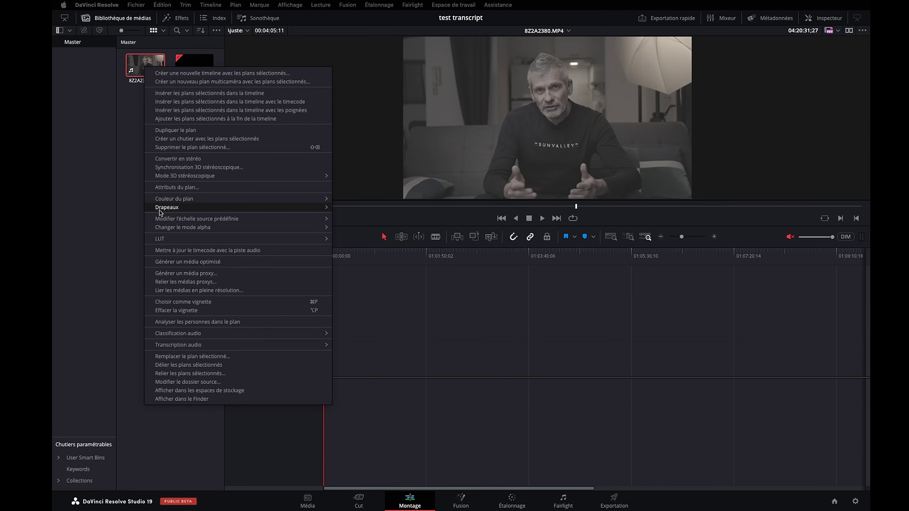
mouse_move(206, 346)
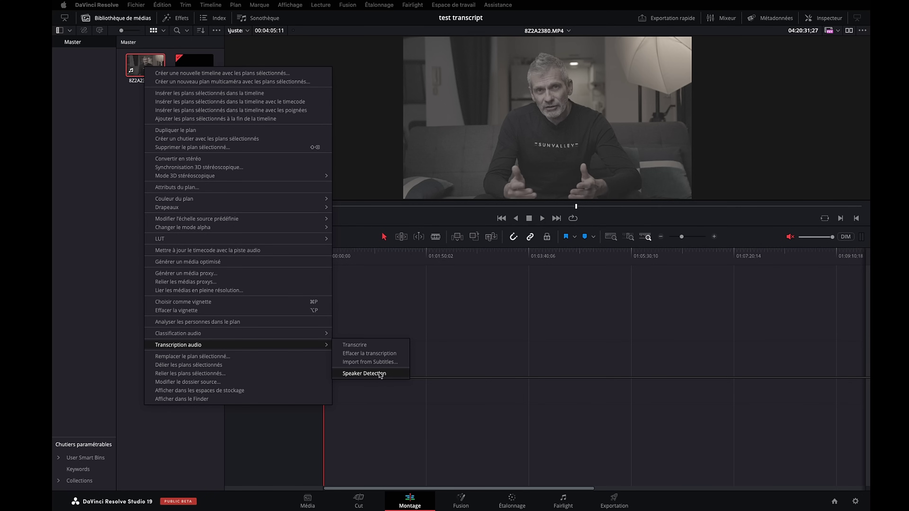
click(380, 374)
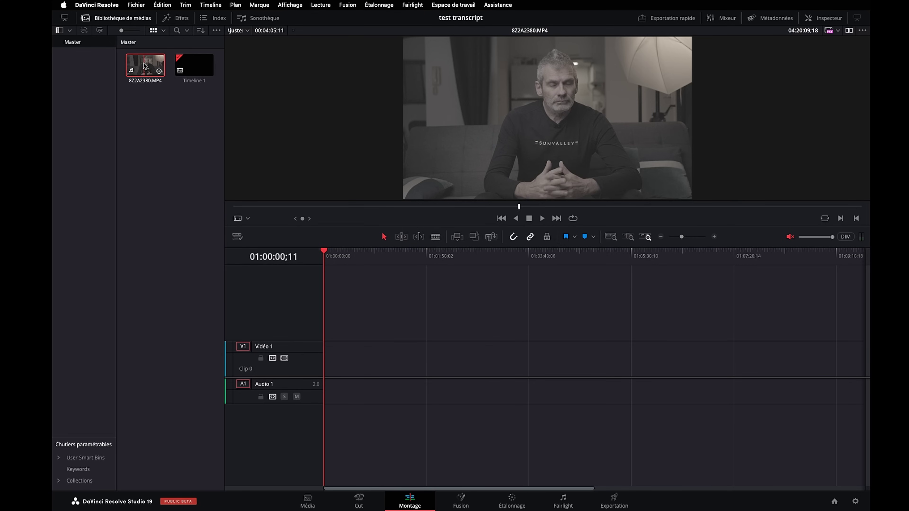
drag(143, 65, 333, 357)
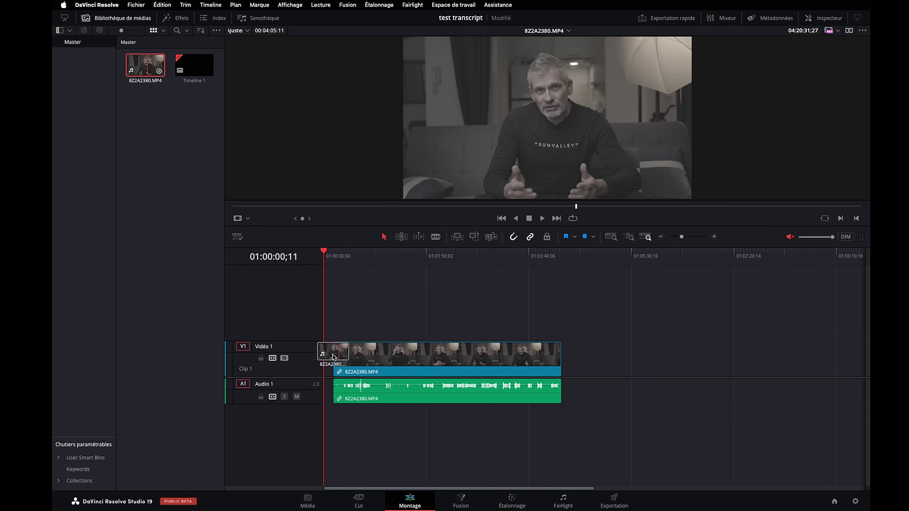
- Transcribe Timeline 1's audio and review the transcript, briefly comparing the source clip's transcript
right_click(190, 63)
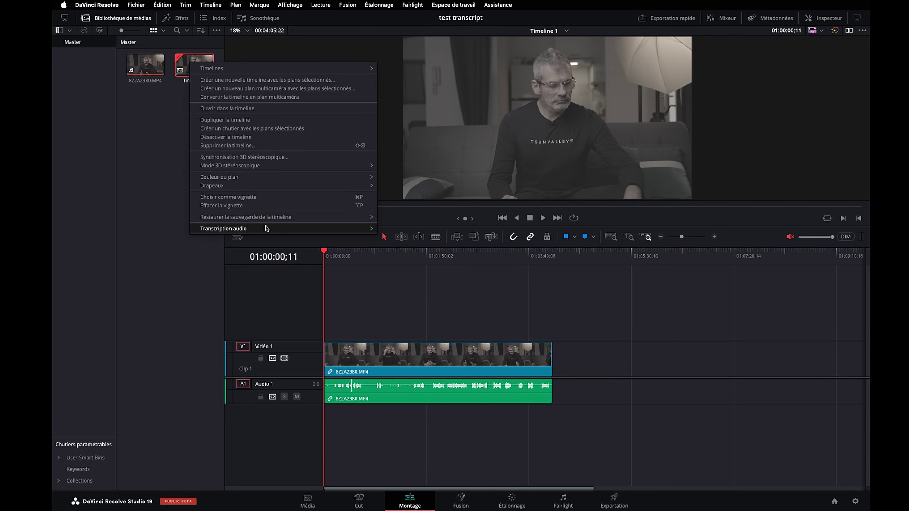
mouse_move(266, 228)
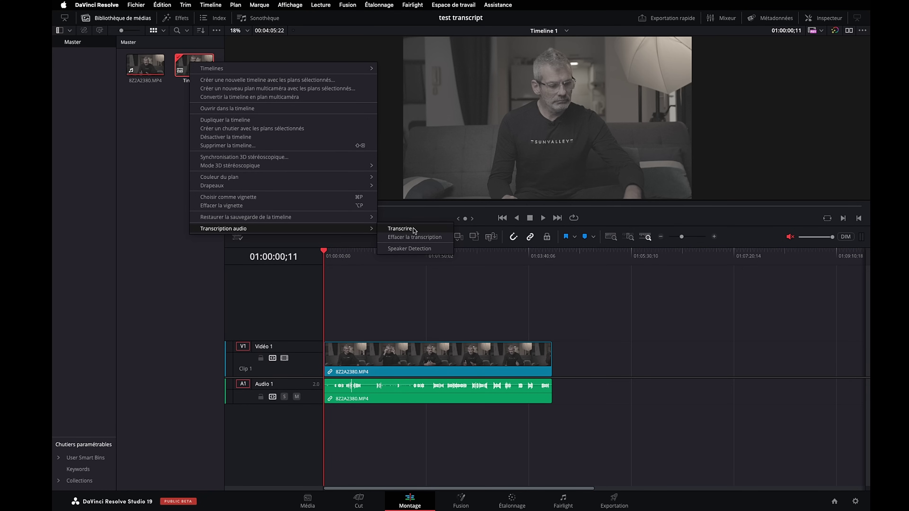
click(413, 228)
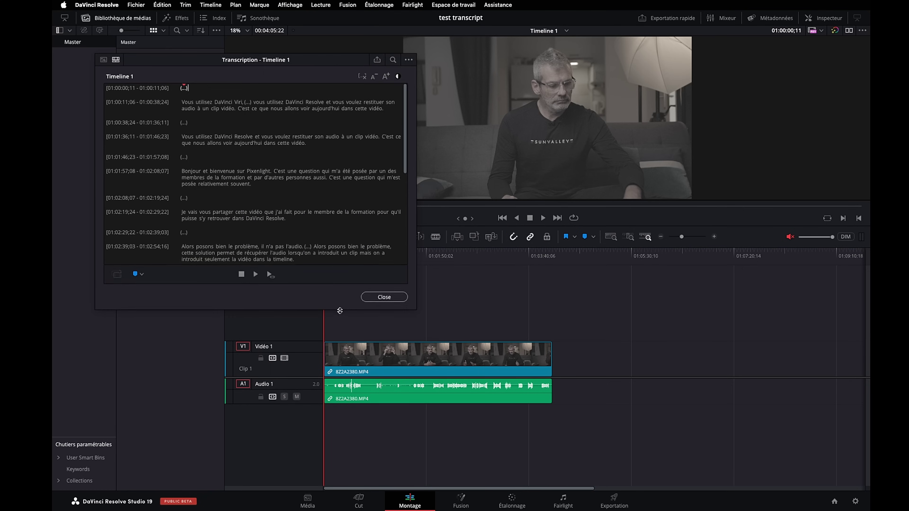
drag(344, 338, 344, 341)
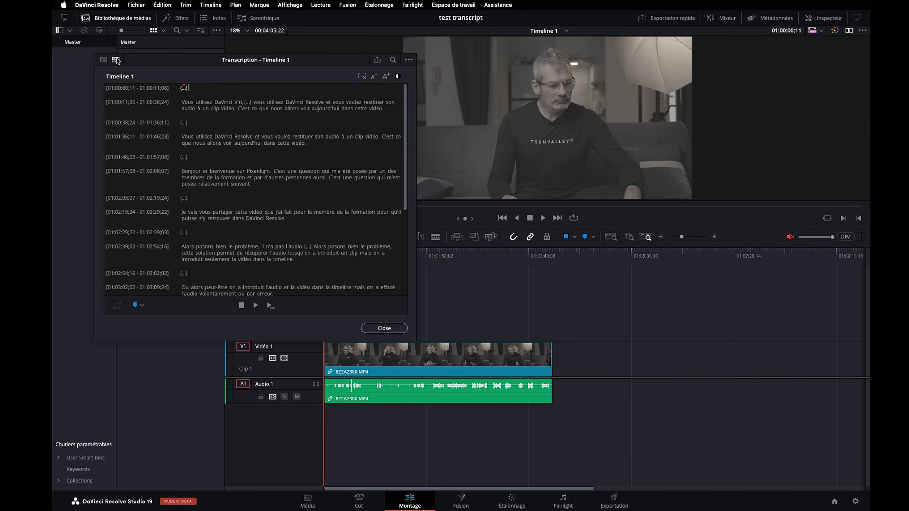
click(104, 60)
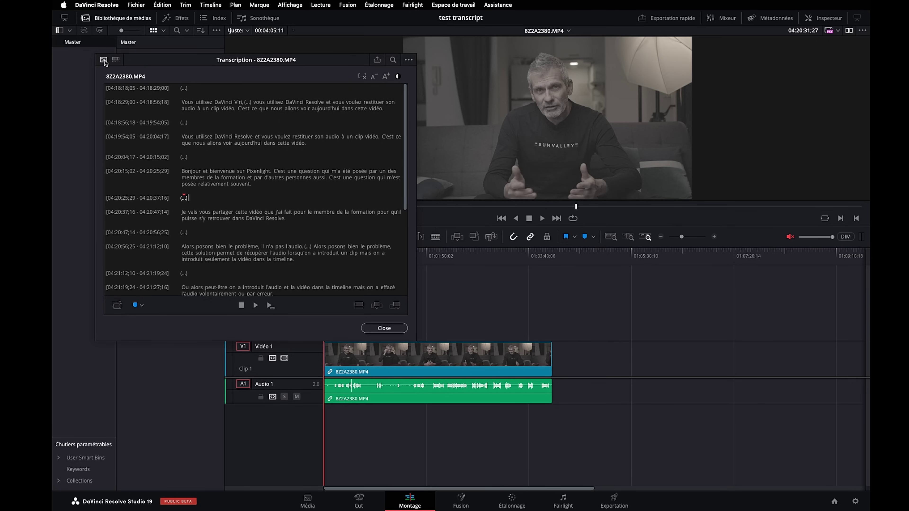
click(116, 60)
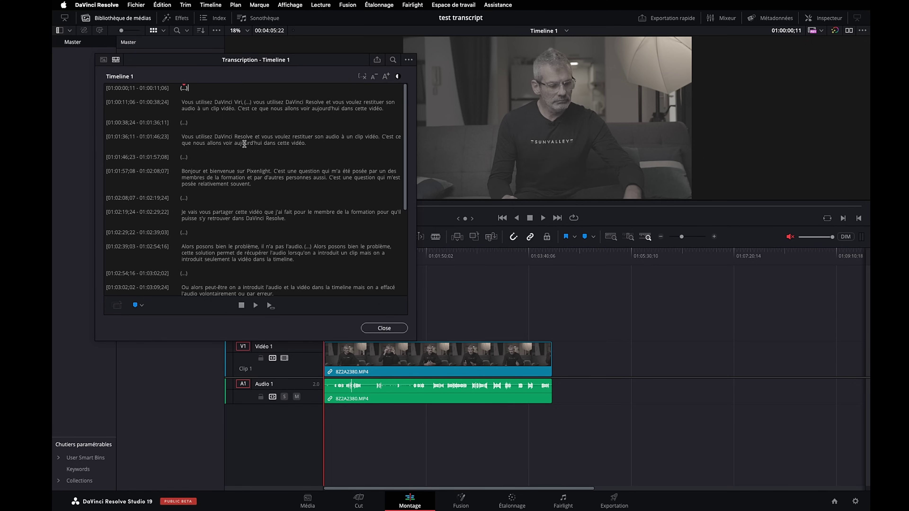
scroll(266, 206, down, 5)
scroll(266, 210, down, 3)
scroll(266, 207, up, 10)
- Remove the silent passages from Timeline 1, leaving the interview as 12 clips
click(362, 77)
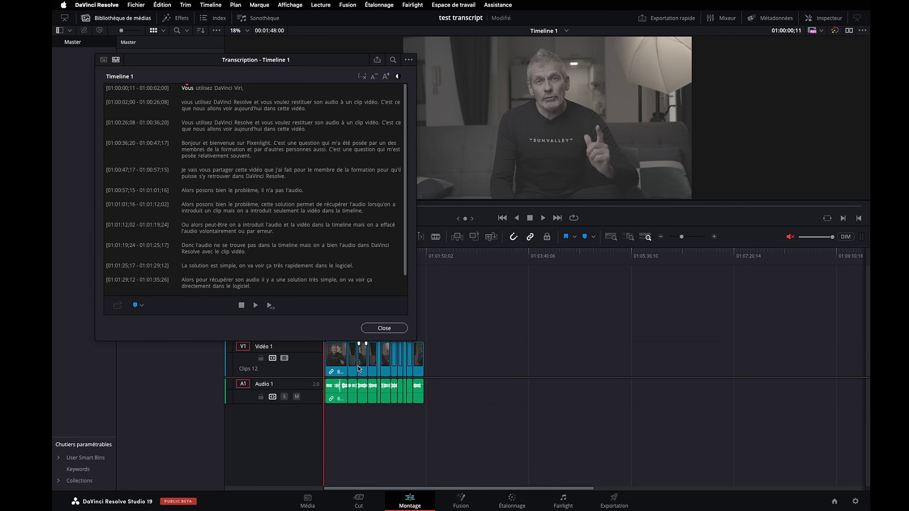
scroll(366, 364, up, 8)
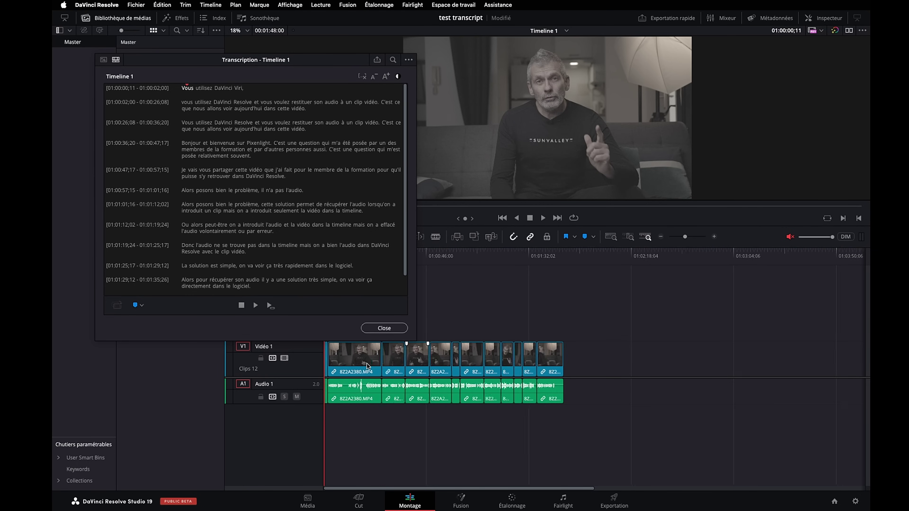
scroll(366, 364, up, 3)
- Play back the edit from 01:00:24;24 to around 01:00:36;20 to check the cuts
click(556, 255)
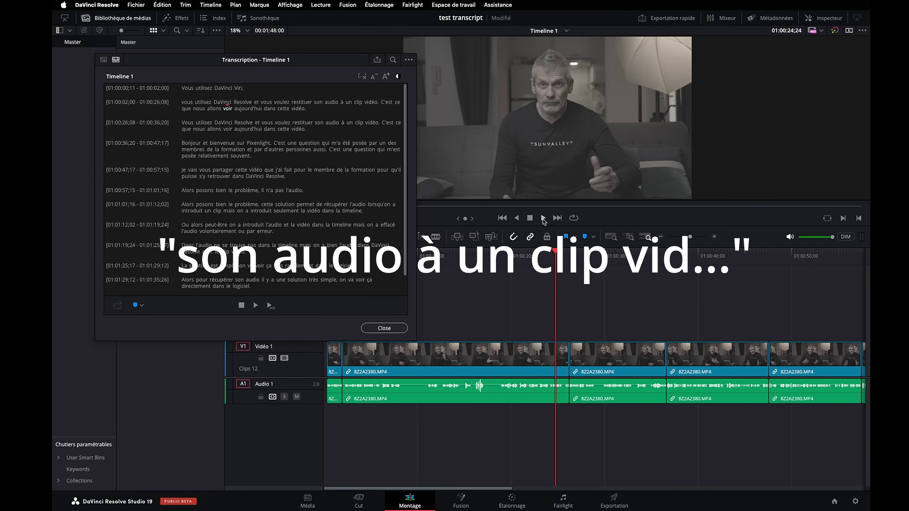
click(542, 219)
click(543, 218)
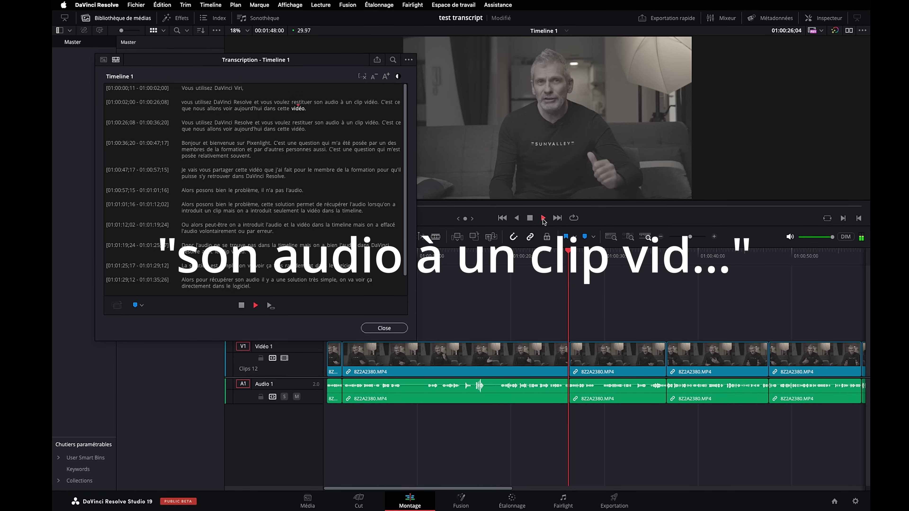
drag(556, 258, 563, 260)
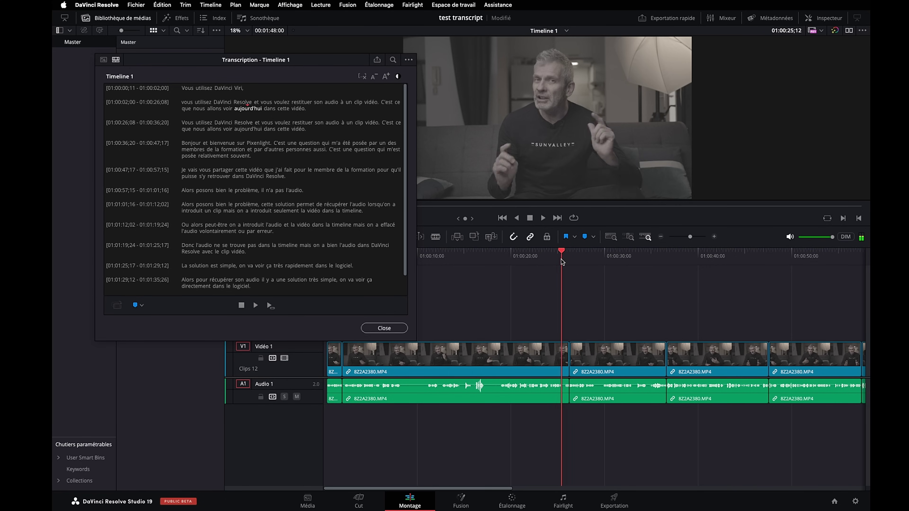
click(544, 218)
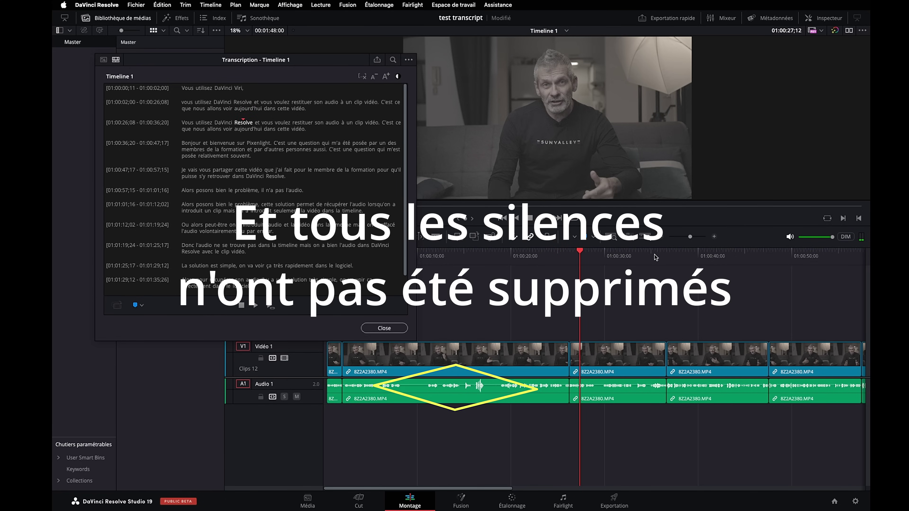
drag(656, 257, 662, 259)
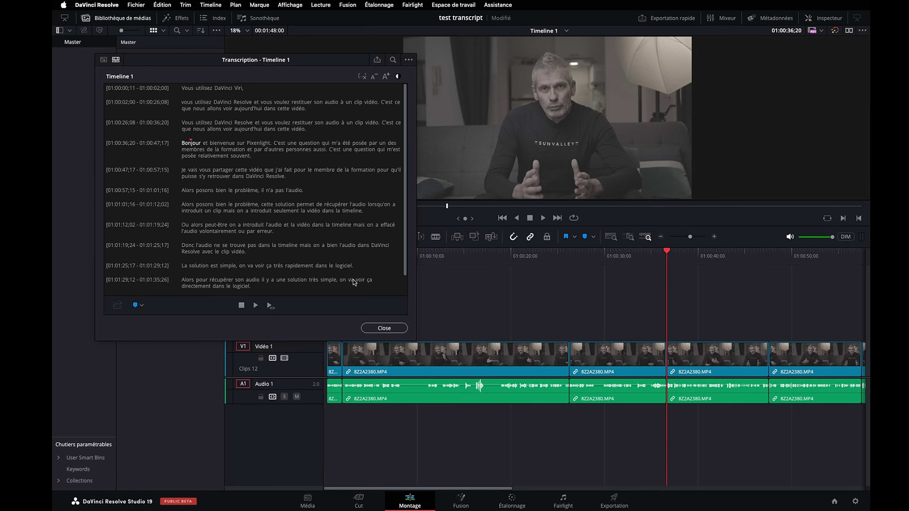
- Mute audio monitoring and delete the garbled opening transcript line with its clip
key(super+shift+m)
scroll(292, 152, down, 2)
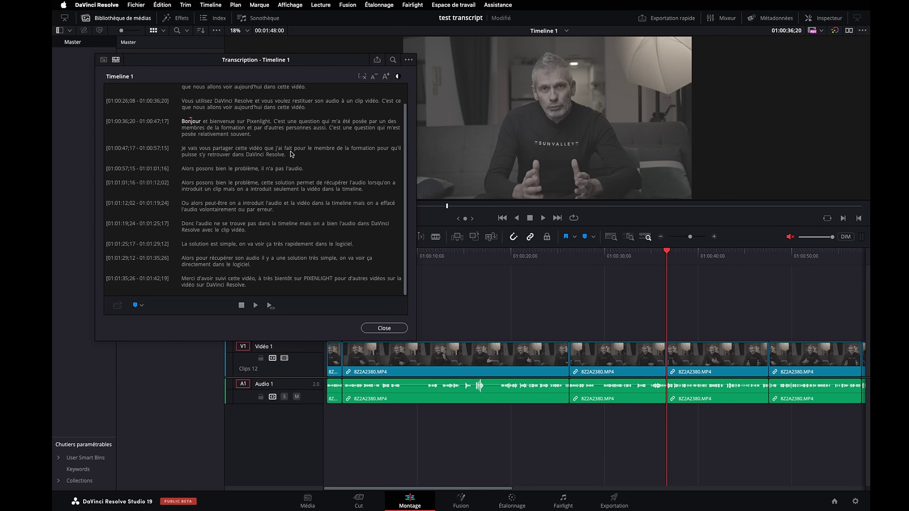
scroll(285, 207, up, 2)
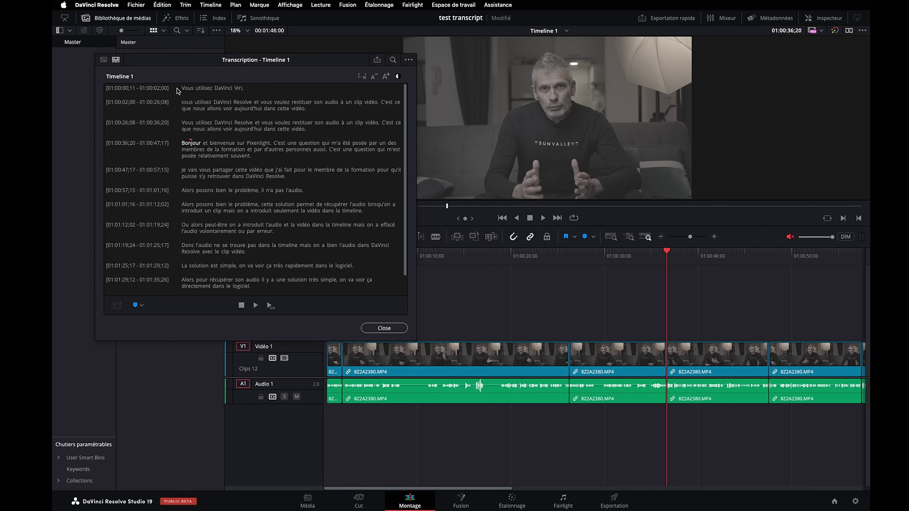
drag(195, 88, 246, 89)
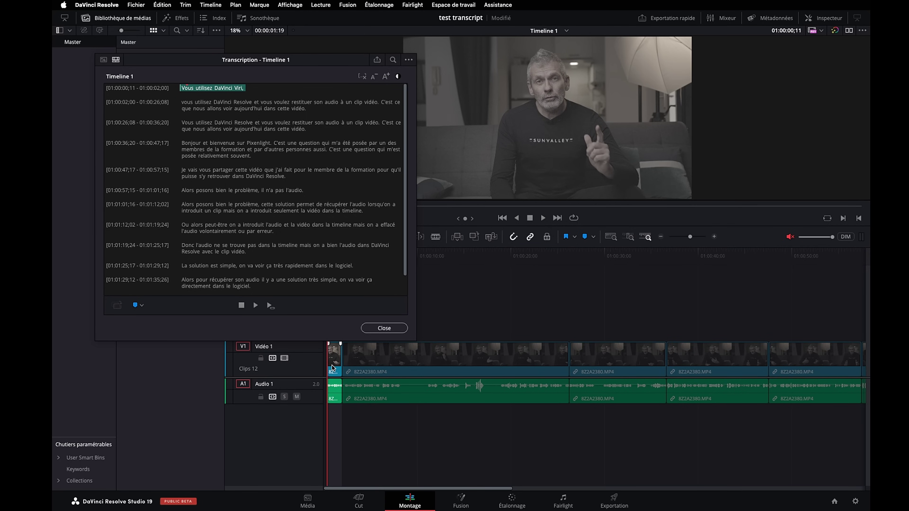
key(Delete)
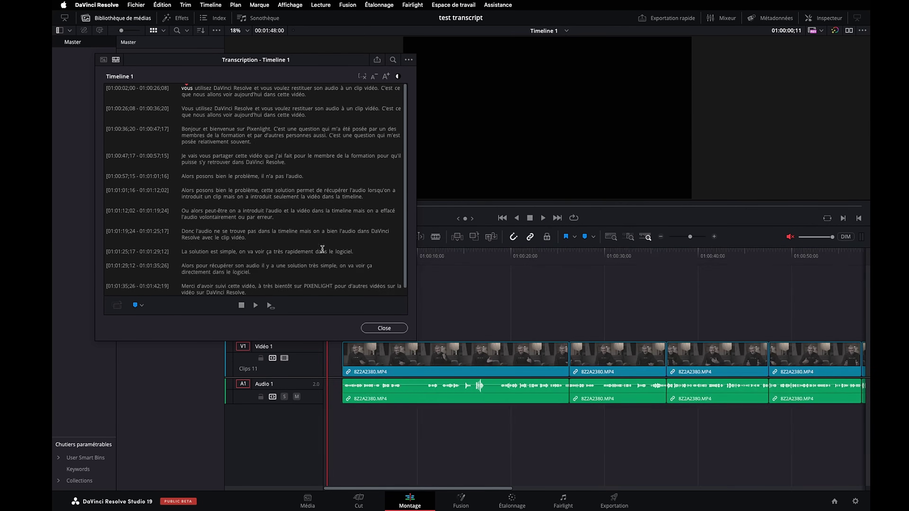
- Delete the 'il n'a pas l'audio' sentence and remove the (...) silence gap it leaves
drag(303, 176, 183, 176)
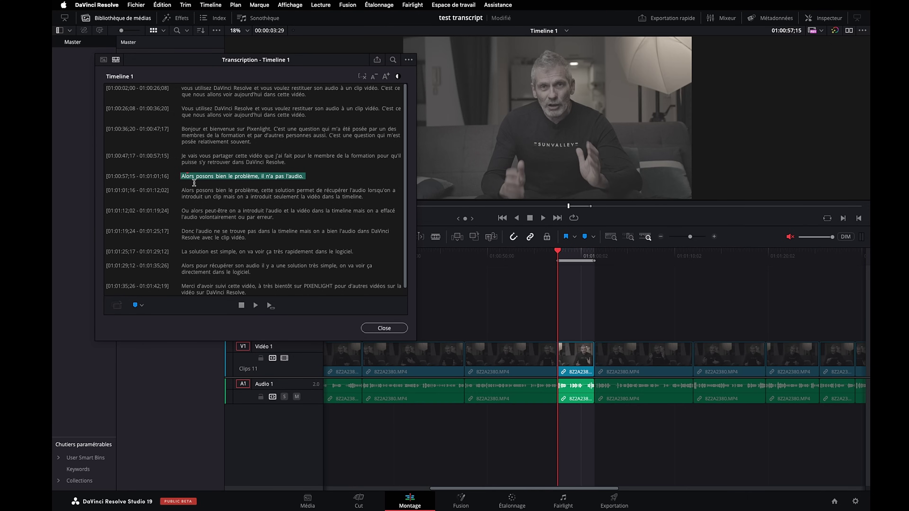
key(Delete)
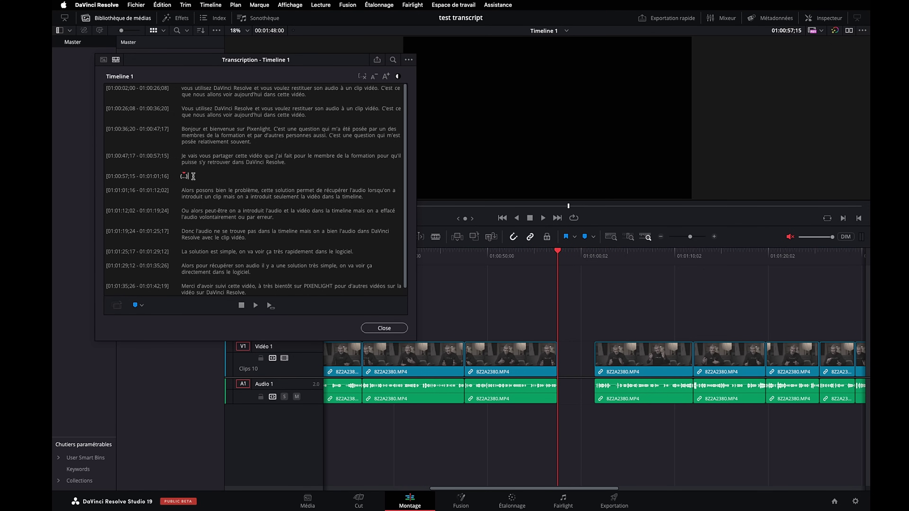
click(189, 176)
click(361, 77)
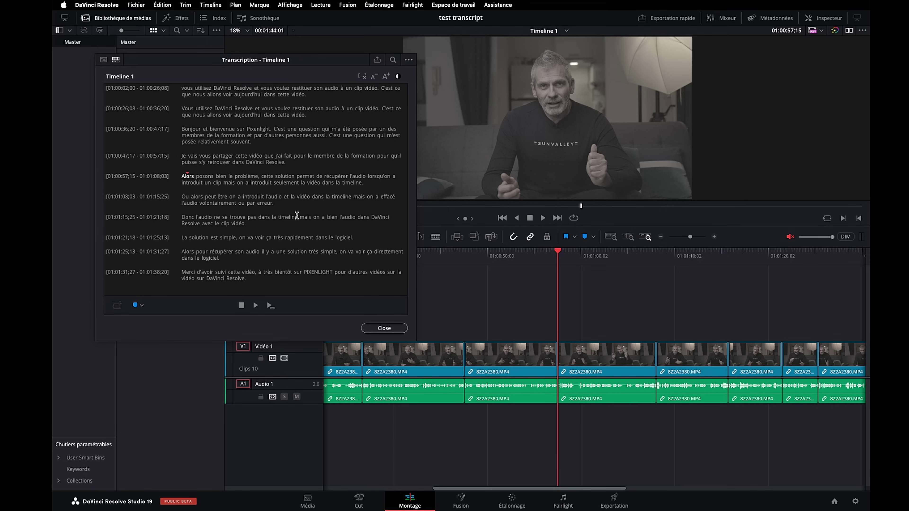
- Mark 'vidéo que j'ai fait pour' with in/out points, ripple-delete it, then undo
click(508, 255)
click(497, 256)
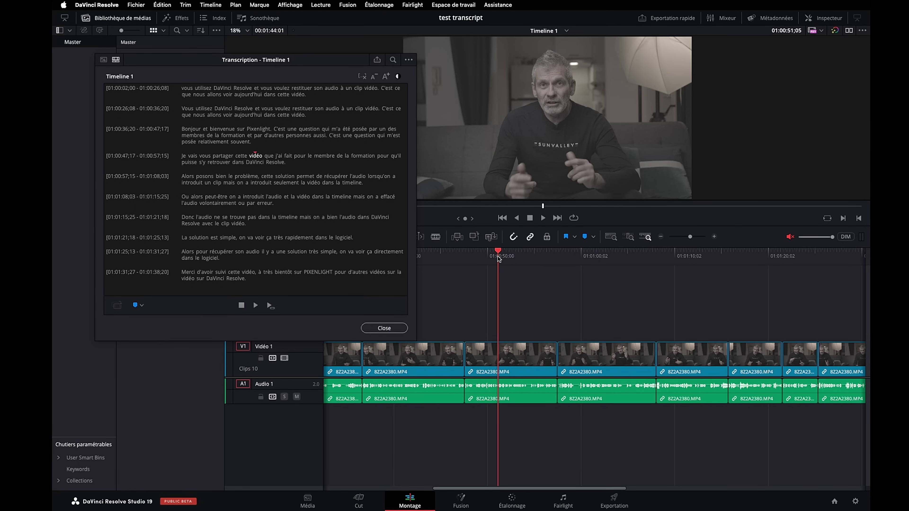
key(i)
drag(499, 258, 511, 261)
key(o)
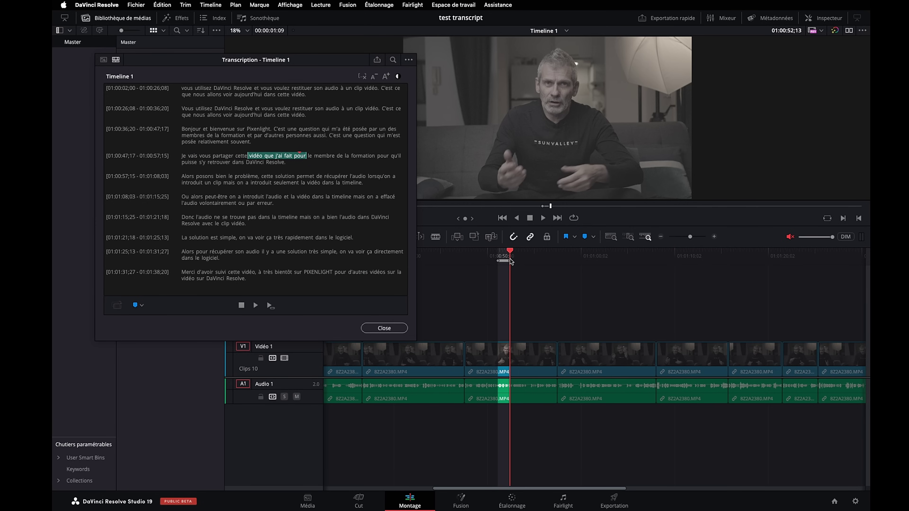
key(BackSpace)
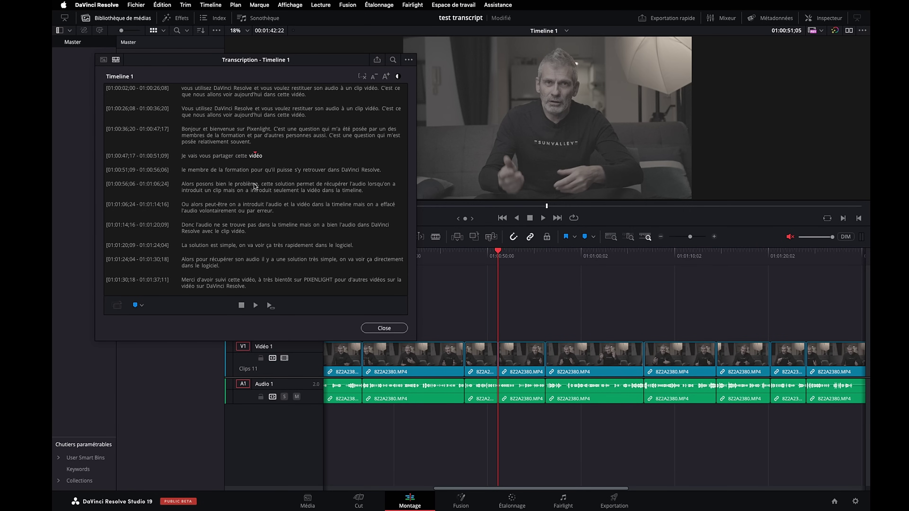
key(super+z)
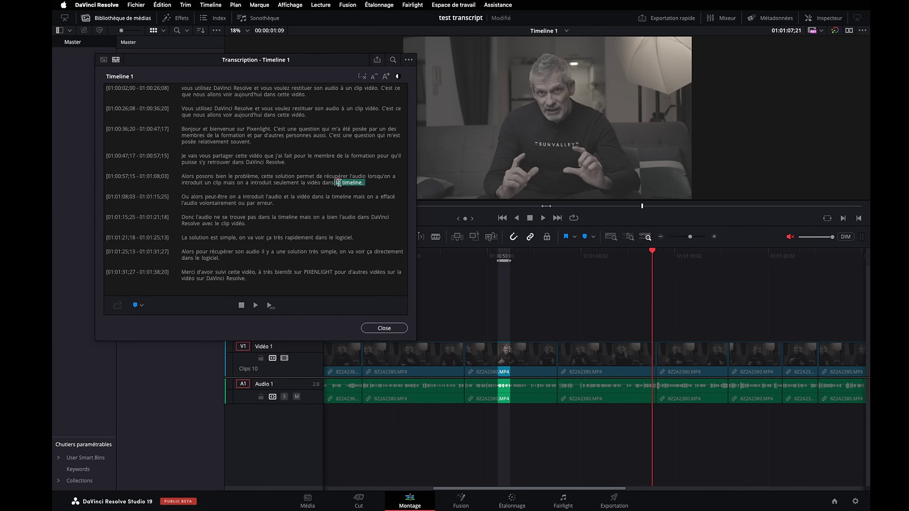
- Delete the 'Alors posons bien le problème' sentence, leaving a (...) gap
click(274, 176)
drag(273, 176, 182, 177)
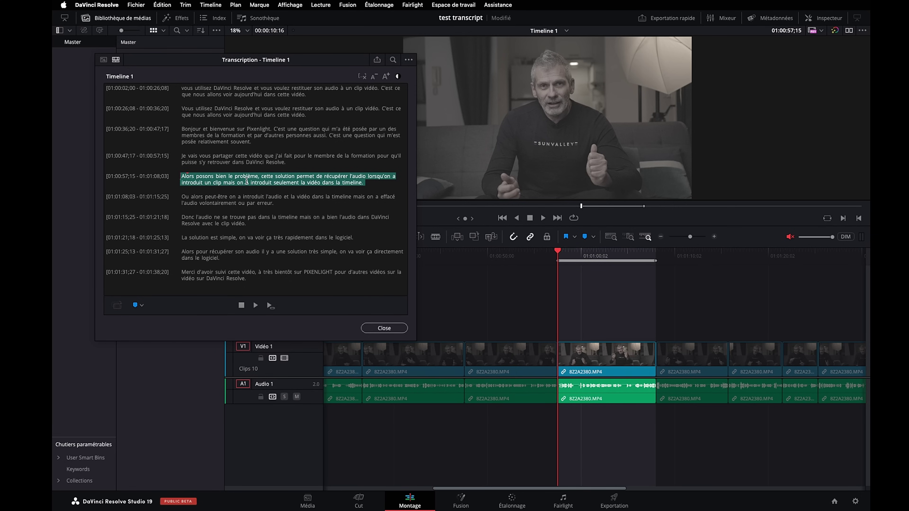
key(BackSpace)
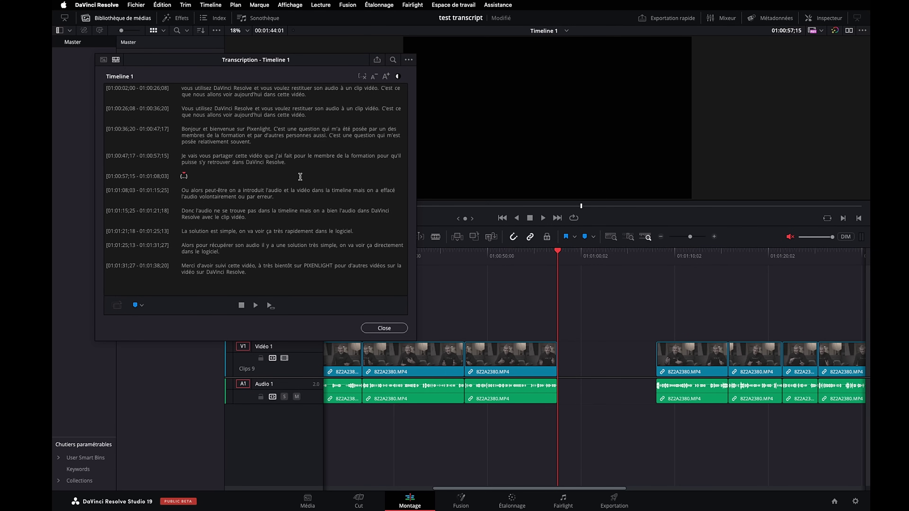
click(182, 129)
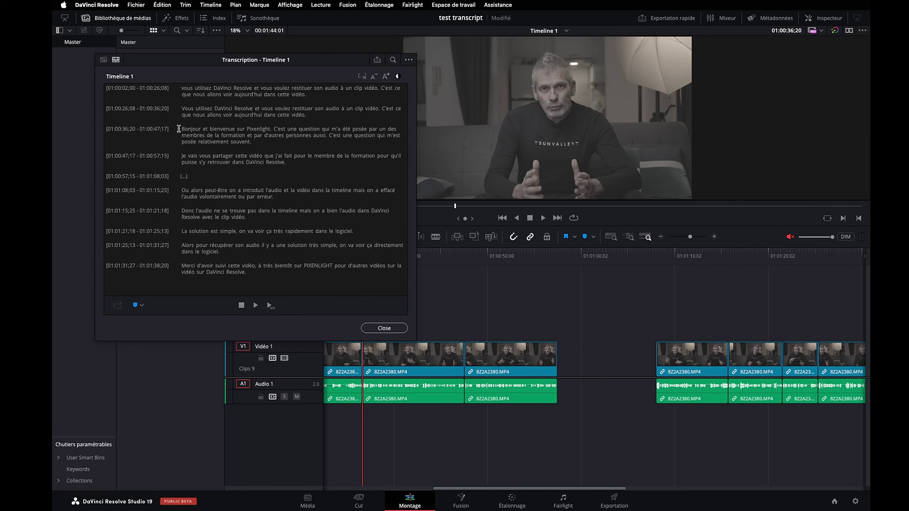
- Delete the Bonjour greeting segment, then undo to restore it
click(178, 129)
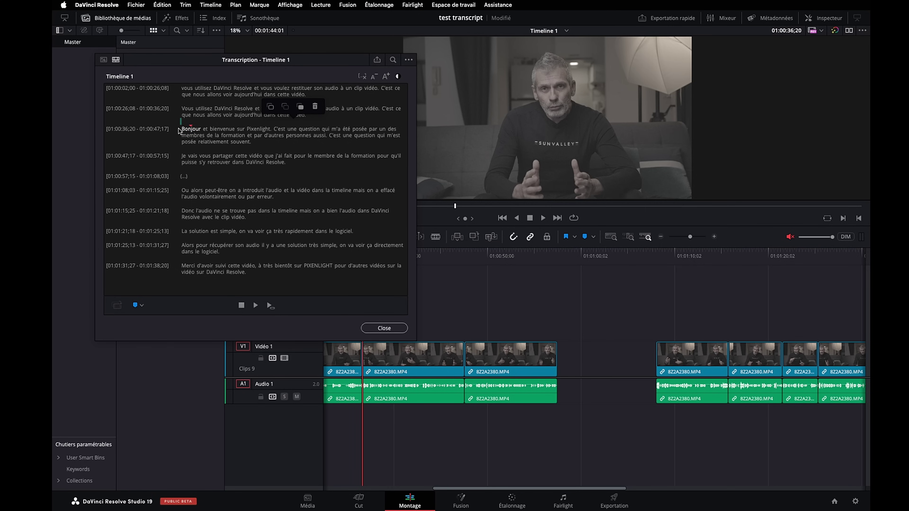
key(Delete)
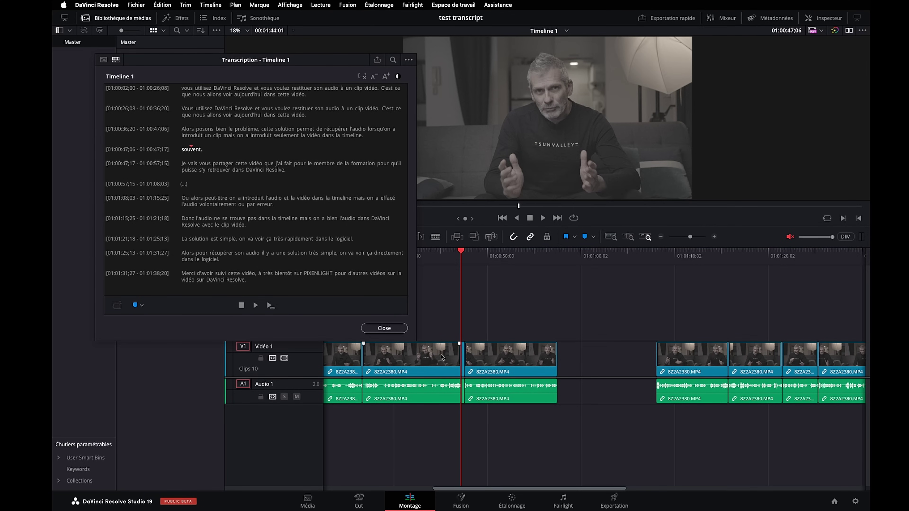
key(ctrl+z)
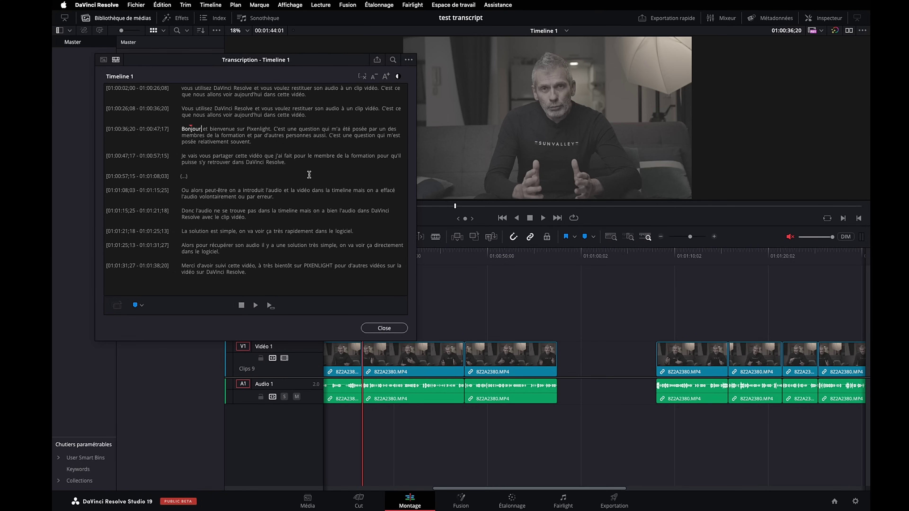
- Select the 'Ou alors peut-être' sentence and check its in and out points
drag(304, 196, 229, 191)
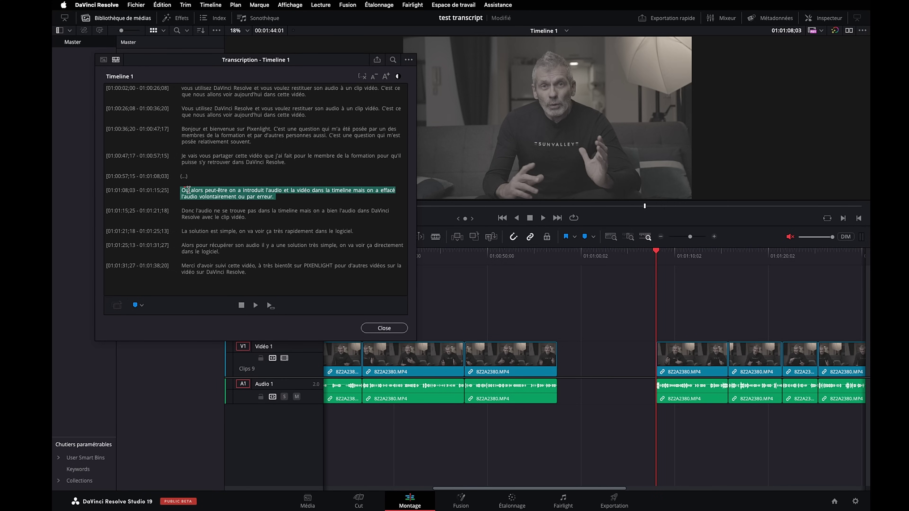
click(205, 191)
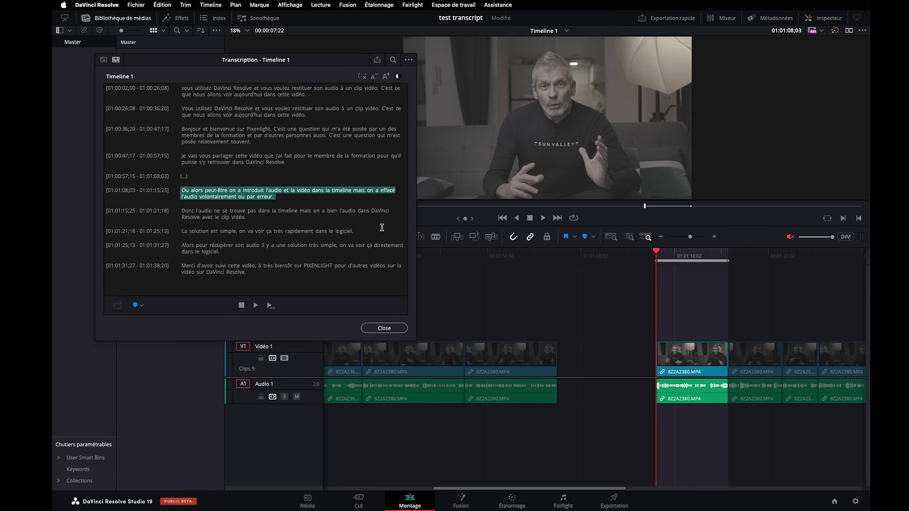
key(shift+o)
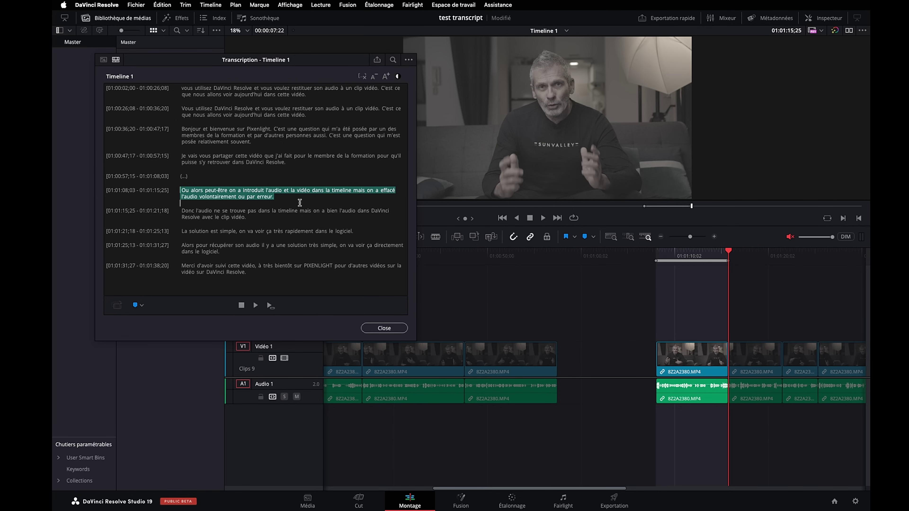
key(shift+i)
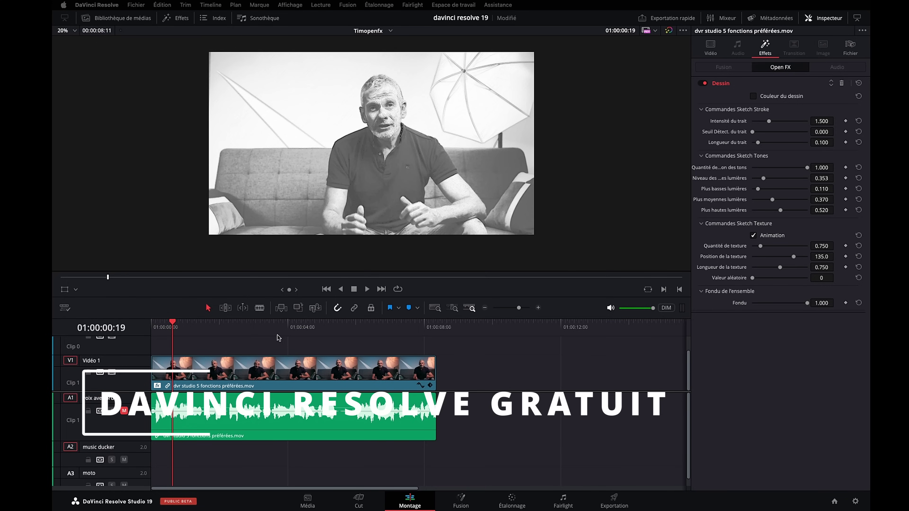
- Keyframe the V1 clip's Fondu at full near 01:00:03:22 and 0 at 01:00:03:06, saving the project
click(247, 324)
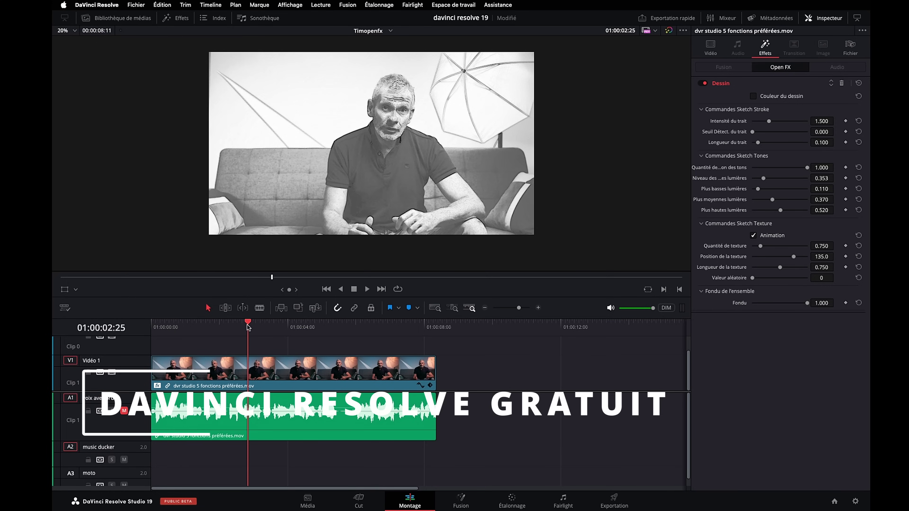
click(267, 373)
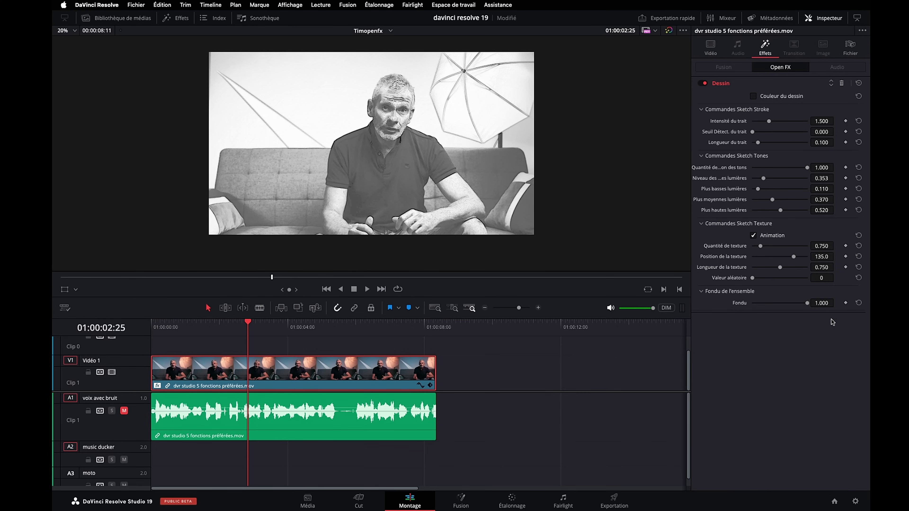
drag(248, 324, 282, 329)
click(845, 303)
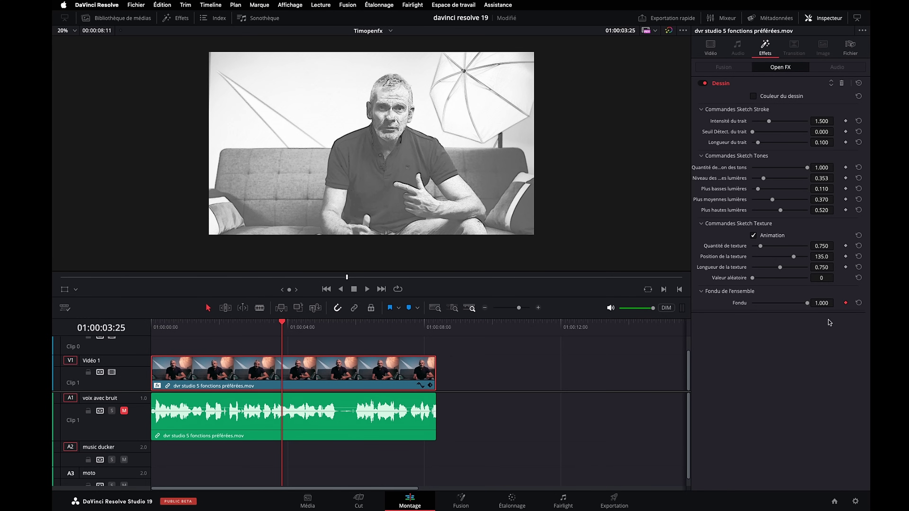
key(ctrl+s)
drag(283, 324, 260, 324)
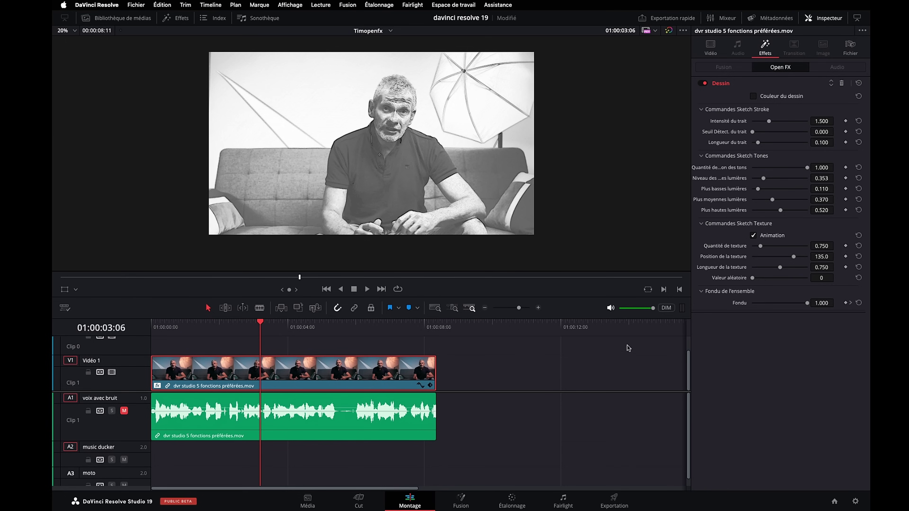
drag(806, 303, 748, 314)
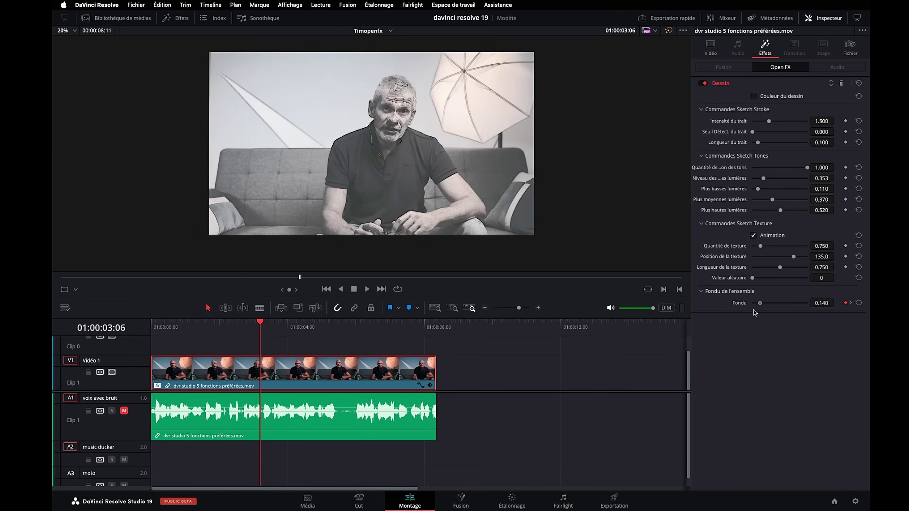
drag(262, 326, 324, 334)
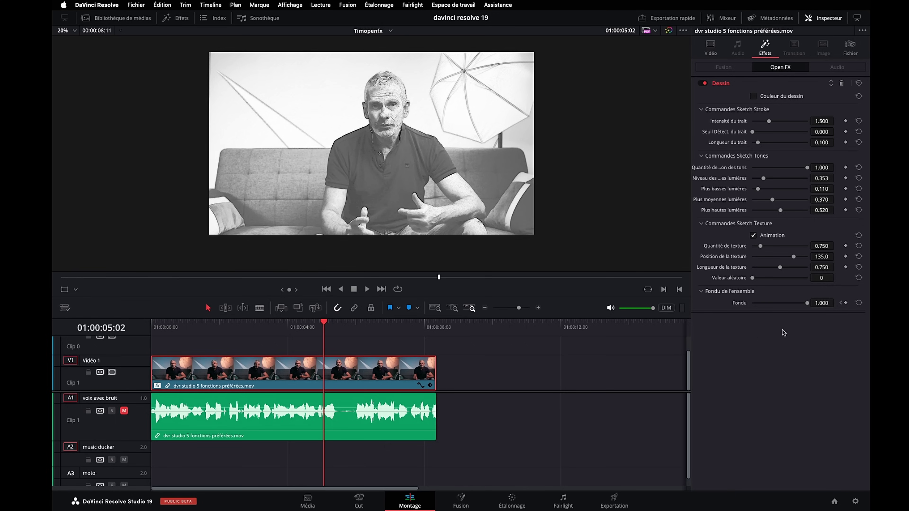
- Drop Fondu to 0 at 01:00:05:02 and give the peak keyframe smooth easing
drag(810, 307, 752, 307)
click(420, 386)
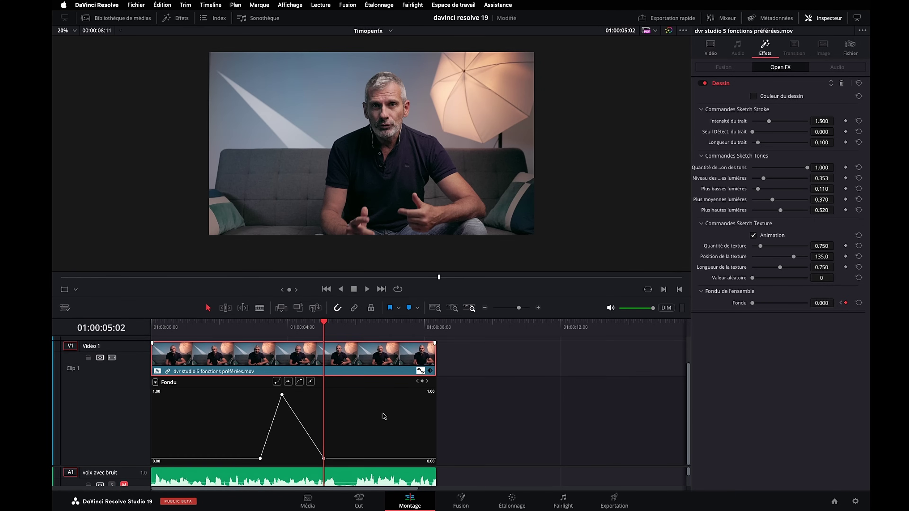
click(282, 394)
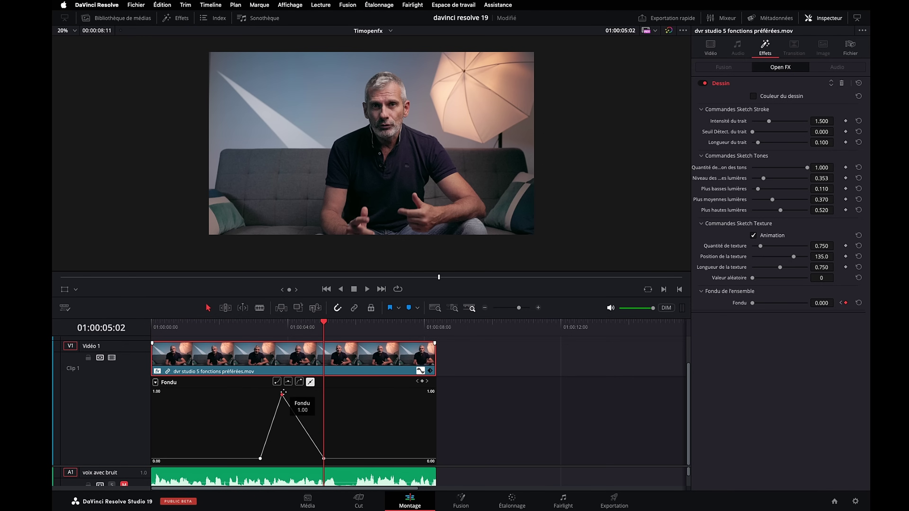
click(288, 382)
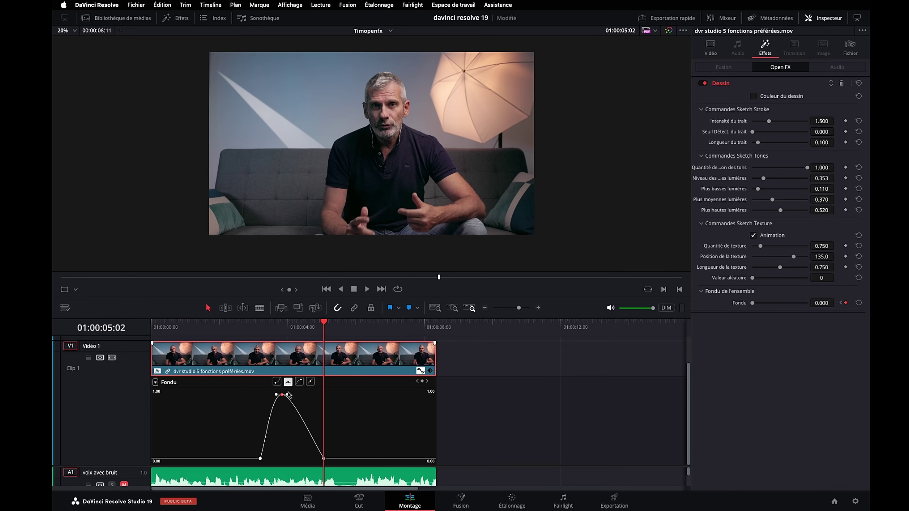
drag(287, 394, 292, 395)
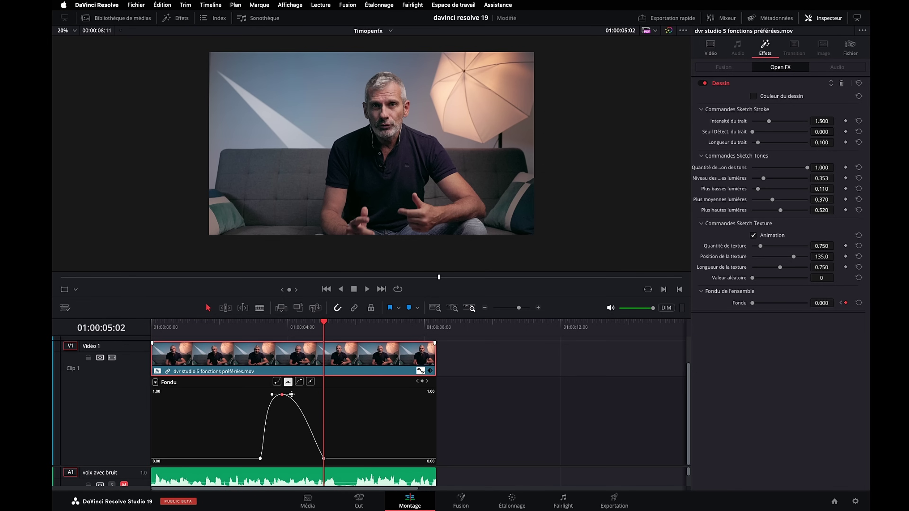
- Ease the left Fondu keyframe and lengthen its handle to soften the rise
click(261, 458)
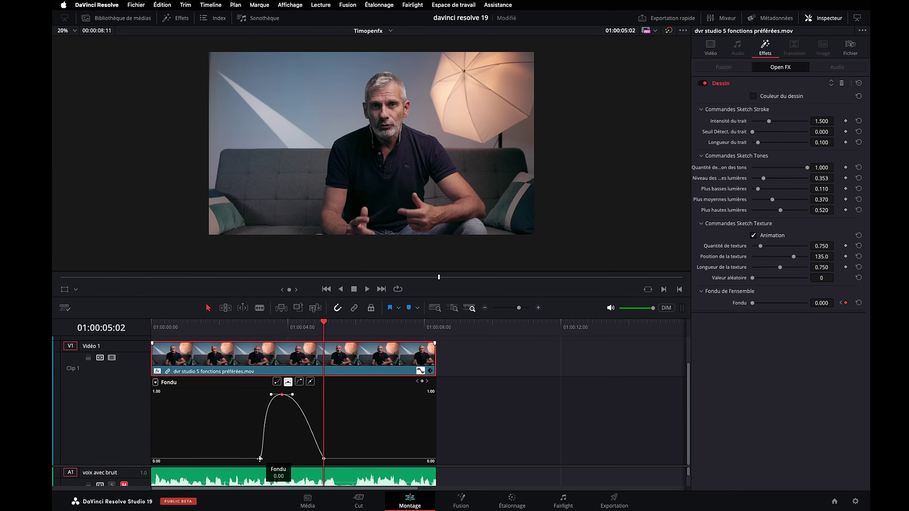
click(288, 382)
drag(260, 458, 243, 457)
mouse_move(284, 324)
mouse_down()
mouse_move(276, 338)
mouse_move(317, 338)
mouse_up()
click(281, 394)
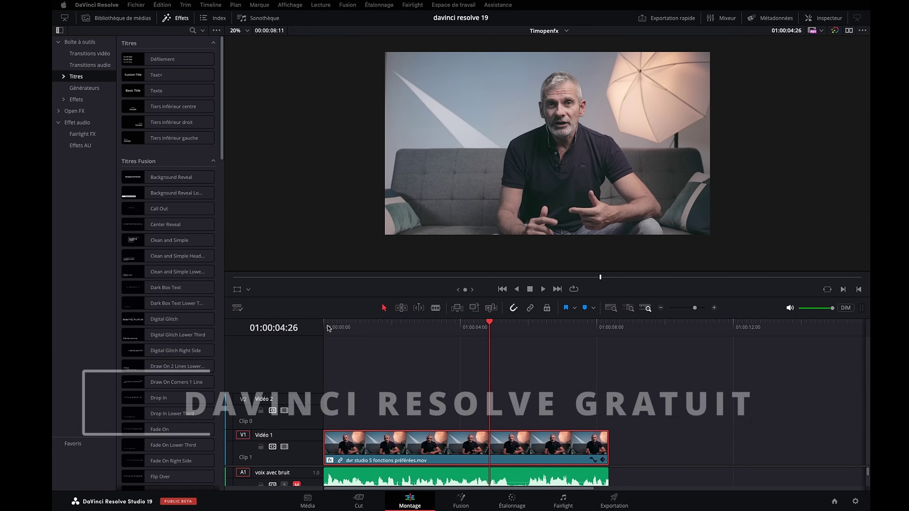
- Drop Text+ from Titres onto Vidéo 2 and set the viewer overlay to Affichage Fusion
click(171, 76)
drag(171, 76, 385, 404)
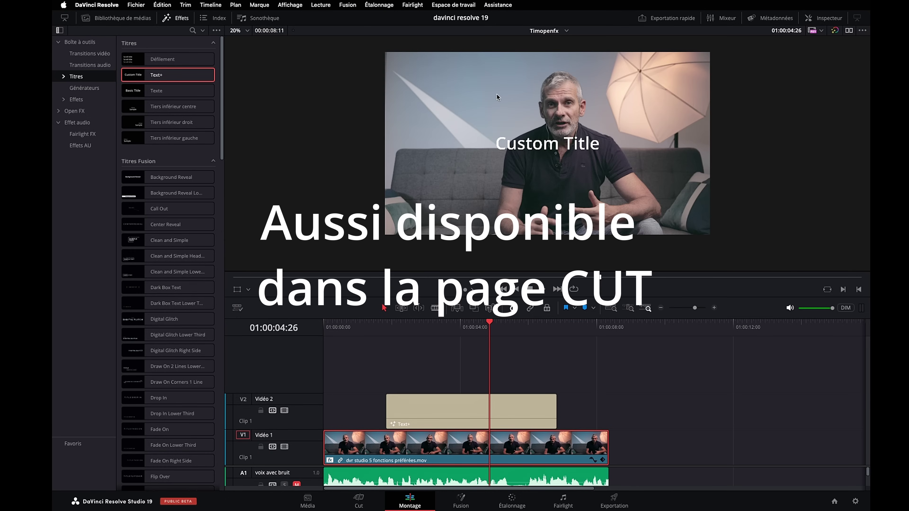
click(248, 291)
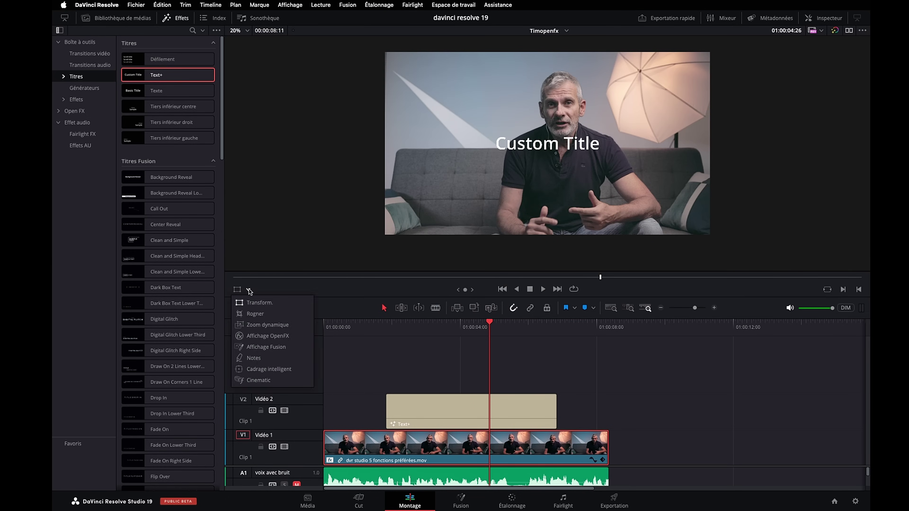
click(260, 347)
click(547, 145)
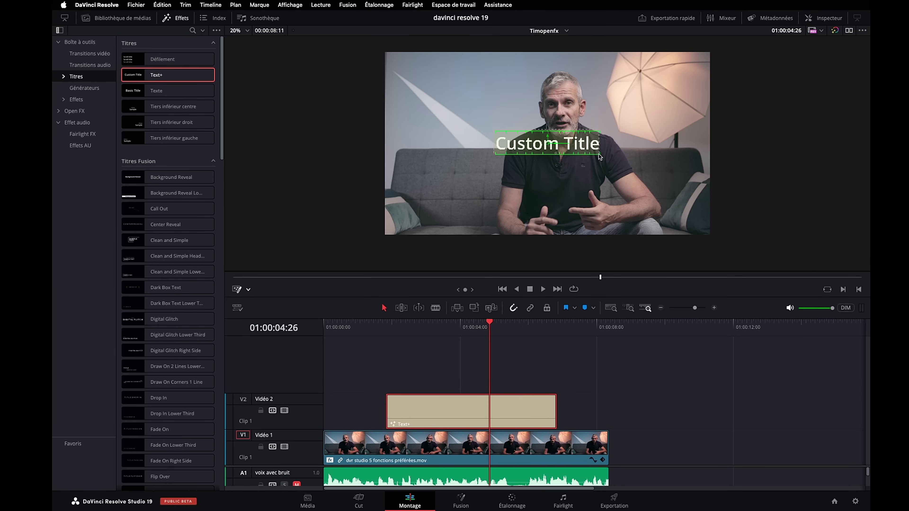
- Enable typing in the preview and replace 'Custom Title' with 'Pixnlight'
right_click(515, 147)
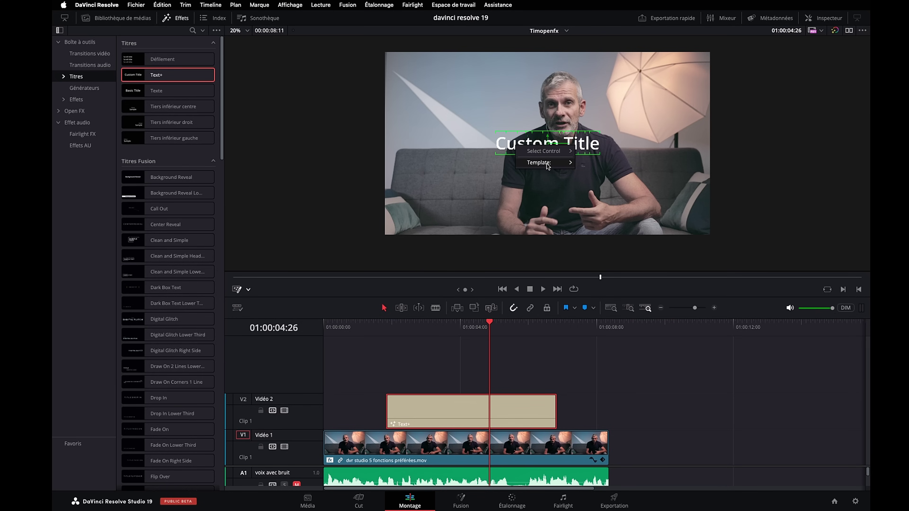
mouse_move(548, 165)
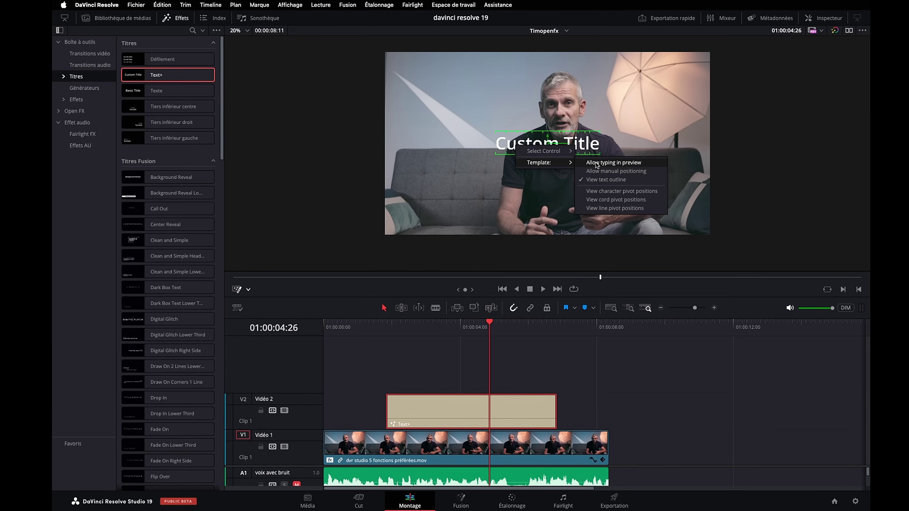
click(608, 163)
key(BackSpace)
key(BackSpace)
key(BackSpace)
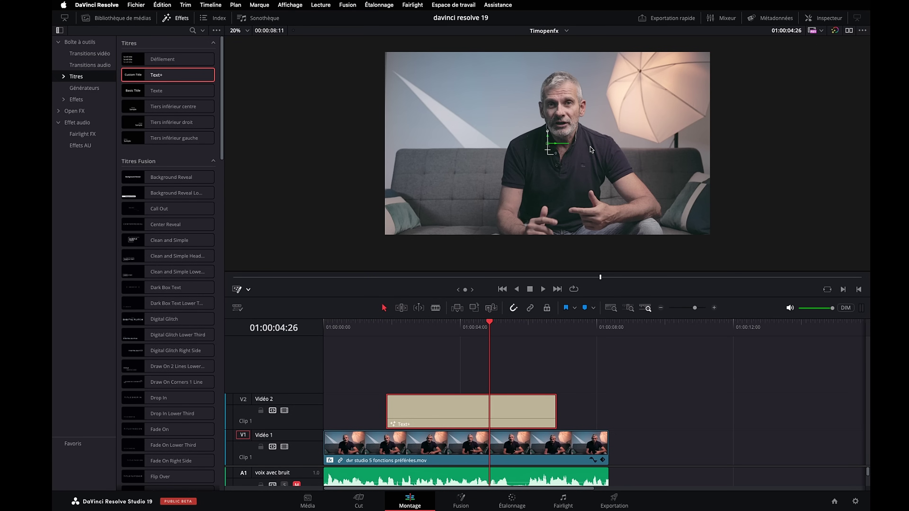
text(Pixnlight)
- Allow manual positioning, shift the P and enlarge the x, then open the V1 trim view
right_click(583, 145)
mouse_move(598, 161)
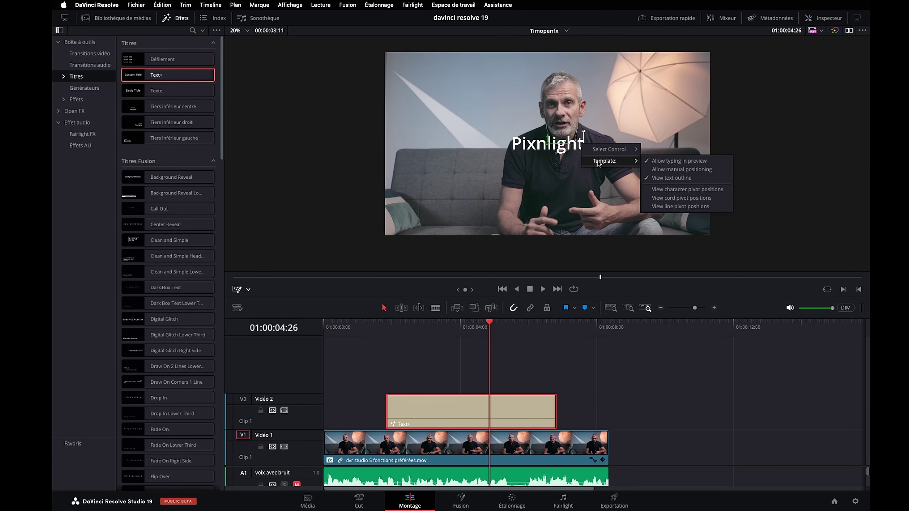
click(666, 168)
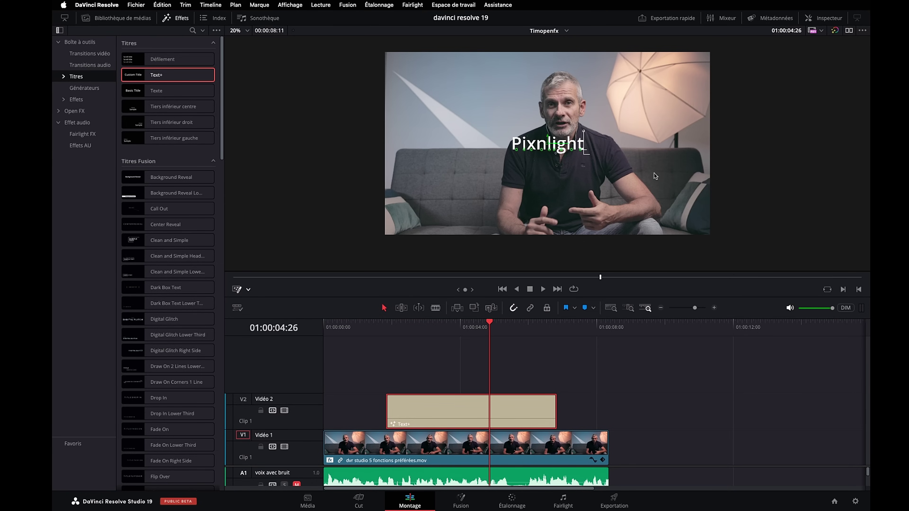
click(516, 150)
drag(516, 150, 516, 150)
click(525, 151)
drag(533, 152, 536, 158)
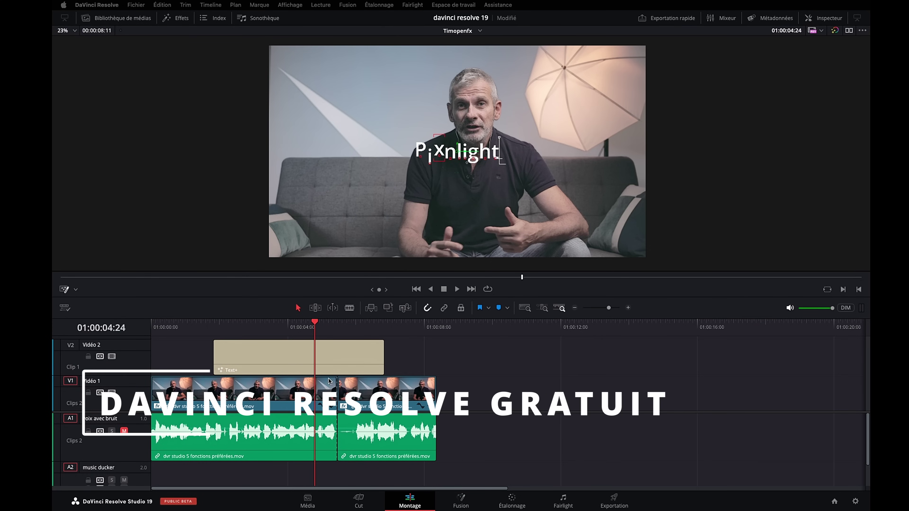
double_click(339, 394)
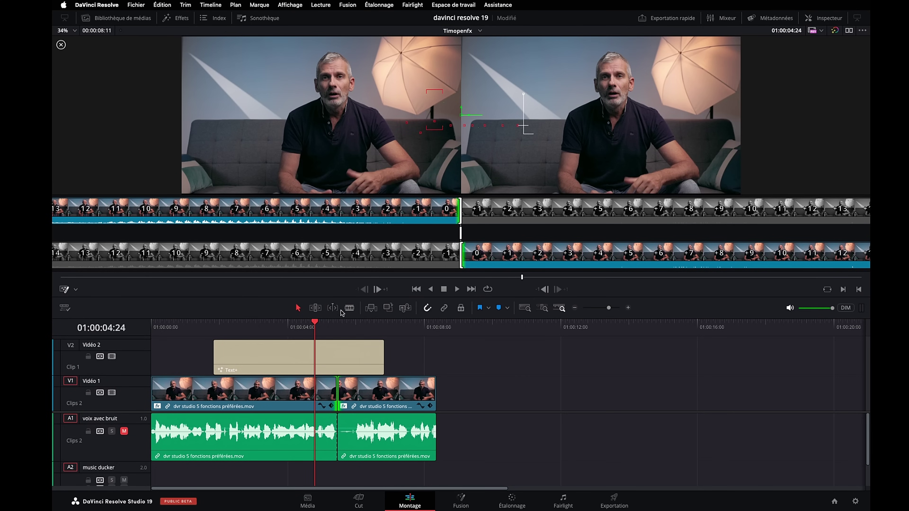
- Trim the V1/A1 cut, shortening the incoming interview clip by about 7 frames
click(332, 309)
click(315, 308)
mouse_move(463, 258)
mouse_down()
mouse_move(108, 258)
mouse_move(506, 263)
mouse_up()
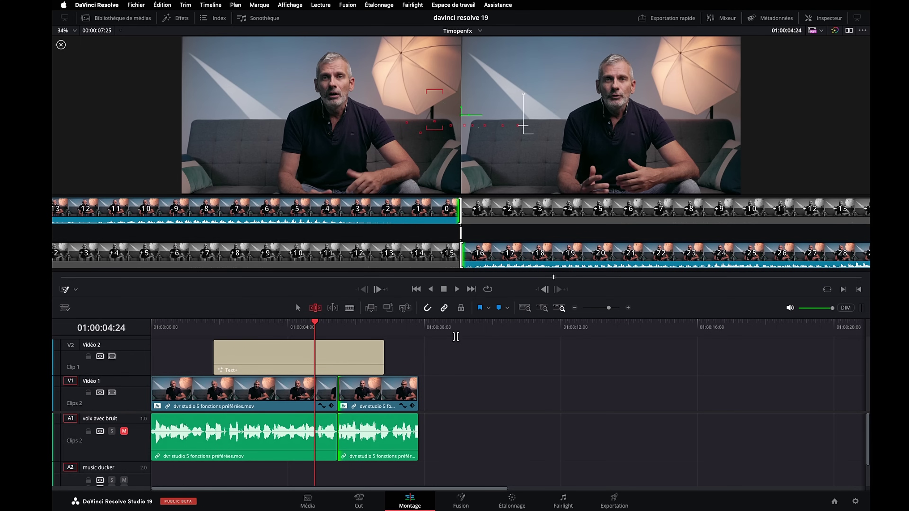
click(456, 342)
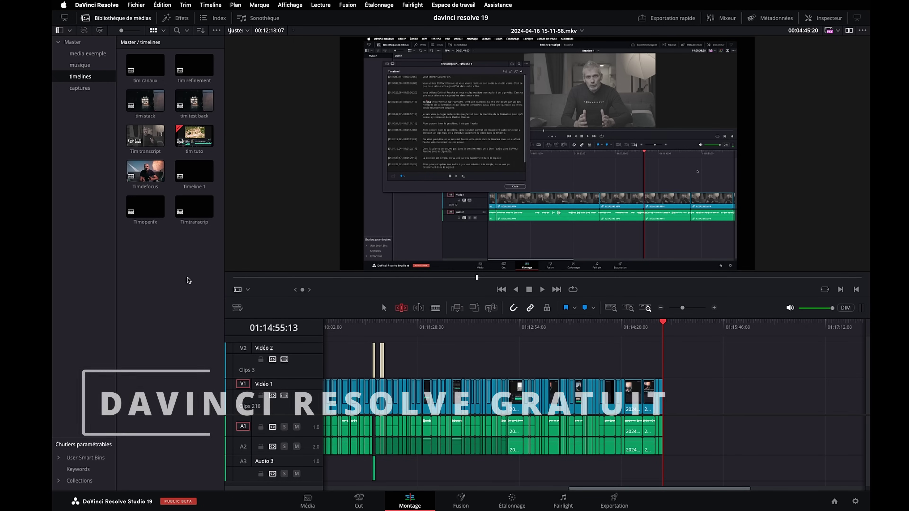
- Review the Enregistrer et charger settings in Preferences
click(189, 280)
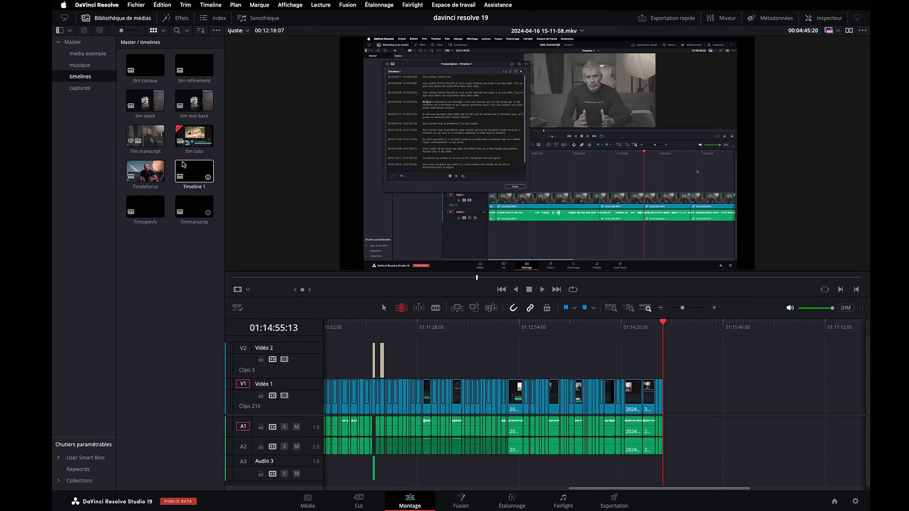
click(100, 7)
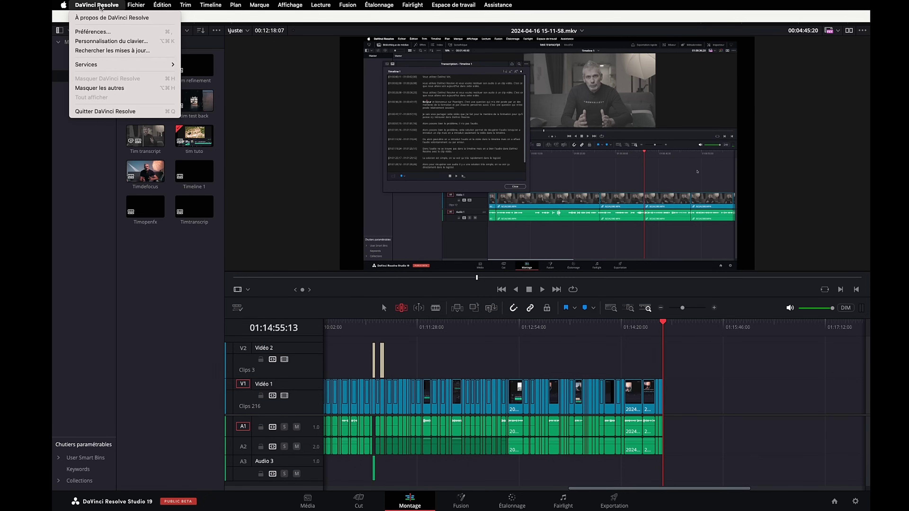
click(103, 33)
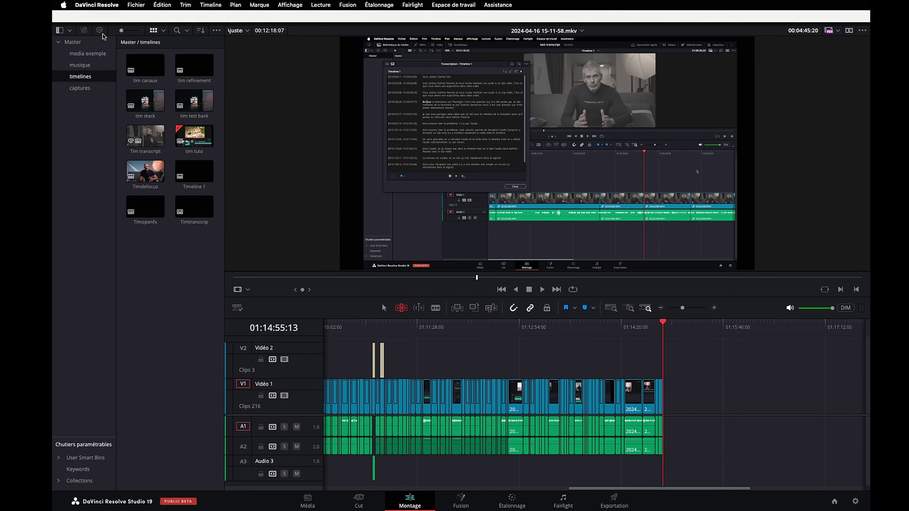
click(323, 140)
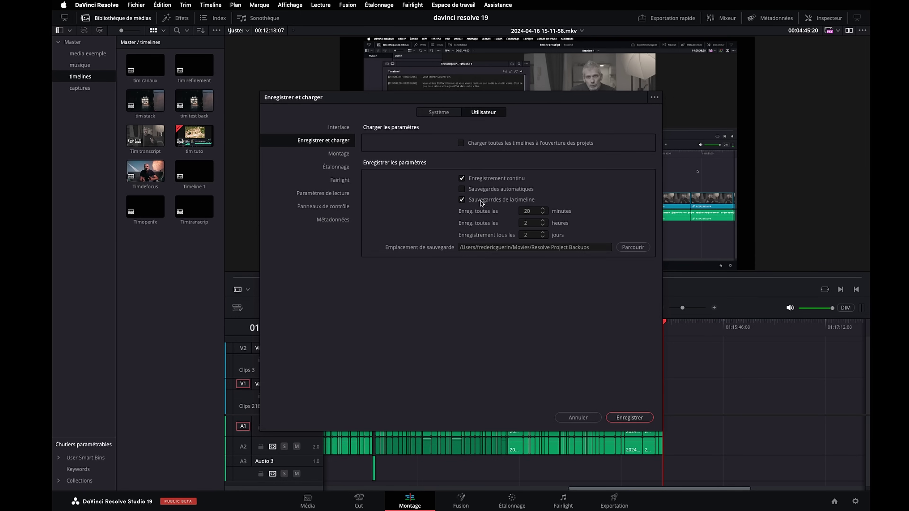
key(Escape)
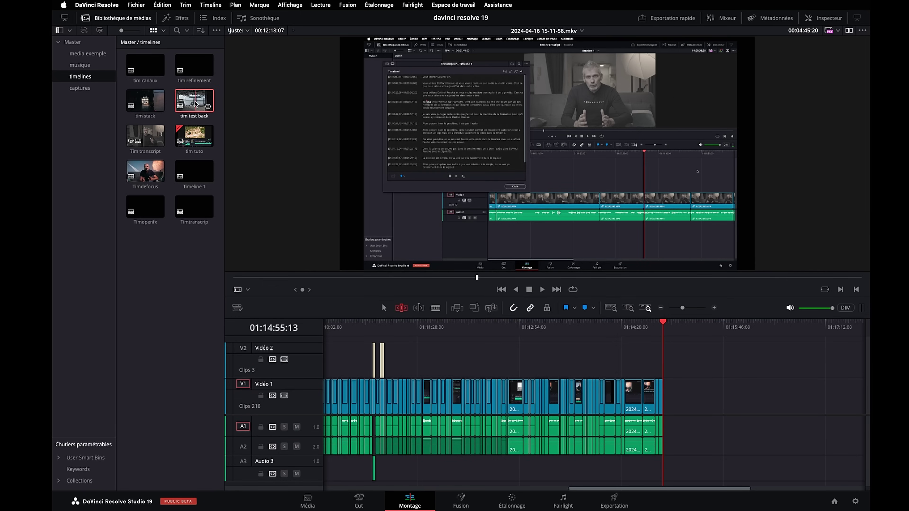
- Delete the tim test back timeline
right_click(196, 105)
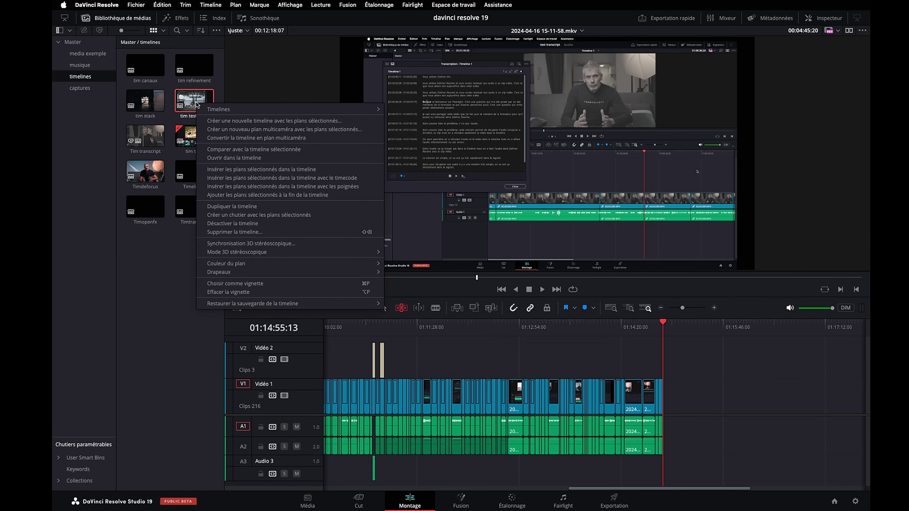
click(216, 233)
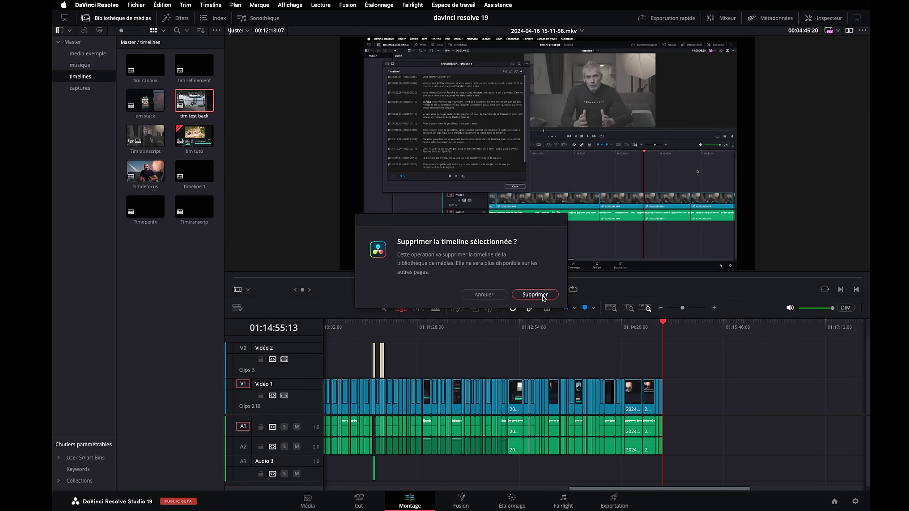
click(535, 294)
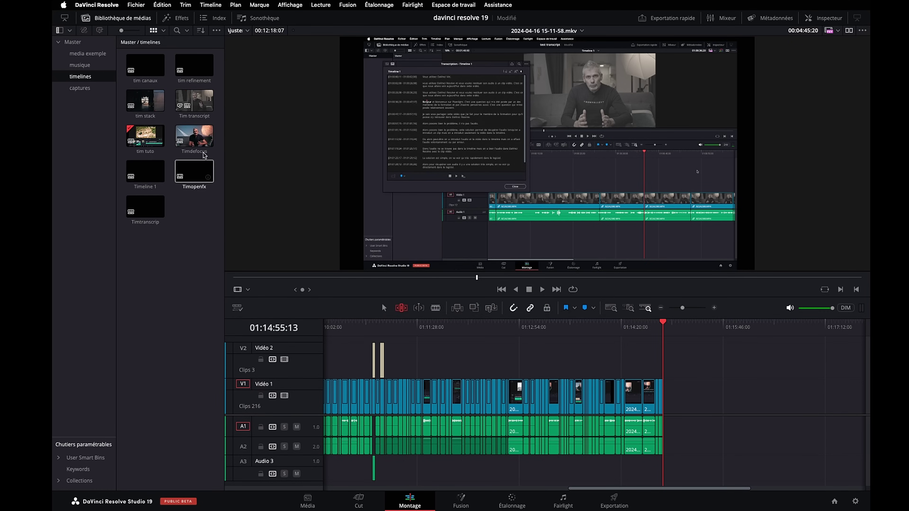
- Restore tim test back from its 16/04/2024 15:58:48 deleted-timeline backup
click(216, 31)
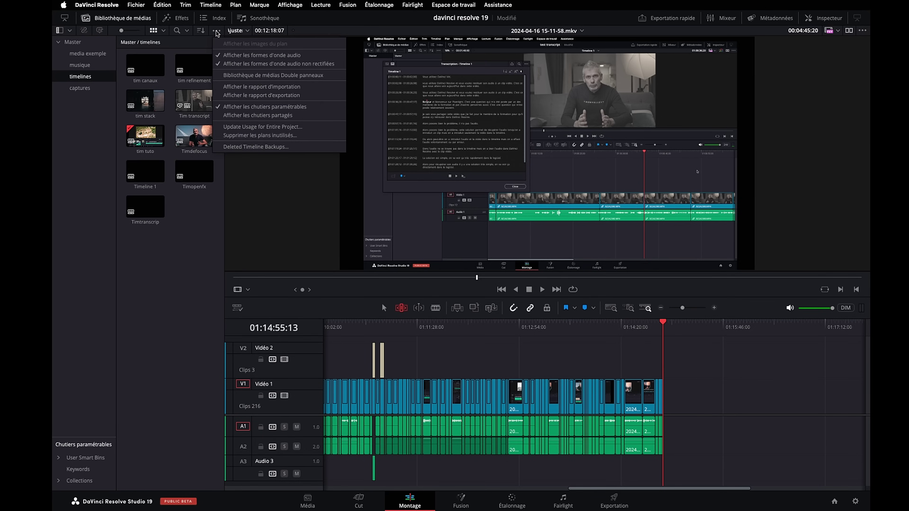
click(242, 147)
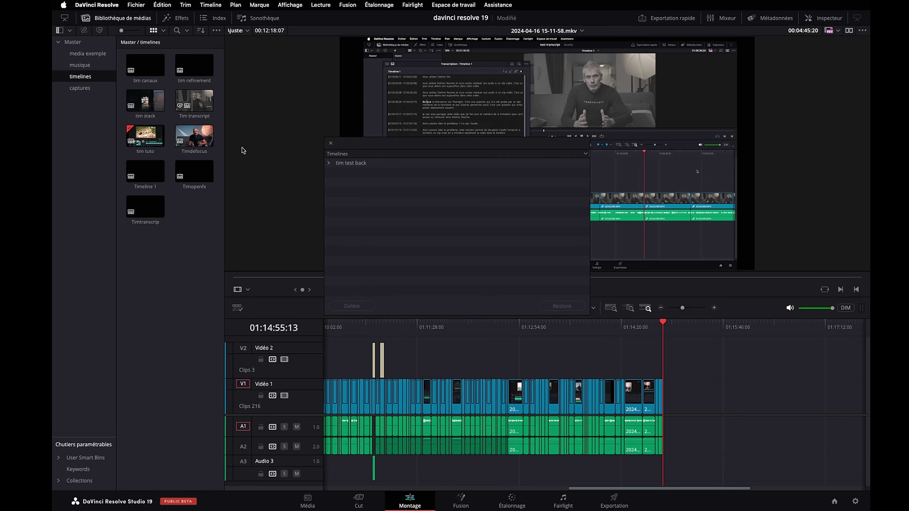
click(329, 164)
click(362, 174)
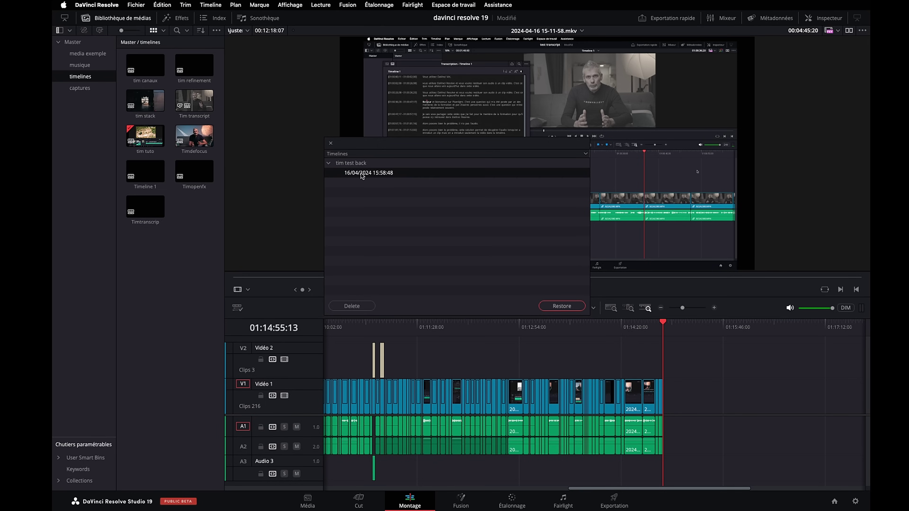
click(562, 306)
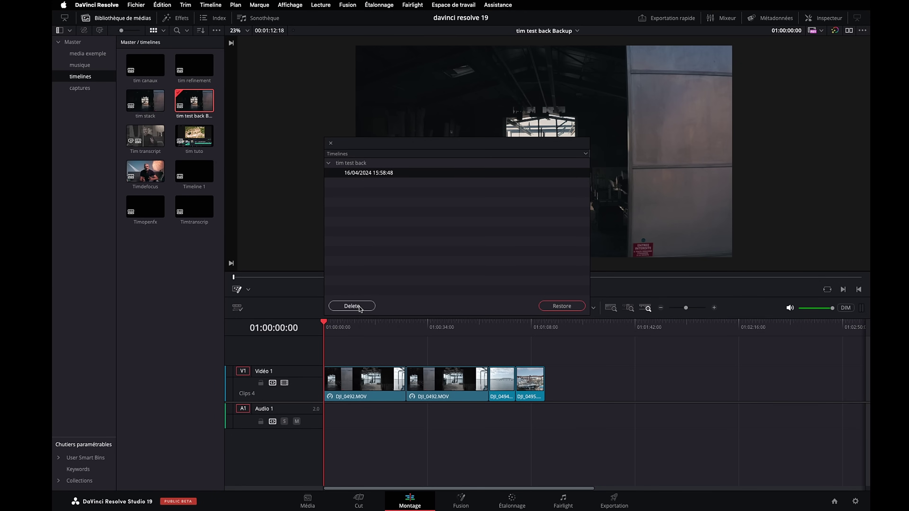
click(330, 144)
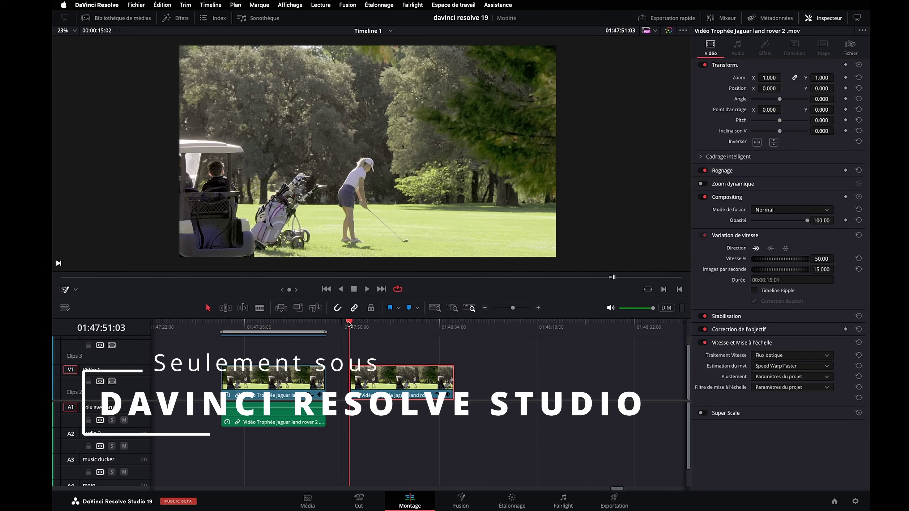
- Scrub into the golf swing and set motion estimation to Speed Warp Faster, keeping Optical Flow
drag(350, 324, 369, 327)
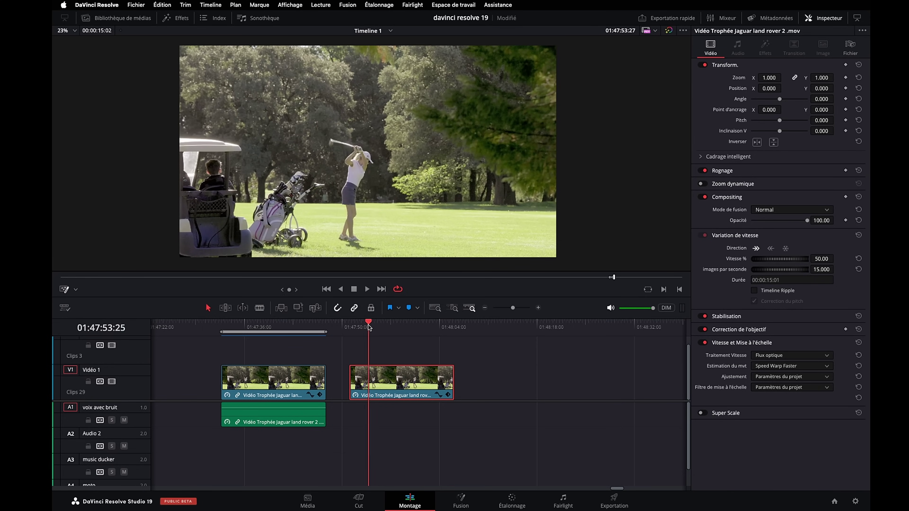
drag(369, 327, 369, 330)
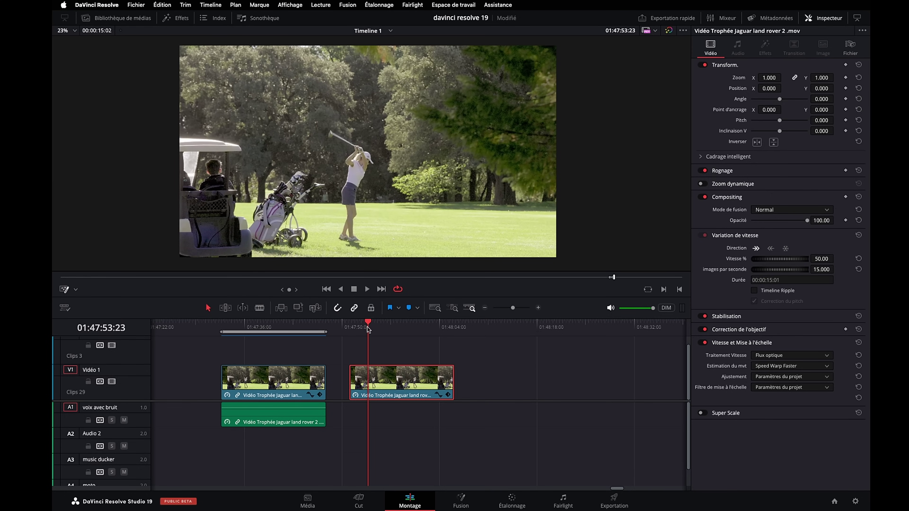
drag(368, 329, 372, 329)
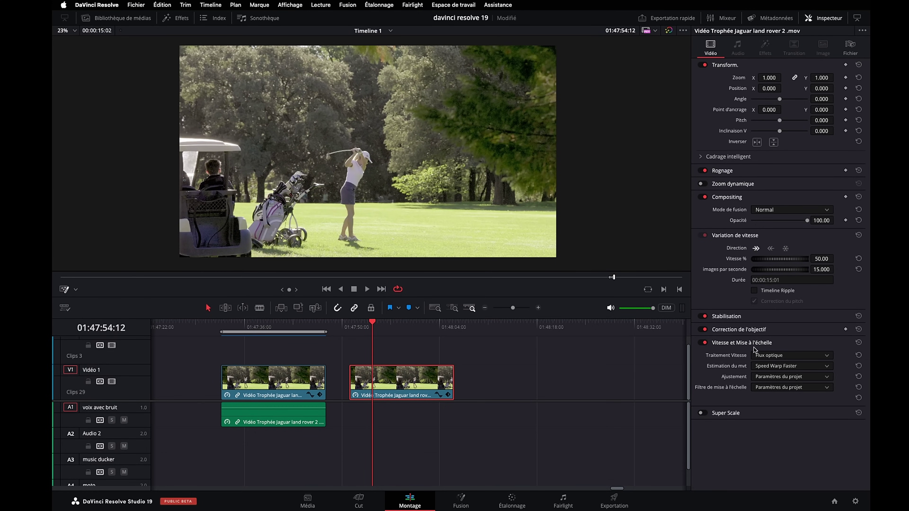
click(789, 355)
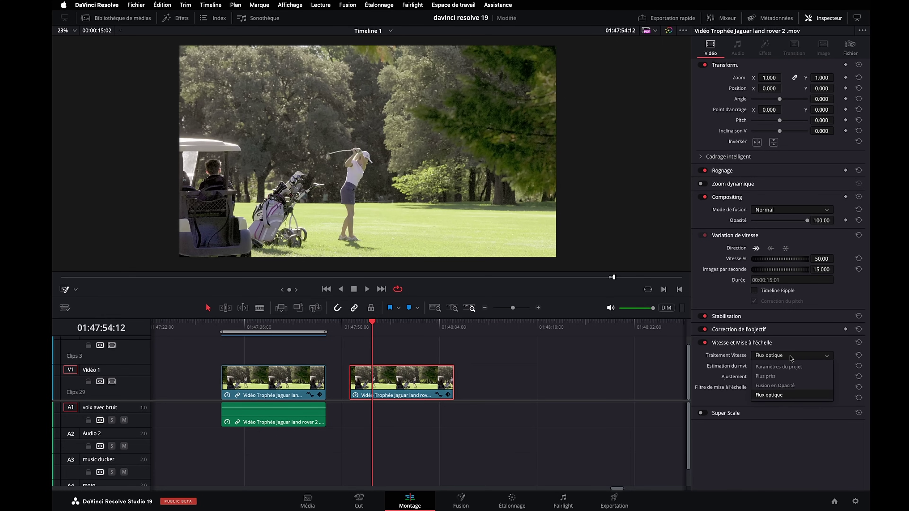
click(789, 356)
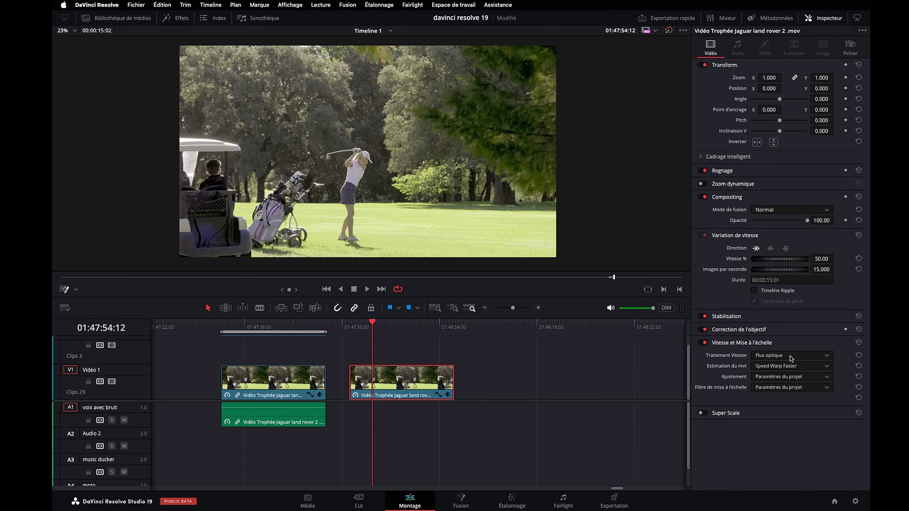
click(800, 369)
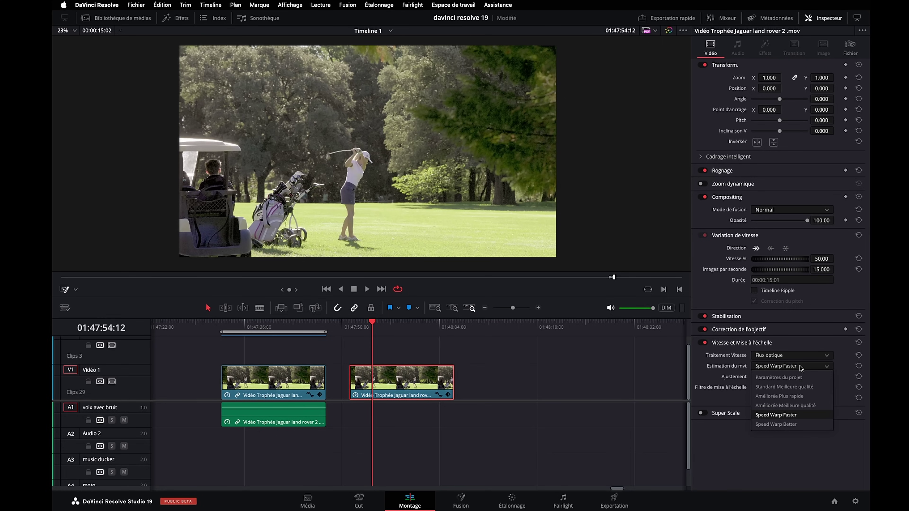
click(804, 416)
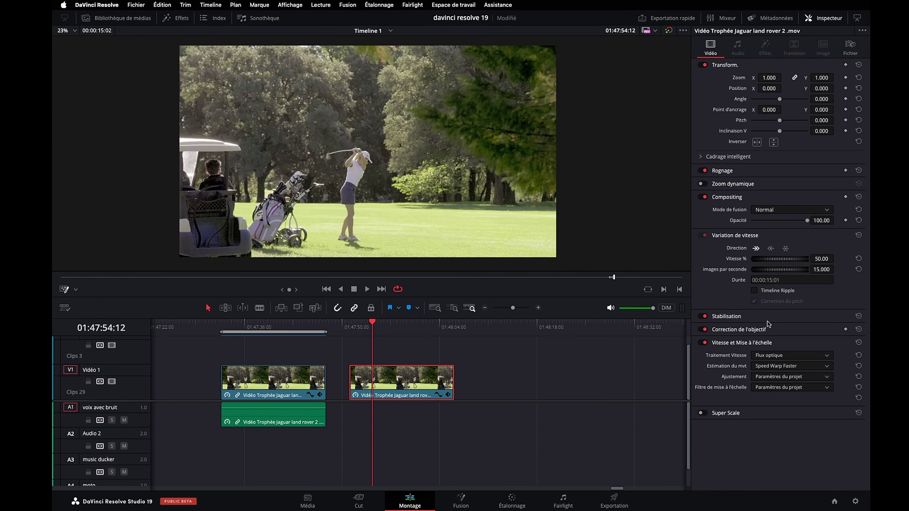
- Play the slowed section to preview the smoother slow motion, then return to the clip start
click(351, 328)
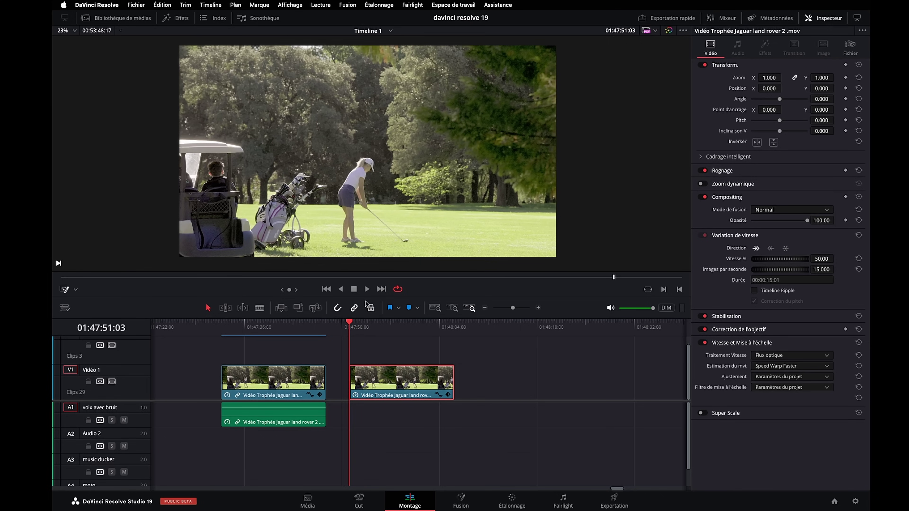
click(367, 289)
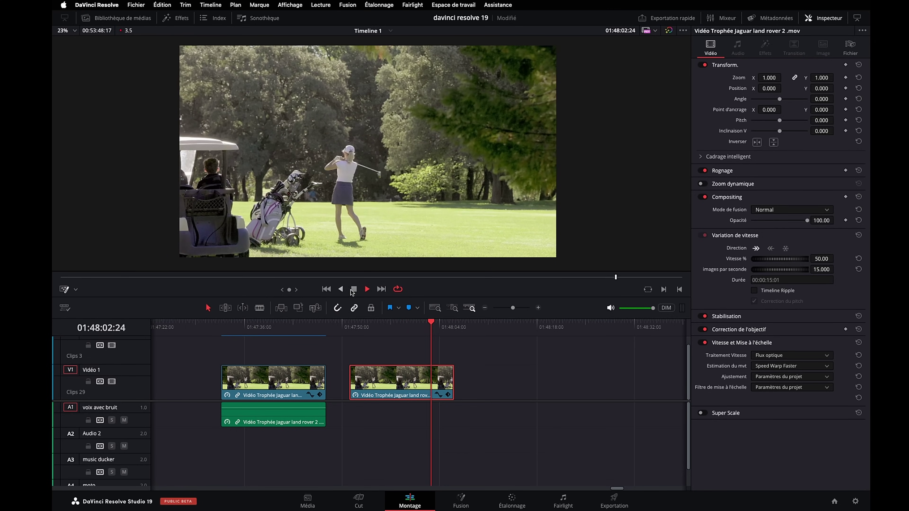
click(354, 289)
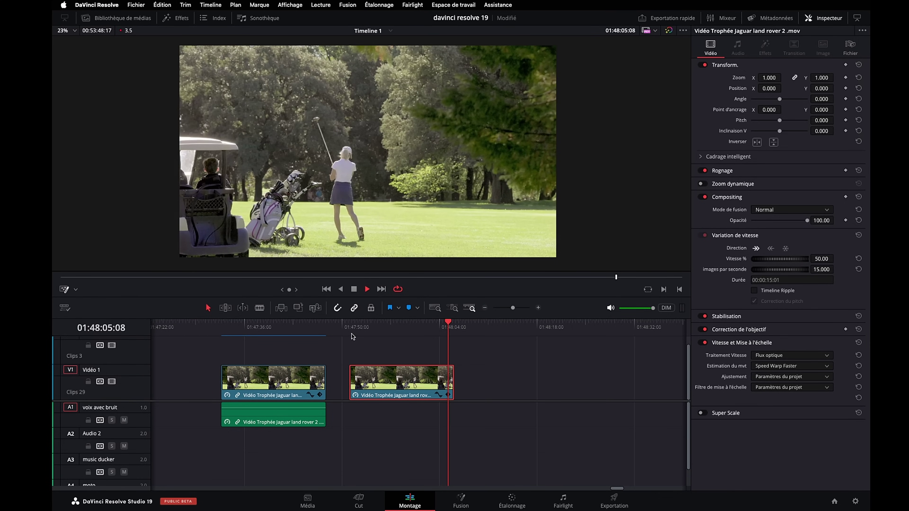
drag(333, 325, 222, 329)
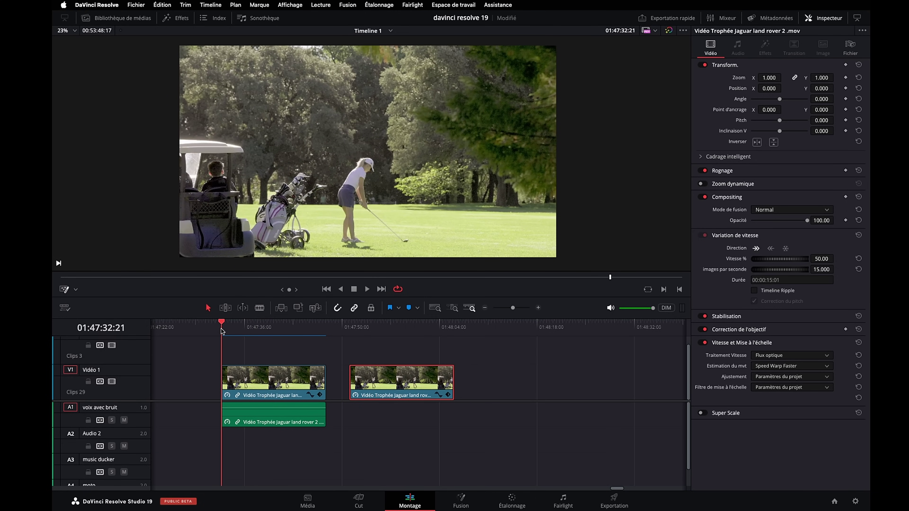
key(super+f)
- Play the Speed Warp slowed golf swing in the full-screen cinema viewer
mouse_move(404, 302)
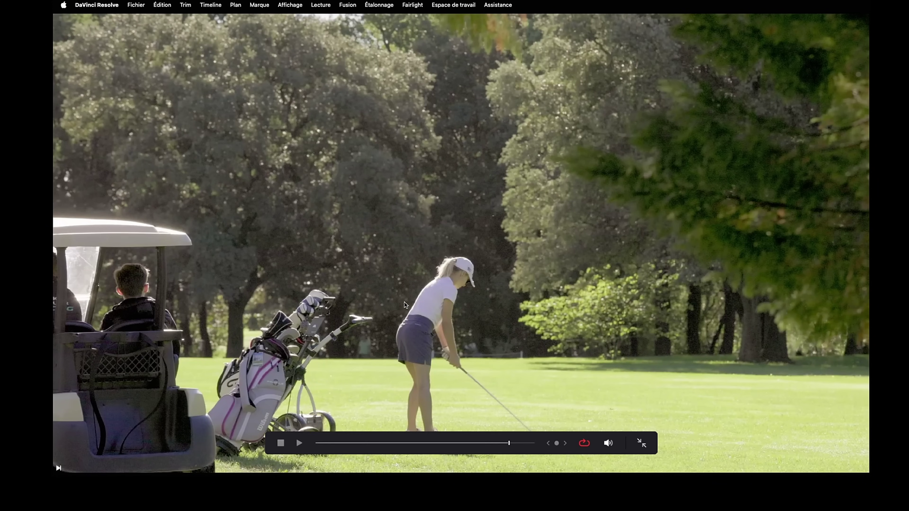
key(space)
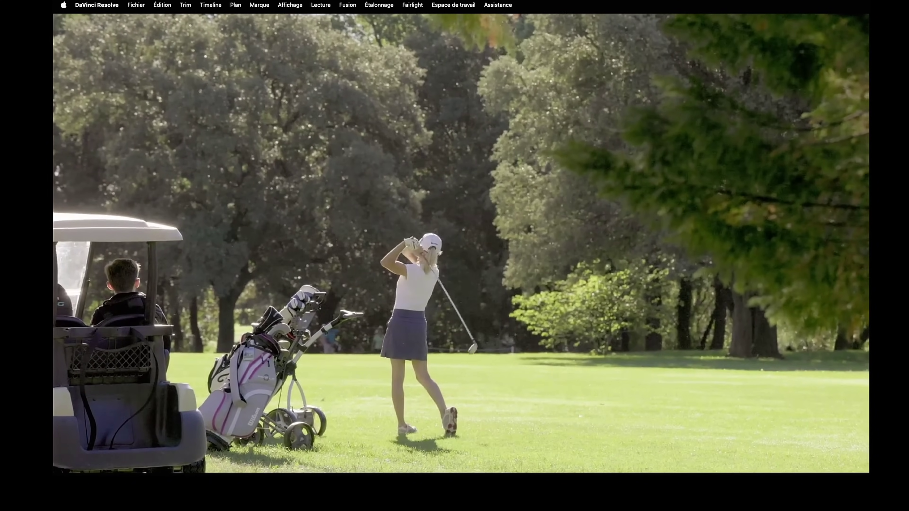
mouse_move(658, 321)
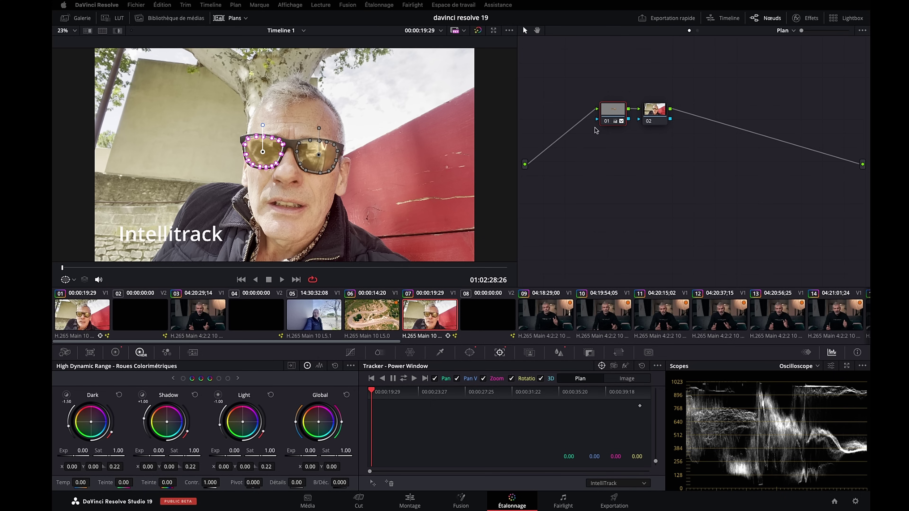
- Select the right-lens power window and set its tracker to IntelliTrack
click(478, 31)
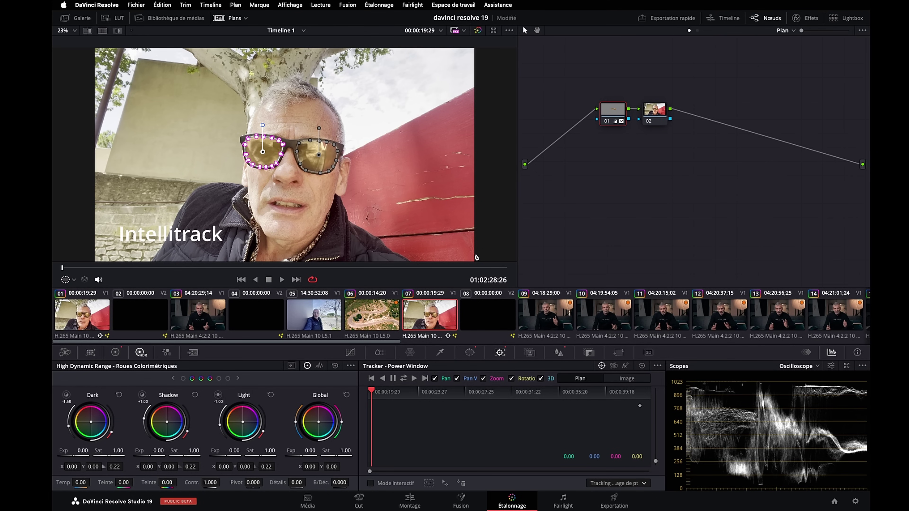
click(470, 353)
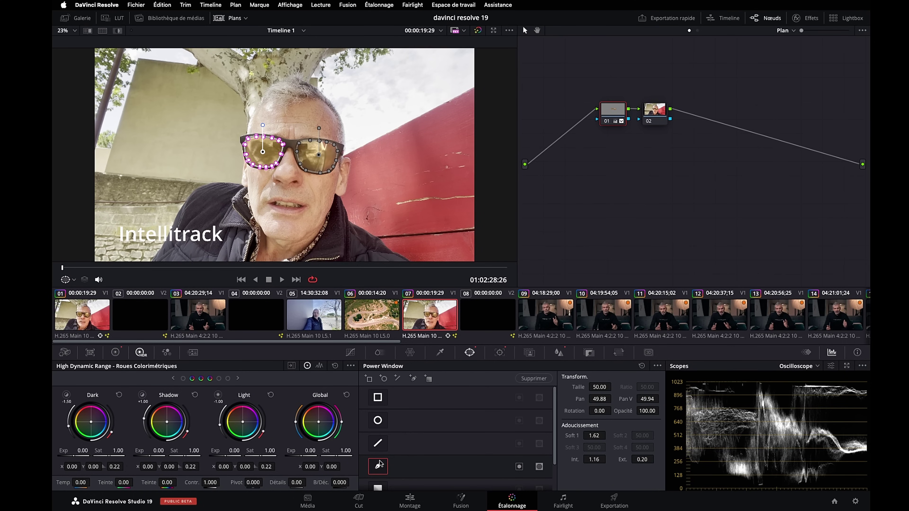
scroll(380, 465, down, 2)
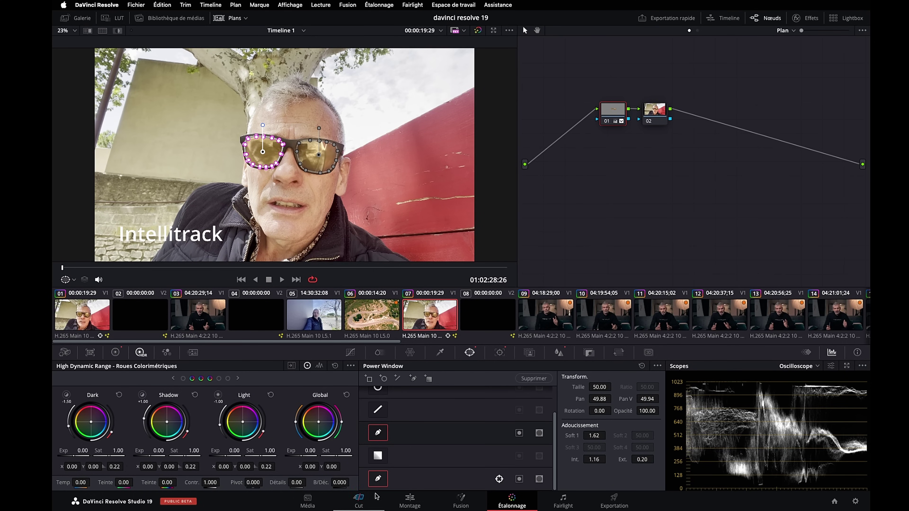
click(462, 481)
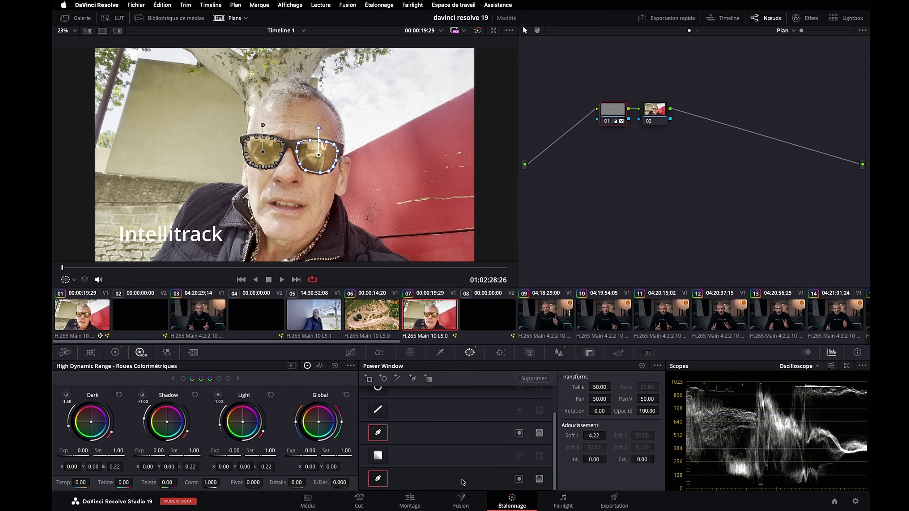
click(506, 353)
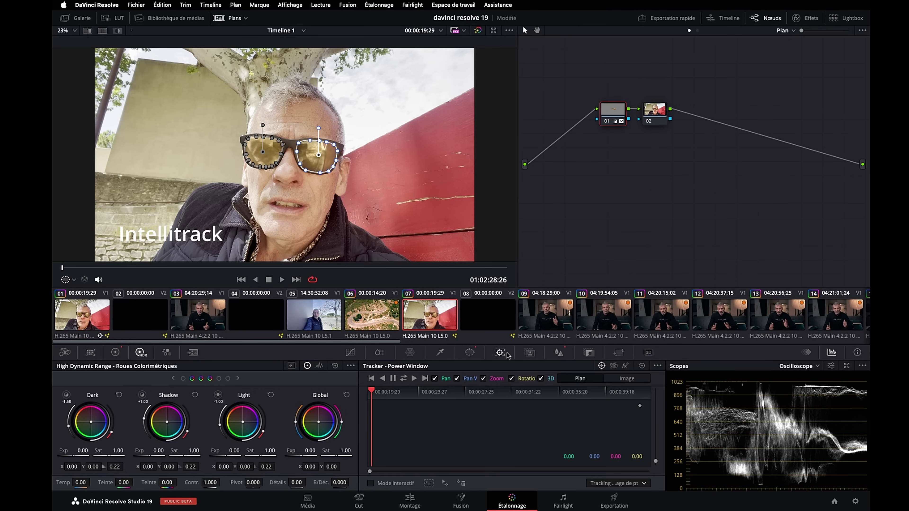
click(642, 484)
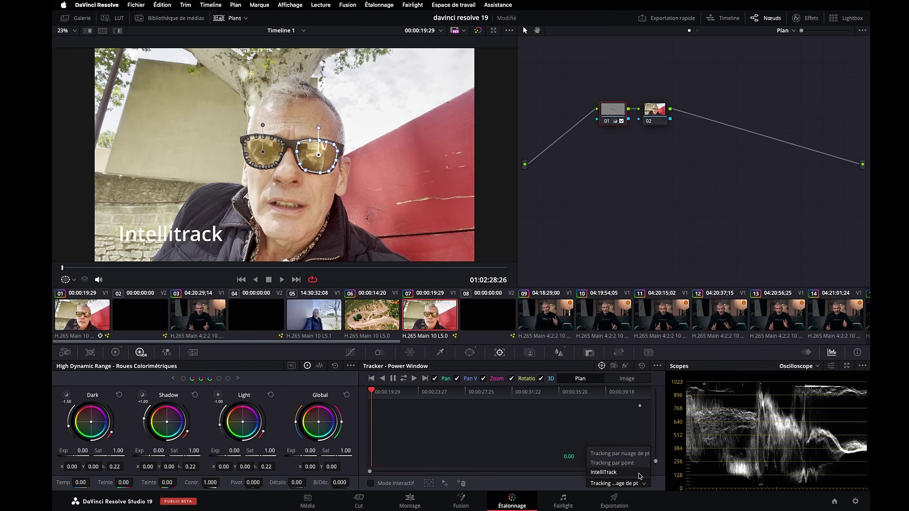
click(639, 473)
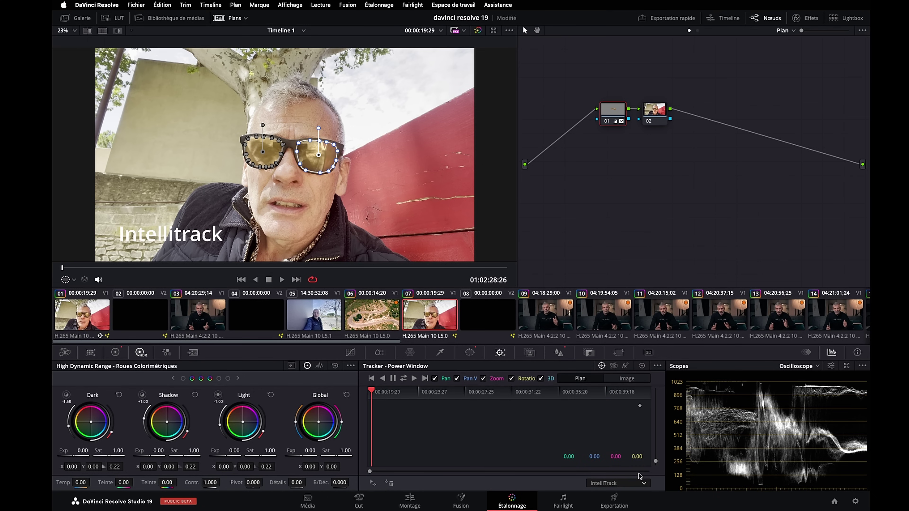
- Place two tracking points on the lenses' outer edges, track forward, and scrub back to check
click(372, 483)
drag(286, 155, 241, 140)
click(371, 484)
drag(285, 154, 344, 147)
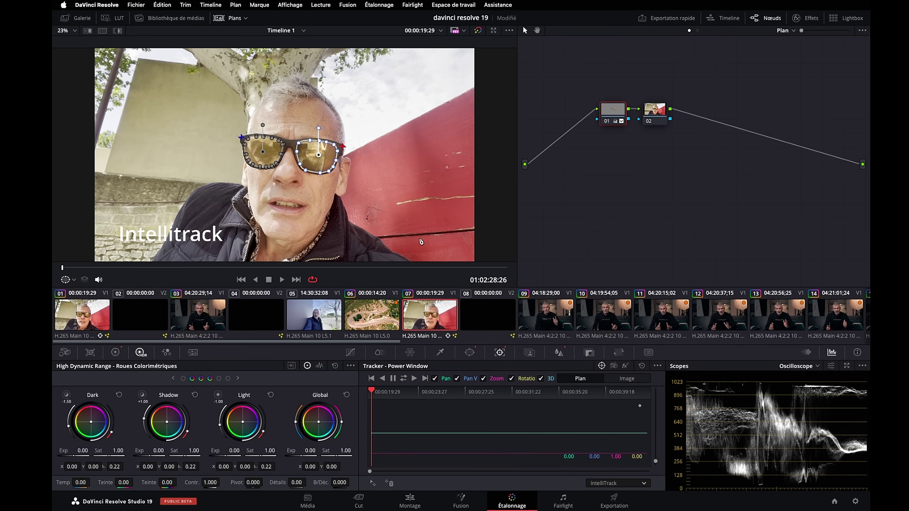
click(414, 378)
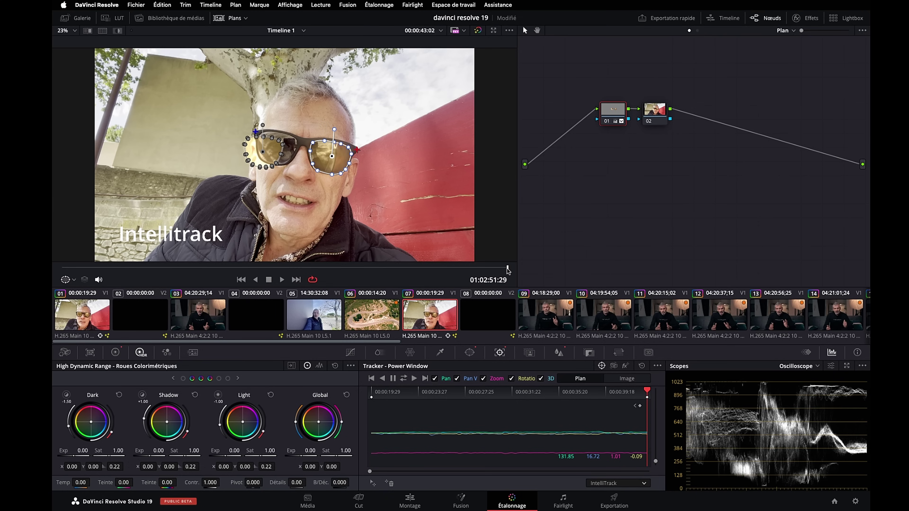
drag(508, 269, 63, 268)
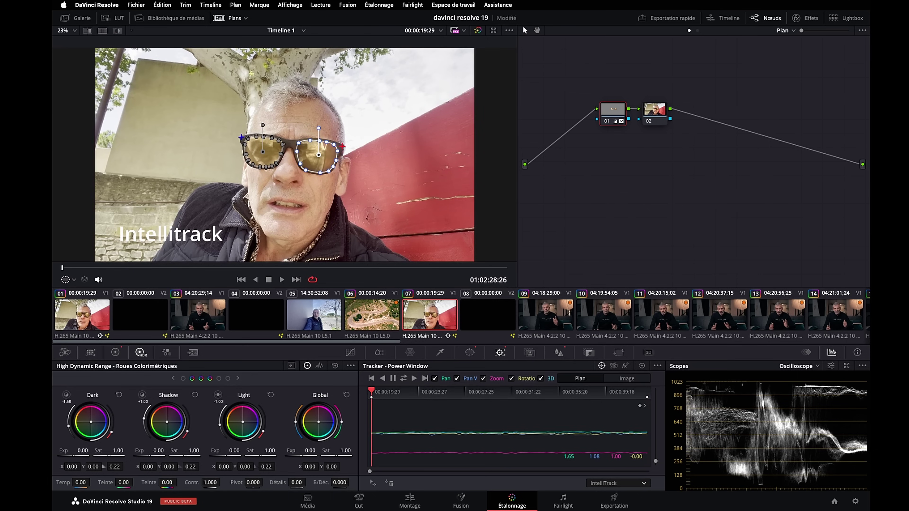
click(477, 356)
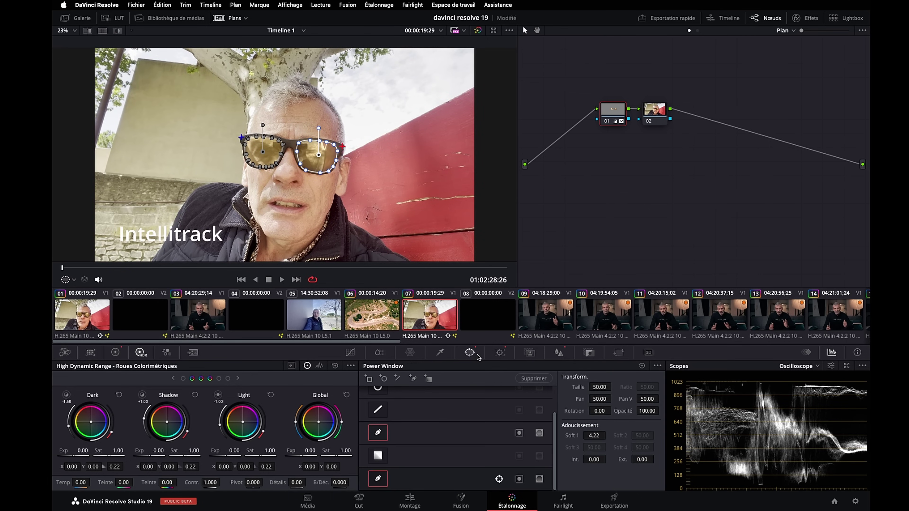
- Select the left-lens power window and set its tracker to IntelliTrack
click(445, 436)
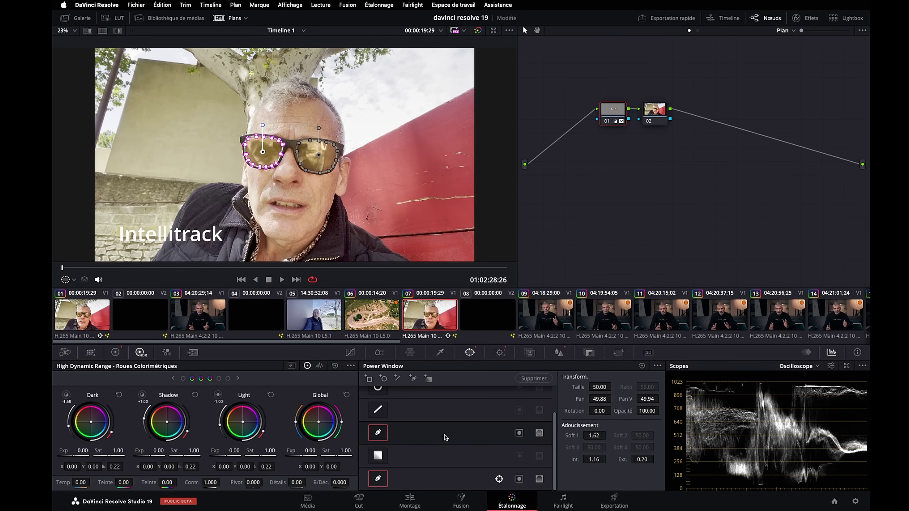
click(506, 354)
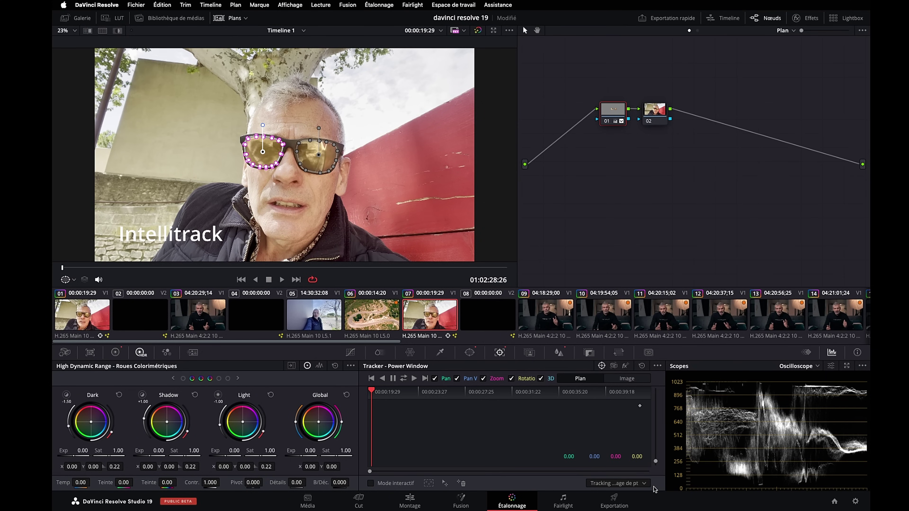
click(645, 483)
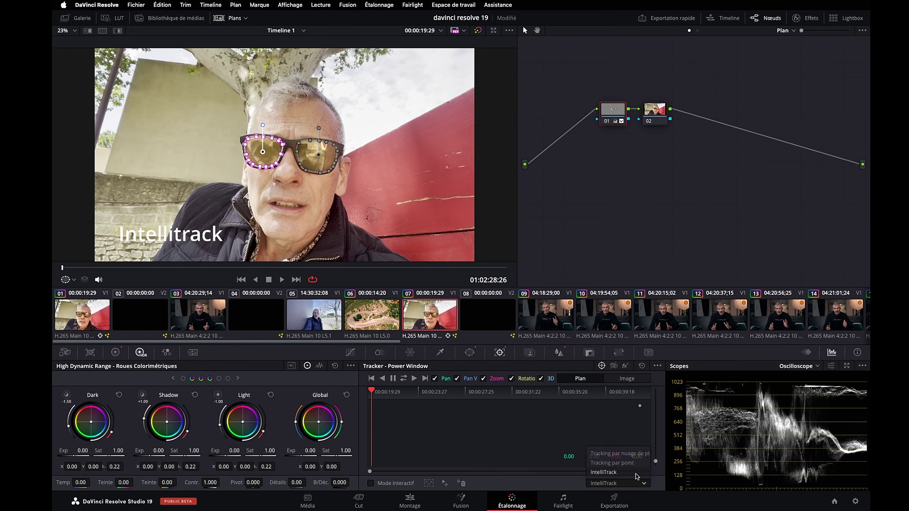
click(636, 476)
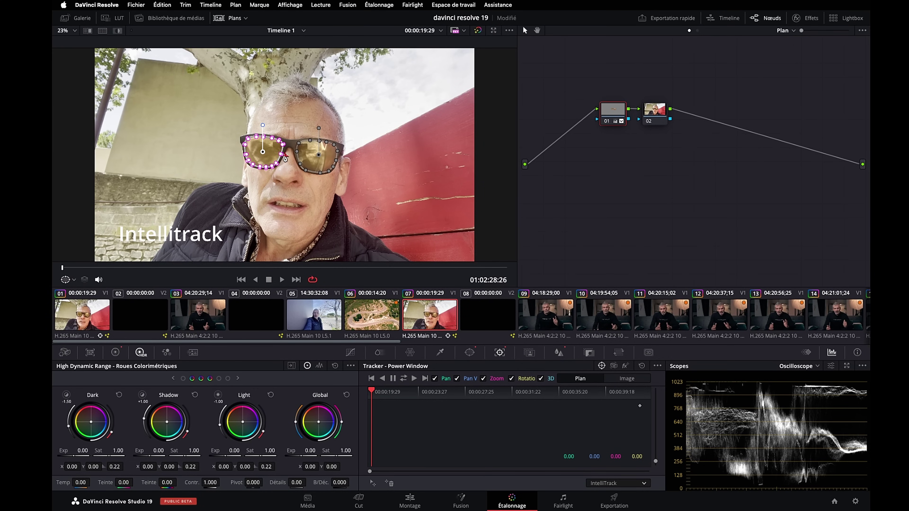
- Add tracking points at the glasses' top-left corner and right lens edge, then track forward
click(241, 137)
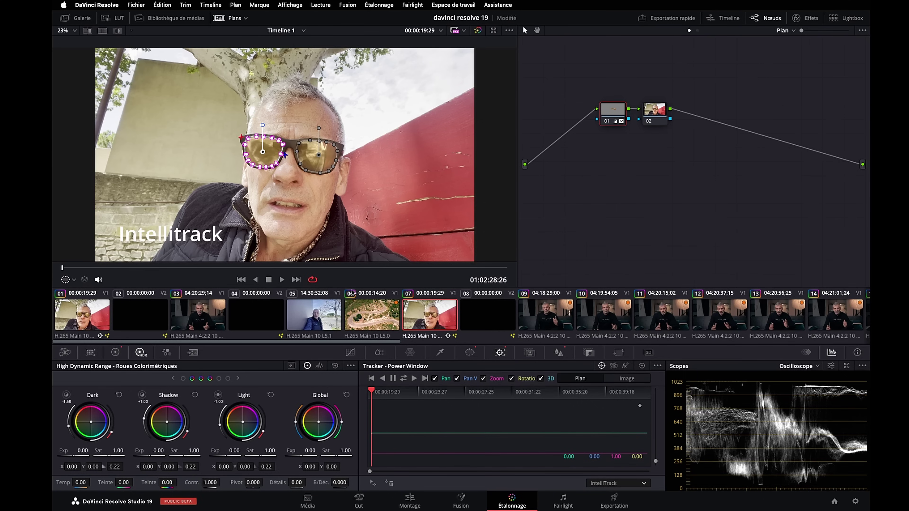
click(341, 152)
key(super+t)
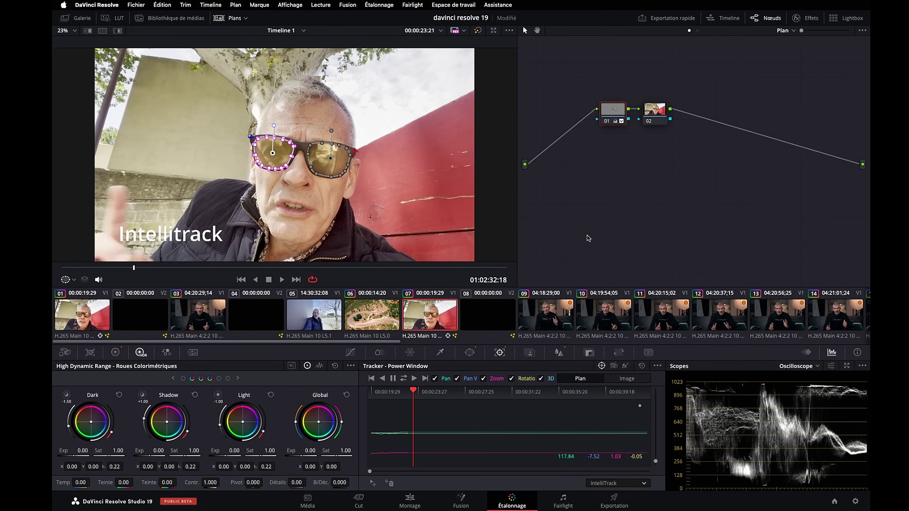
drag(630, 394, 588, 401)
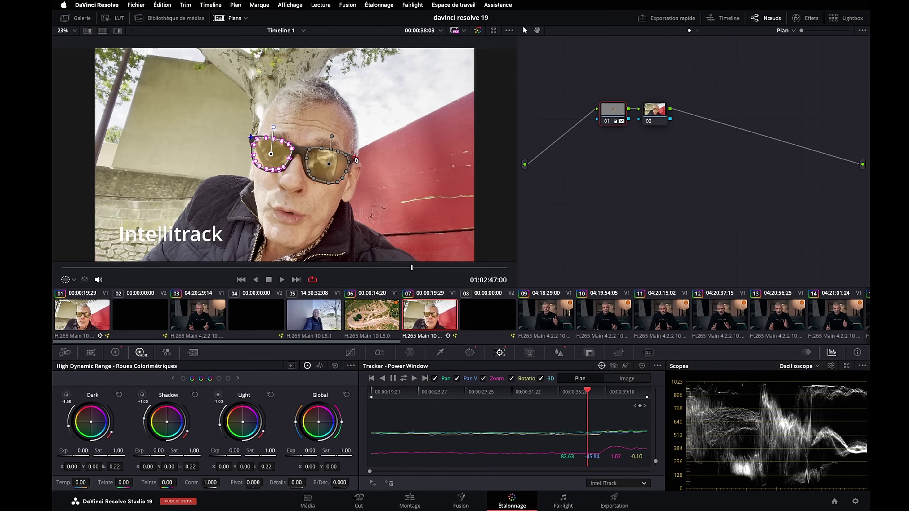
click(414, 378)
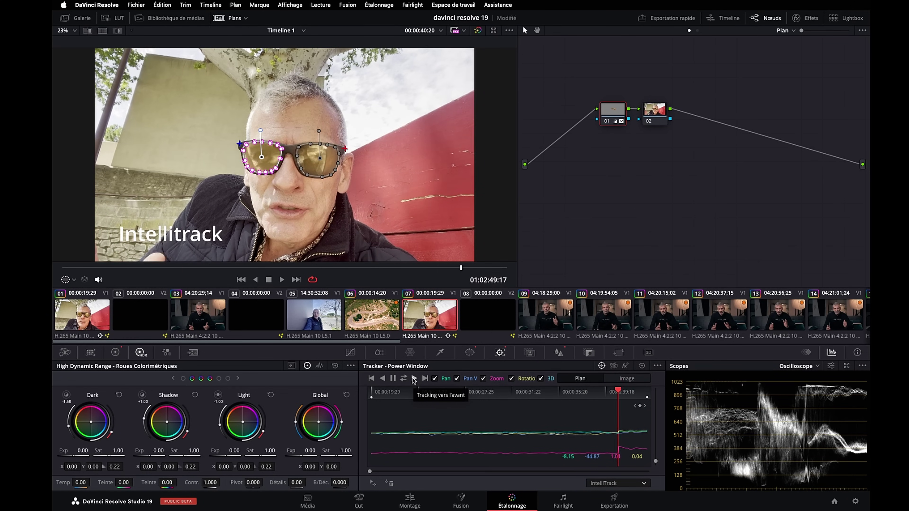
key(super+f)
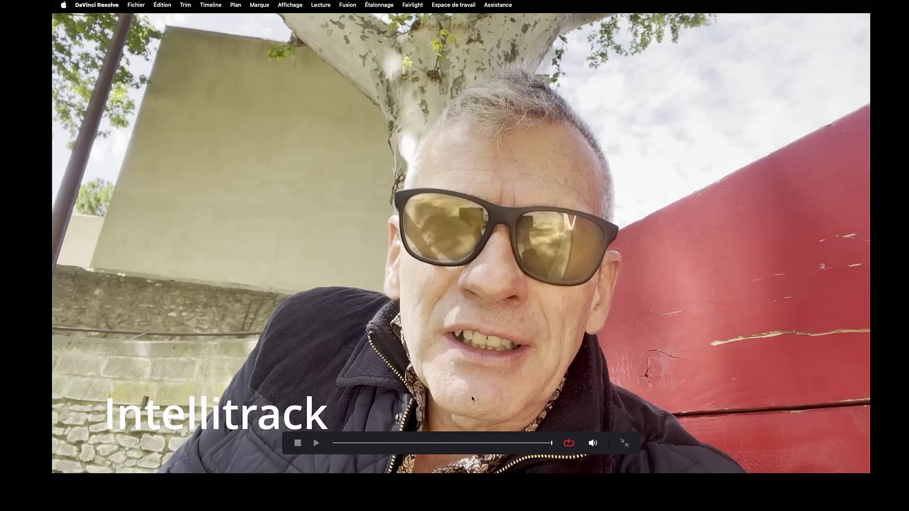
- Play the tracked sunglasses clip with its golden lens tint full screen
key(space)
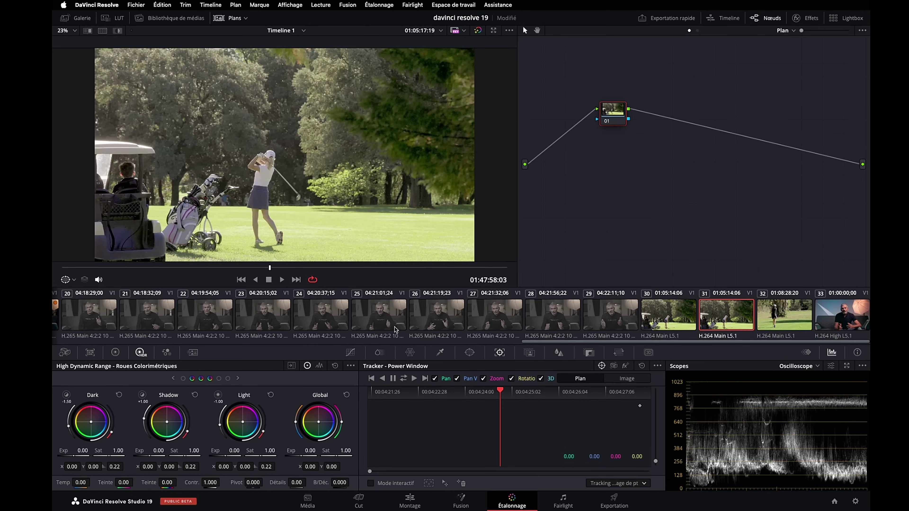
- Open ColorSlice and toggle the Red slice's isolation preview on and off
click(381, 352)
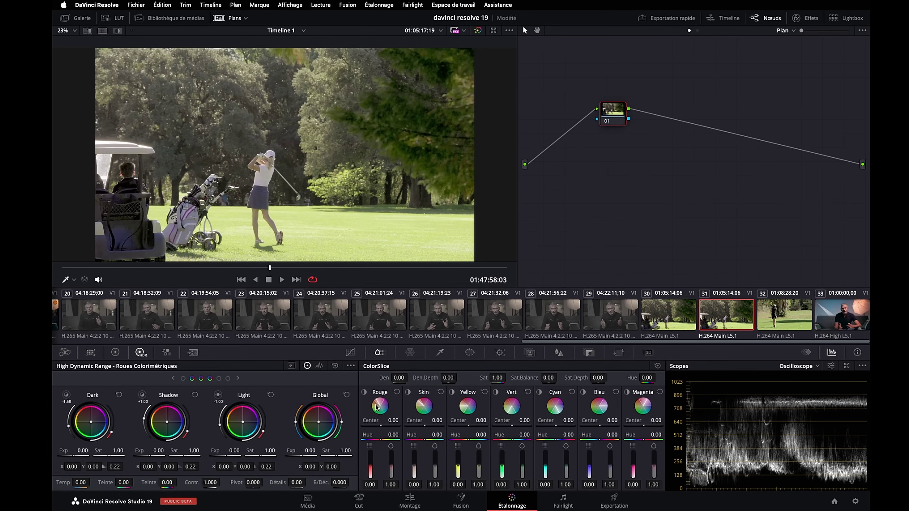
click(364, 393)
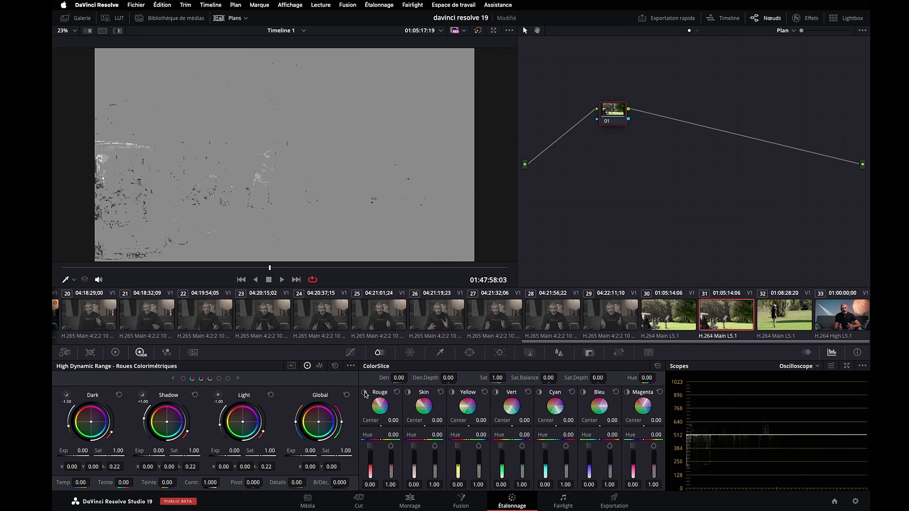
click(364, 393)
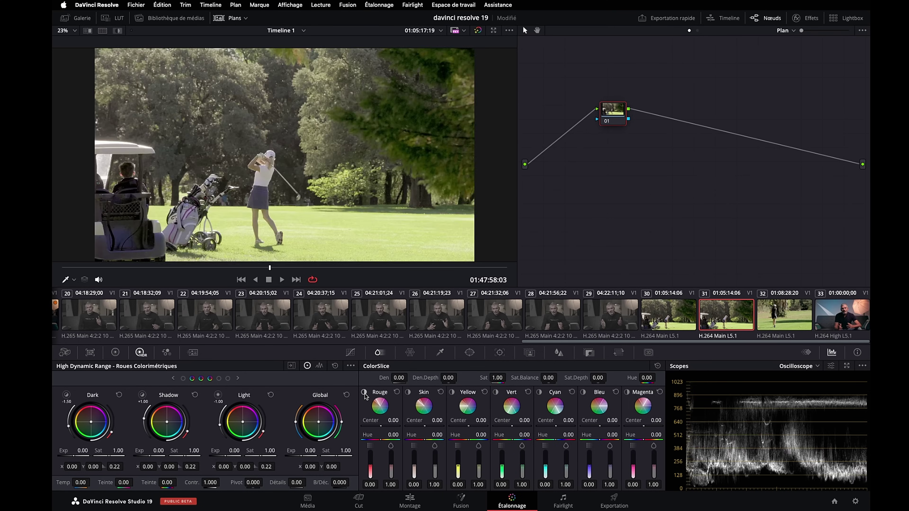
click(365, 393)
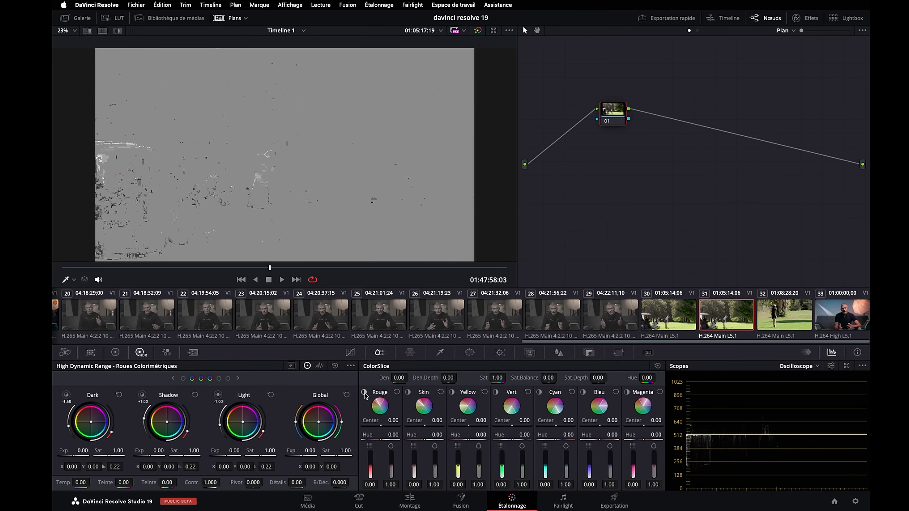
click(365, 393)
click(364, 392)
- Preview the Skin, Yellow, Green, Cyan and Blue slice isolations, rechecking Yellow at the end
click(365, 393)
click(408, 393)
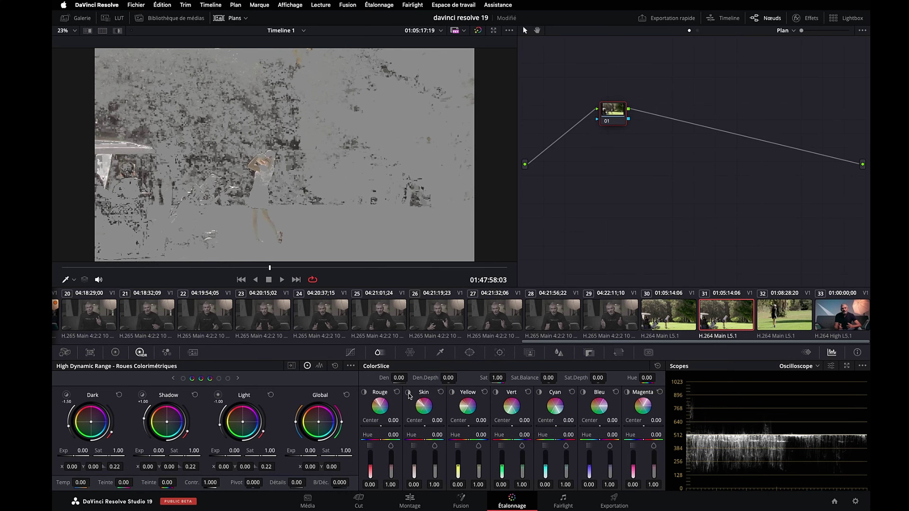
click(408, 393)
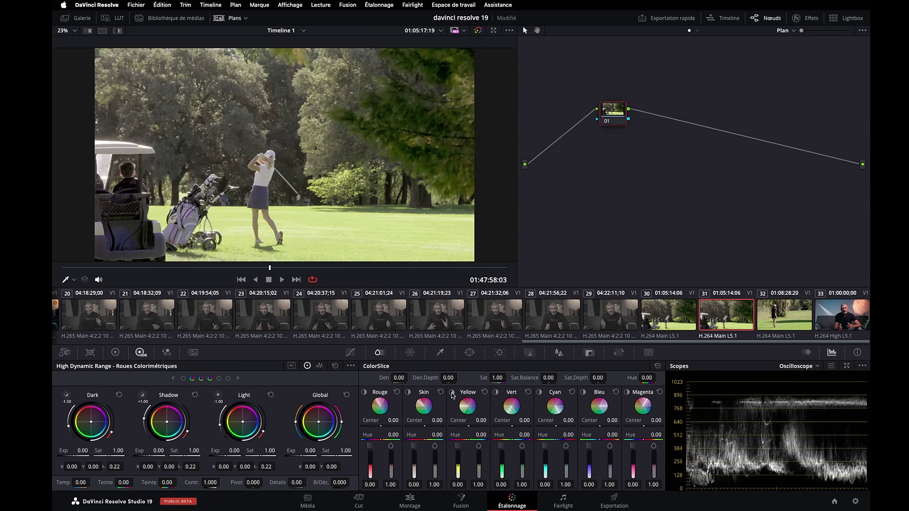
click(452, 392)
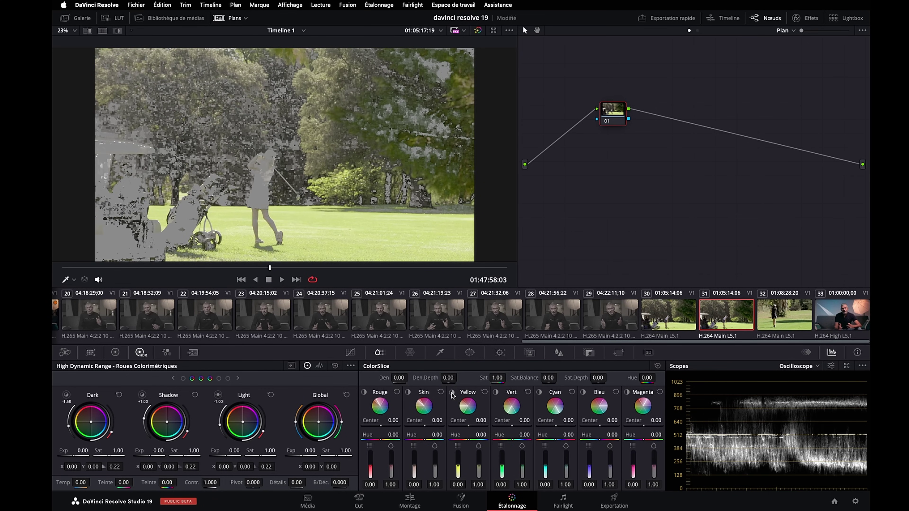
click(452, 392)
click(497, 393)
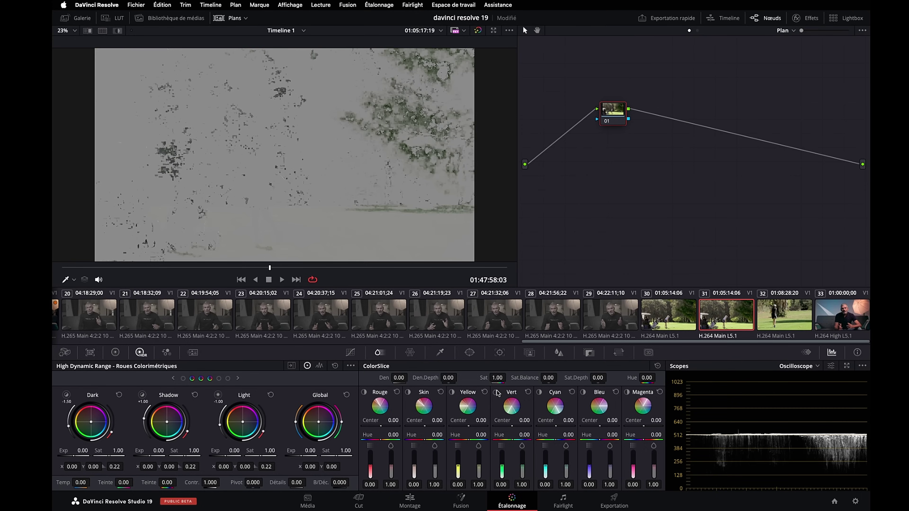
click(496, 392)
click(539, 393)
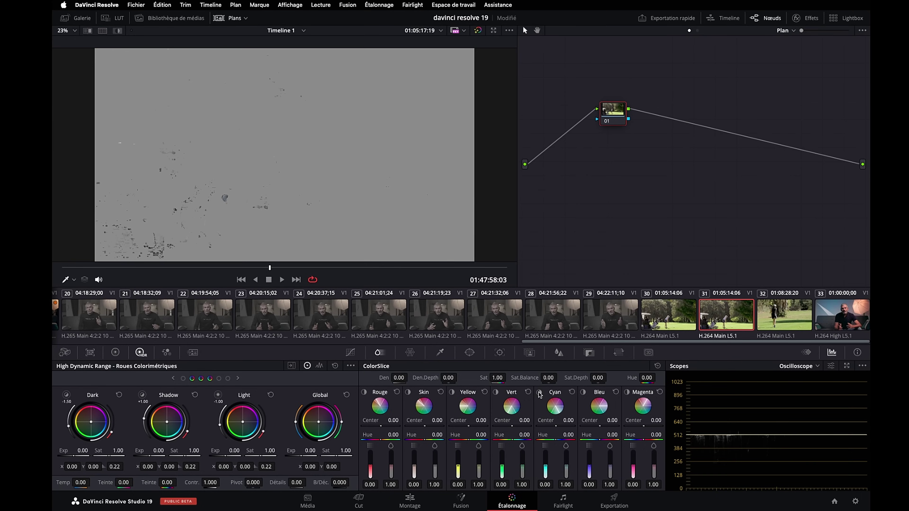
click(540, 393)
click(583, 392)
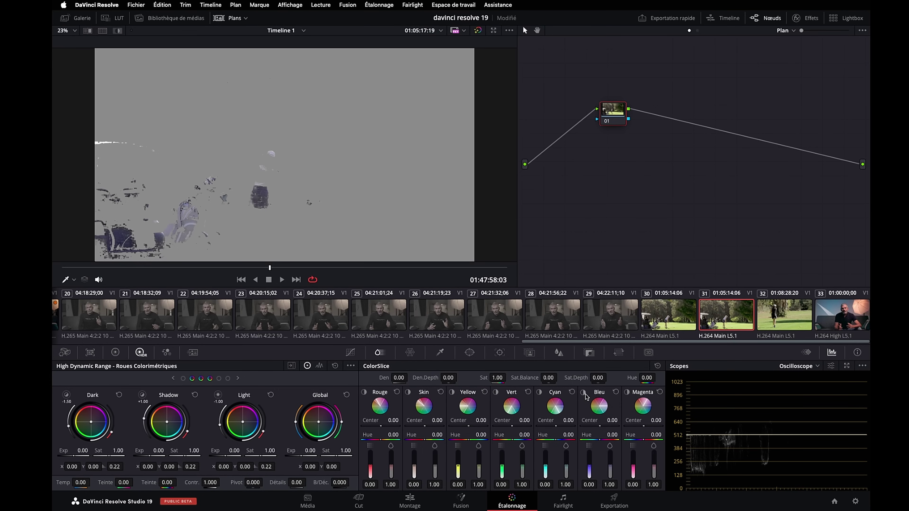
click(584, 393)
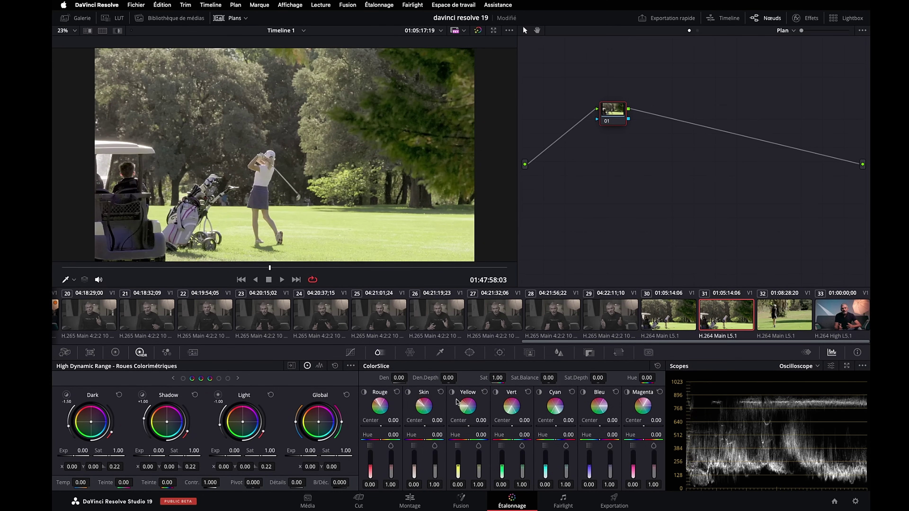
click(452, 392)
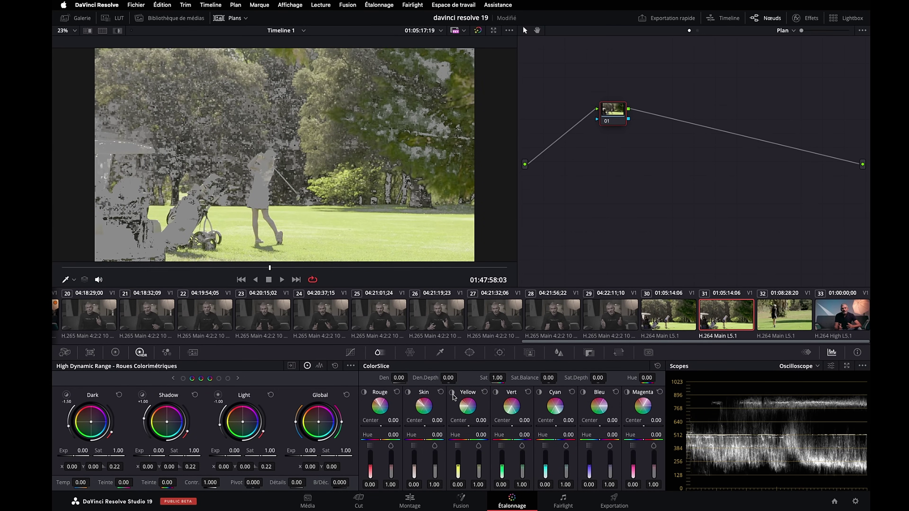
click(452, 393)
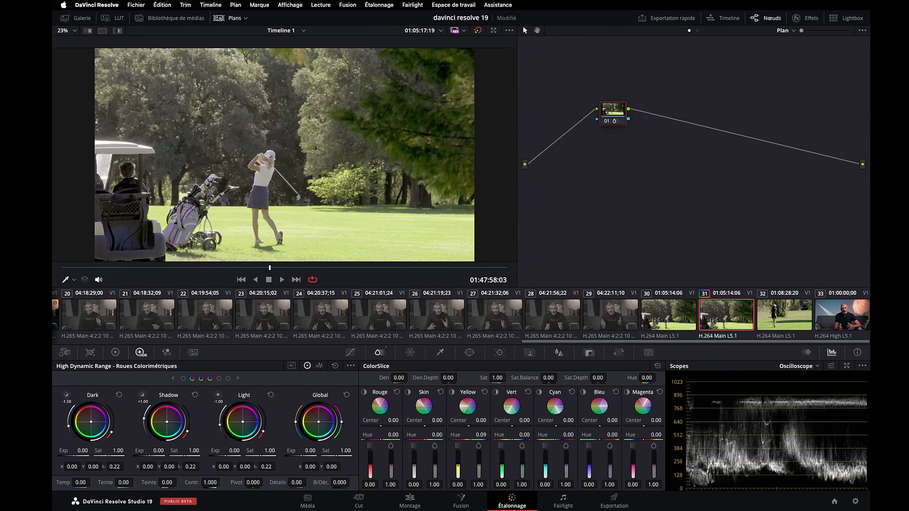
- Shift the Yellow hue to -0.35, strengthen the yellow slice, set density to 1.00, and save
drag(481, 434, 467, 435)
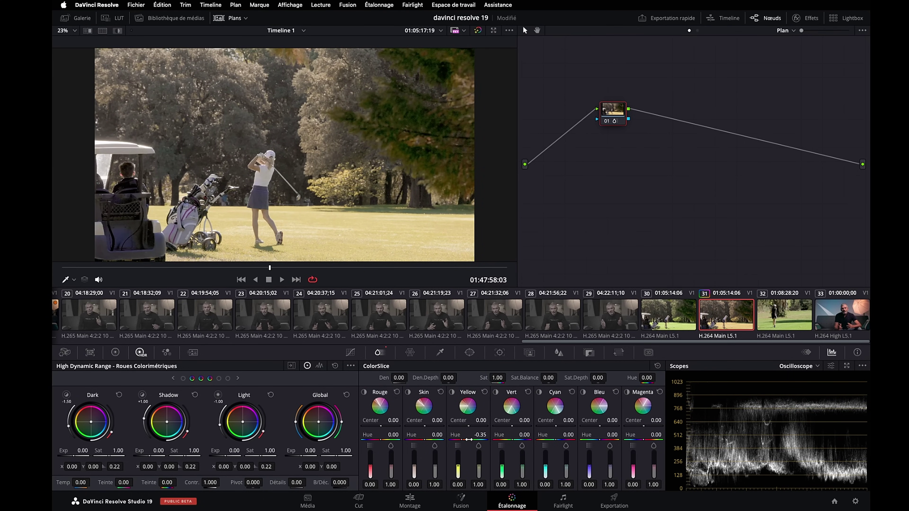
drag(478, 466, 477, 453)
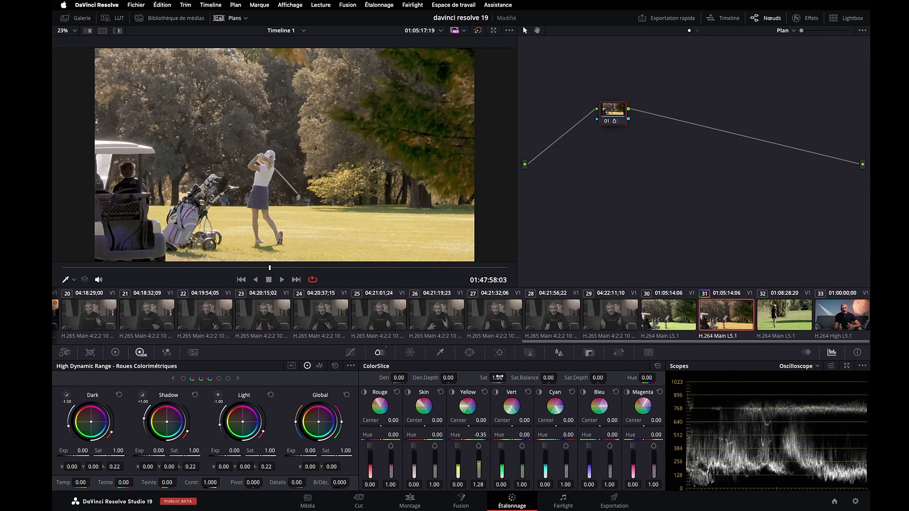
drag(497, 377, 516, 385)
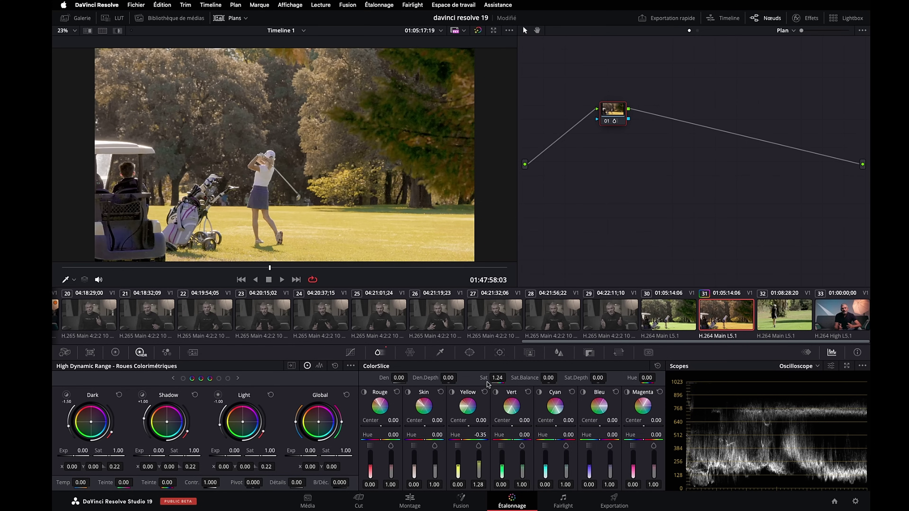
key(super+z)
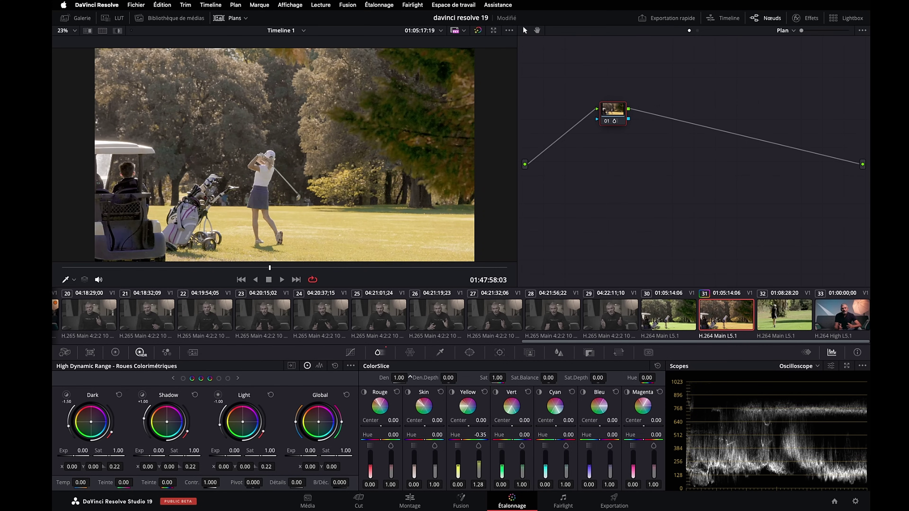
drag(398, 377, 410, 376)
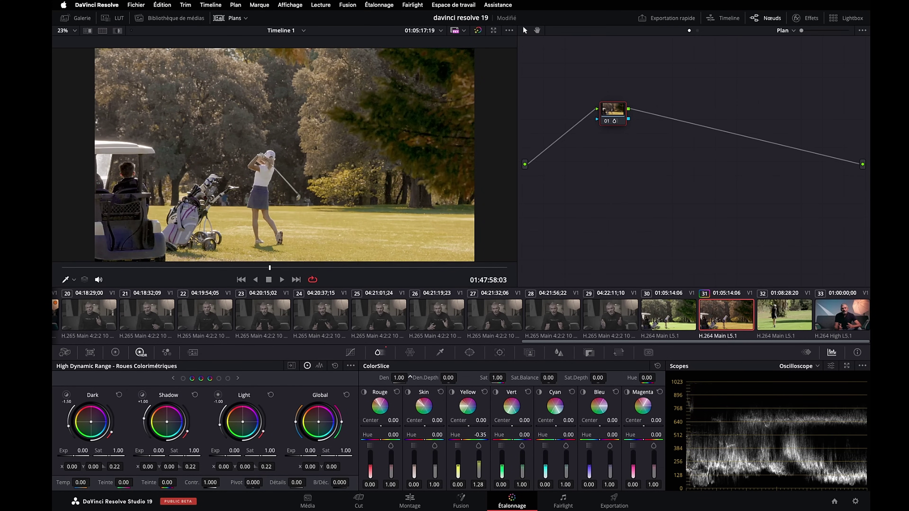
key(super+s)
drag(410, 377, 388, 377)
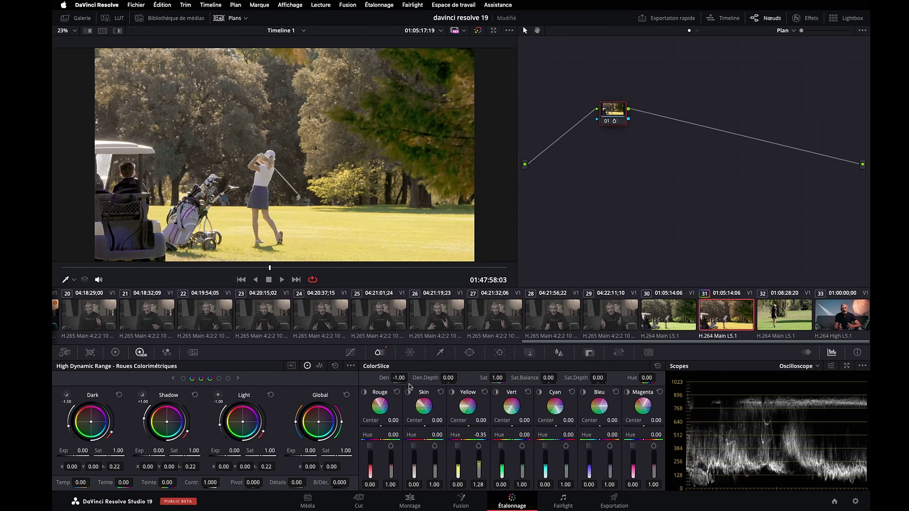
- View the warmer golf-shot grade full screen, then exit
key(shift+d)
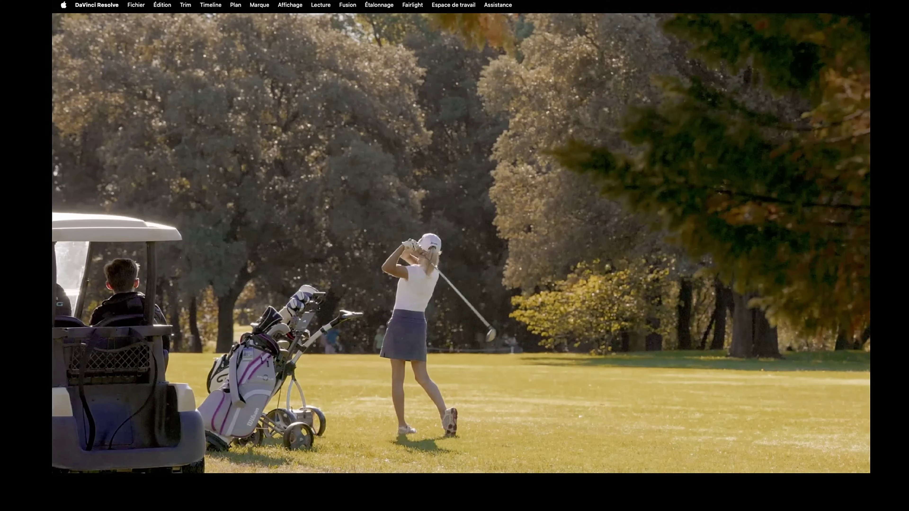
mouse_move(646, 419)
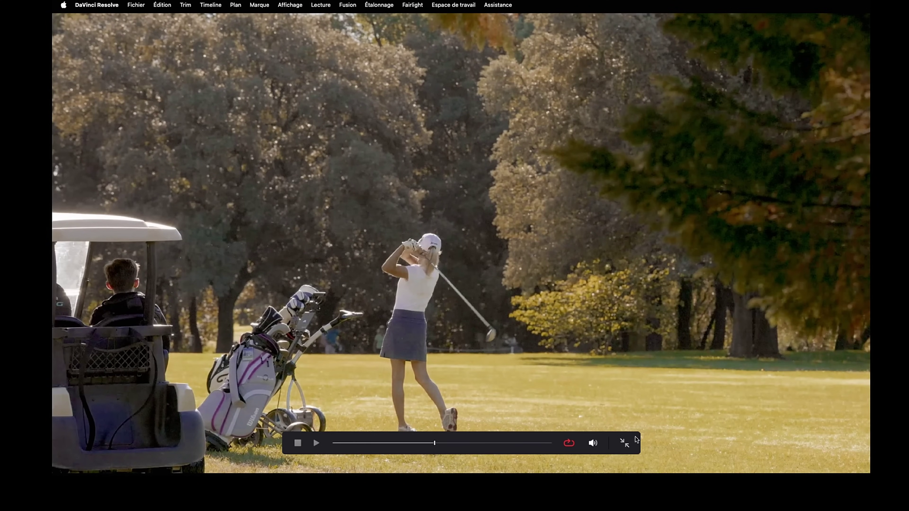
click(623, 445)
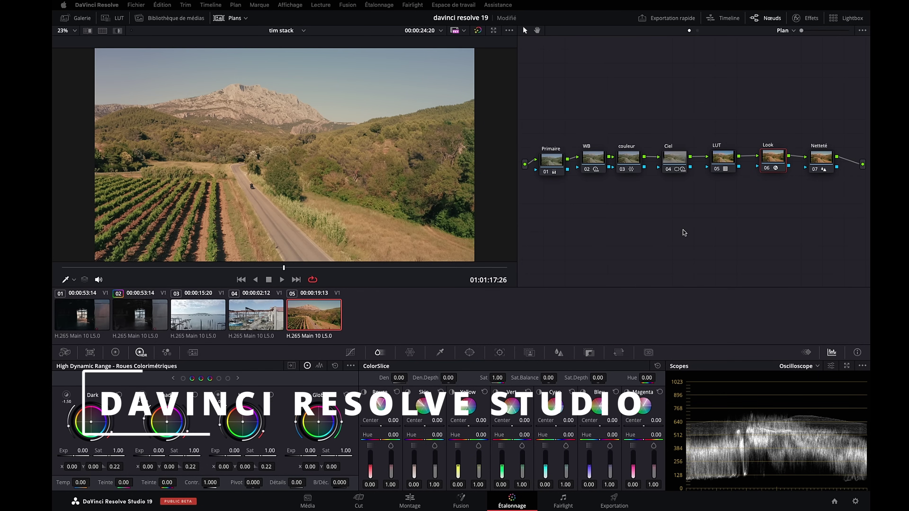
- Show the vineyard grade's Film Look Creator settings, with Contrast 1.085 and White Balance 6500
click(803, 19)
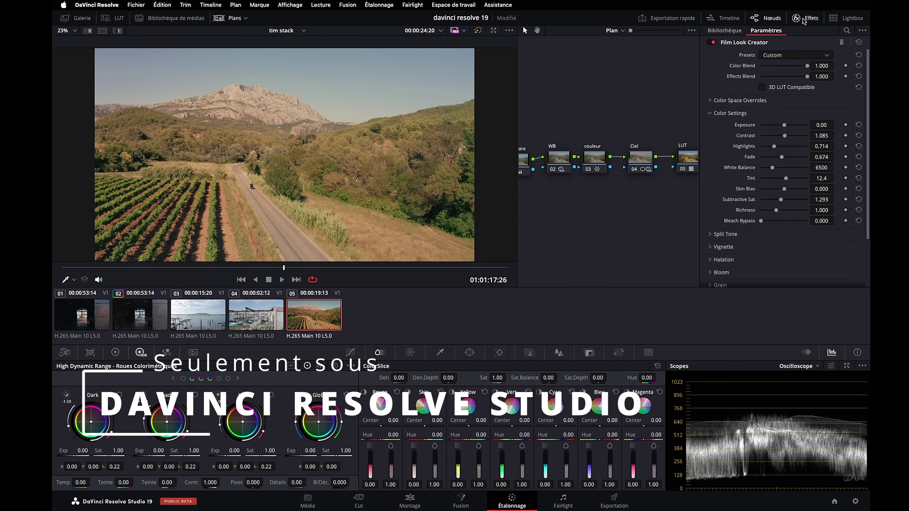
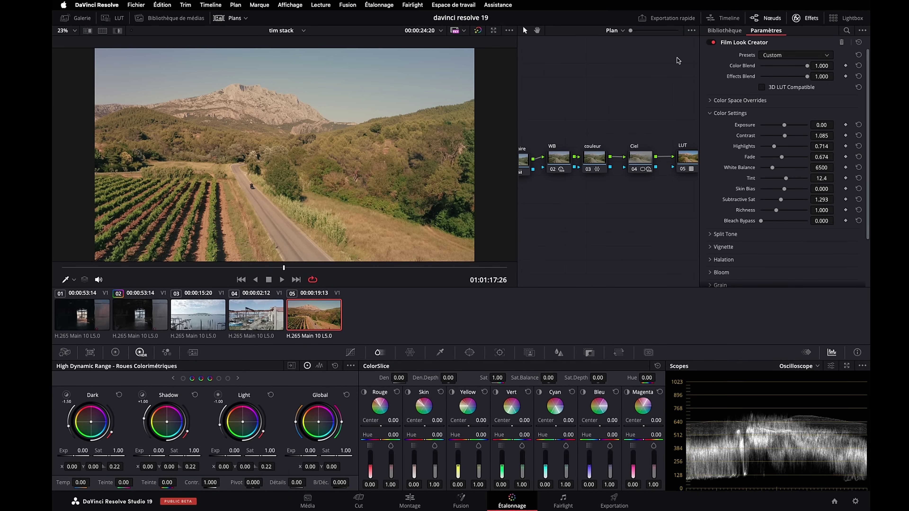
- Widen the node graph and nudge the Primaire node slightly upward
click(803, 18)
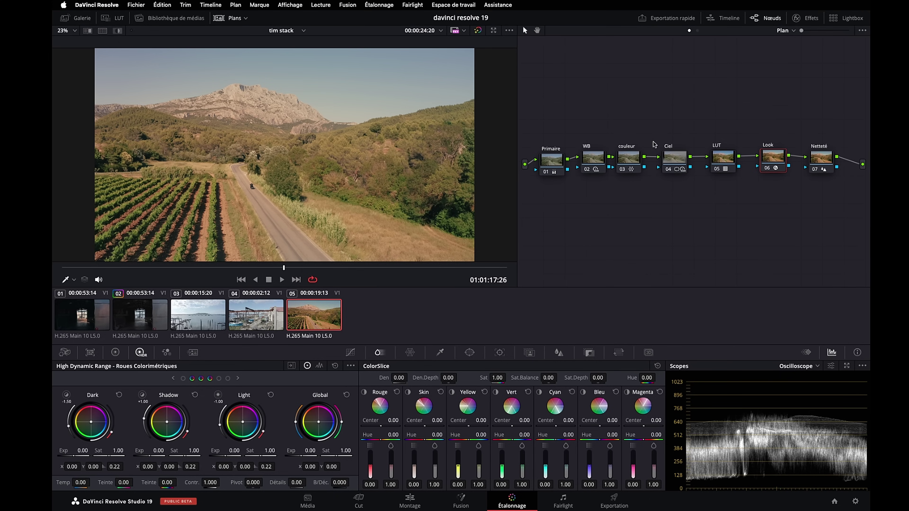
drag(553, 162, 553, 156)
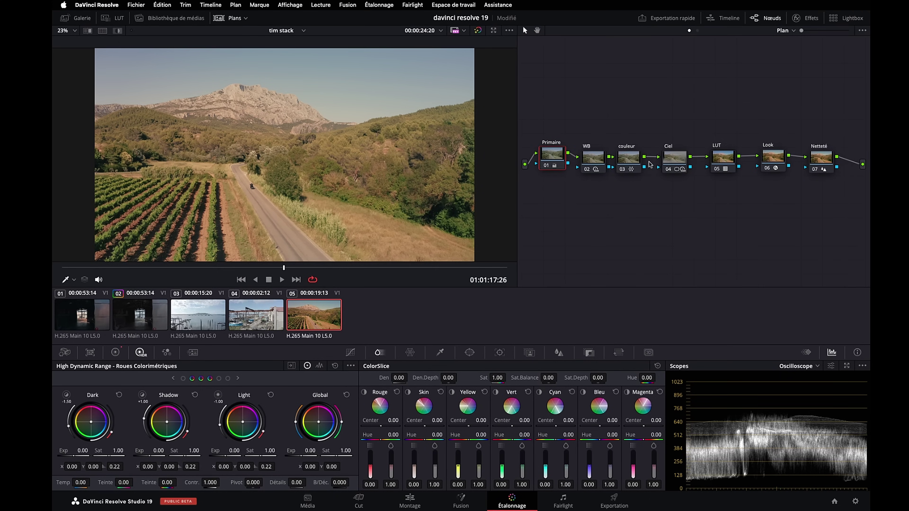
click(725, 162)
- Bypass the Look node and move it out of line above the LUT node
click(775, 159)
click(806, 20)
click(805, 20)
click(768, 167)
drag(769, 163, 748, 116)
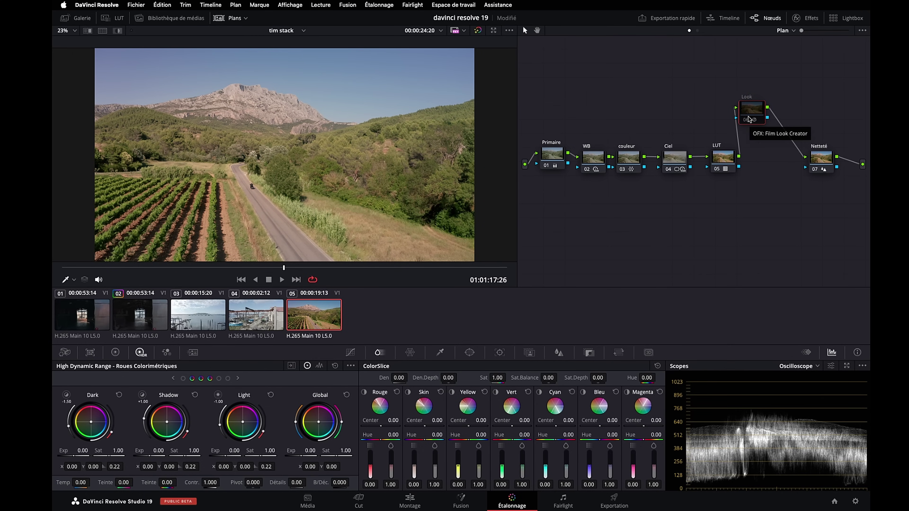
click(806, 18)
- Add serial node 07 with Film Look Creator and try the Default 35mm and Cinematic presets
key(alt+s)
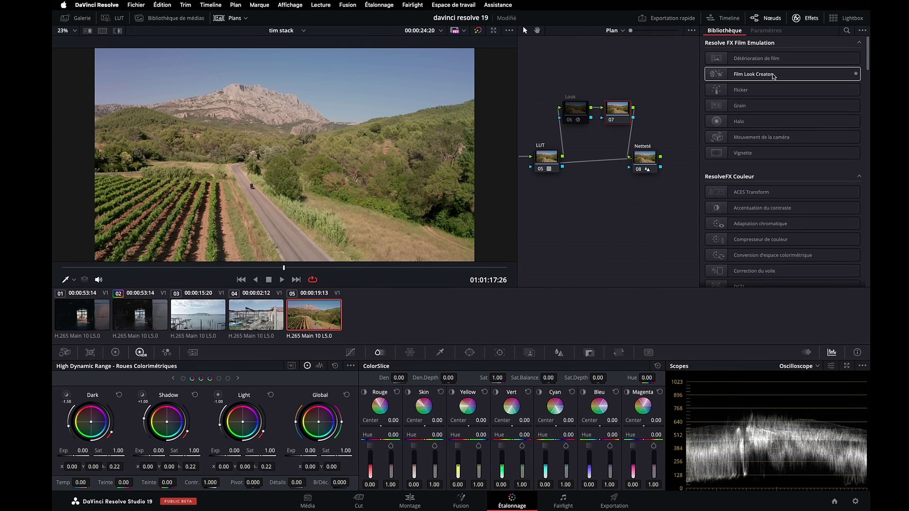
drag(773, 76, 622, 124)
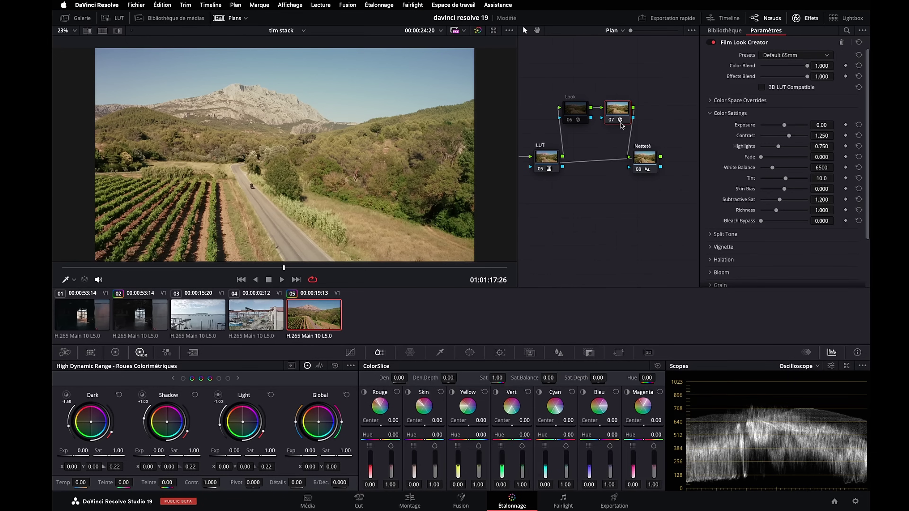
click(808, 56)
click(807, 73)
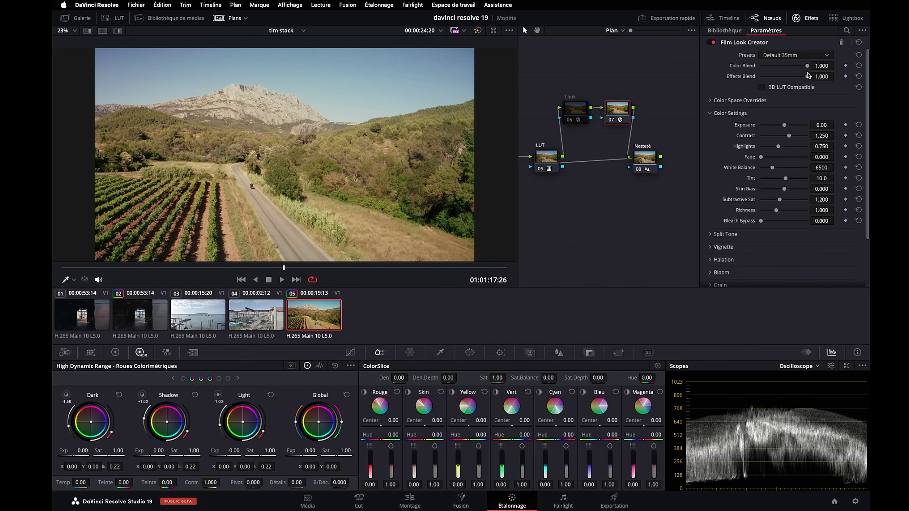
click(808, 54)
click(798, 87)
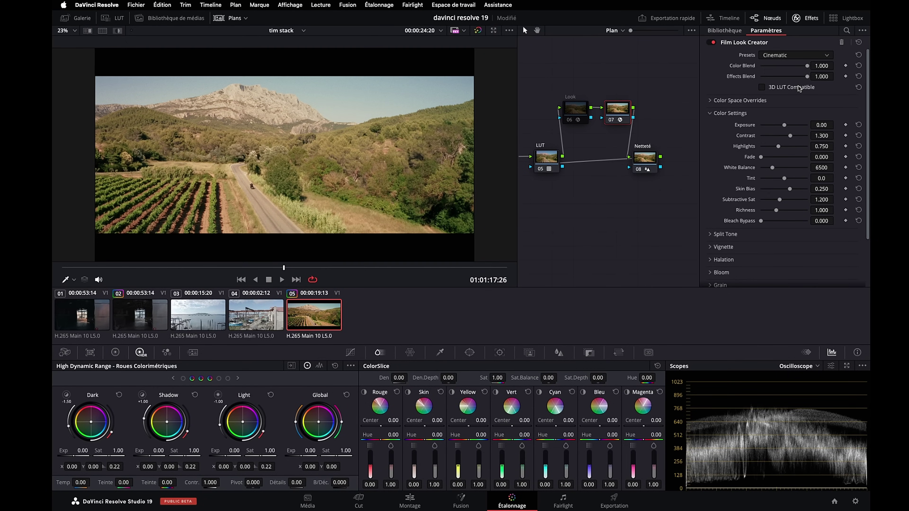
- Compare the Bleach Bypass and Nostalgic presets, then return to Default No Effects
click(800, 57)
click(799, 95)
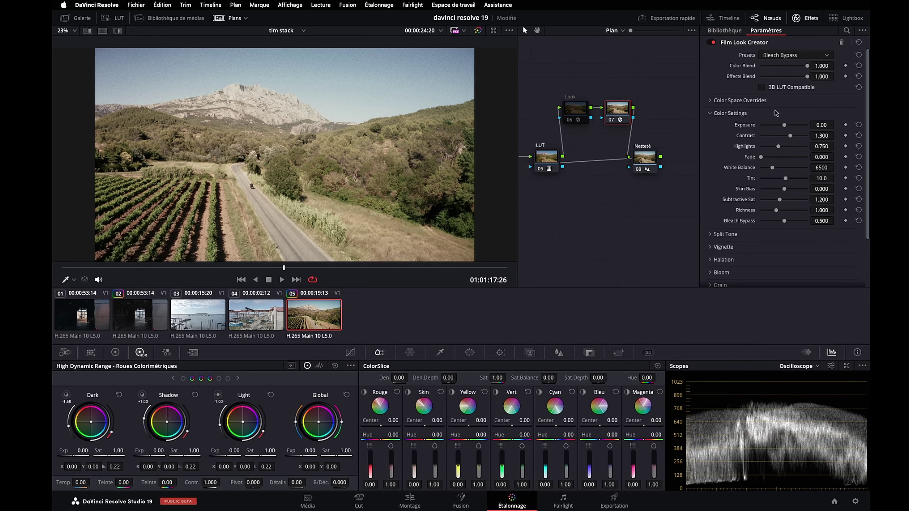
click(806, 55)
click(798, 93)
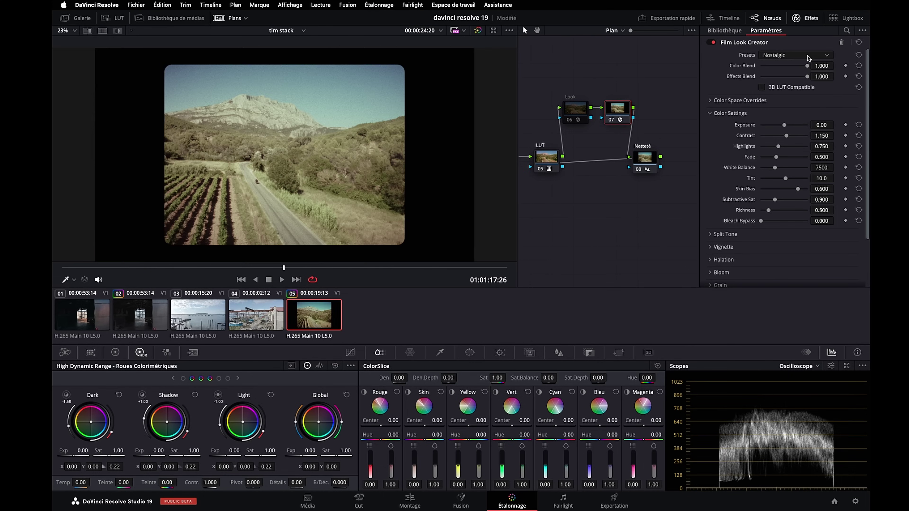
click(810, 54)
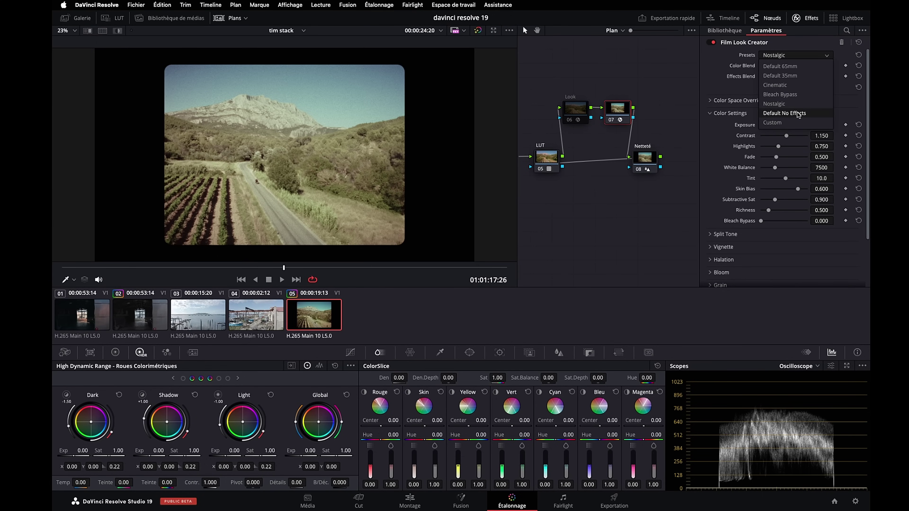
click(798, 113)
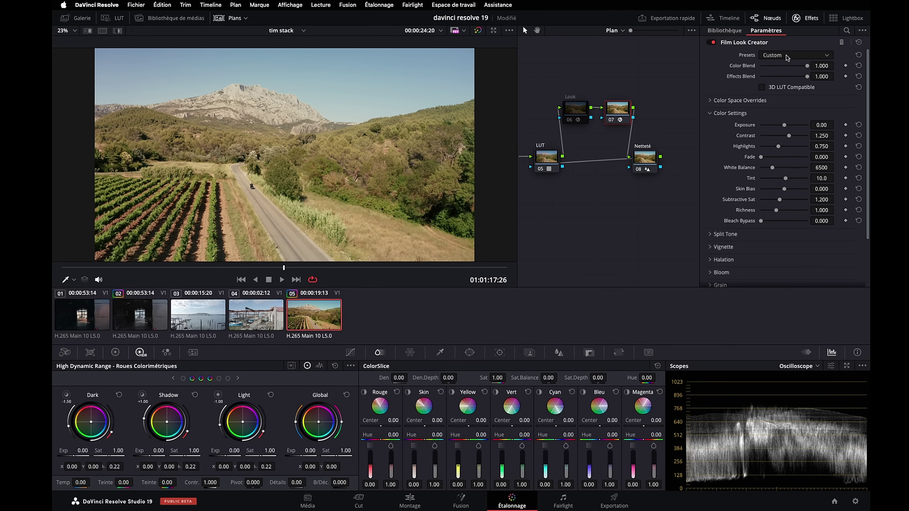
- Lower the overall Fondu blend to 0.394, glancing through Flicker, Grain, Bloom and Halation settings
click(711, 114)
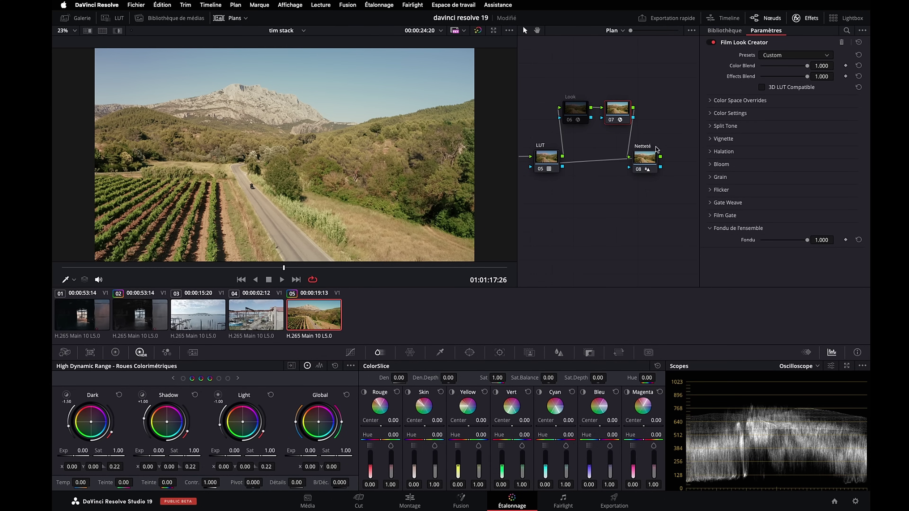
mouse_move(807, 240)
mouse_down()
mouse_move(779, 241)
mouse_move(823, 240)
mouse_up()
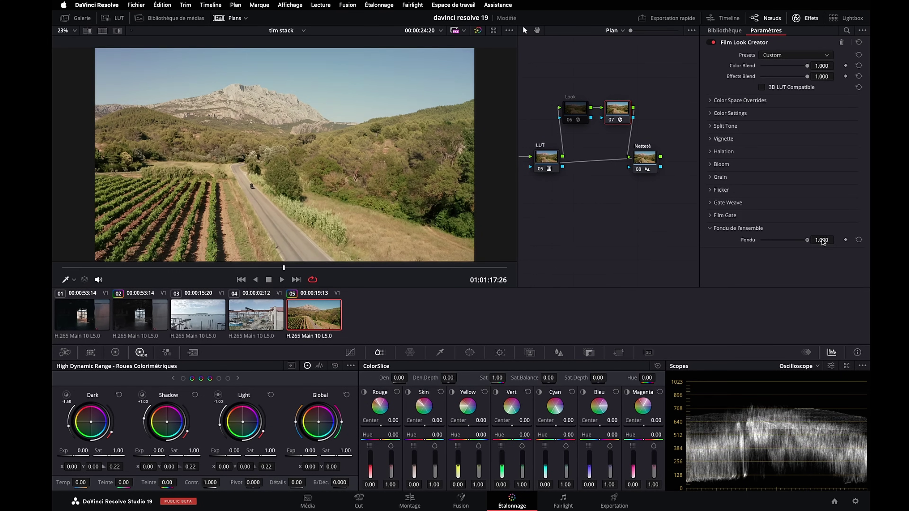
click(705, 229)
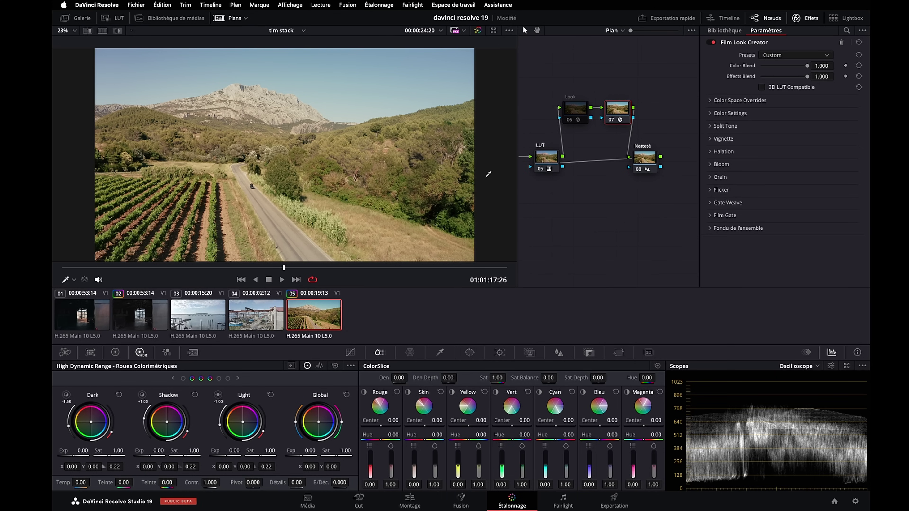
click(710, 190)
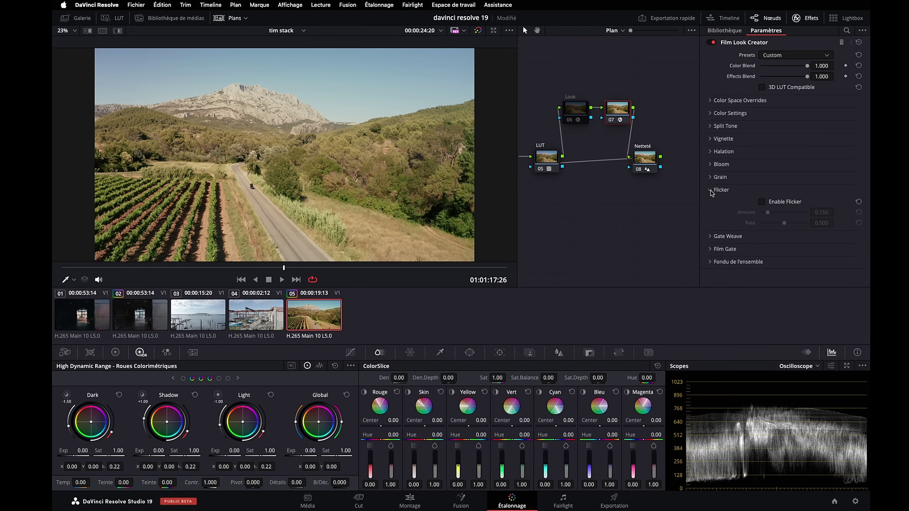
click(711, 190)
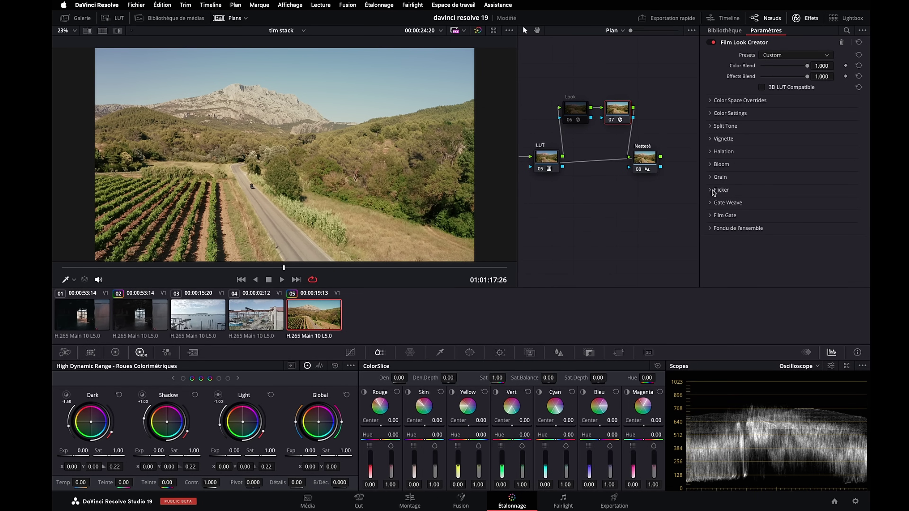
click(711, 178)
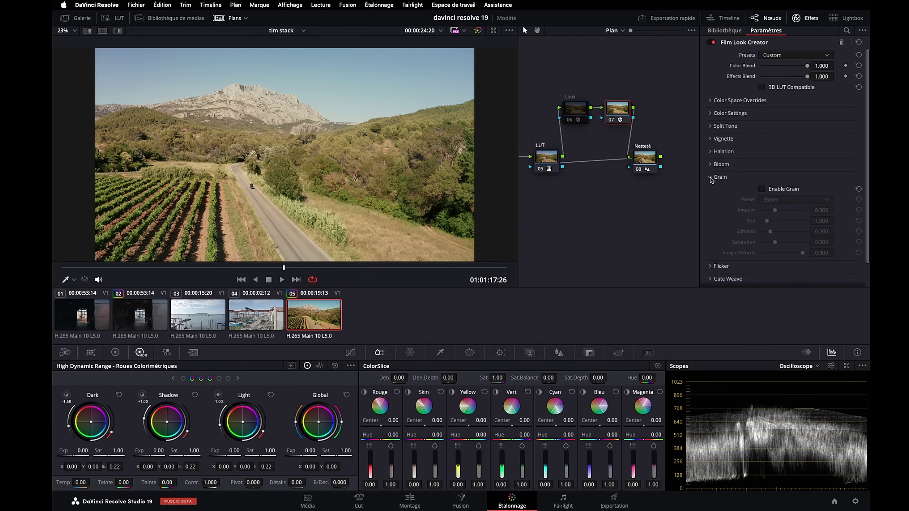
click(709, 177)
click(710, 164)
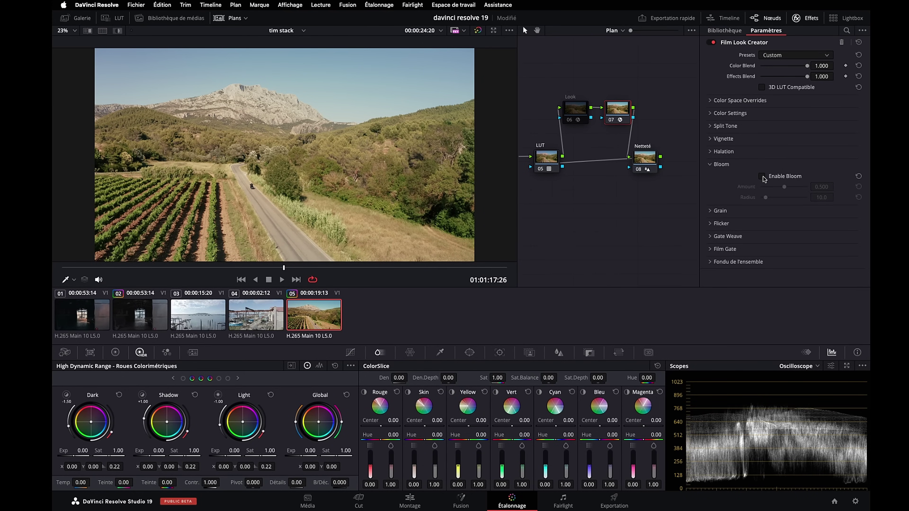
click(710, 152)
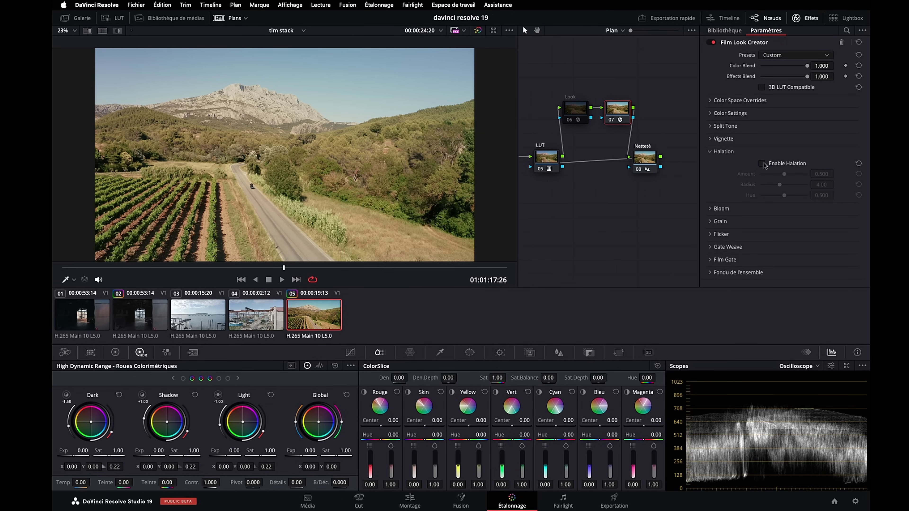
click(710, 152)
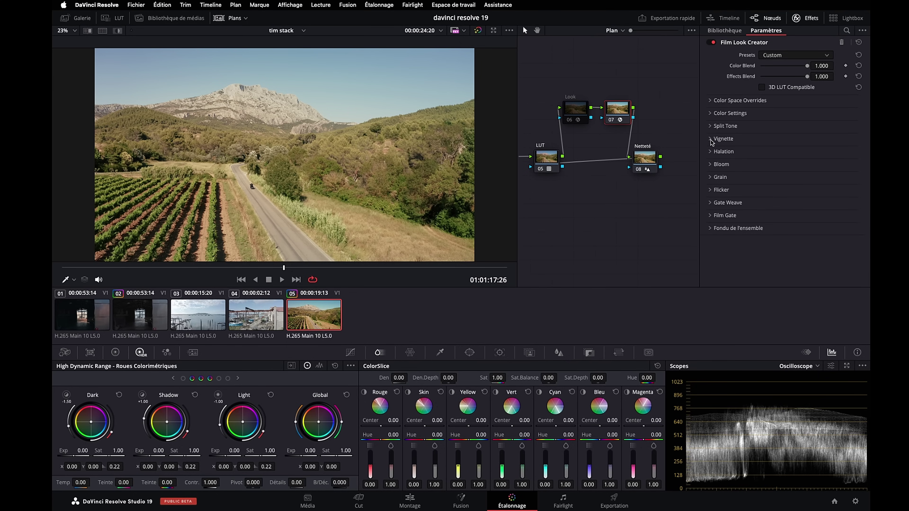
- Enable a 0.275 vignette and a split tone with amount 0.349
click(710, 140)
click(761, 150)
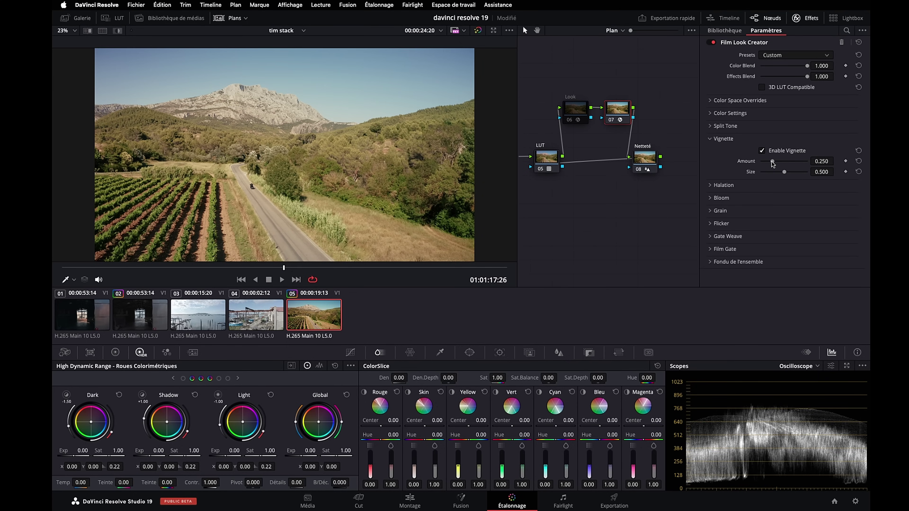
drag(771, 161, 773, 161)
click(710, 127)
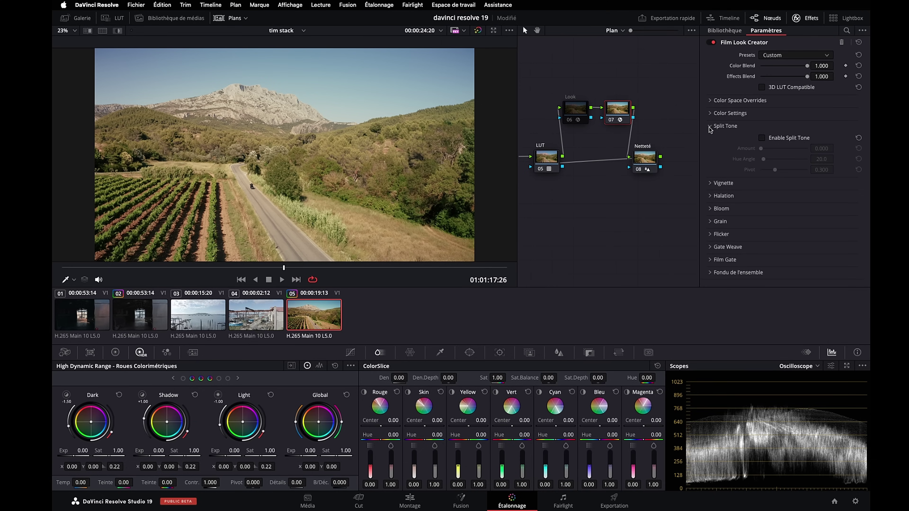
click(761, 138)
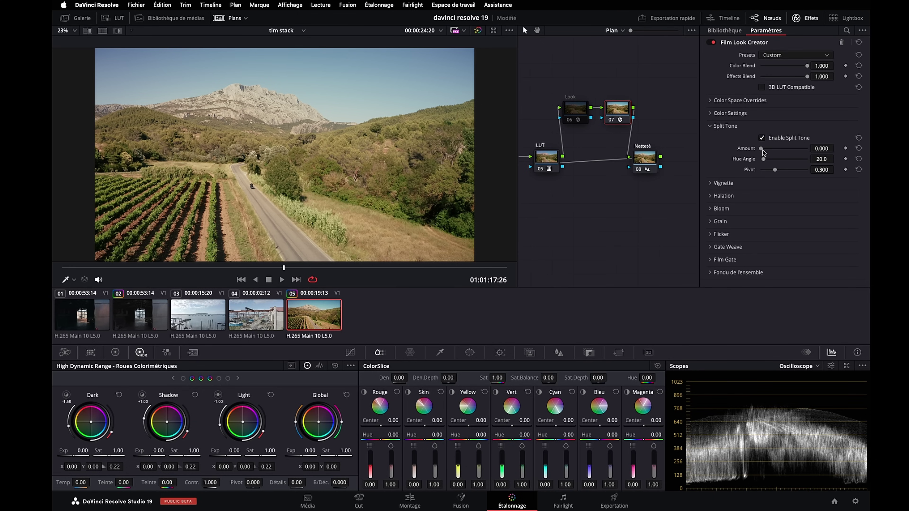
mouse_move(761, 148)
mouse_down()
mouse_move(780, 150)
mouse_move(761, 165)
mouse_move(774, 170)
mouse_up()
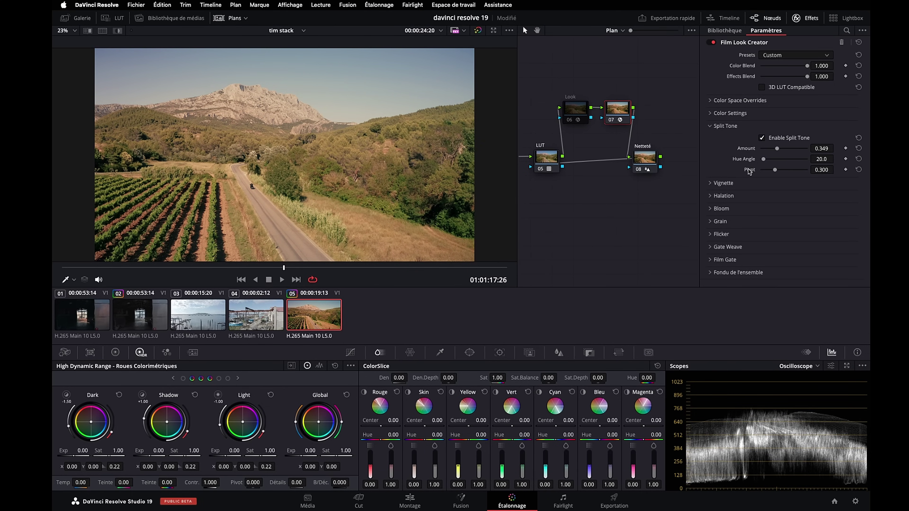
click(717, 126)
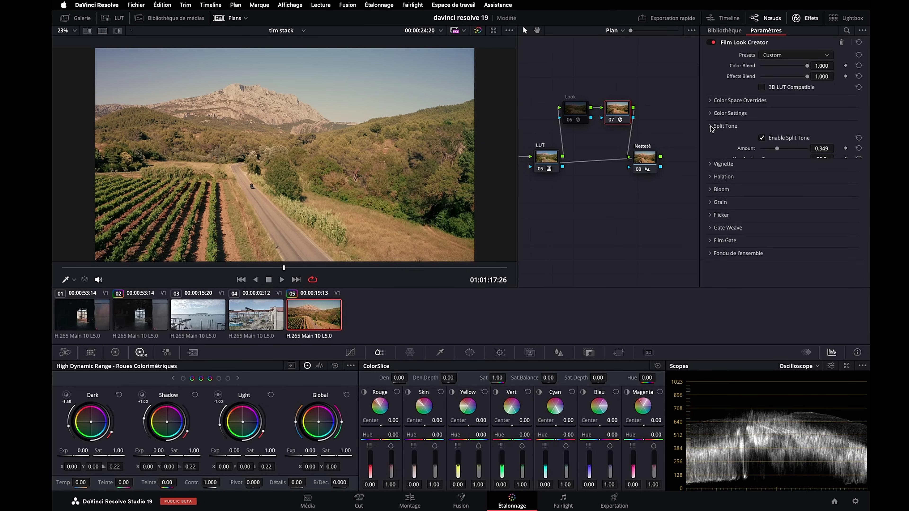
- Set exposure to -0.32 and contrast to 1.129, reset Highlights to 0.750, and adjust Fade
click(711, 113)
drag(783, 126, 784, 128)
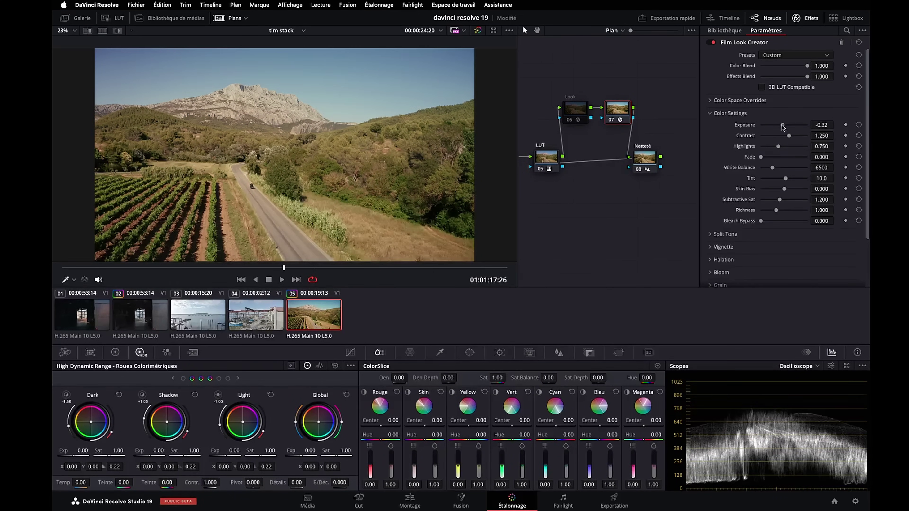
drag(789, 136, 787, 146)
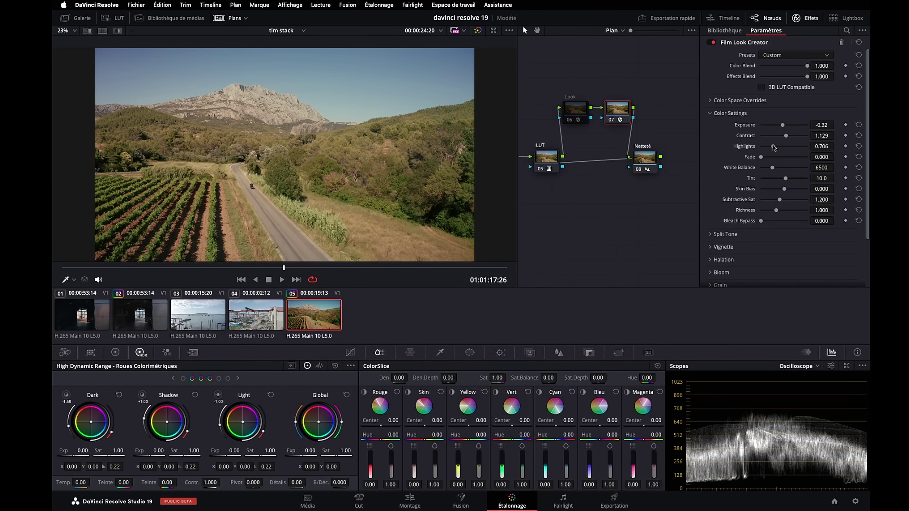
double_click(751, 150)
drag(761, 157, 792, 156)
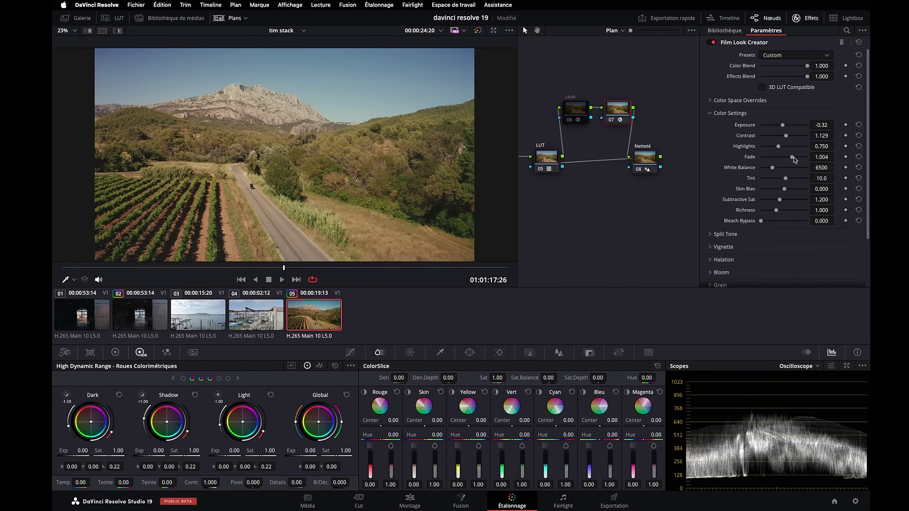
mouse_move(793, 158)
mouse_down()
mouse_move(756, 160)
mouse_move(785, 189)
mouse_up()
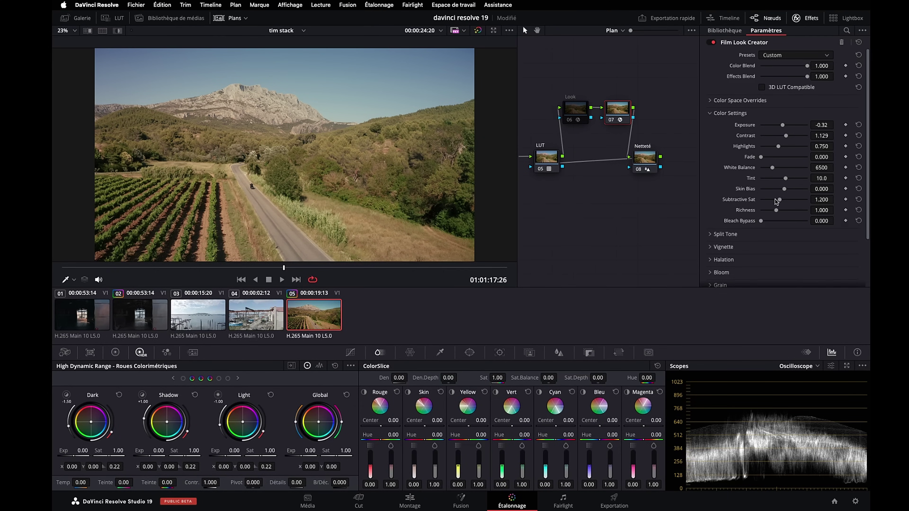
- Set Subtractive Sat 0.992, Richness 1.734 and Bleach Bypass 0.110, then expand Color Space Overrides
drag(779, 200, 776, 200)
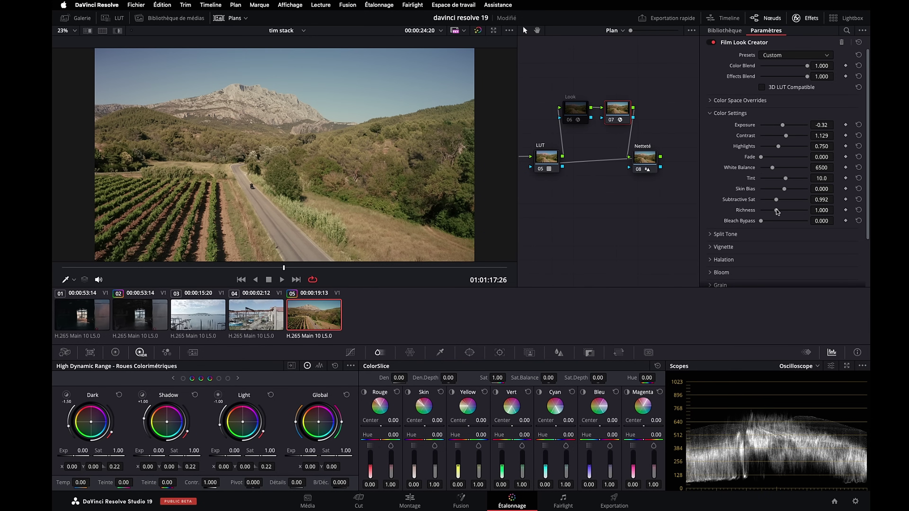
mouse_move(776, 211)
mouse_down()
mouse_move(787, 209)
mouse_move(781, 222)
mouse_up()
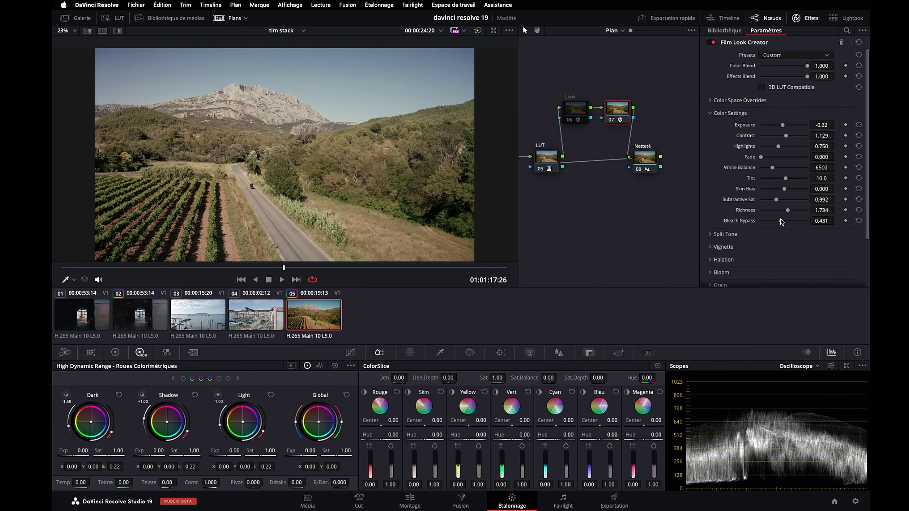
double_click(781, 221)
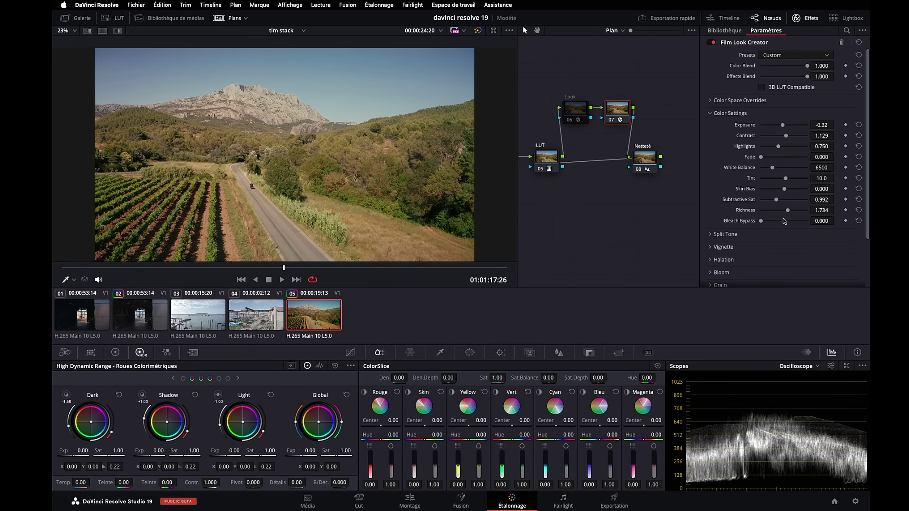
drag(783, 221, 788, 221)
click(710, 102)
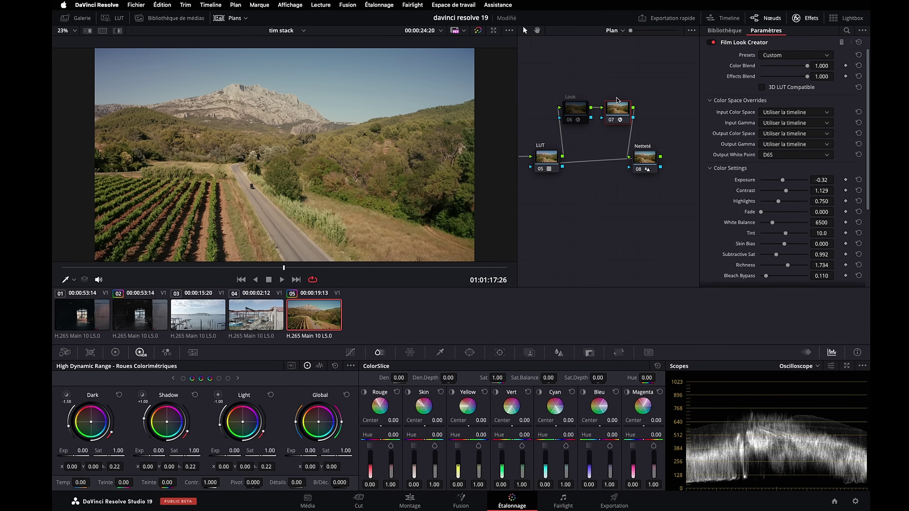
- Collapse Color Space Overrides and review the graded vineyard frame full screen
click(710, 102)
key(super+f)
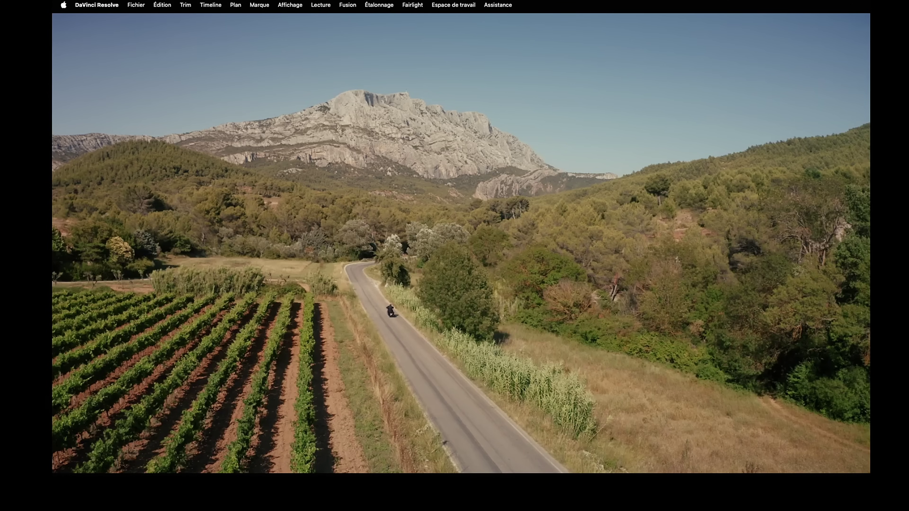
mouse_move(725, 178)
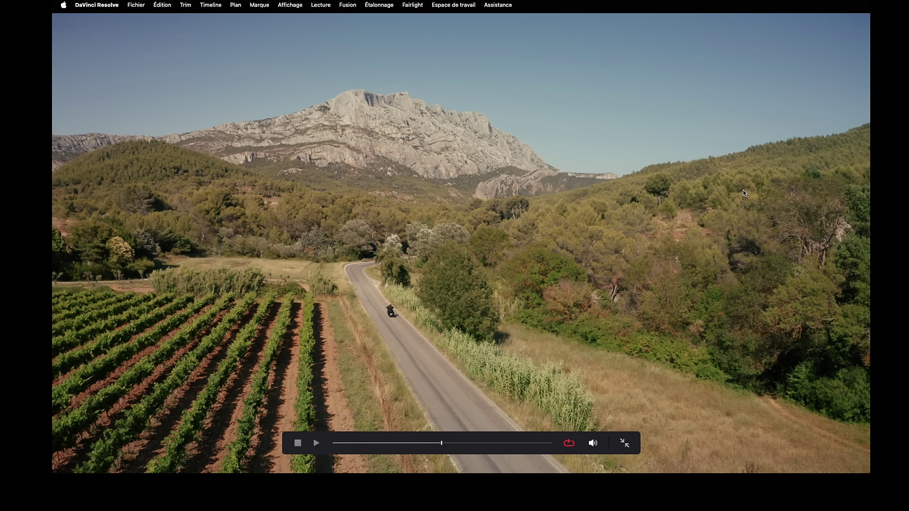
key(super+f)
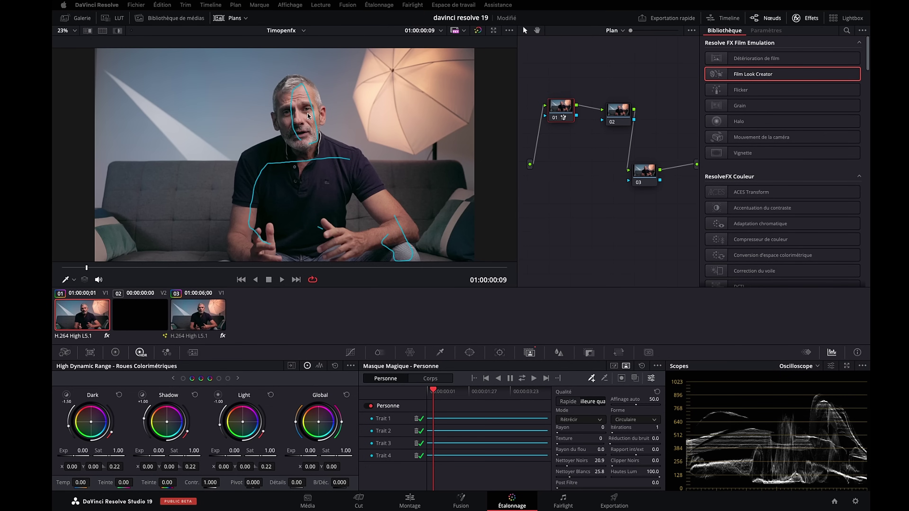
- Save the project, show the person mask overlay, and search the effects library for 'defo'
key(super+s)
click(636, 378)
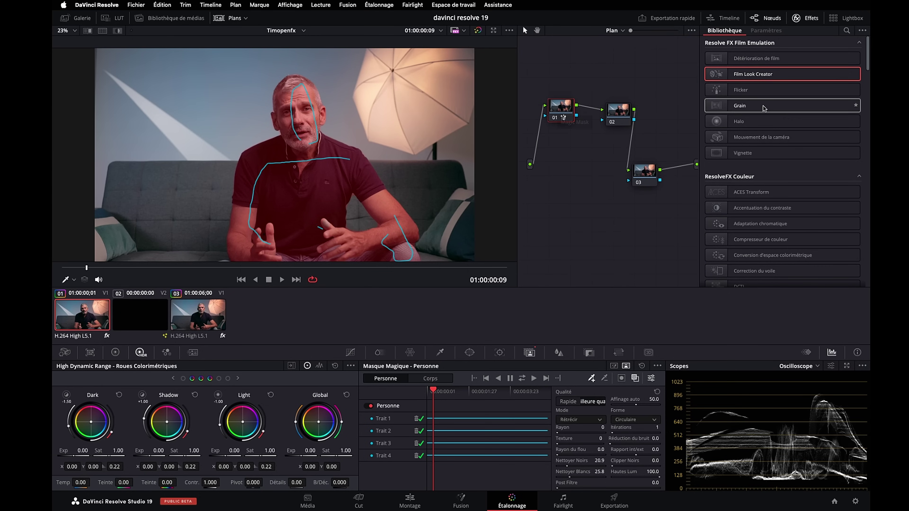
click(847, 31)
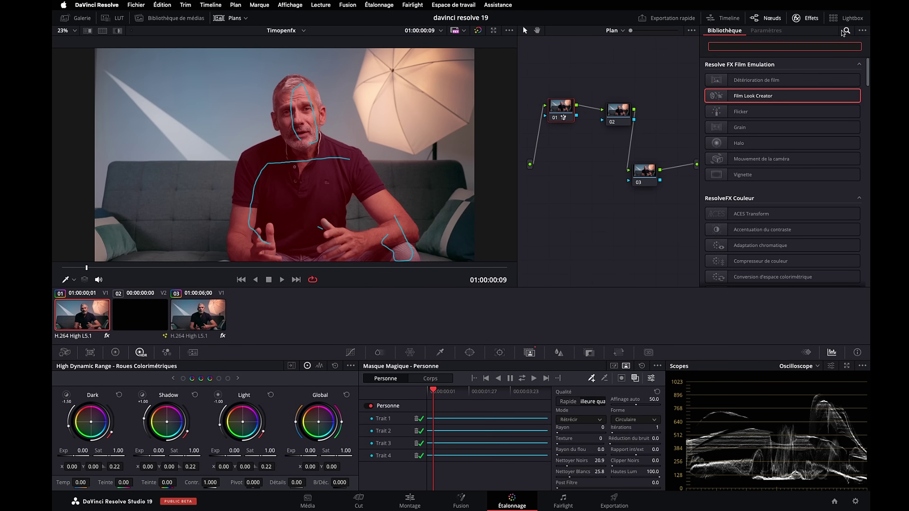
text(defo)
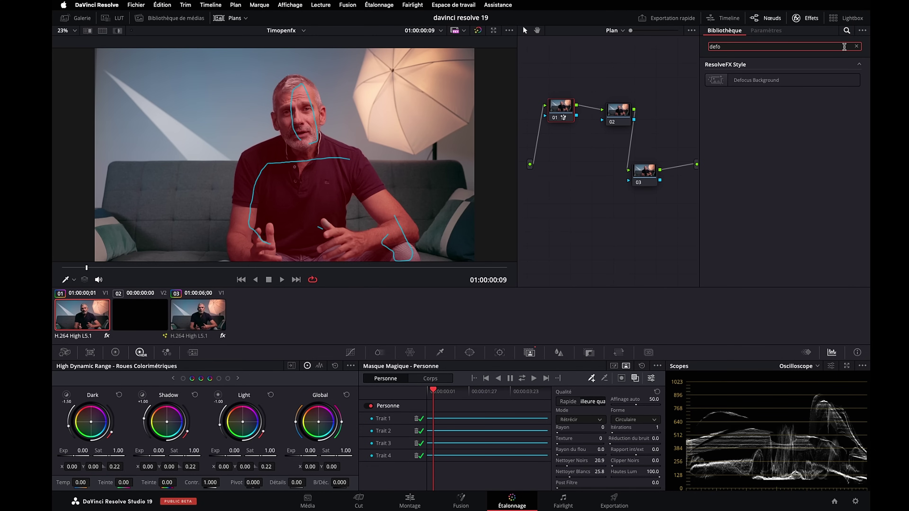
- Apply Defocus Background to node 01 with blur 0.532 and colorize 0.413
click(810, 82)
drag(809, 83, 568, 111)
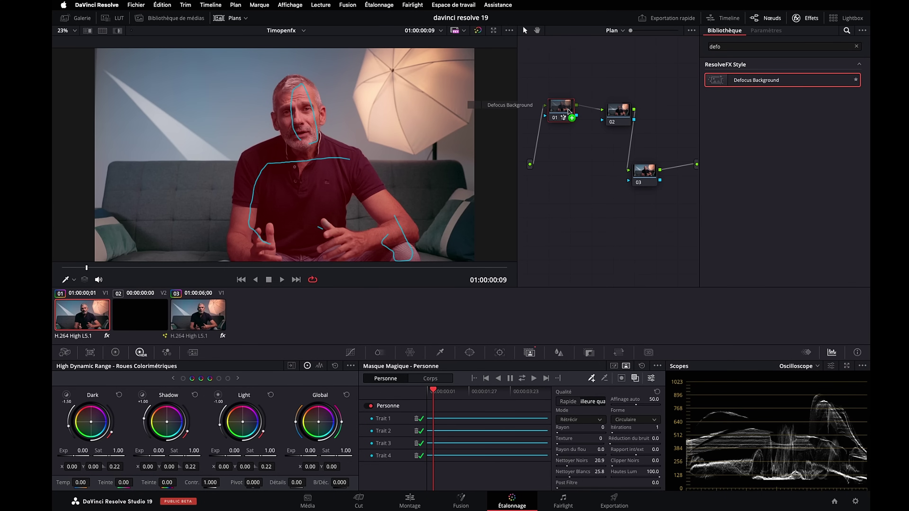
drag(567, 109, 567, 111)
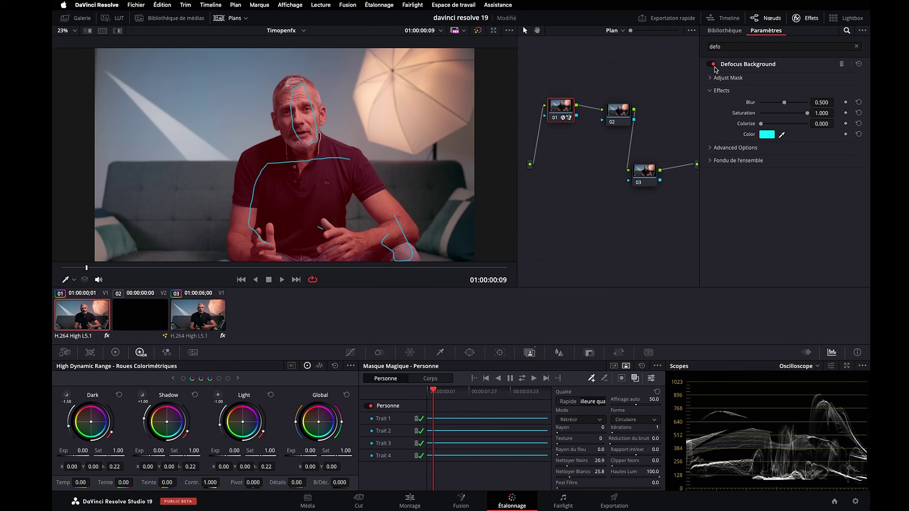
click(636, 379)
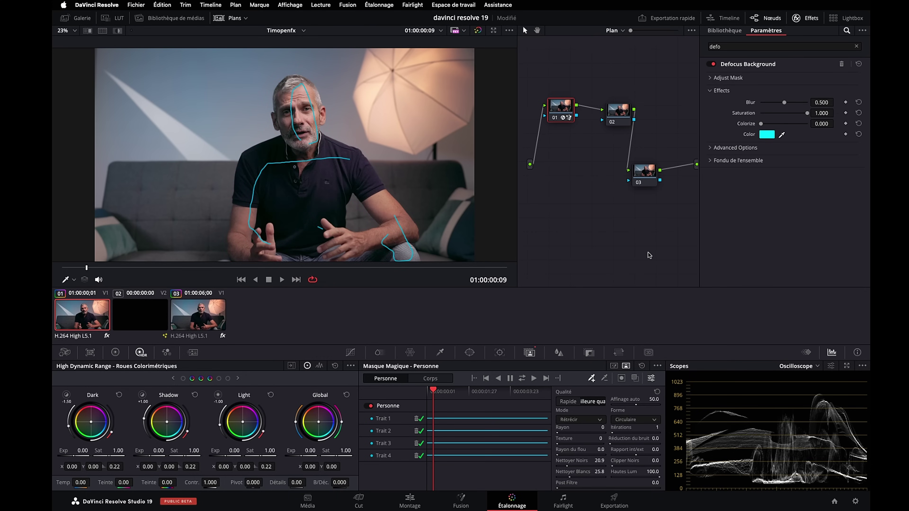
drag(783, 103, 785, 103)
drag(761, 124, 777, 124)
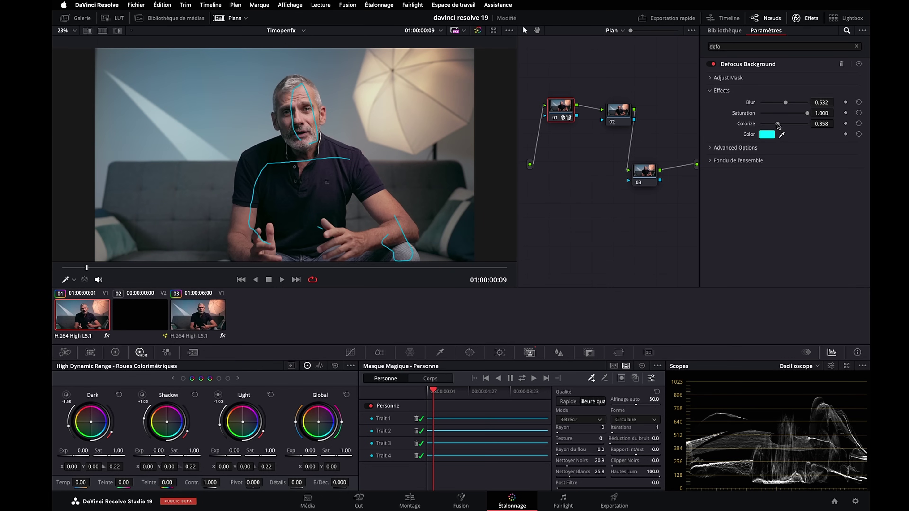
mouse_move(777, 123)
mouse_down()
mouse_move(808, 125)
mouse_move(779, 124)
mouse_up()
click(709, 160)
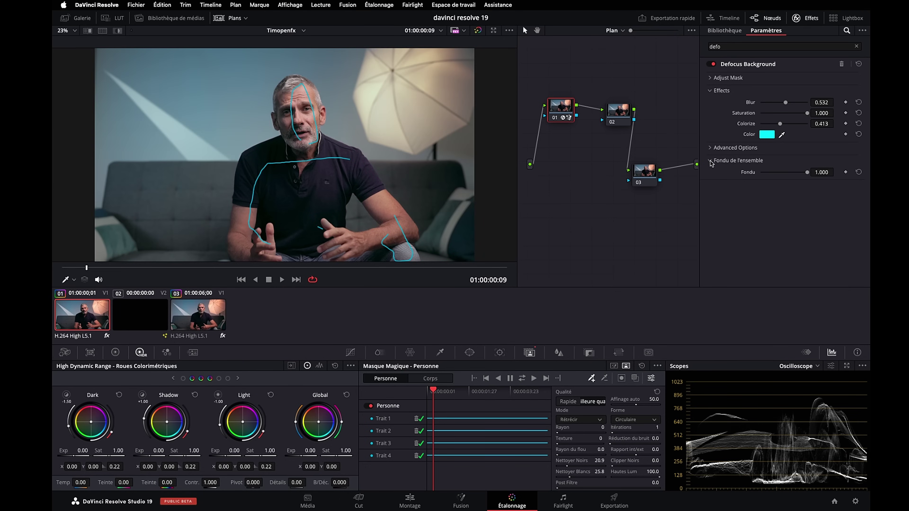
- Keep the Lens blur type, set anamorphism to 1.735, and reset Highlights to 0.350
click(710, 148)
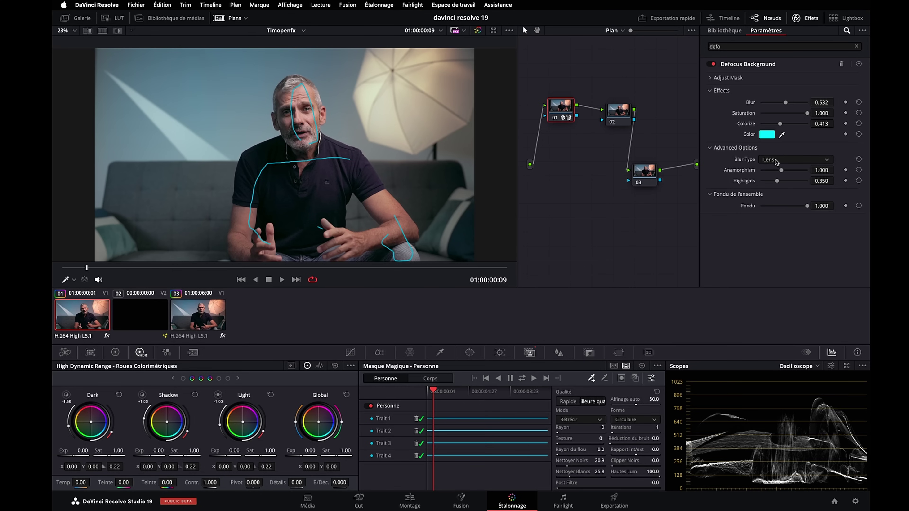
click(786, 161)
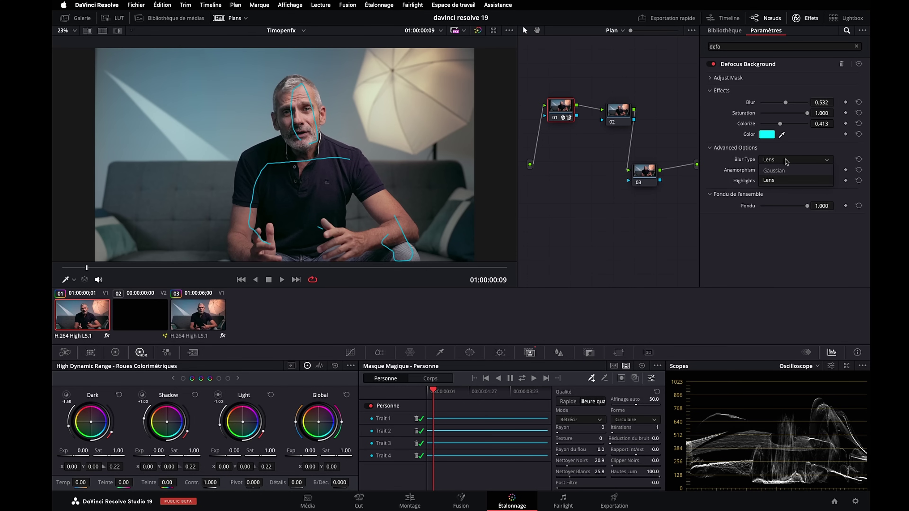
click(785, 171)
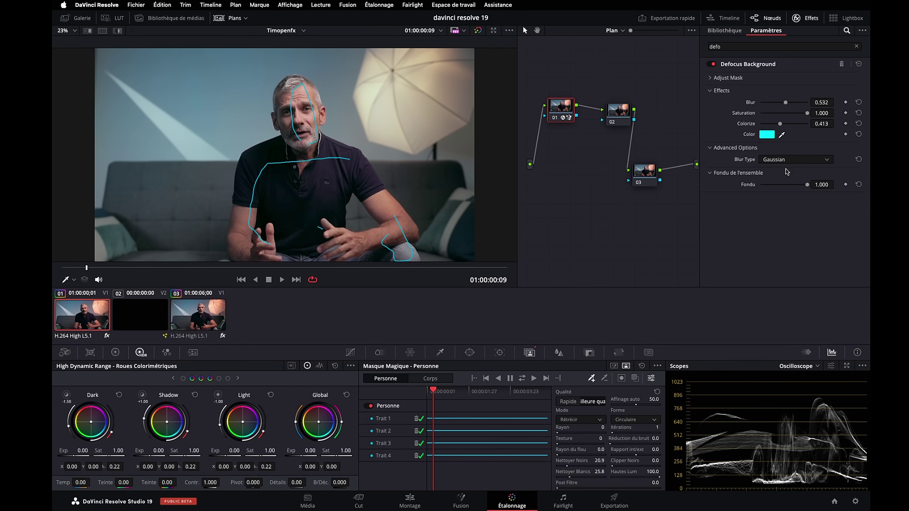
click(787, 160)
click(784, 180)
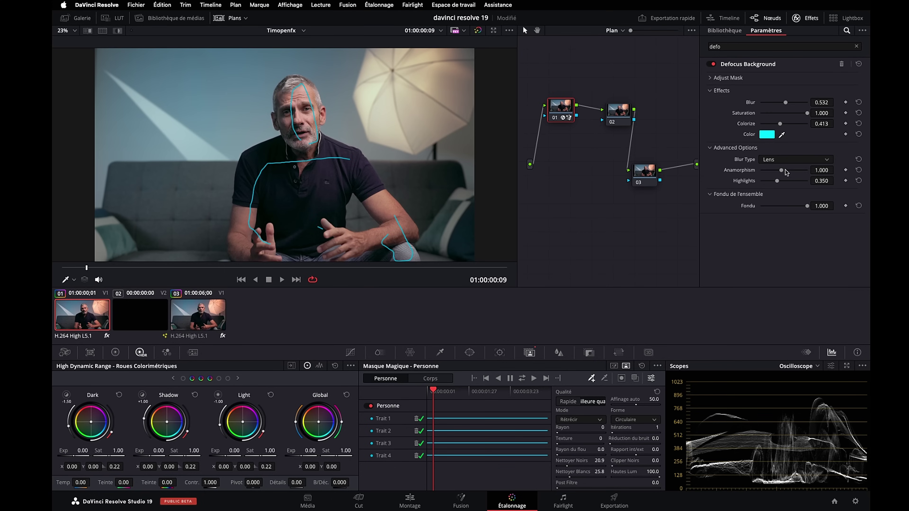
drag(785, 170, 821, 169)
mouse_move(806, 170)
mouse_down()
mouse_move(753, 172)
mouse_move(753, 182)
mouse_up()
double_click(753, 183)
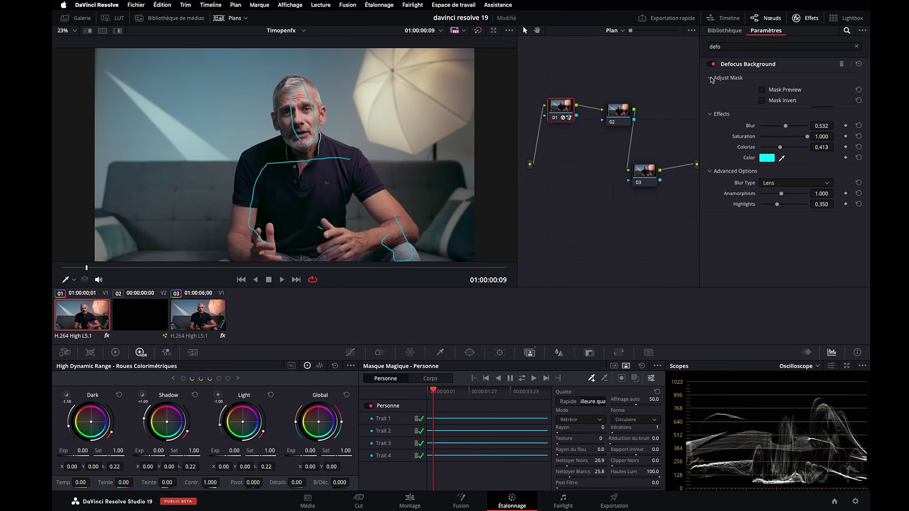
- Preview the person mask, soften its edges to mask blur 0.248, and adjust mask contrast
click(710, 78)
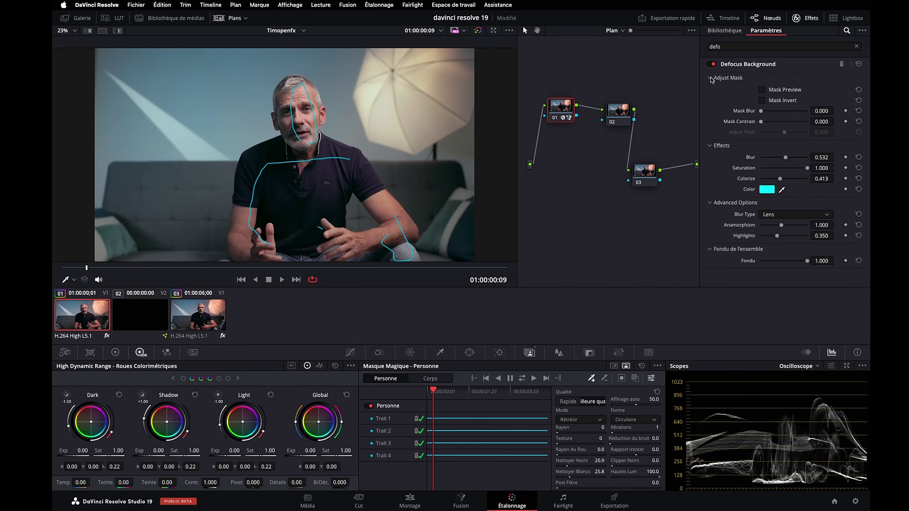
click(761, 89)
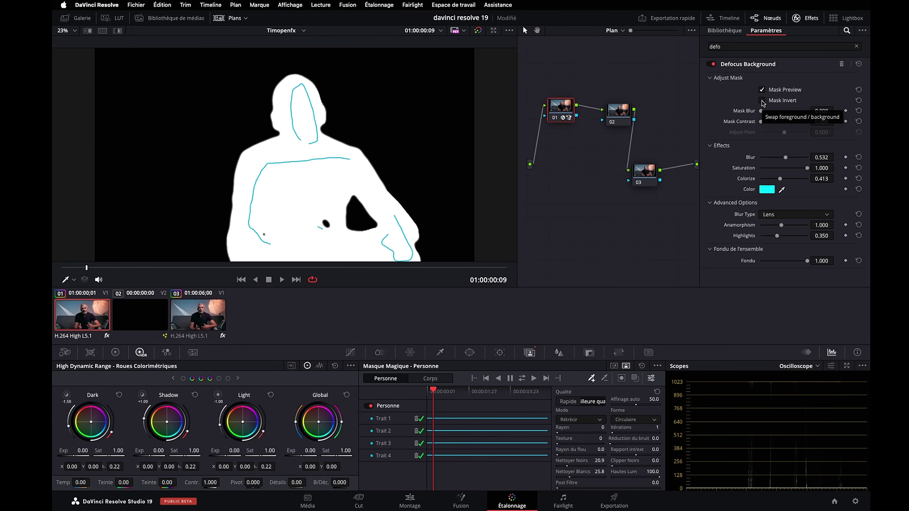
click(761, 100)
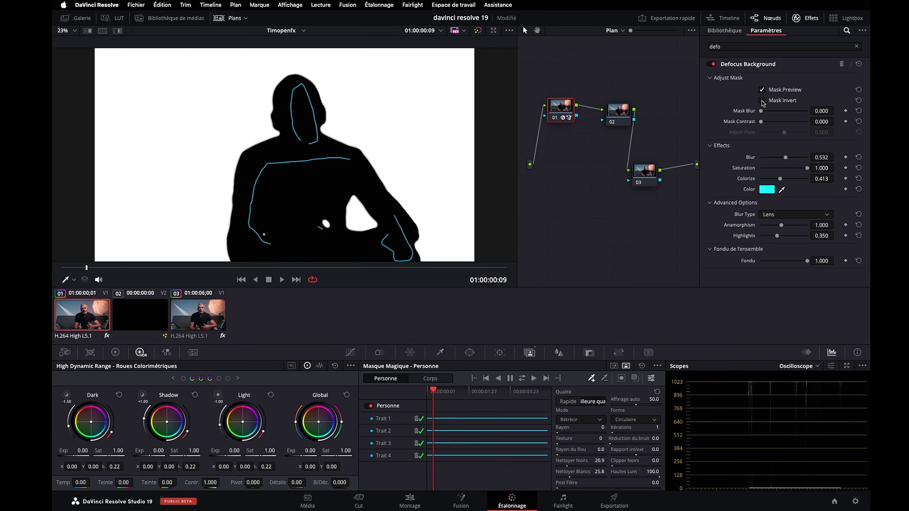
click(762, 100)
drag(761, 110, 772, 110)
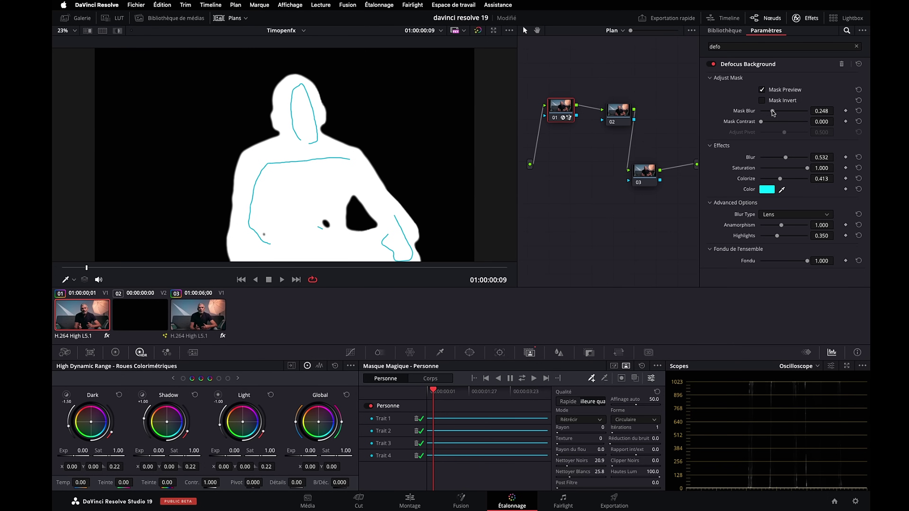
mouse_move(793, 121)
mouse_down()
mouse_move(771, 121)
mouse_move(782, 133)
mouse_move(760, 121)
mouse_up()
- Turn off Mask Preview, check the defocused result full screen, and slightly reduce the blur
click(762, 90)
key(ctrl+f)
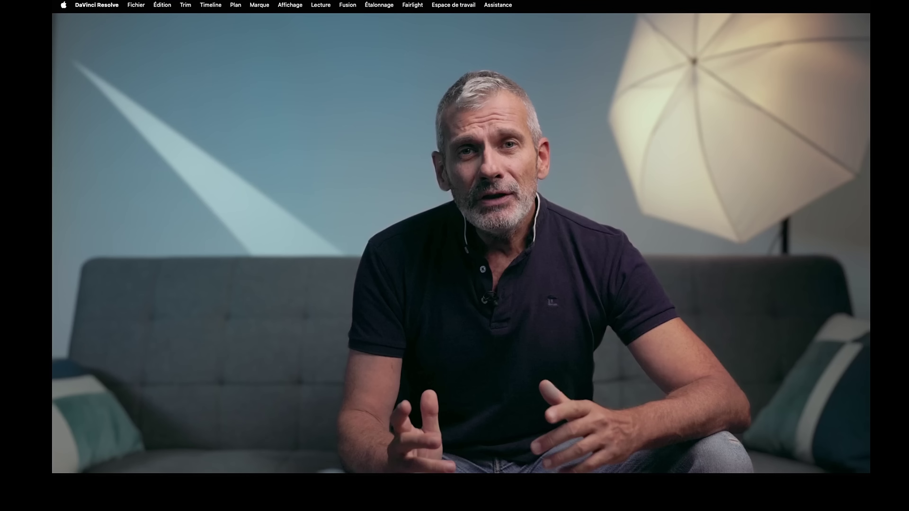
key(Escape)
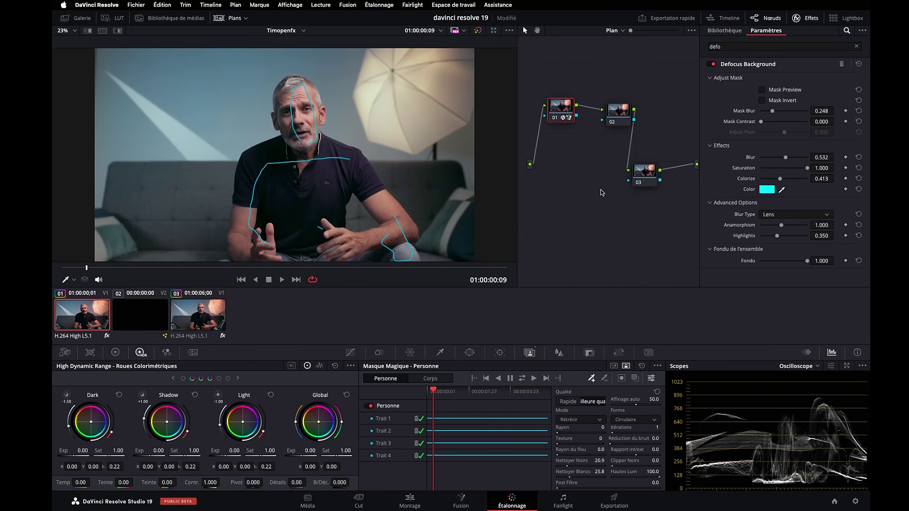
drag(785, 157, 784, 157)
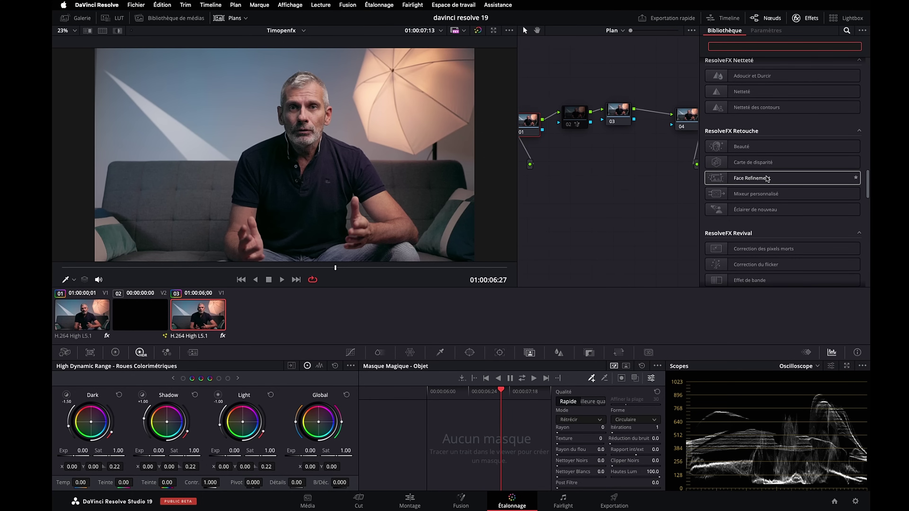
- Apply Face Refinement to node 03 and move node 01 below nodes 02–03
drag(766, 178, 617, 113)
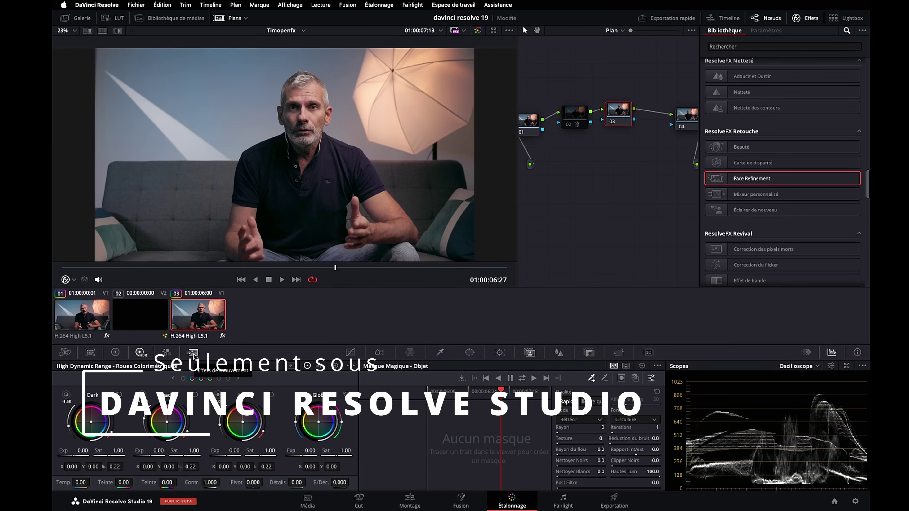
mouse_move(532, 125)
mouse_down()
mouse_move(548, 135)
mouse_move(554, 163)
mouse_up()
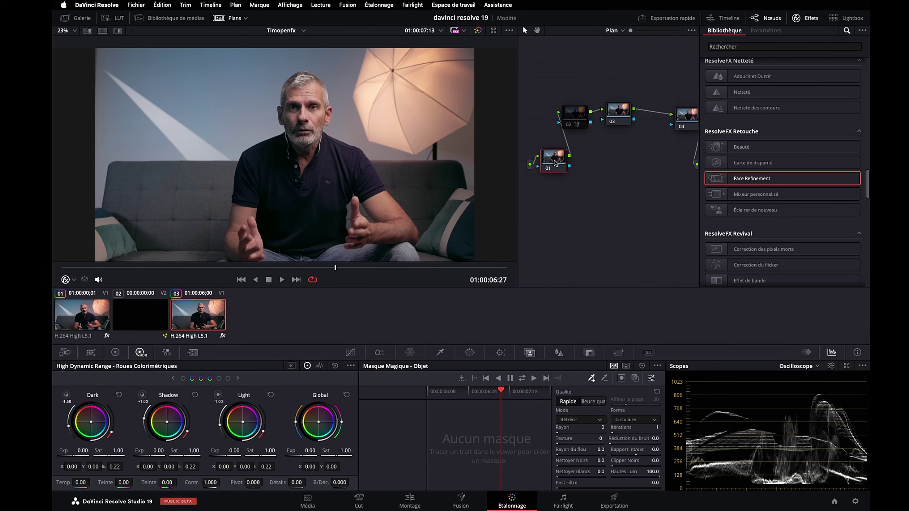
- Set spatial noise reduction to UltraNR and analyse the noise profile (Lum 2.7, Chroma 2.4)
click(193, 353)
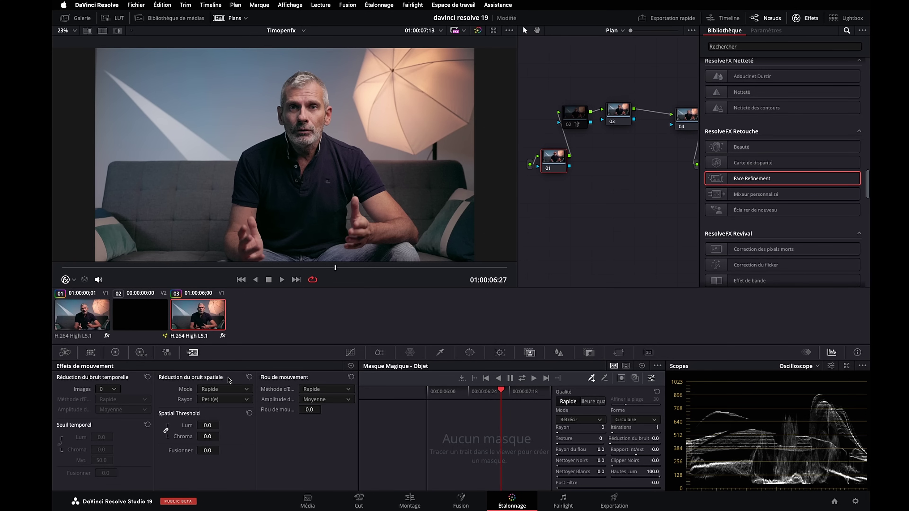
click(238, 388)
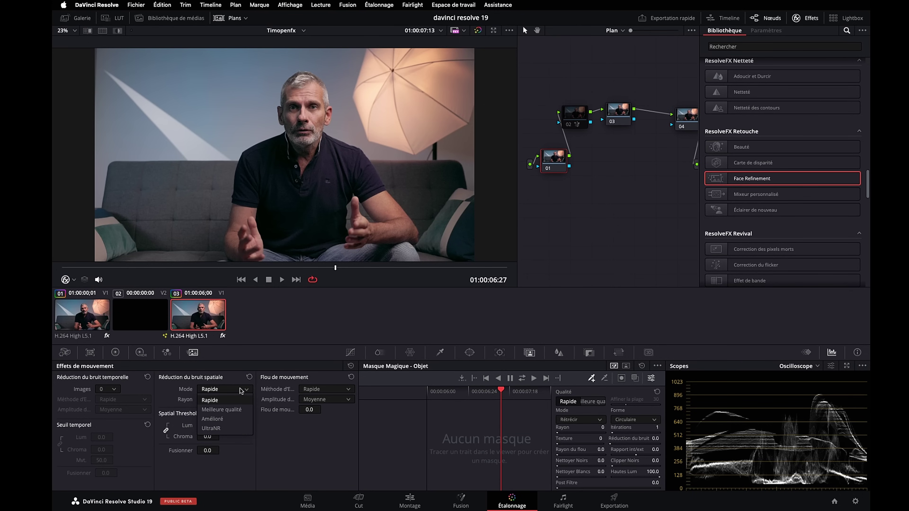
click(226, 428)
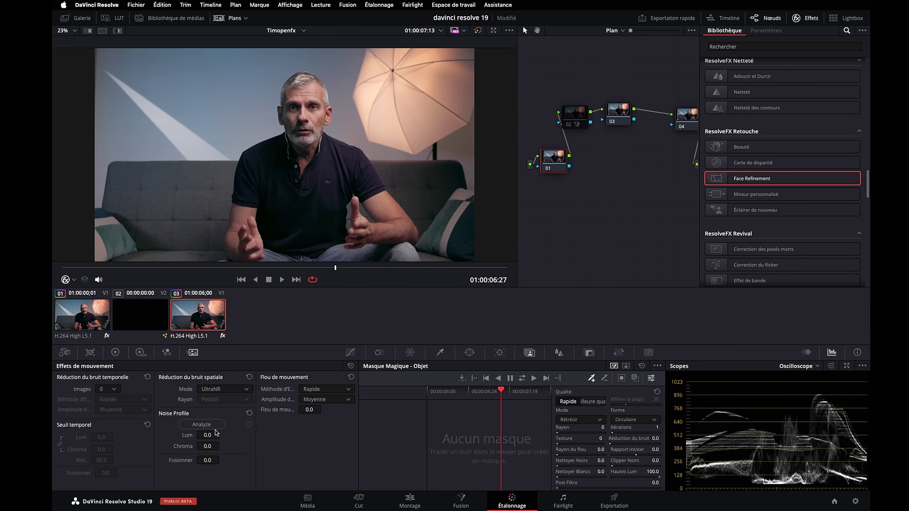
click(202, 425)
scroll(228, 152, up, 2)
scroll(227, 153, up, 3)
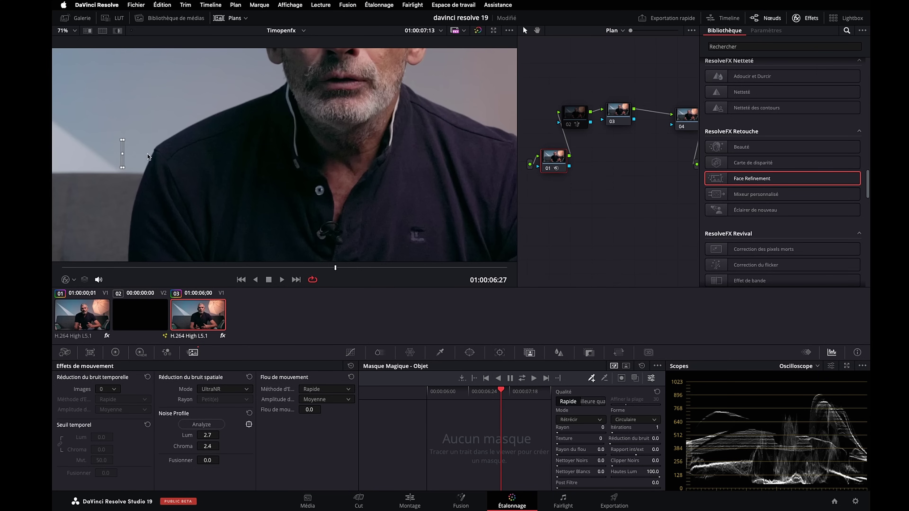
- Widen the thin window shape into a square
mouse_move(123, 167)
mouse_down()
mouse_move(133, 168)
mouse_move(129, 161)
mouse_move(163, 210)
mouse_move(214, 204)
mouse_move(206, 185)
mouse_up()
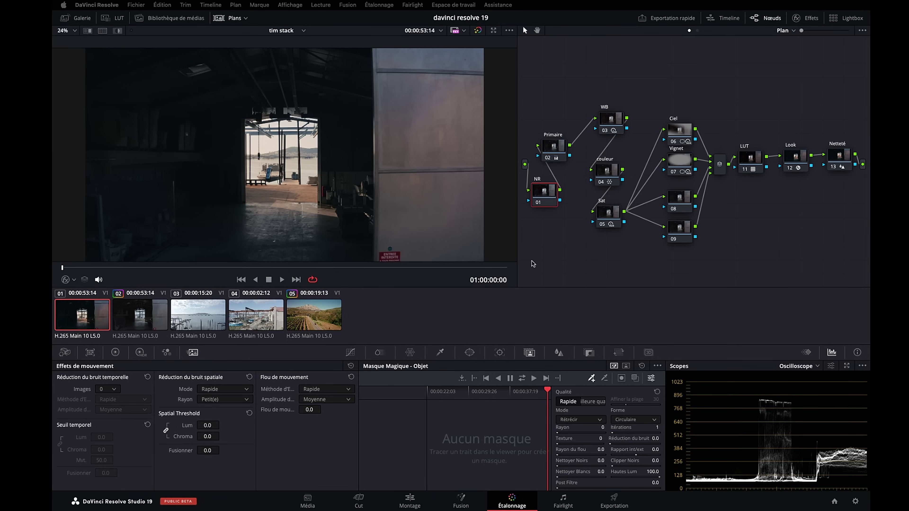
- Set Node Stack Layers to 4 in the Project Settings general options
click(855, 502)
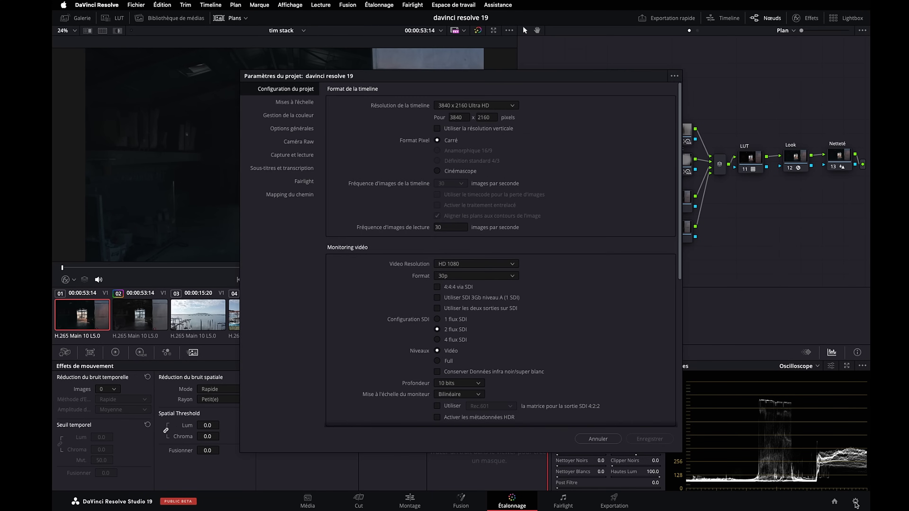
click(312, 131)
scroll(358, 201, down, 5)
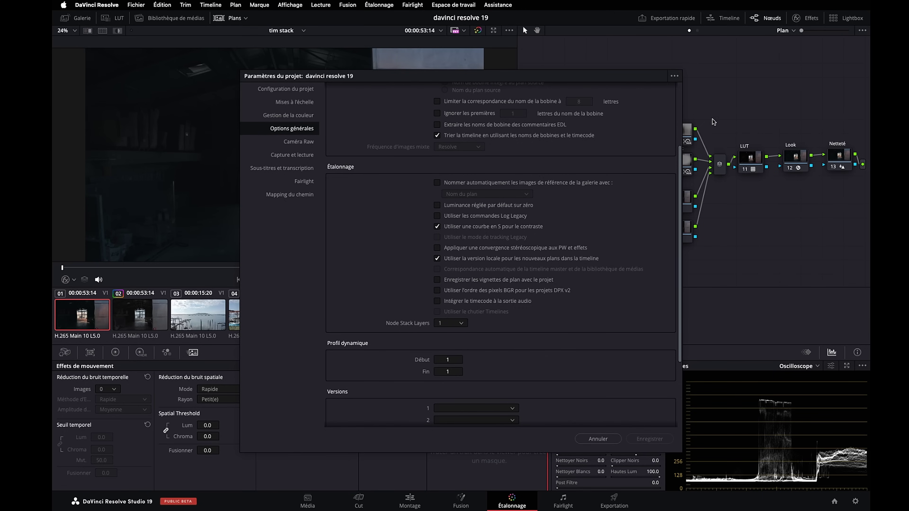
click(462, 323)
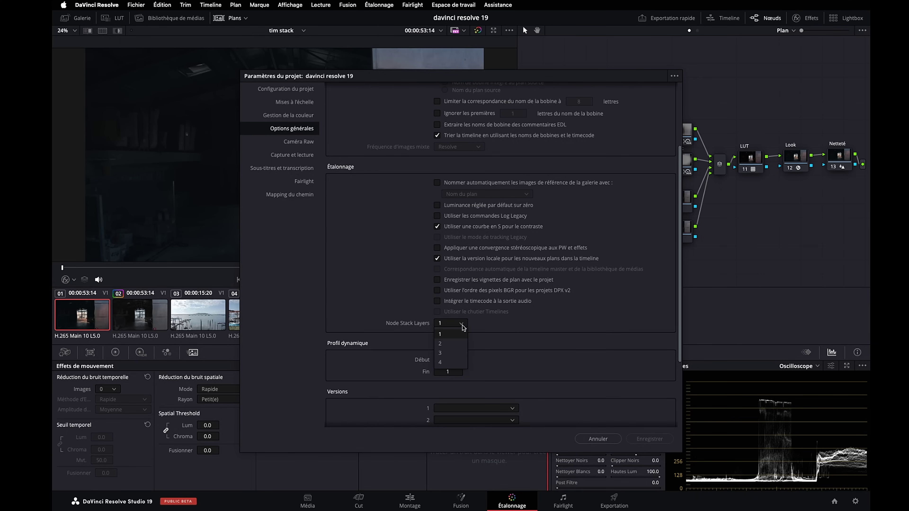
click(446, 363)
- Name the layers Primaires, secondaires, conversion and look, and save the settings
click(454, 335)
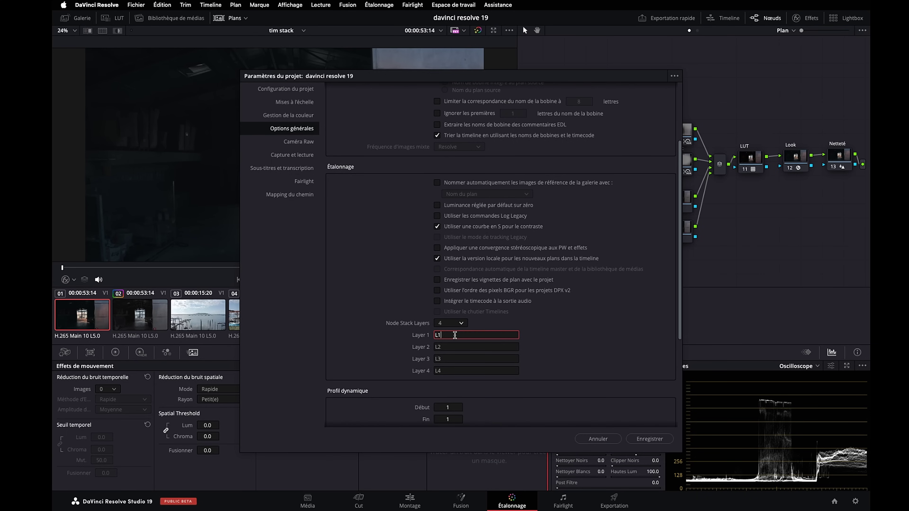
drag(455, 334, 429, 337)
text(Pr)
text(imaires)
key(Tab)
key(BackSpace)
text(loo)
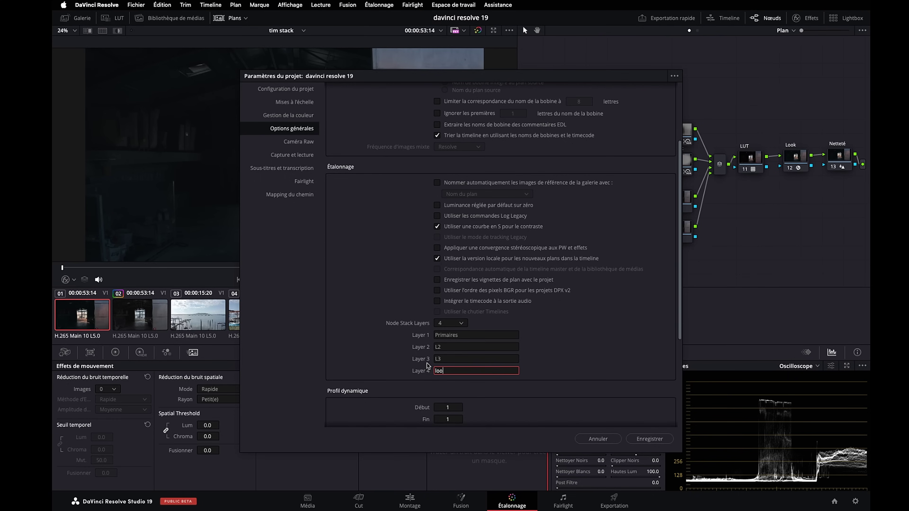
text(k)
key(Tab)
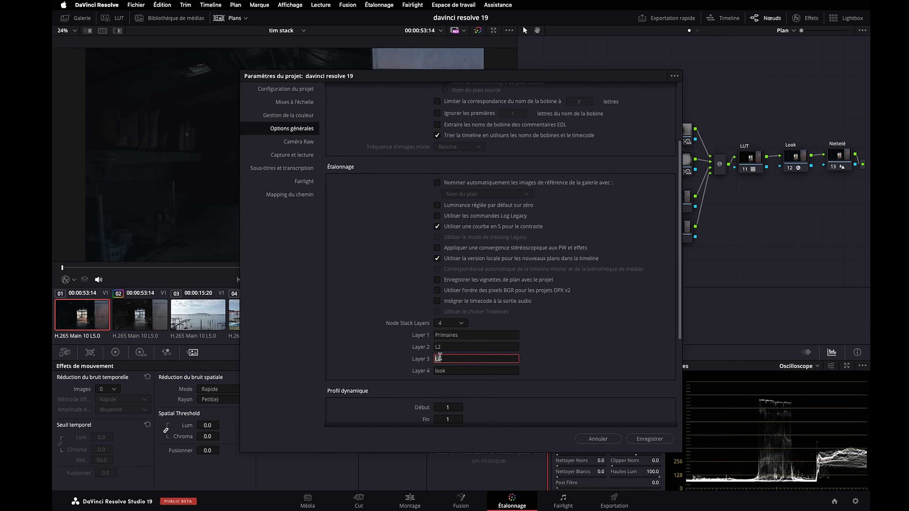
text(conversion)
key(Tab)
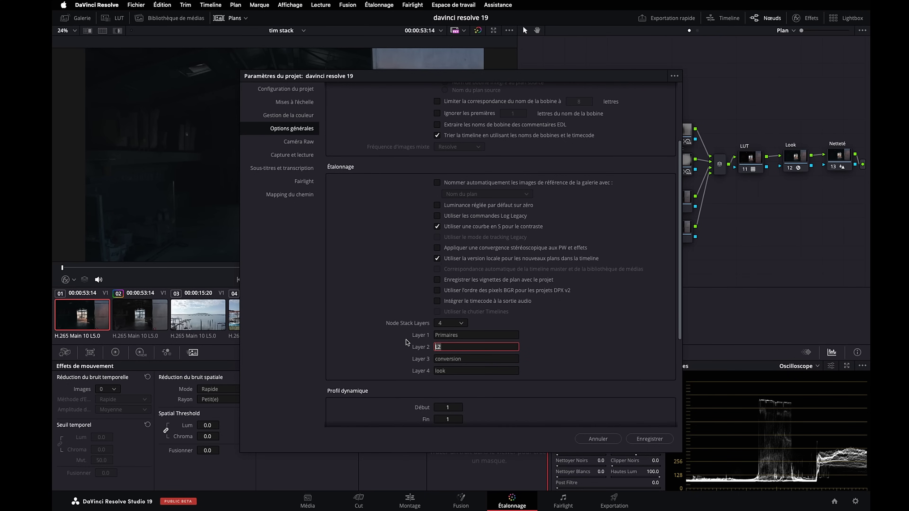
text(secondai)
key(Return)
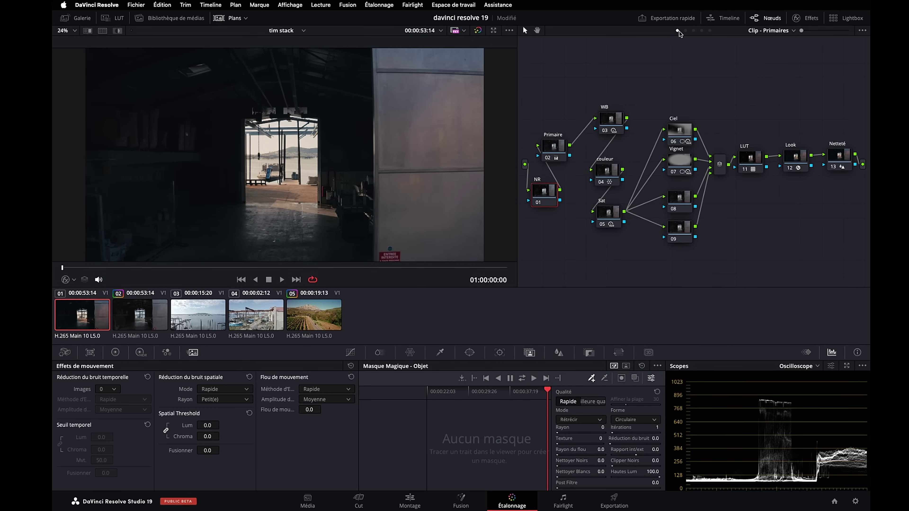
- Browse the timeline, Primaires, secondaires, conversion and look node layers
click(710, 31)
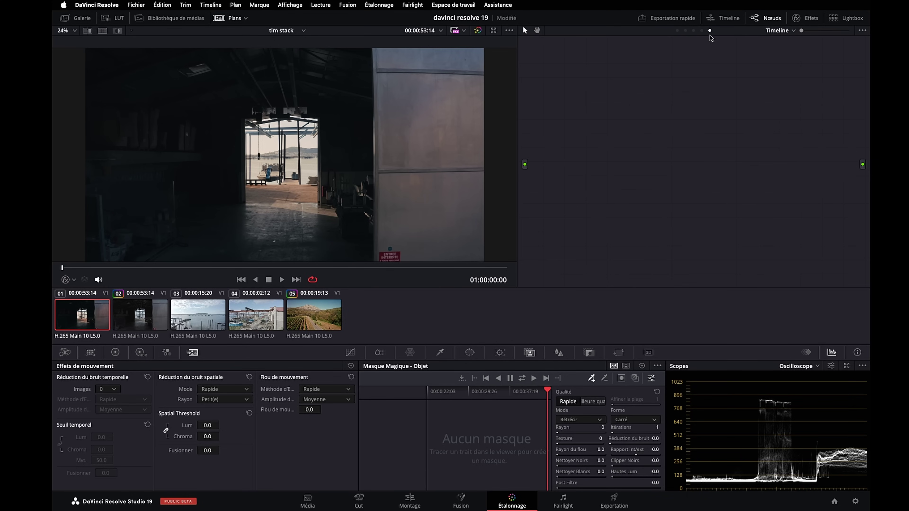
click(676, 31)
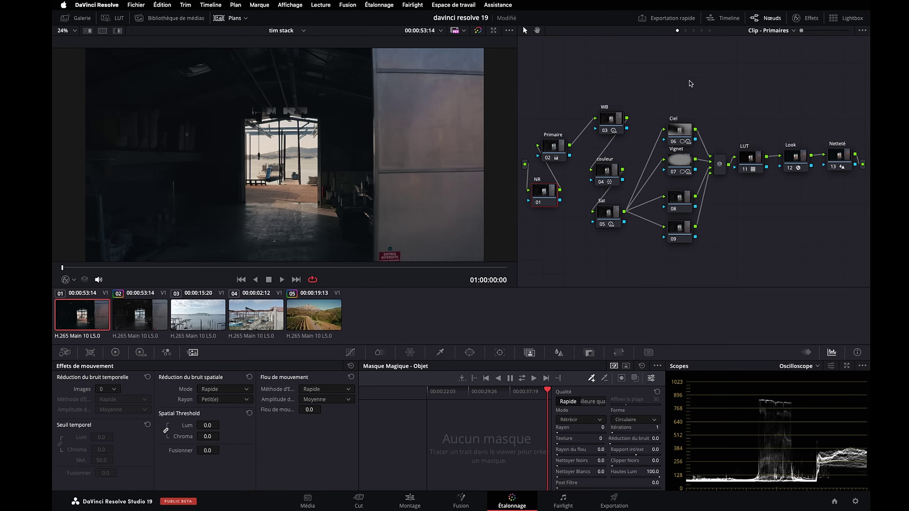
click(685, 31)
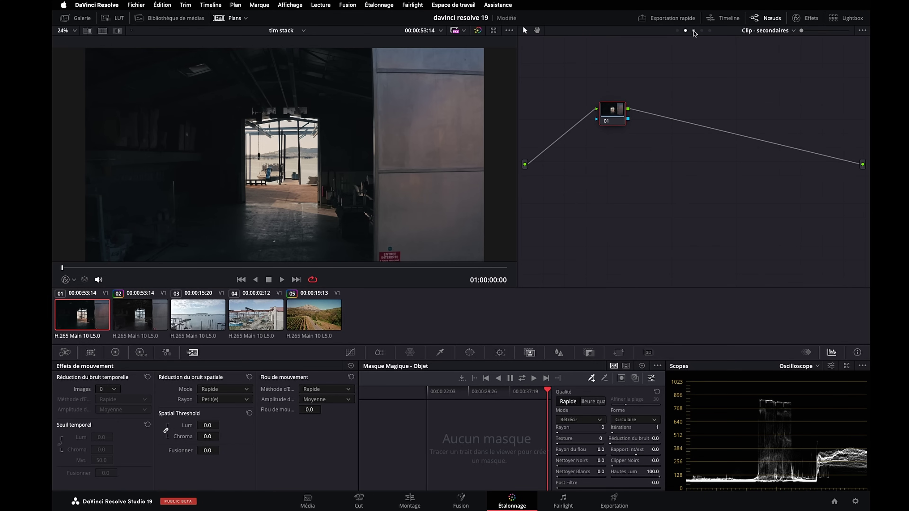
click(693, 31)
click(701, 31)
click(685, 31)
click(677, 31)
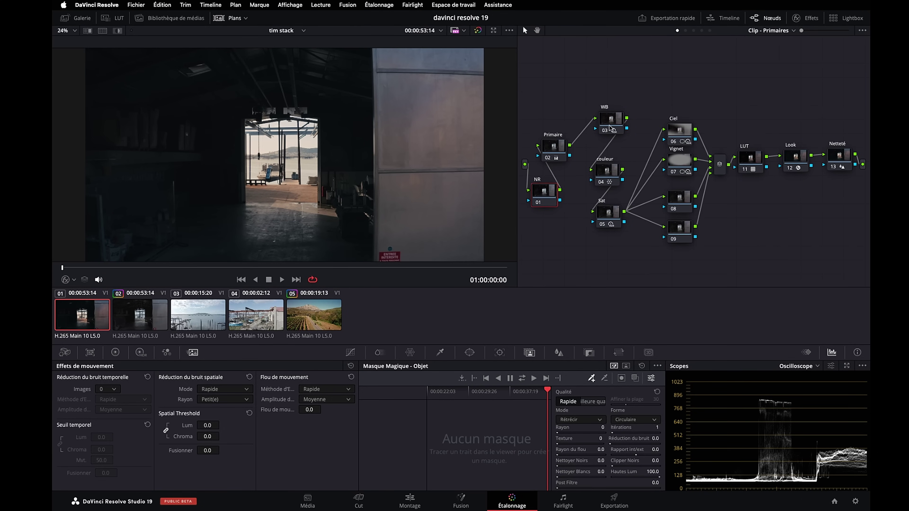
- Select clip 02, tidy its NR and Primaire nodes, and show its secondaires layer
click(141, 320)
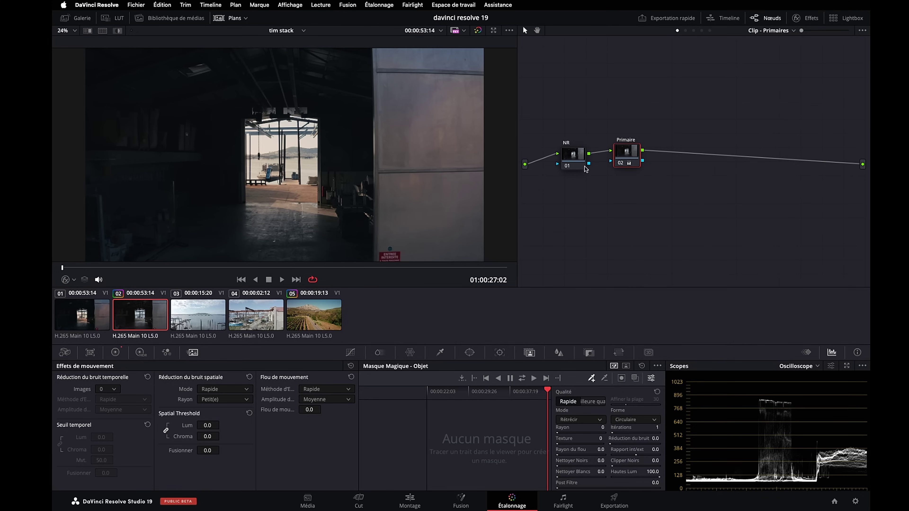
drag(577, 164, 624, 156)
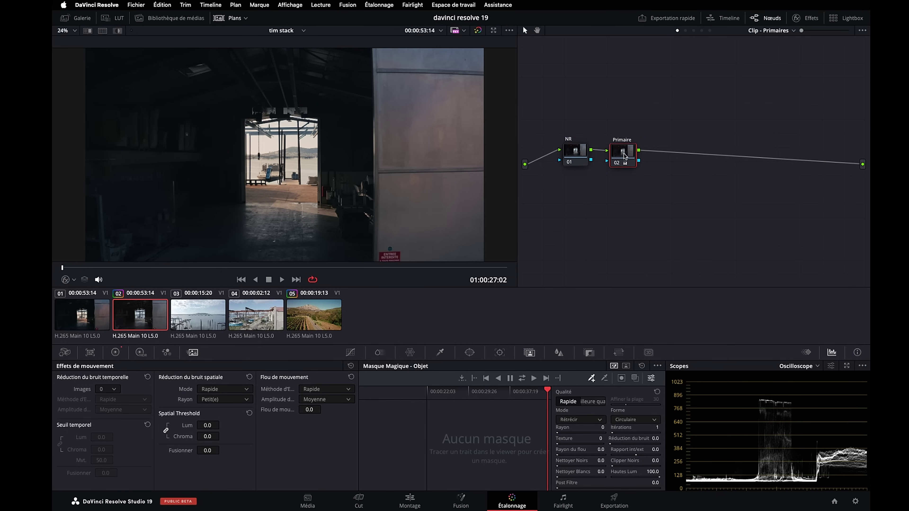
click(685, 31)
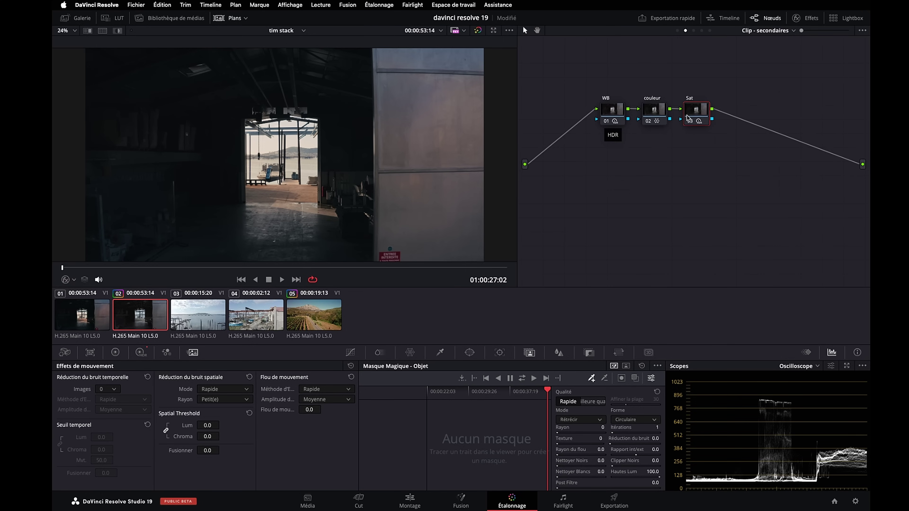
- Replace the secondaires layer name with Couleurs in Project Settings and save
click(855, 501)
drag(475, 348, 398, 347)
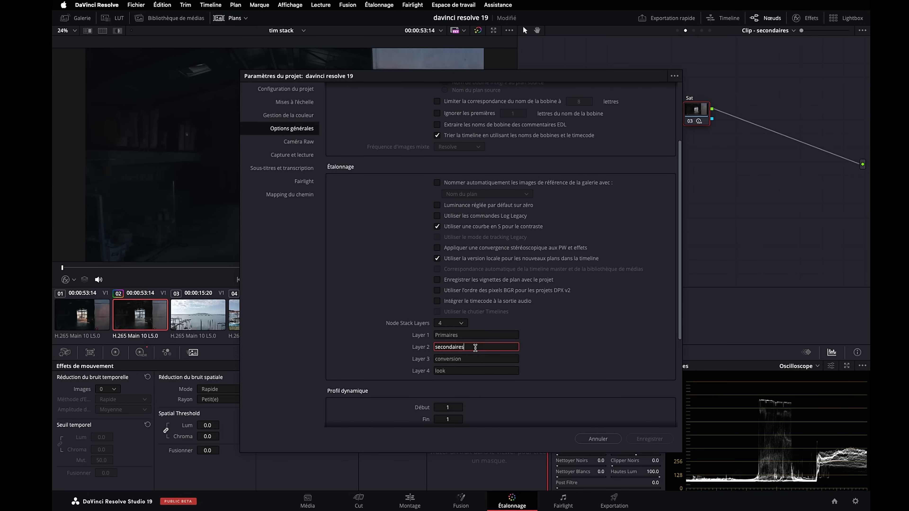
text(C)
text(rs)
key(Return)
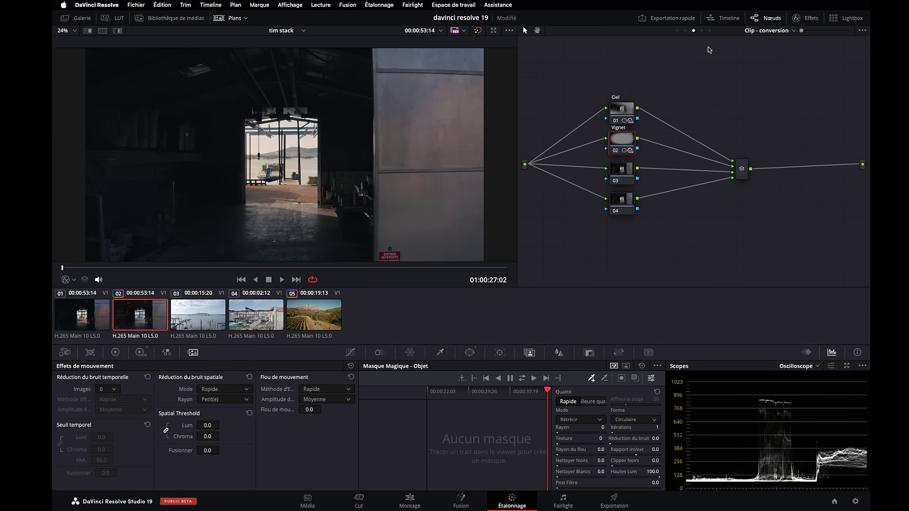
- Review clip 02's look, Couleurs and conversion node layers
click(701, 31)
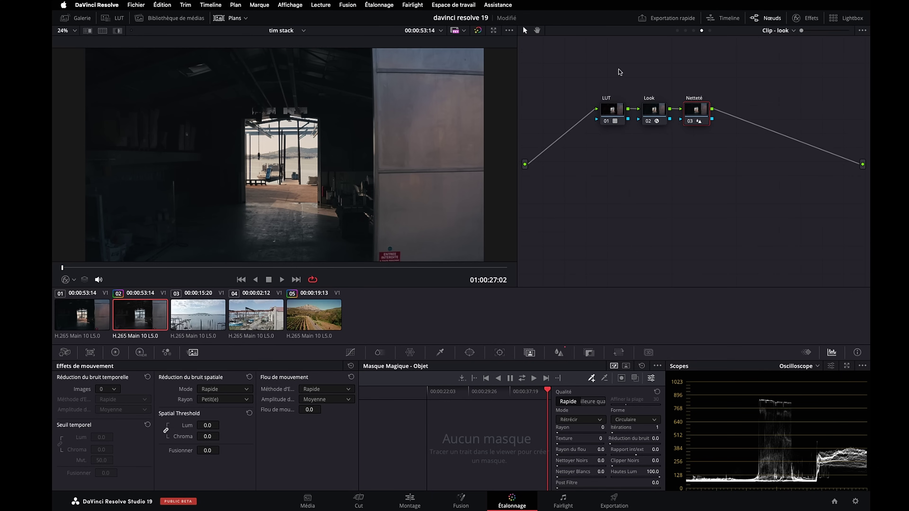
click(685, 31)
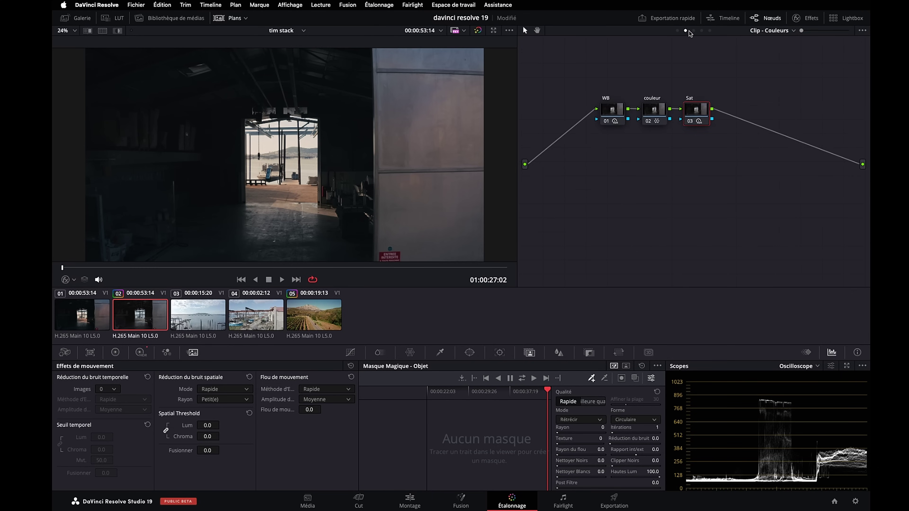
click(693, 31)
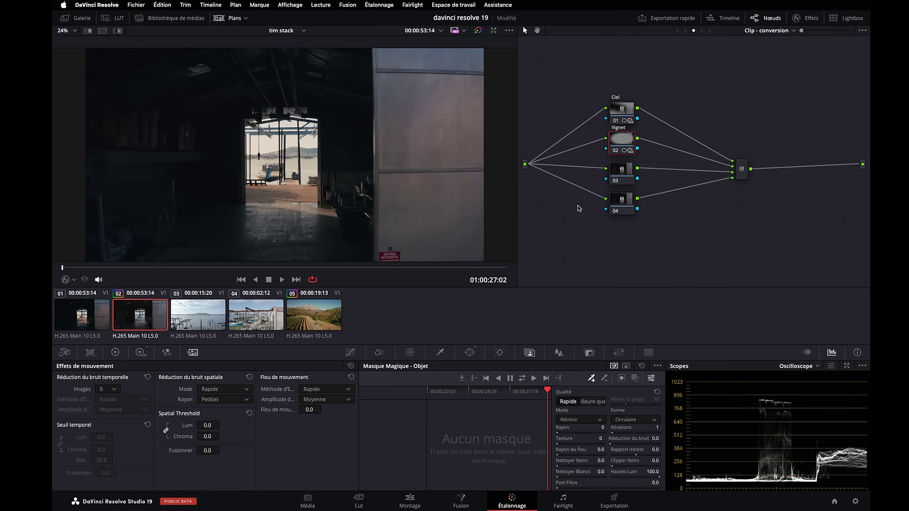
- Grab a still of the current grade and apply its look layer to clip 03, the pier shot
click(87, 20)
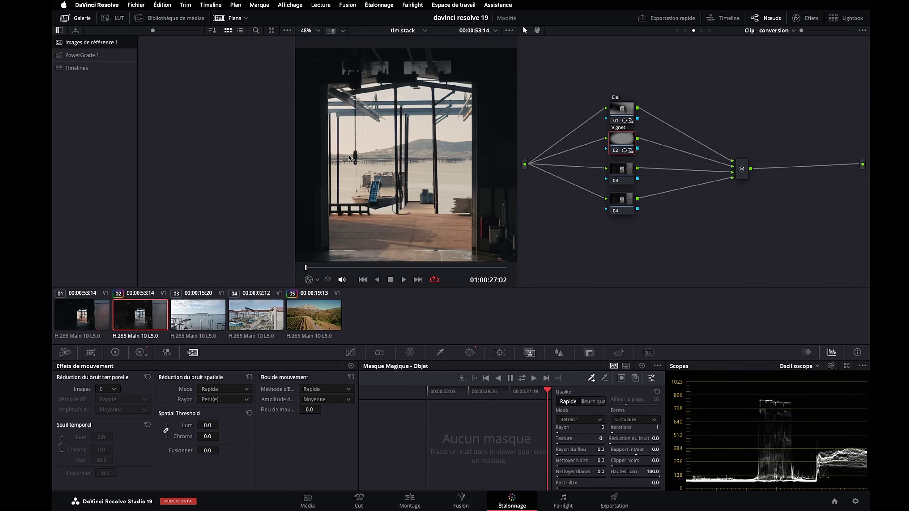
right_click(350, 126)
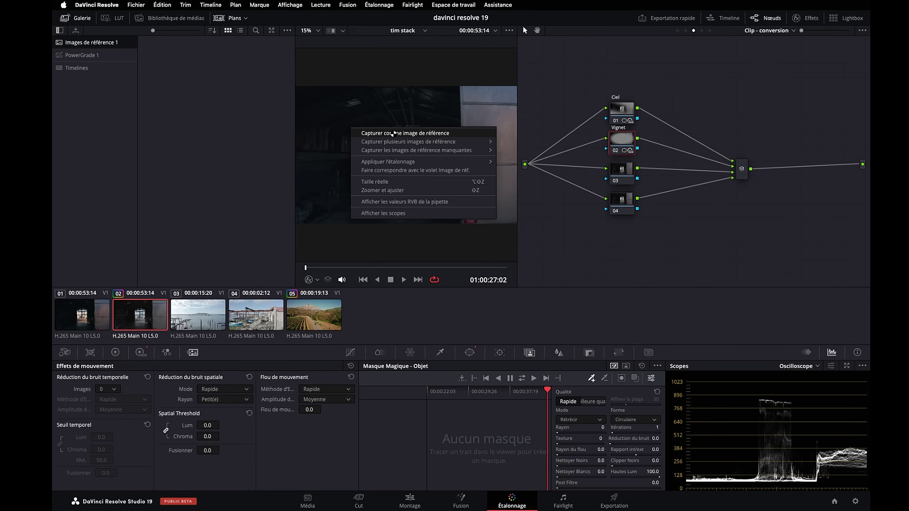
click(391, 133)
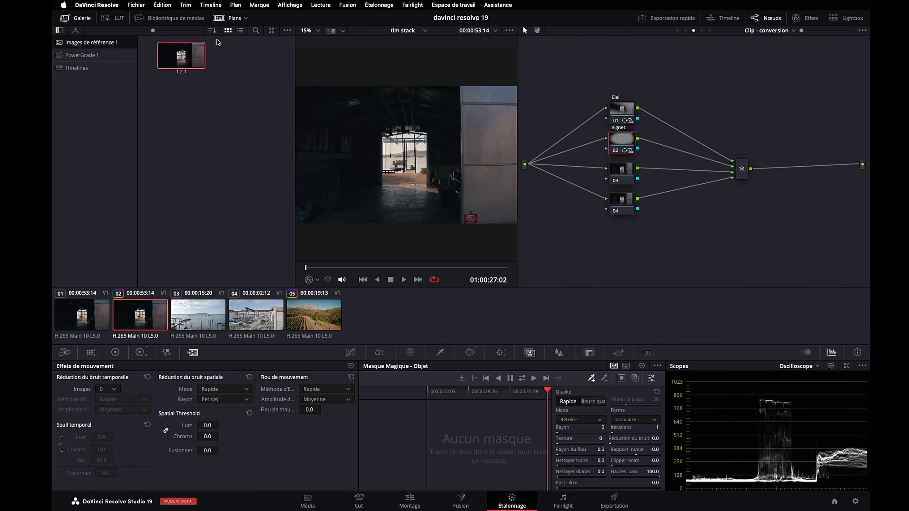
click(204, 324)
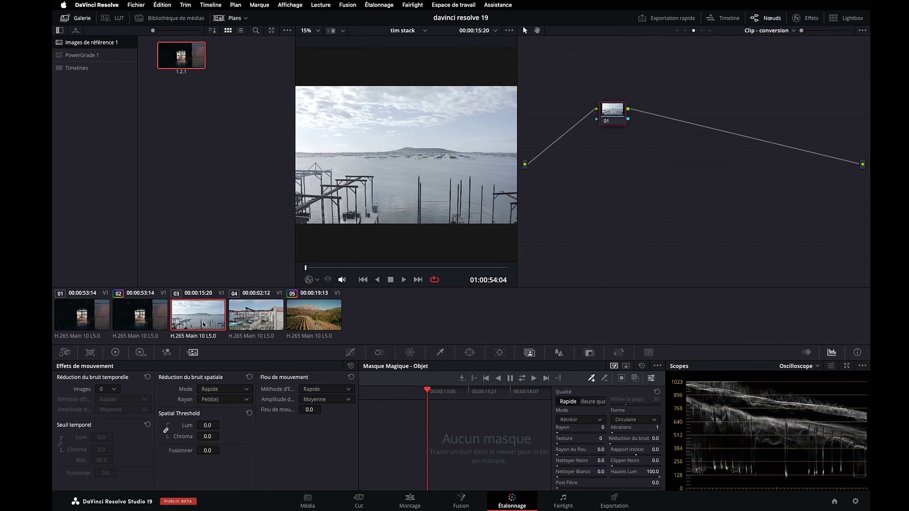
click(701, 31)
right_click(181, 46)
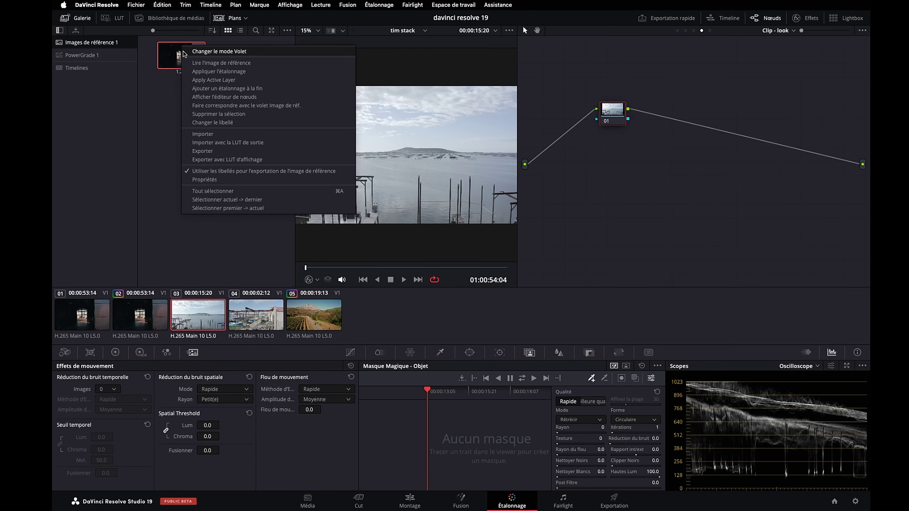
click(213, 79)
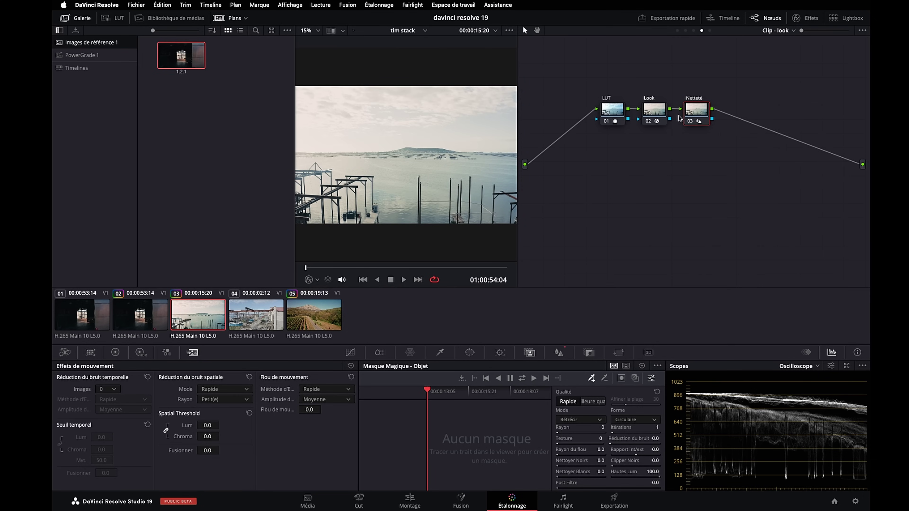
- Apply the still's active look layer to the pier clip from its clip menu
click(693, 31)
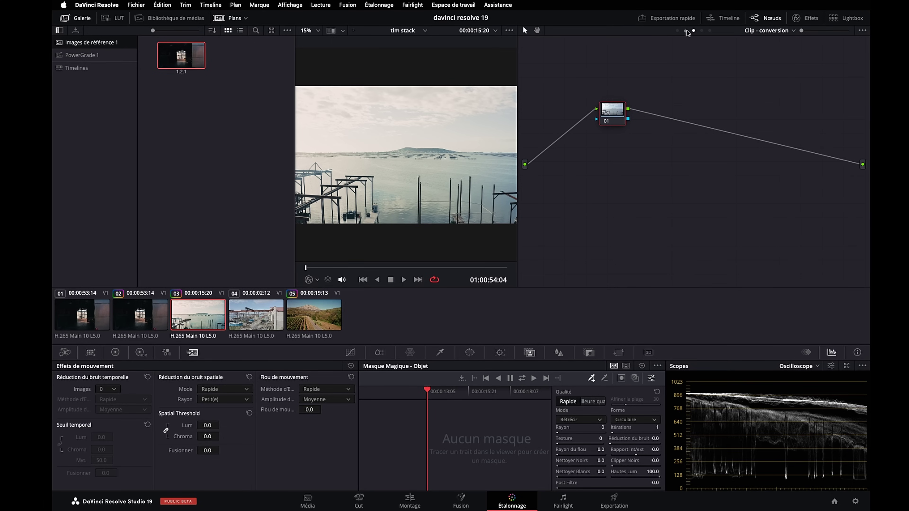
click(685, 31)
click(702, 31)
right_click(182, 60)
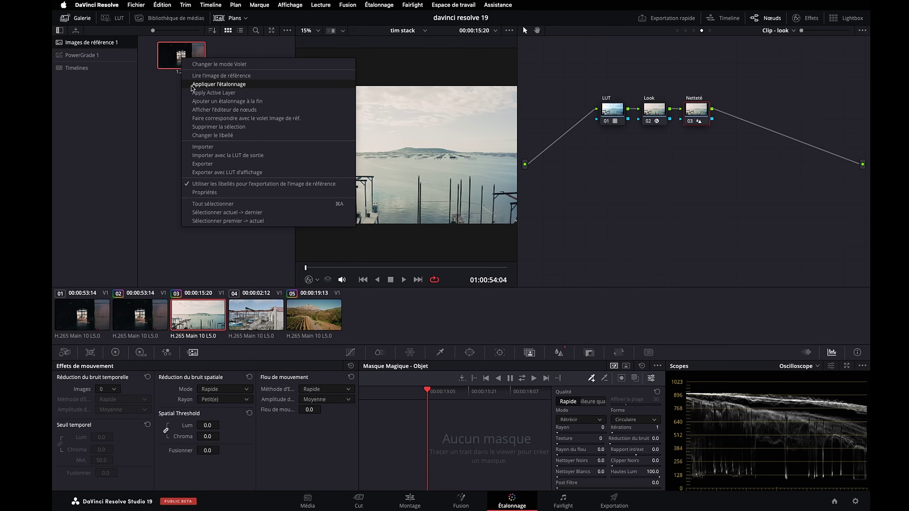
click(213, 85)
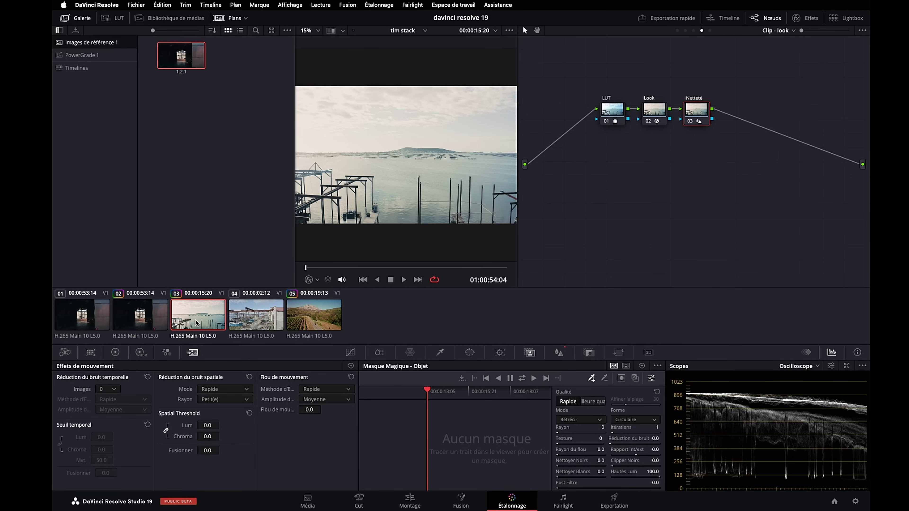
right_click(135, 318)
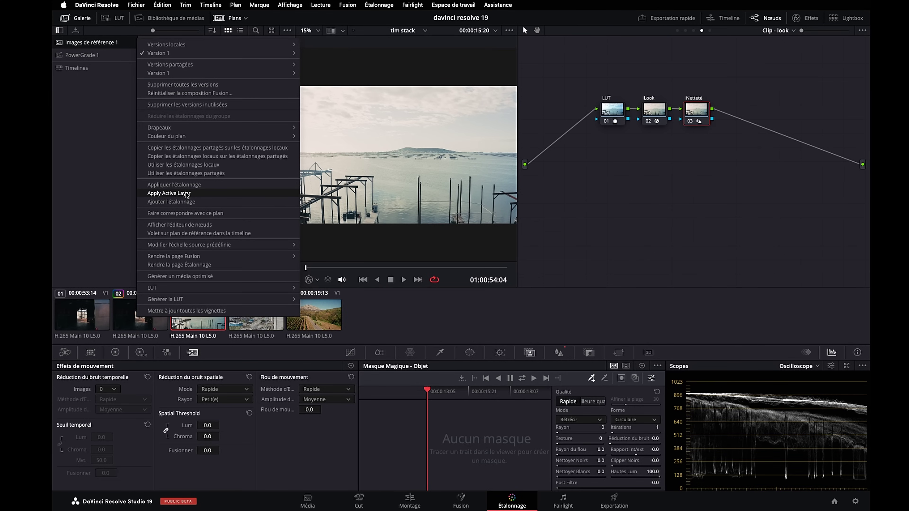
click(640, 189)
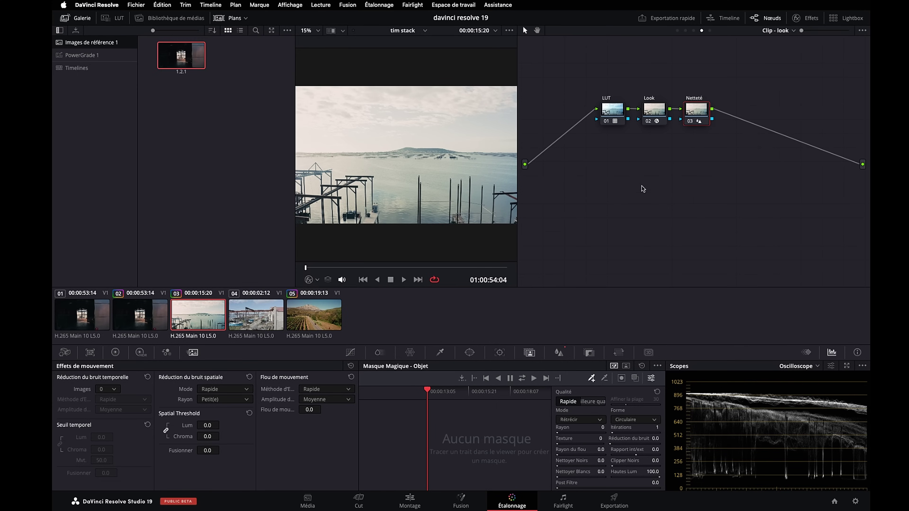
- Apply the still's grade to the pier clip's Couleurs layer
click(693, 31)
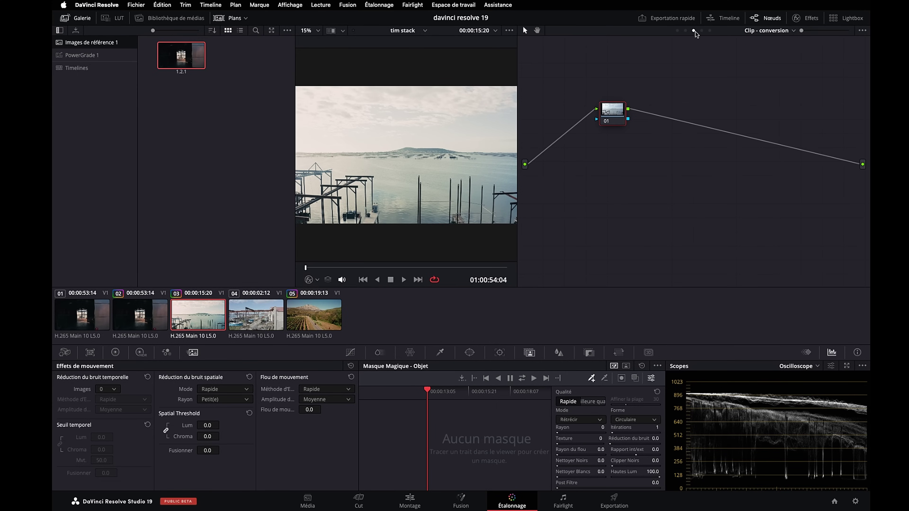
click(685, 30)
right_click(141, 320)
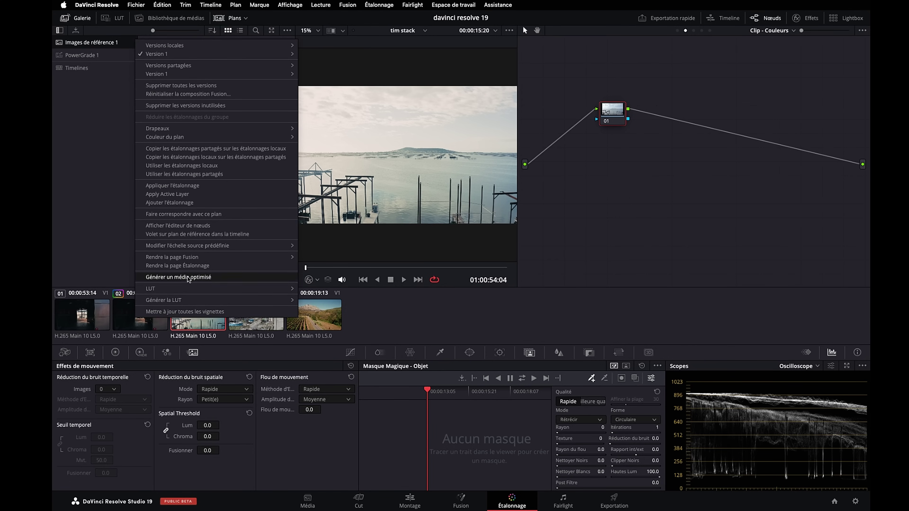
click(193, 197)
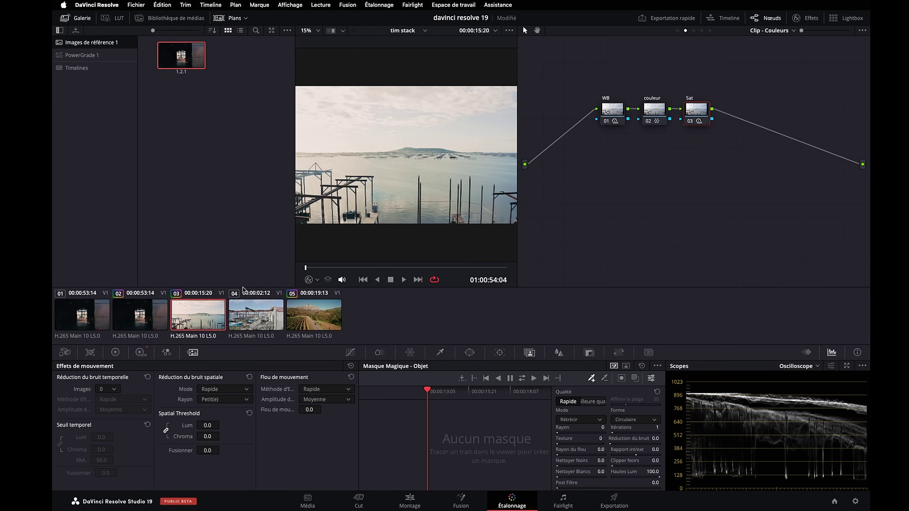
- Reselect clip 03, apply the still's grade again, and review its Couleurs and conversion layers
click(138, 327)
click(199, 324)
right_click(141, 322)
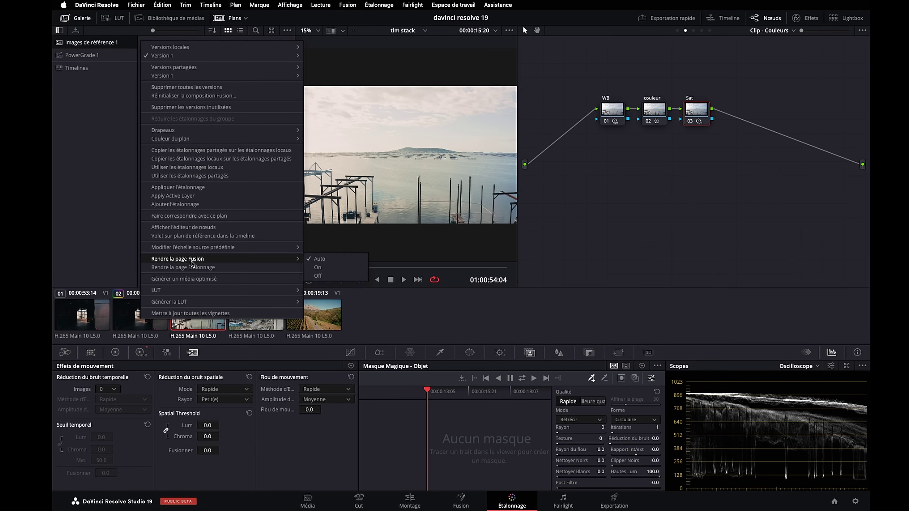
click(207, 191)
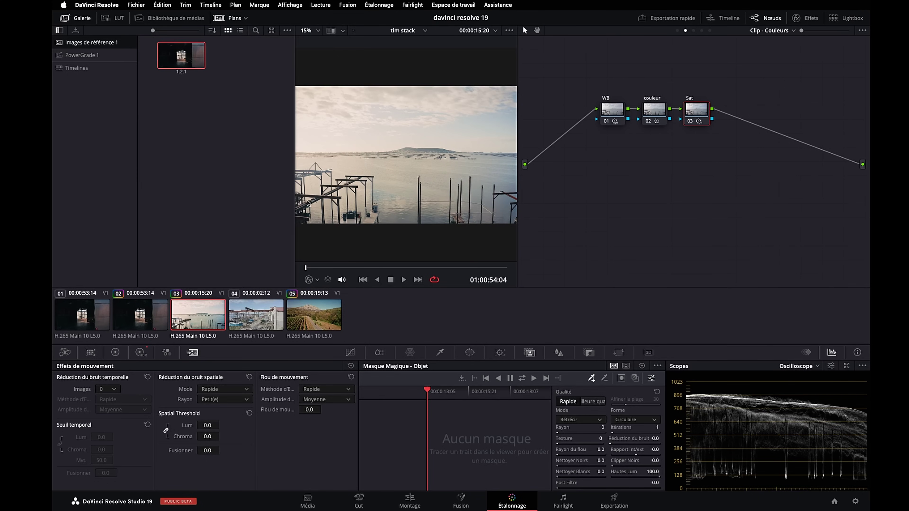
click(686, 31)
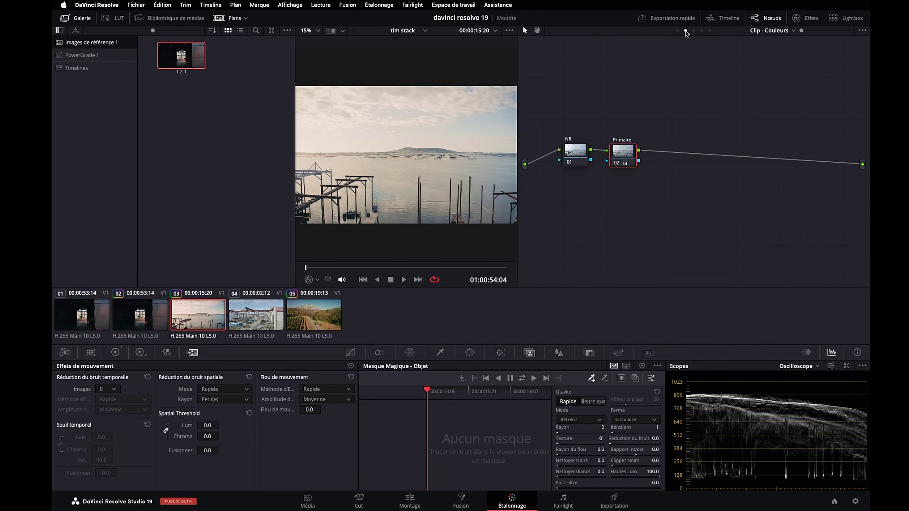
click(693, 31)
- Add an sEllipse, shrink the white circle, and merge an sRectangle bar across it
key(shift+5)
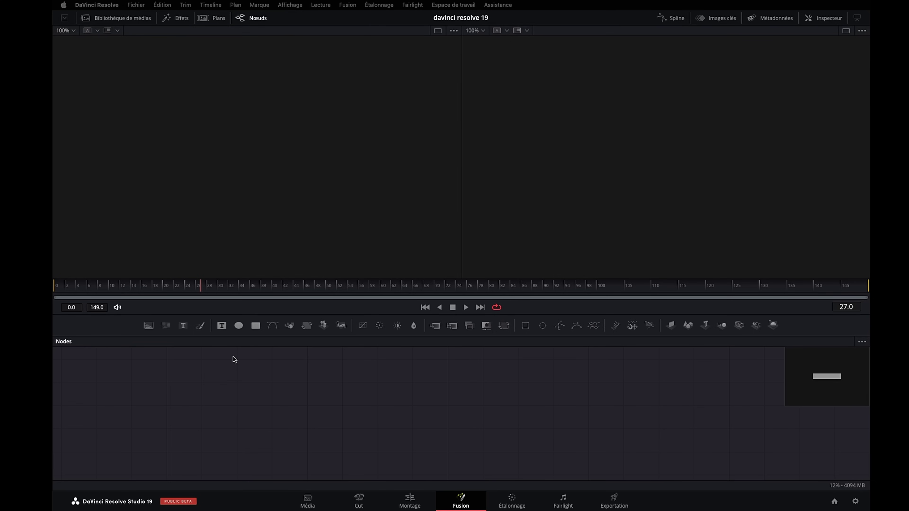
click(239, 327)
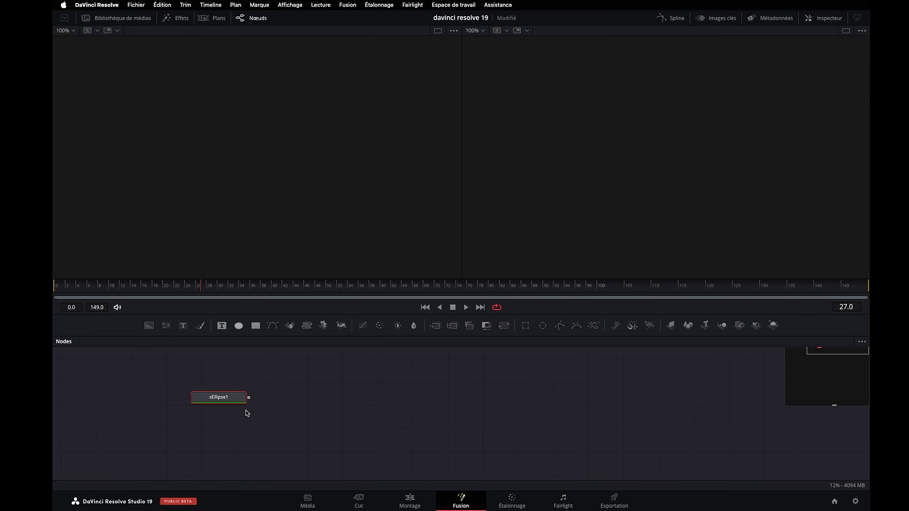
key(1)
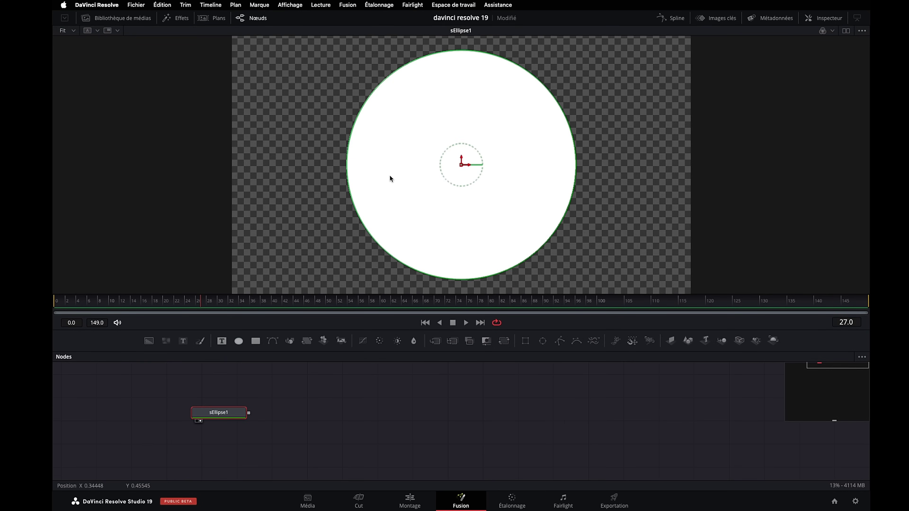
drag(384, 194, 399, 212)
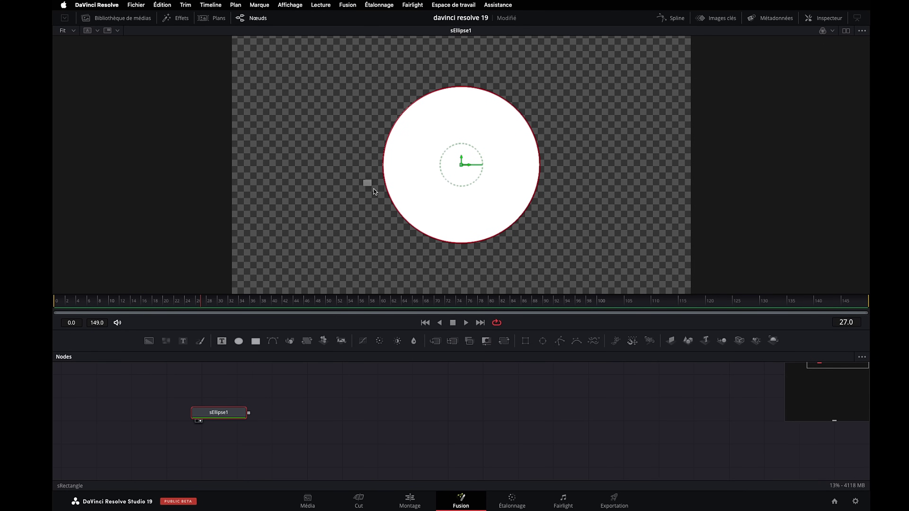
drag(373, 189, 376, 190)
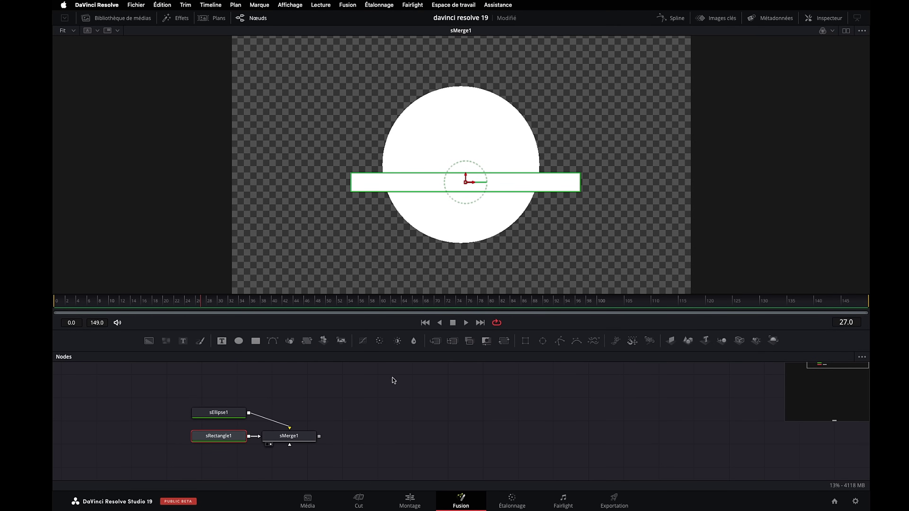
- Add an sText node reading 'Pix N Light' at size 0.0827, tracking 1.197, with dual viewers
key(shift+space)
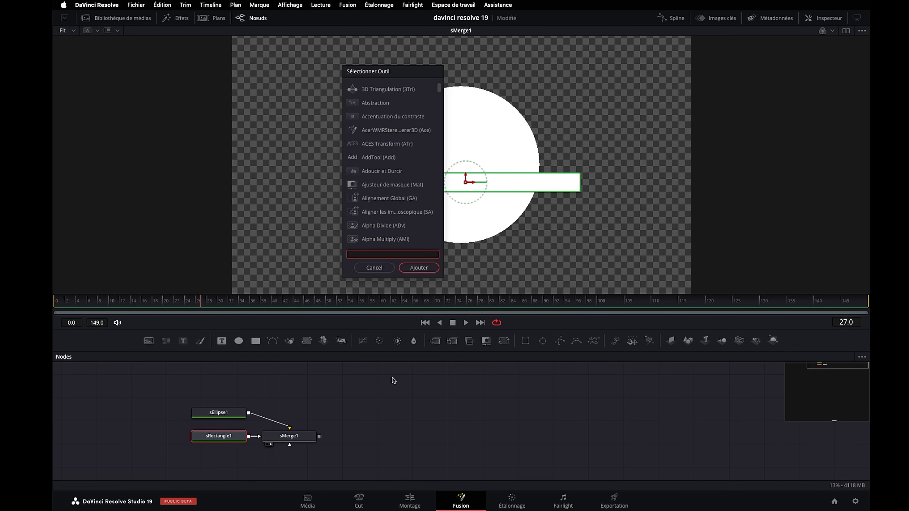
text(ste)
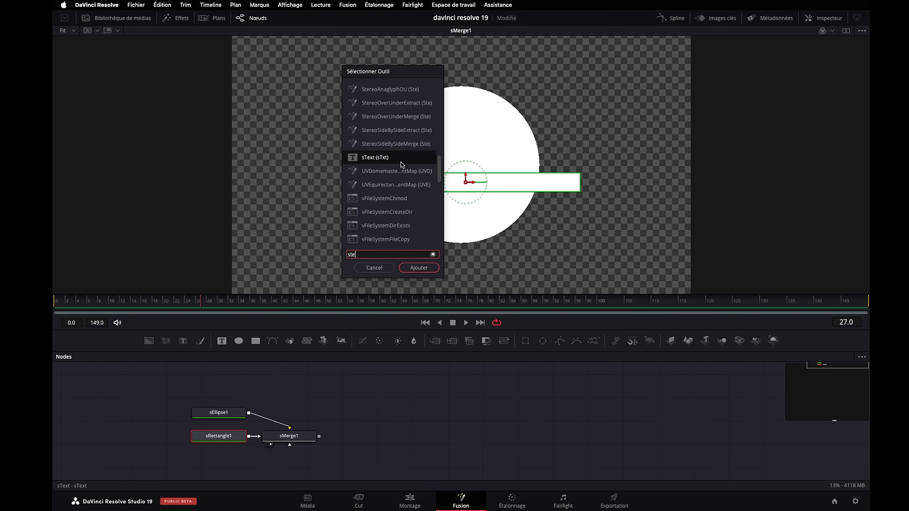
text(xt)
key(Return)
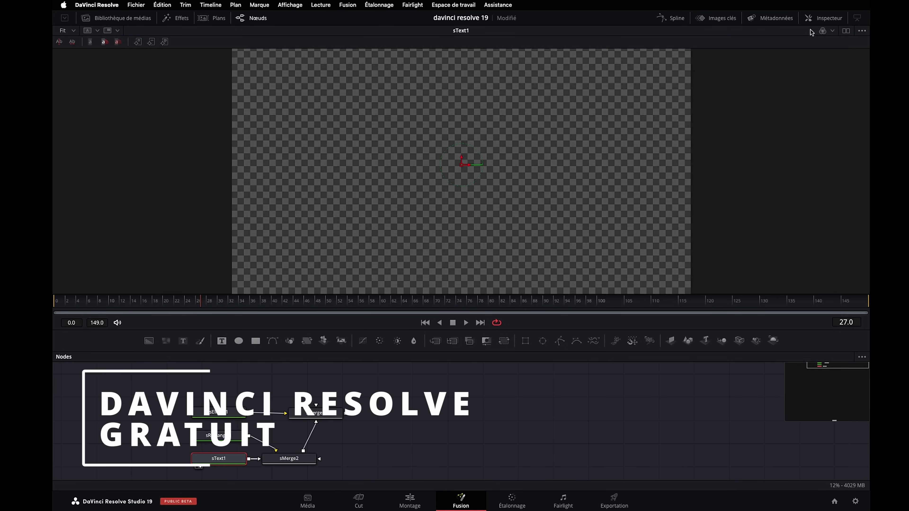
click(815, 19)
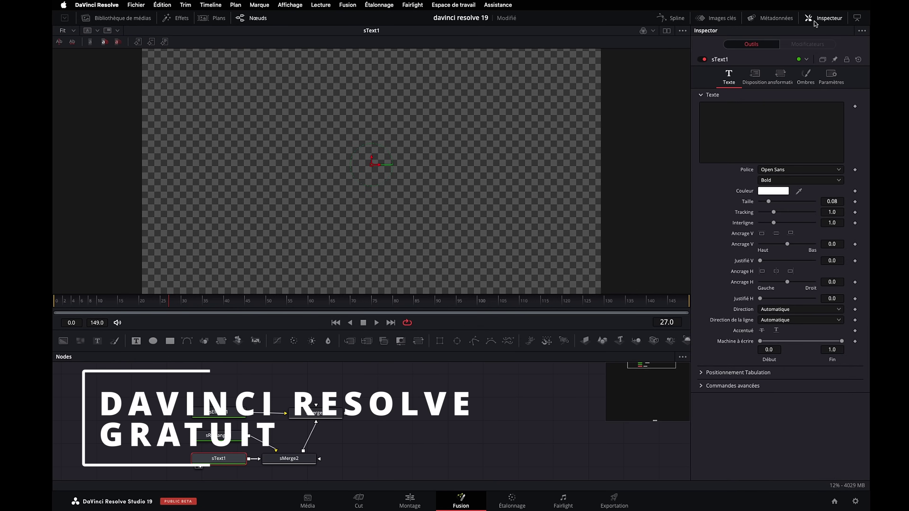
click(728, 116)
text(Pix N Light)
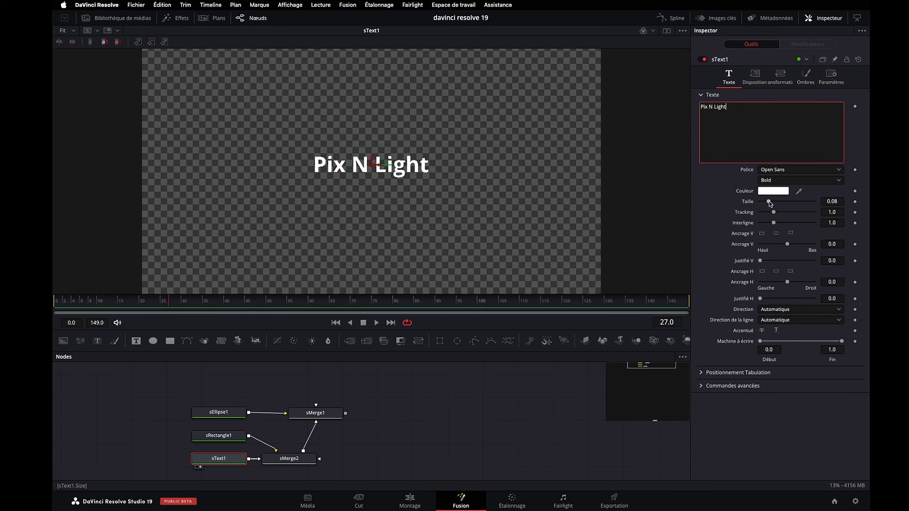
drag(768, 201, 776, 212)
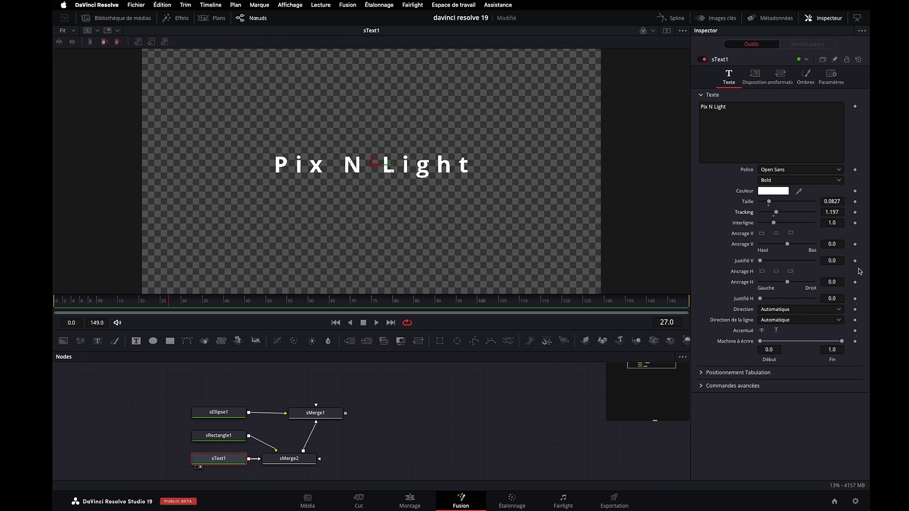
click(666, 31)
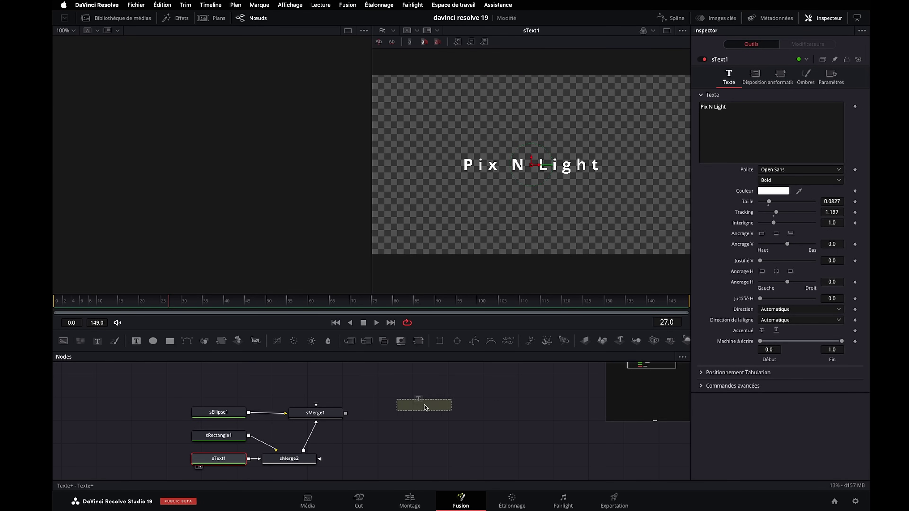
- Add a Text+ node reading 'Pix N Light' and reduce its font size
drag(99, 342, 418, 388)
key(1)
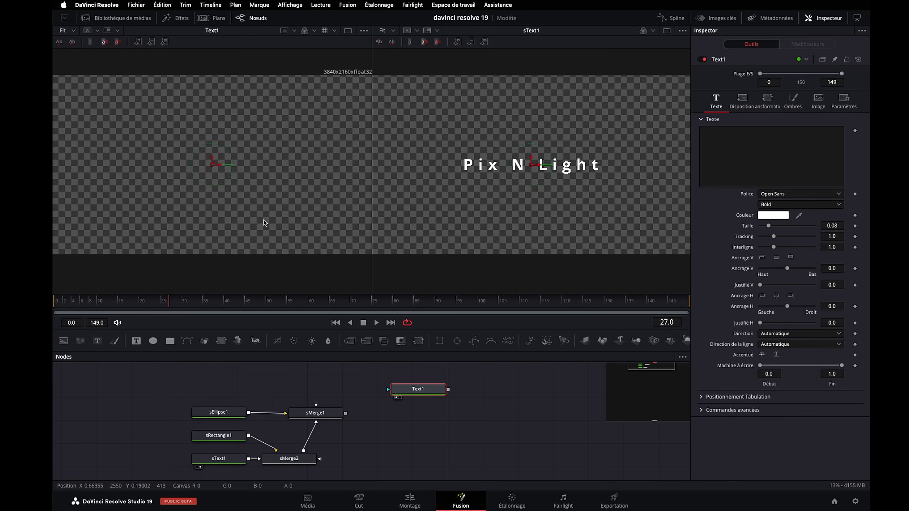
click(742, 138)
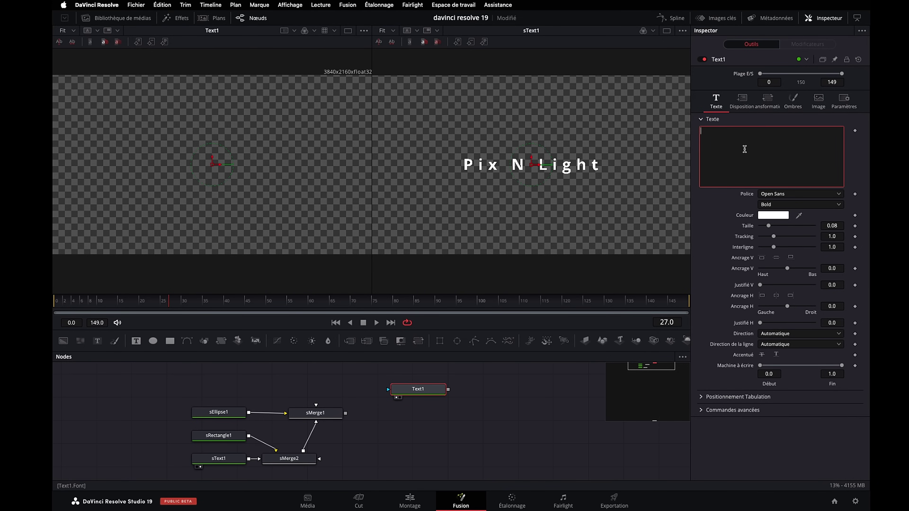
text(Pix )
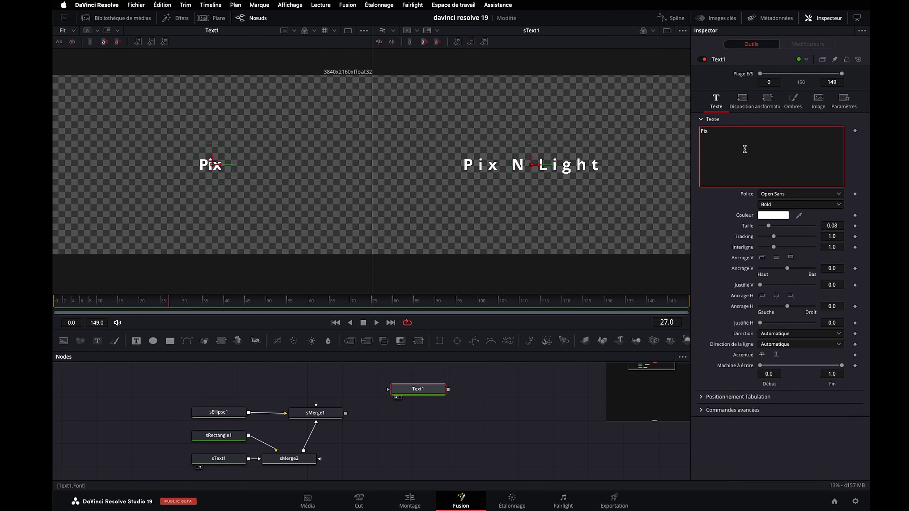
text(N Light)
drag(769, 225, 765, 228)
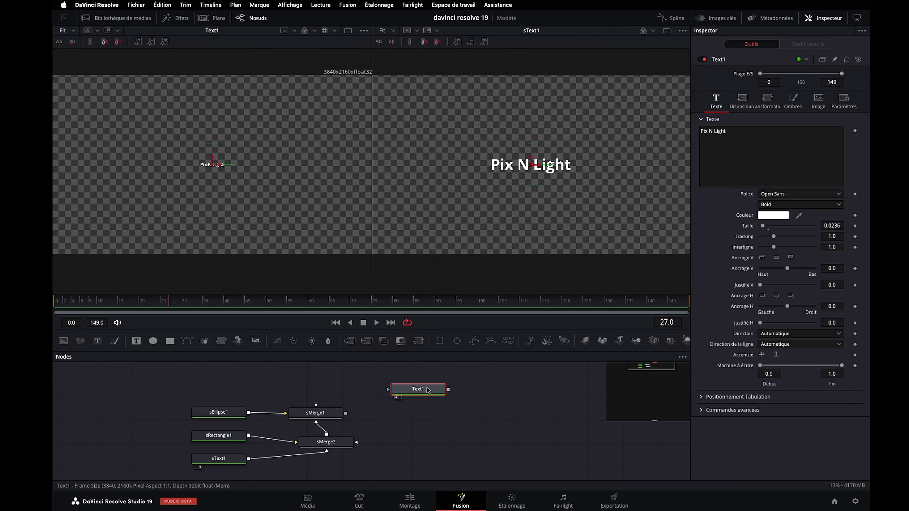
- Add a Transform1 node after Text1 and set its size to 15
click(418, 341)
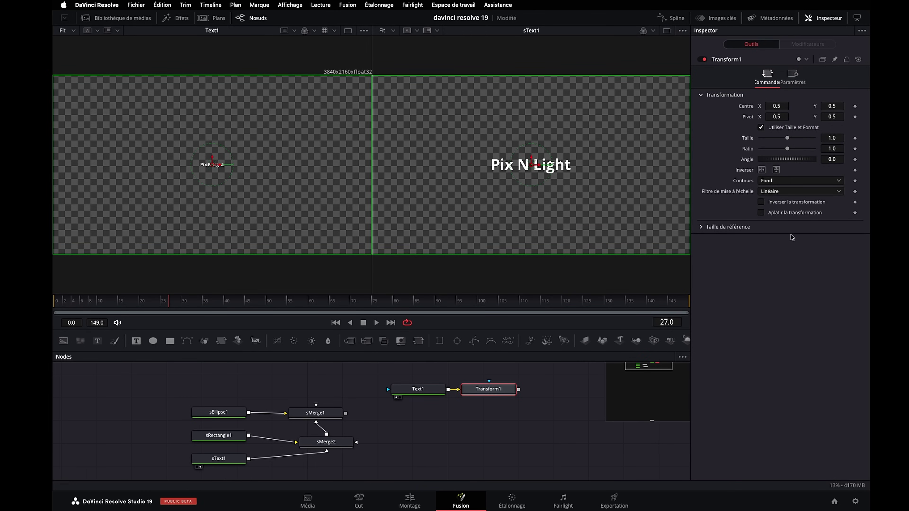
drag(789, 139, 794, 139)
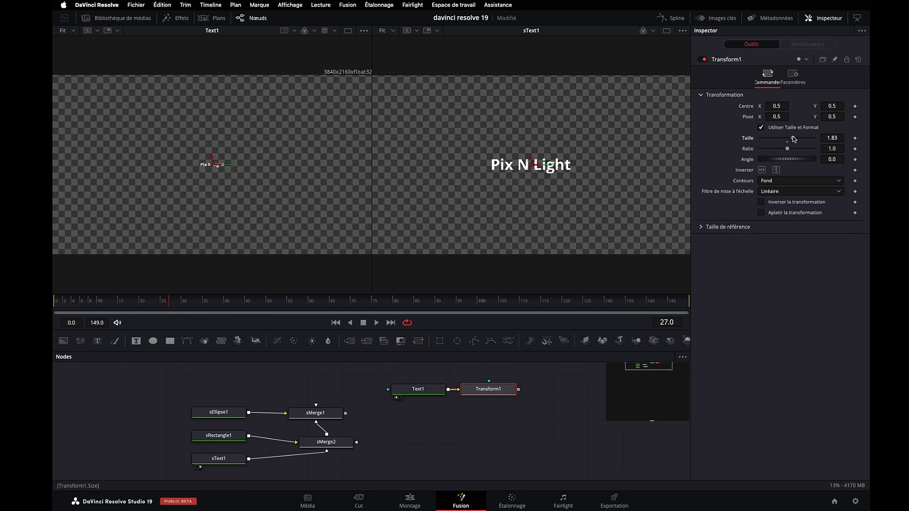
key(1)
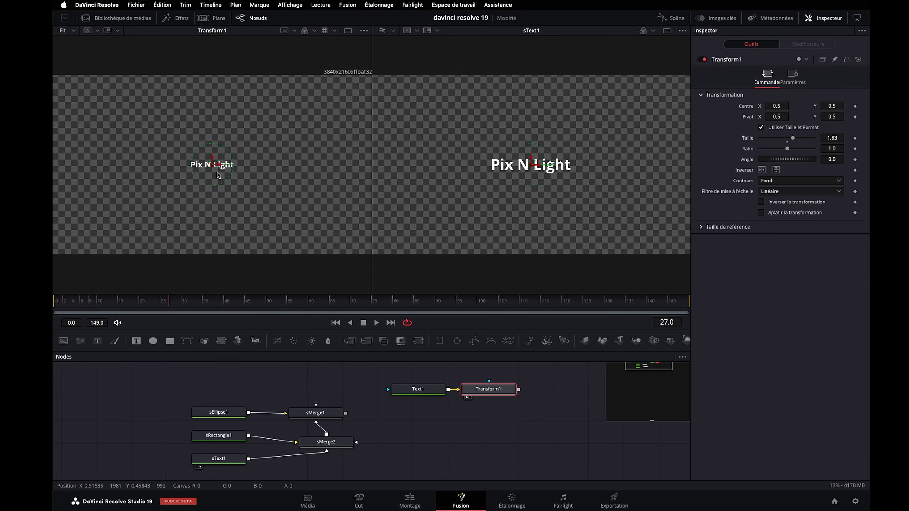
click(822, 139)
text(5)
key(Return)
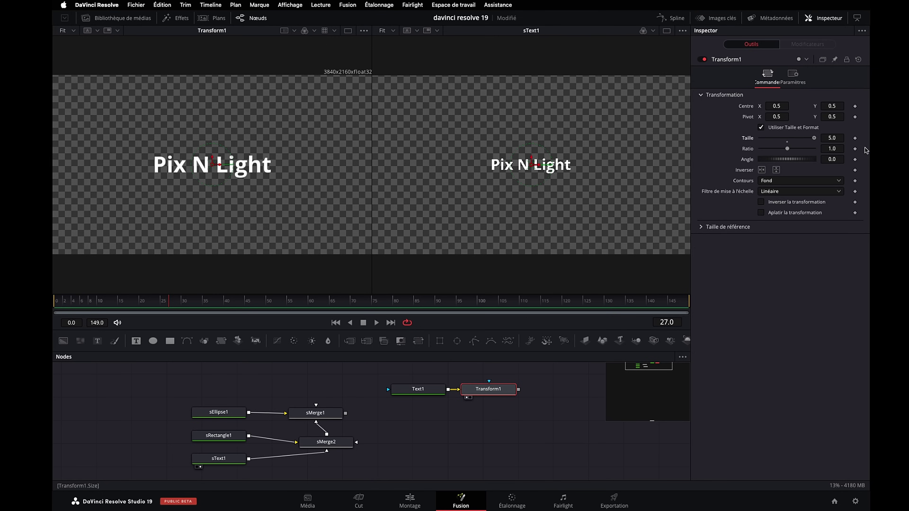
text(15)
key(Tab)
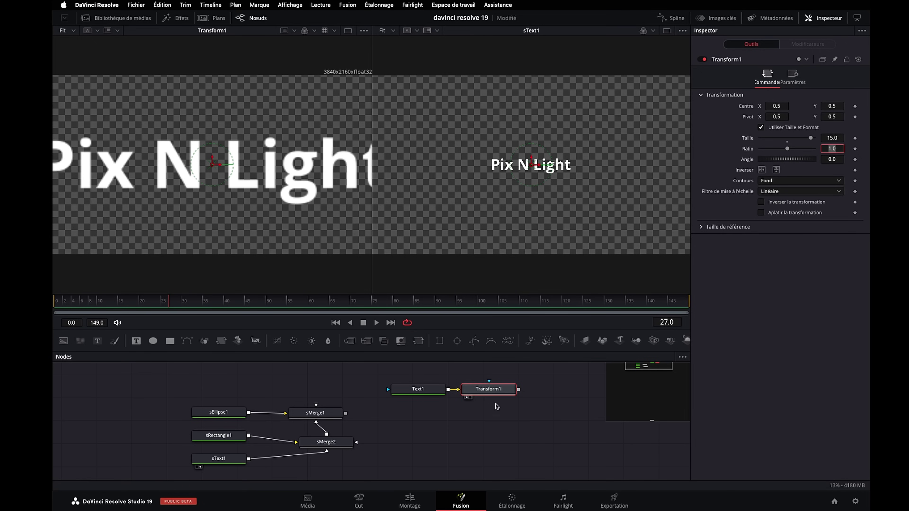
mouse_move(494, 389)
mouse_down()
mouse_move(501, 383)
mouse_move(489, 394)
mouse_up()
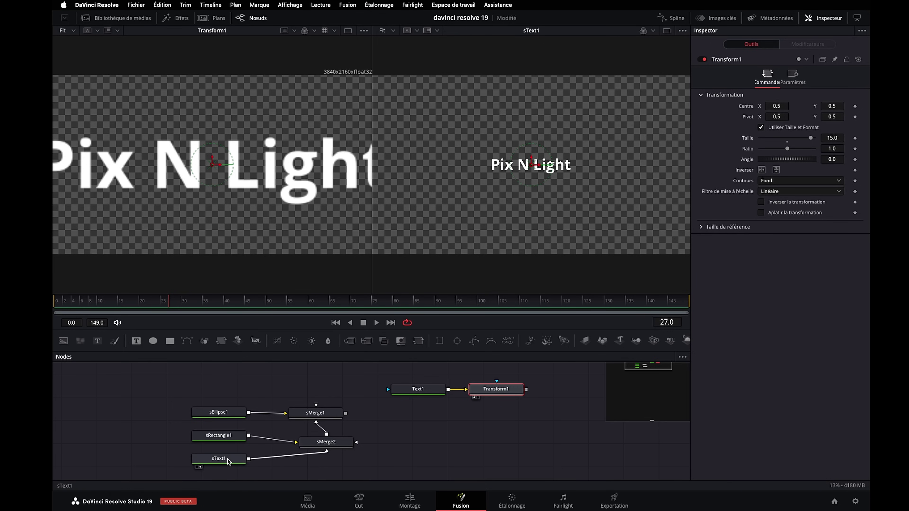
- Insert an sTransform between sText1 and sMerge2 and shrink the sText1 size
drag(228, 462, 423, 466)
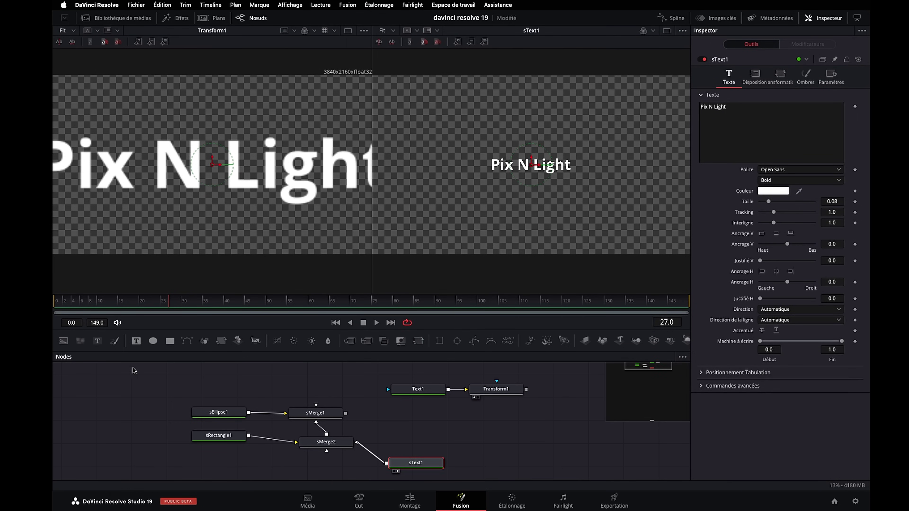
click(221, 342)
mouse_move(344, 459)
mouse_down()
mouse_move(393, 443)
mouse_move(477, 211)
mouse_up()
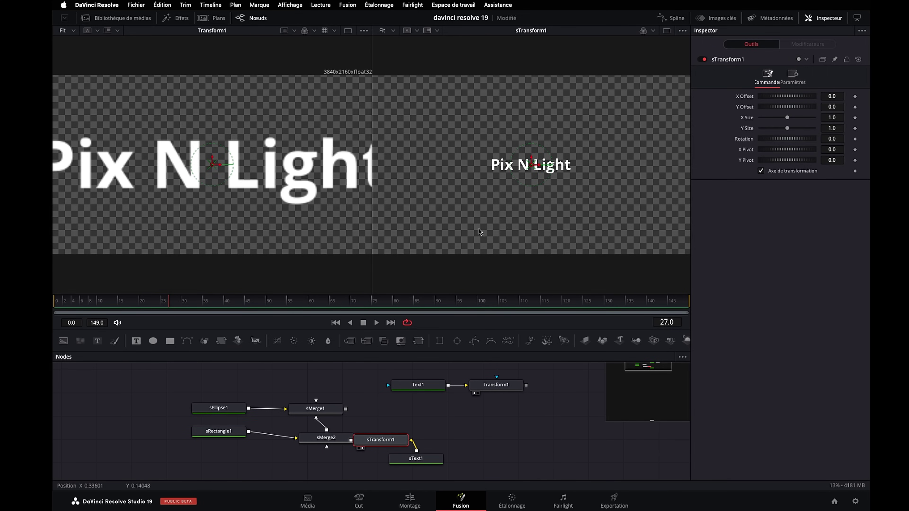
click(417, 460)
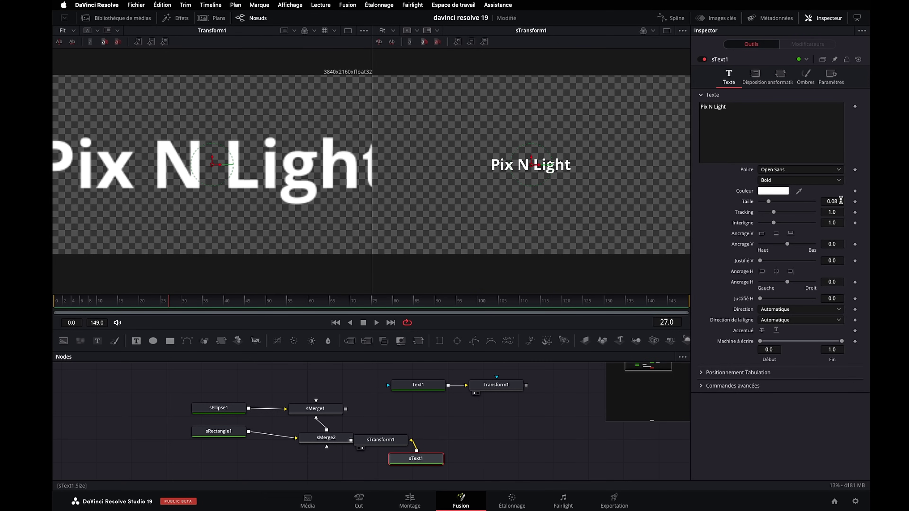
drag(841, 200, 823, 201)
drag(397, 440, 431, 437)
- Set sTransform1's X and Y Size to 15
click(832, 117)
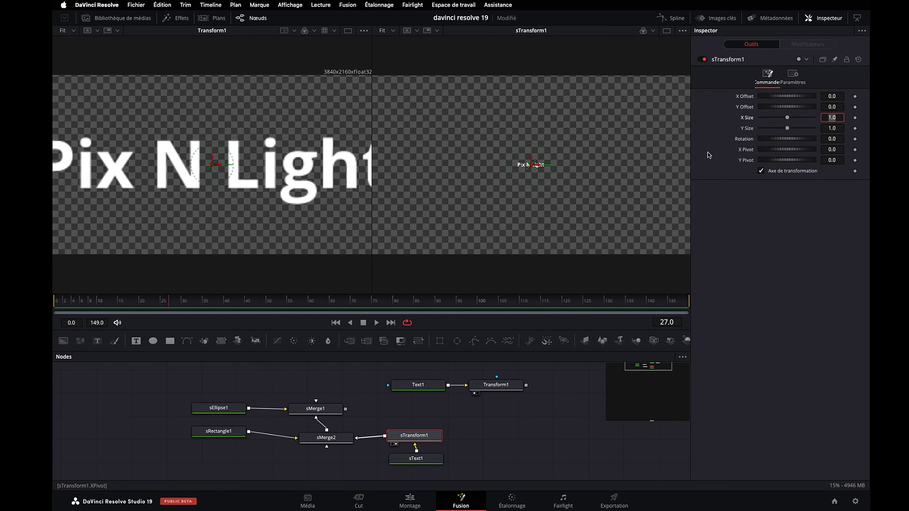
drag(787, 117, 831, 124)
click(834, 118)
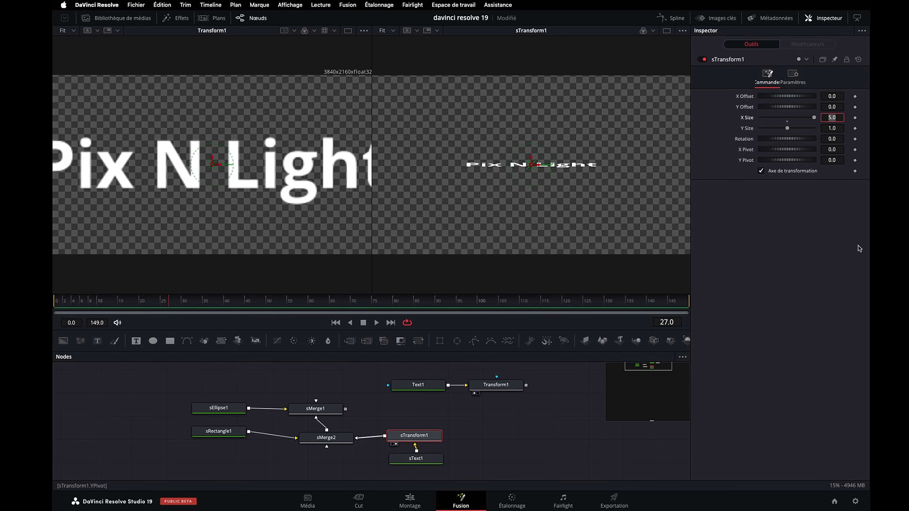
key(Tab)
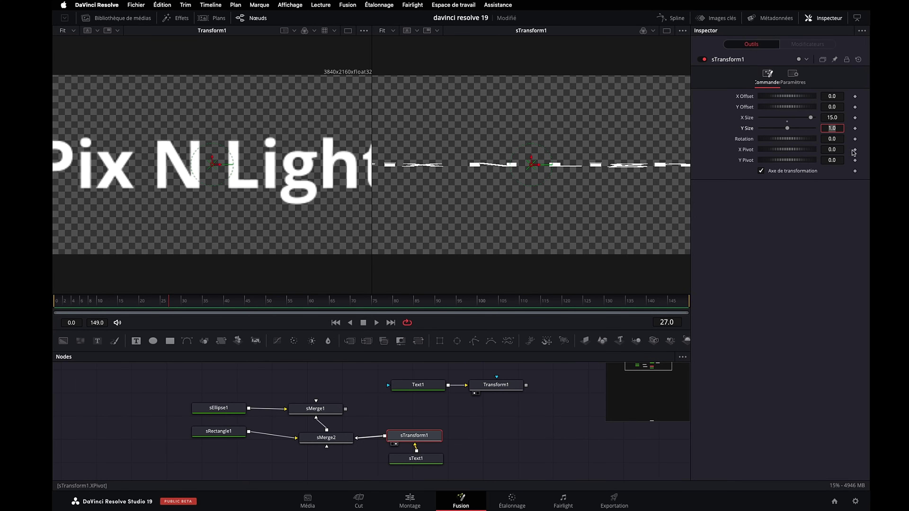
text(15)
key(Tab)
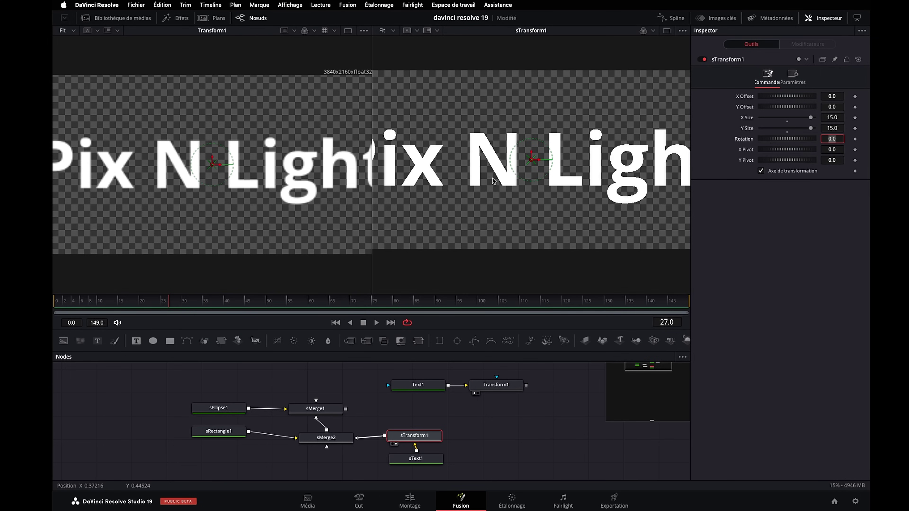
scroll(494, 179, up, 2)
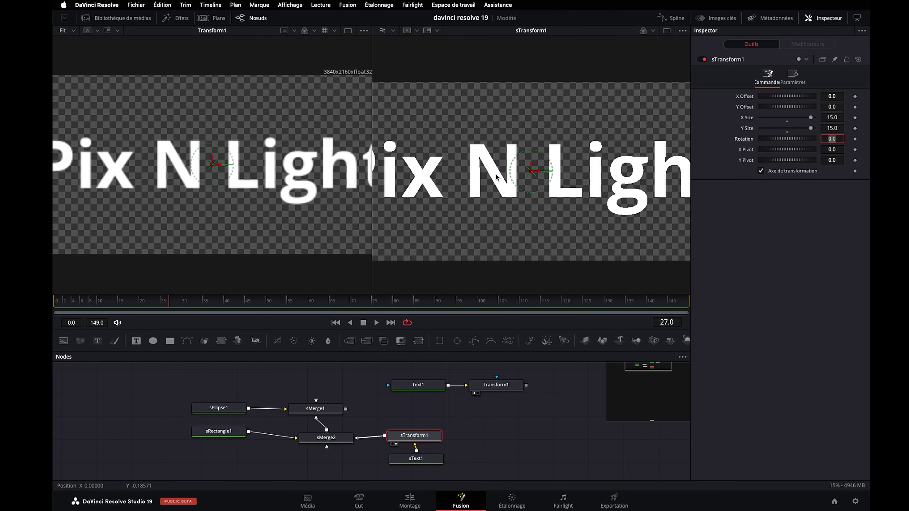
scroll(496, 178, down, 1)
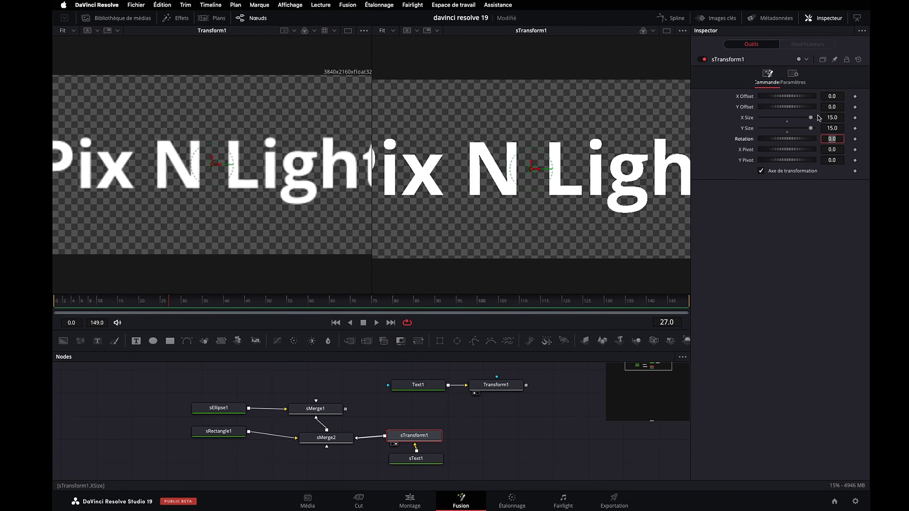
- Raise X Size to 20, trim it back slightly, and save the project
double_click(832, 118)
text(20)
key(Return)
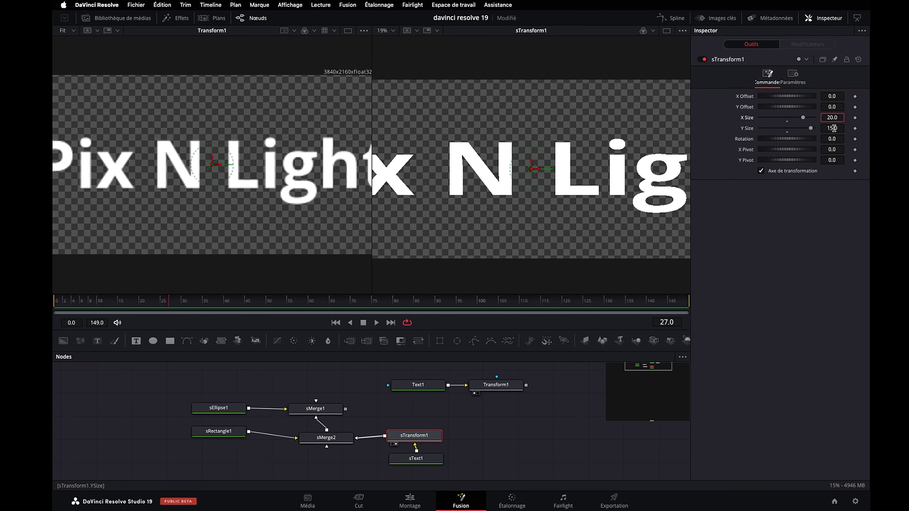
double_click(834, 128)
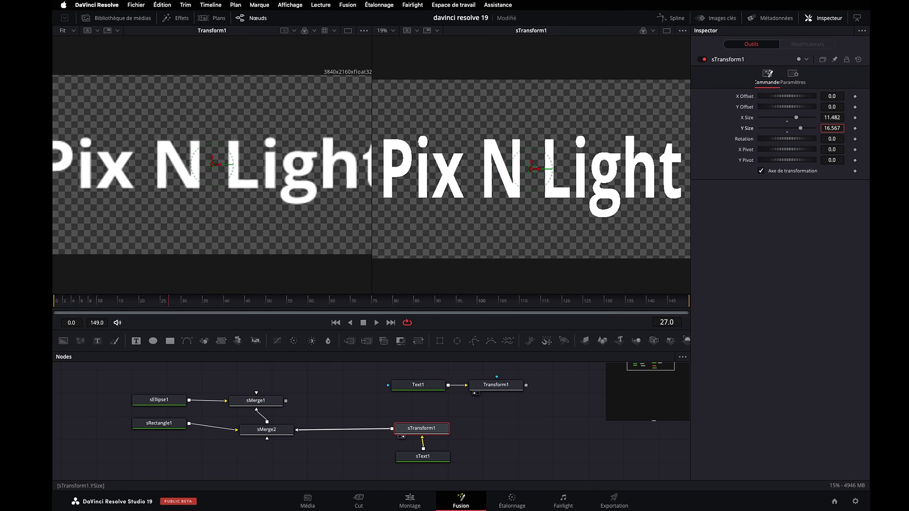
drag(838, 118, 831, 118)
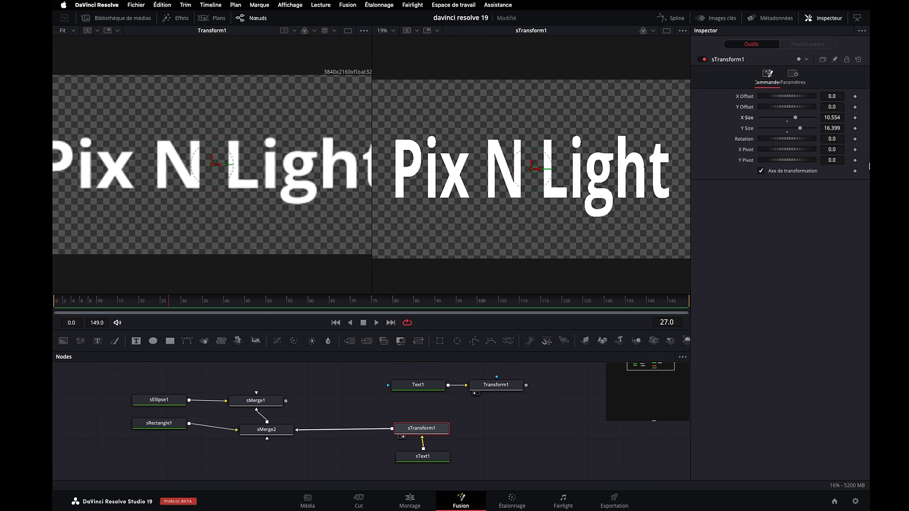
key(ctrl+s)
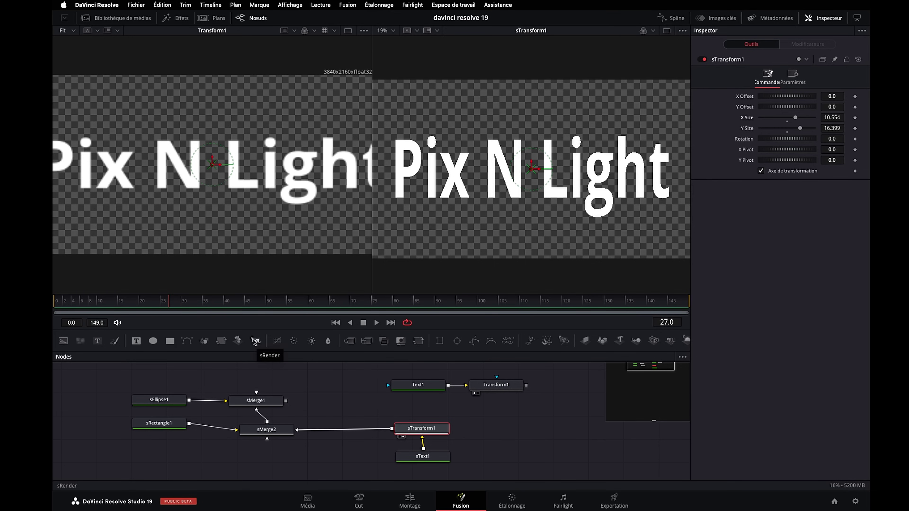
- Add an Extrude3D with depth 0.0394 and view the lit letters in a single 3D viewer
click(238, 342)
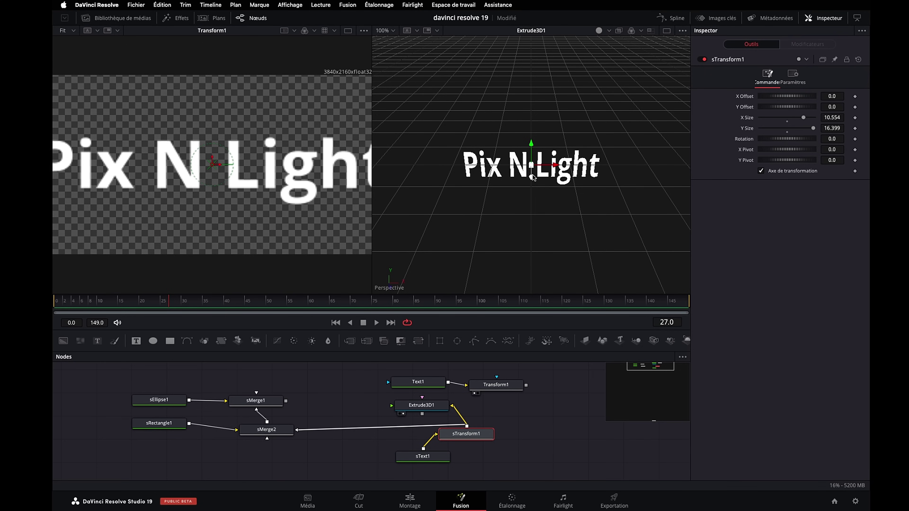
scroll(532, 178, up, 5)
click(421, 405)
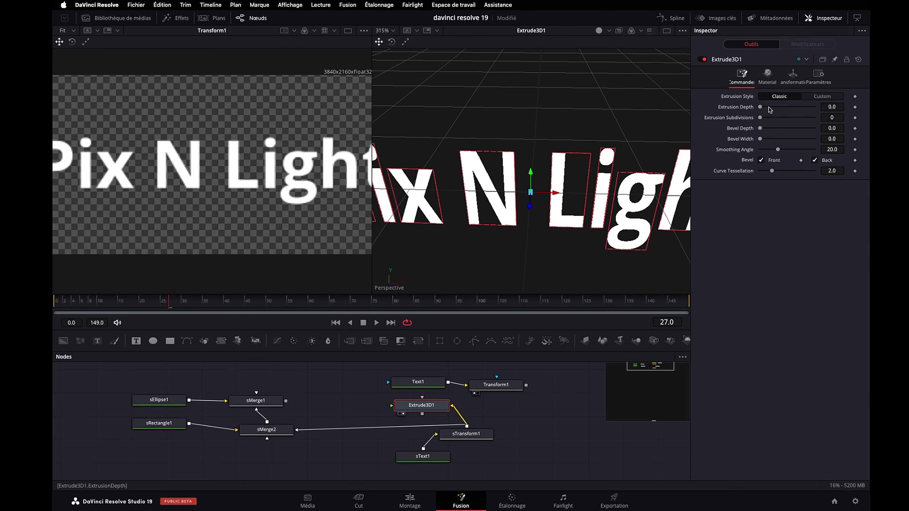
drag(760, 107, 771, 107)
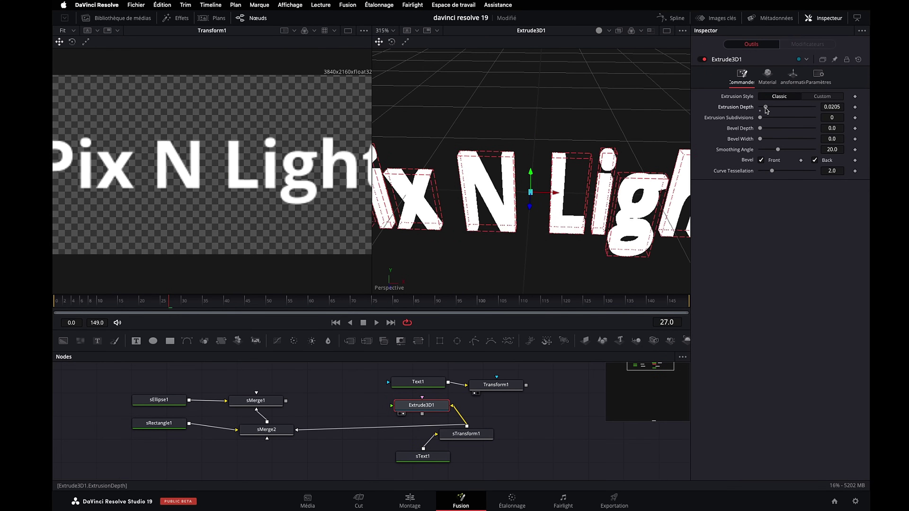
click(609, 31)
click(617, 66)
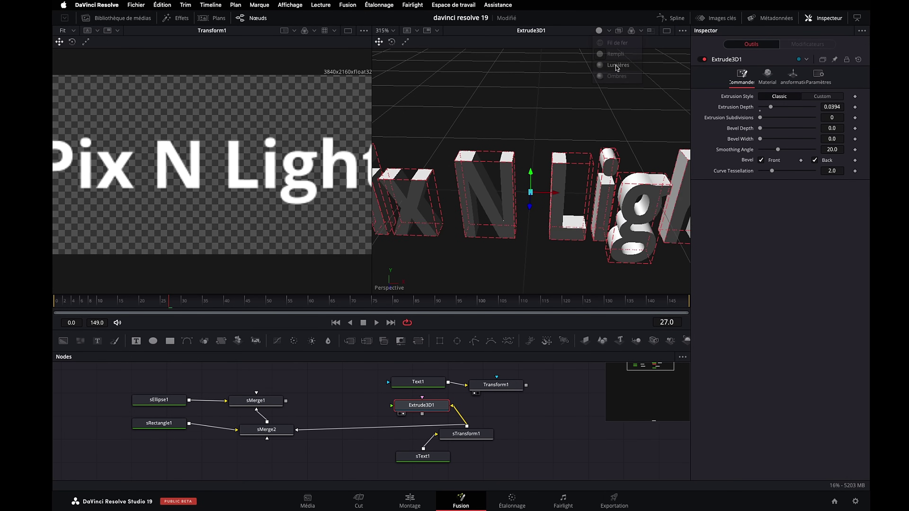
key(F4)
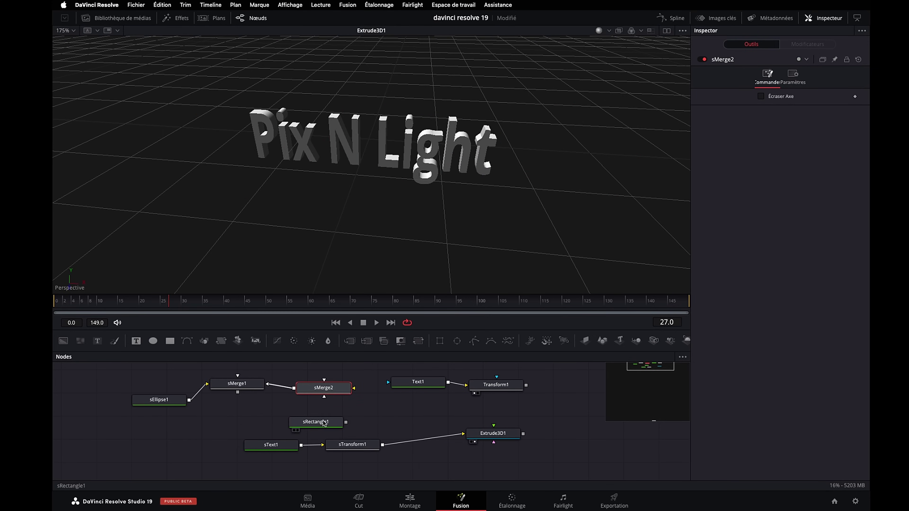
mouse_move(319, 424)
mouse_down()
mouse_move(254, 424)
mouse_move(337, 424)
mouse_move(383, 445)
mouse_up()
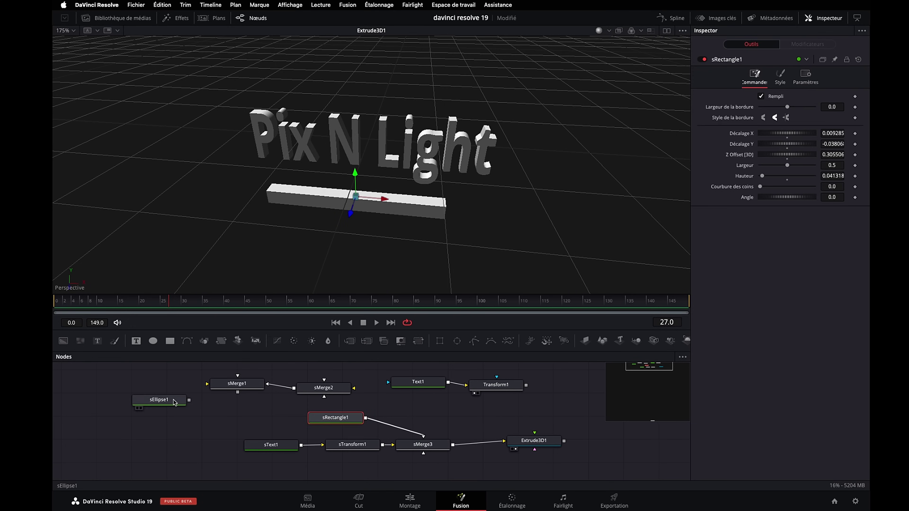
- Merge sRectangle1 into the text before extrusion and move the ellipse right of 'Light'
mouse_move(174, 403)
mouse_down()
mouse_move(480, 423)
mouse_move(462, 418)
mouse_move(437, 436)
mouse_up()
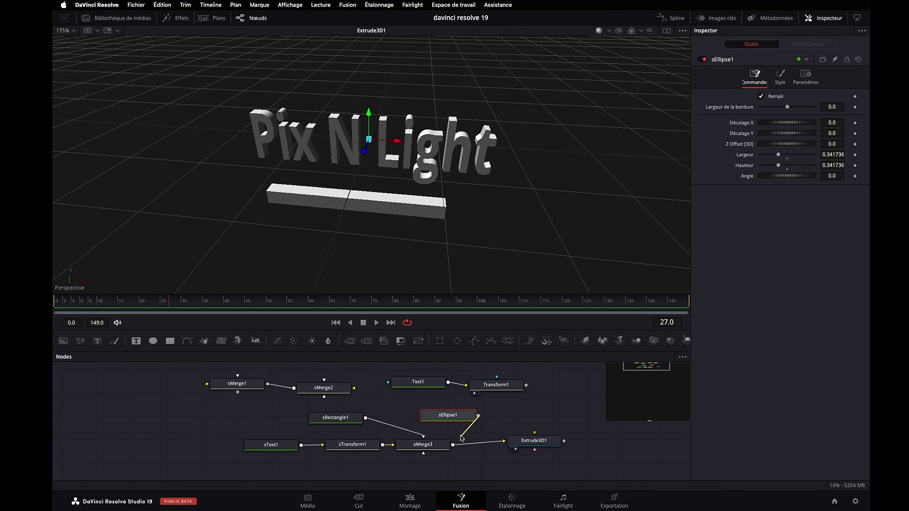
drag(397, 144, 592, 160)
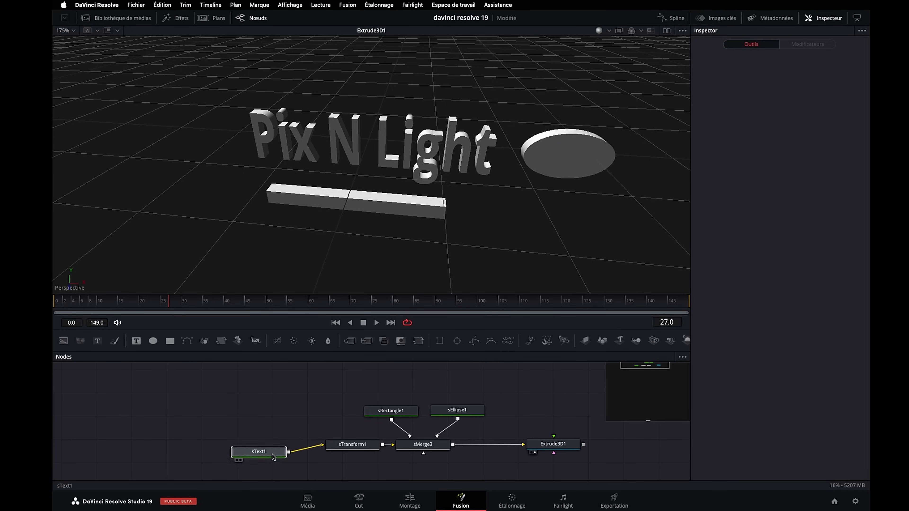
click(266, 449)
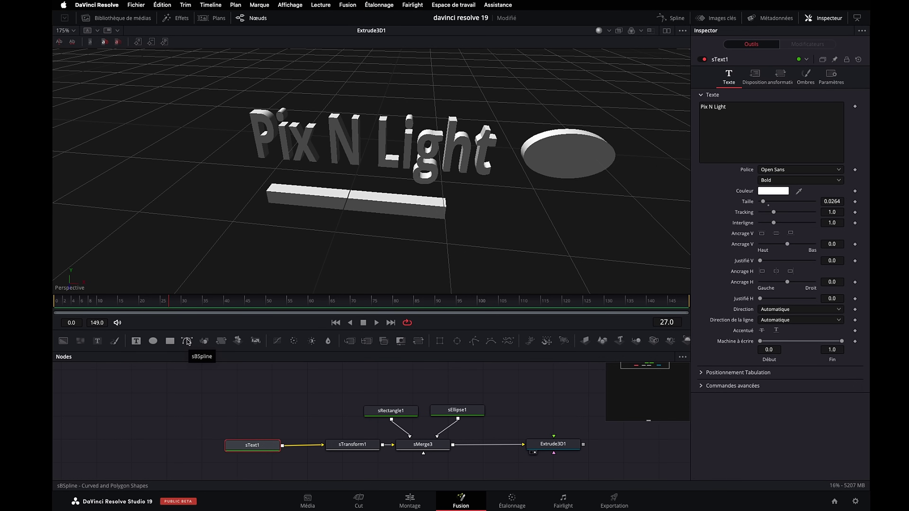
- Add an sBSpline shape feeding sMerge3 and draw a closed curve, pulling two points outward
click(423, 444)
mouse_move(187, 341)
mouse_down()
mouse_move(523, 412)
mouse_move(417, 168)
mouse_up()
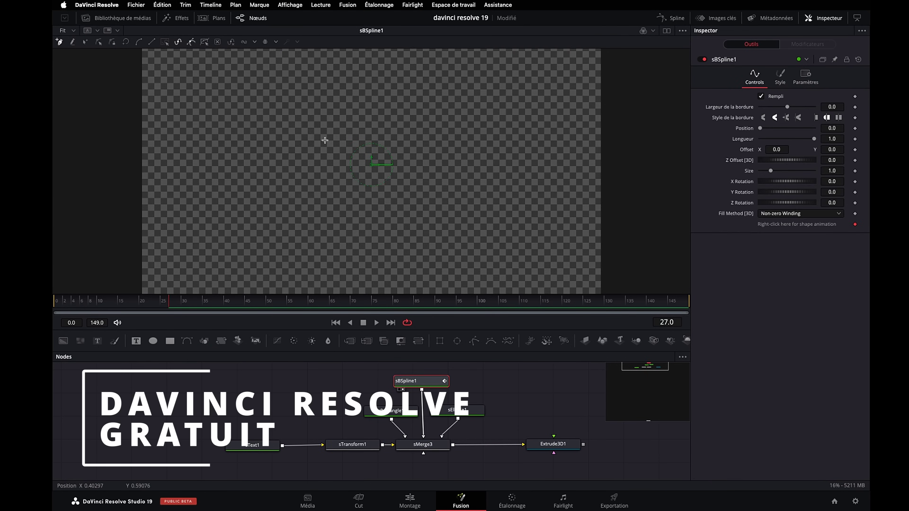
click(263, 116)
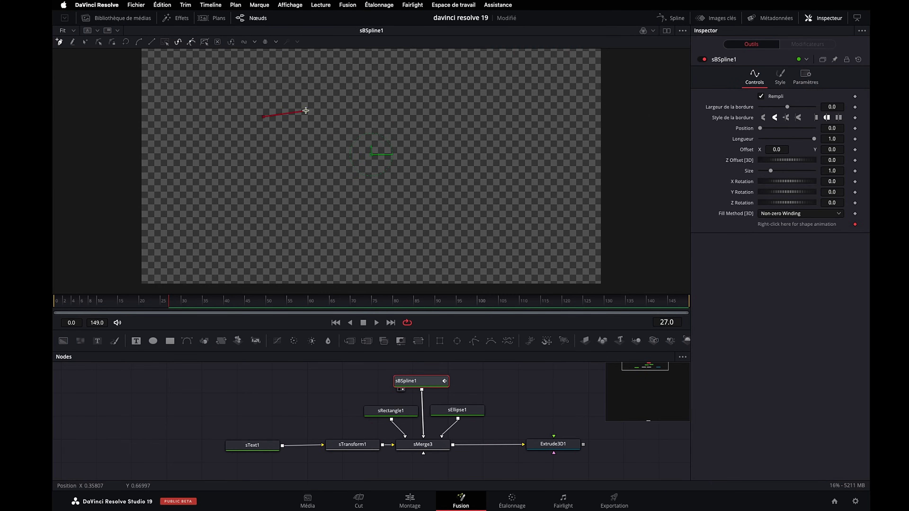
click(305, 136)
click(263, 117)
drag(304, 136, 317, 176)
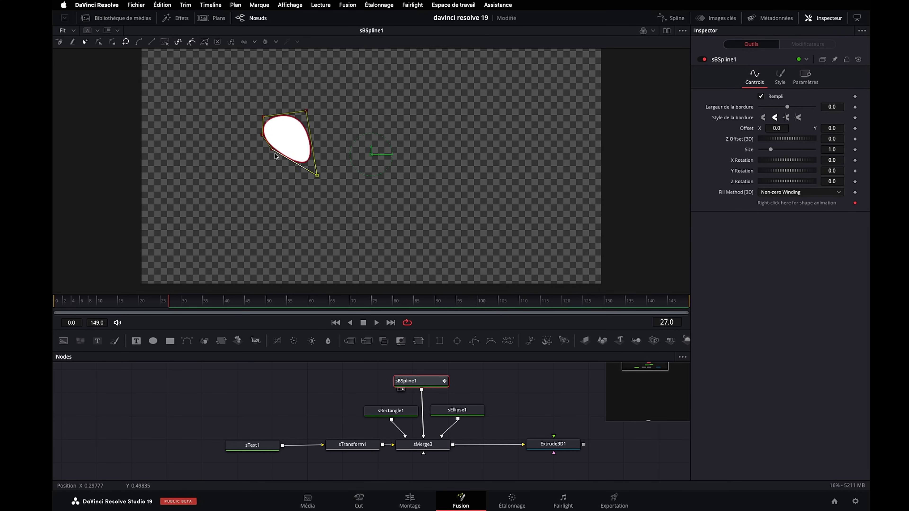
mouse_move(271, 150)
mouse_down()
mouse_move(247, 181)
mouse_move(233, 160)
mouse_move(254, 143)
mouse_move(263, 183)
mouse_up()
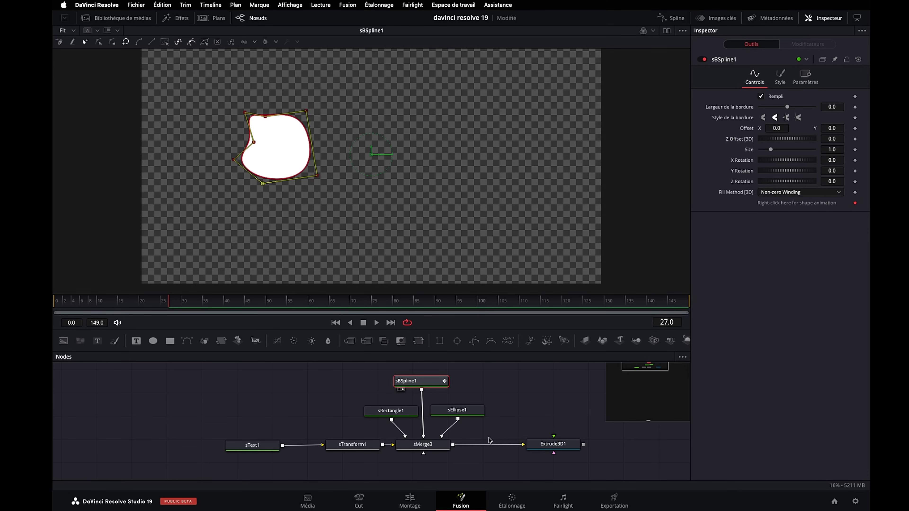
- Give the spline a 0.048 border width and shift it right to X offset 0.368616
key(1)
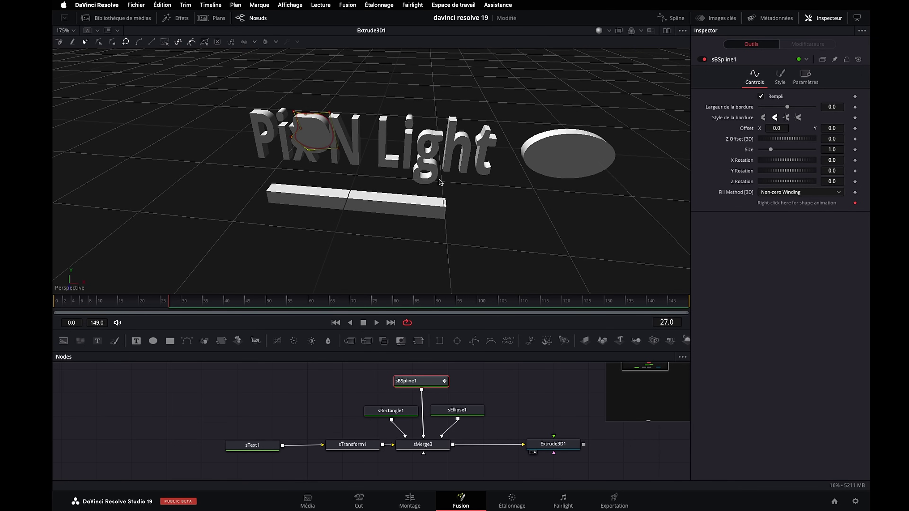
drag(786, 107, 794, 110)
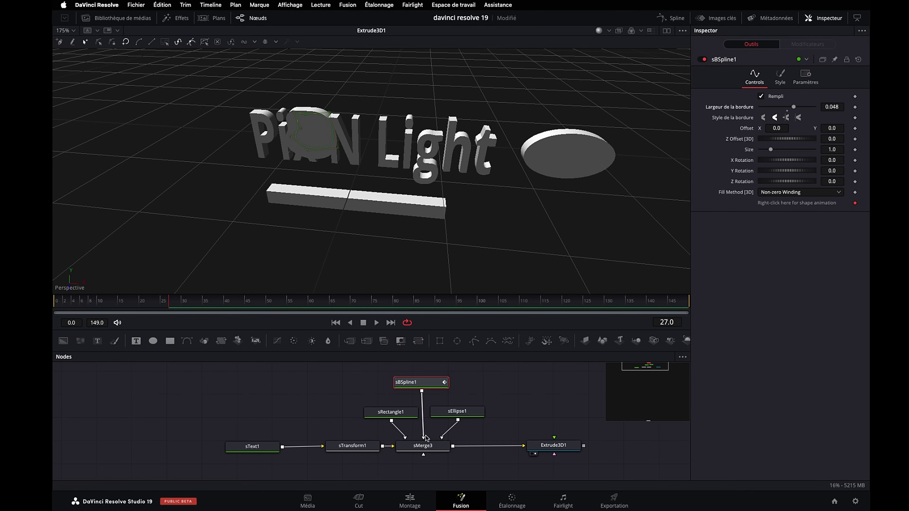
key(1)
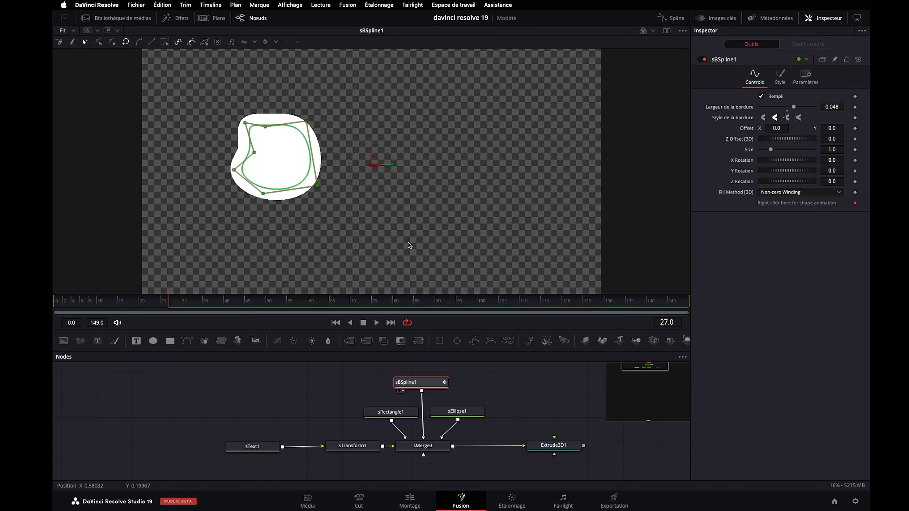
key(ctrl+z)
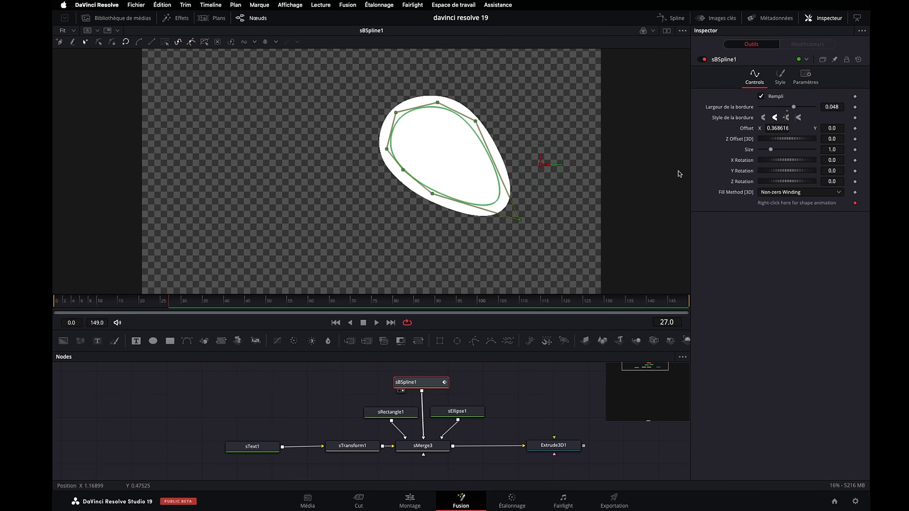
- Lower the spline's opacity to 0.74 and the ellipse's opacity to 0.63
click(781, 76)
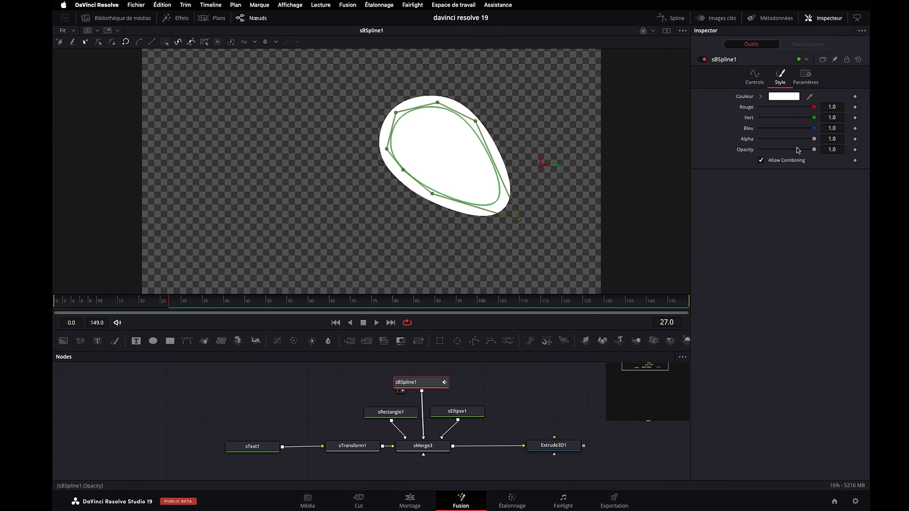
drag(814, 150, 800, 149)
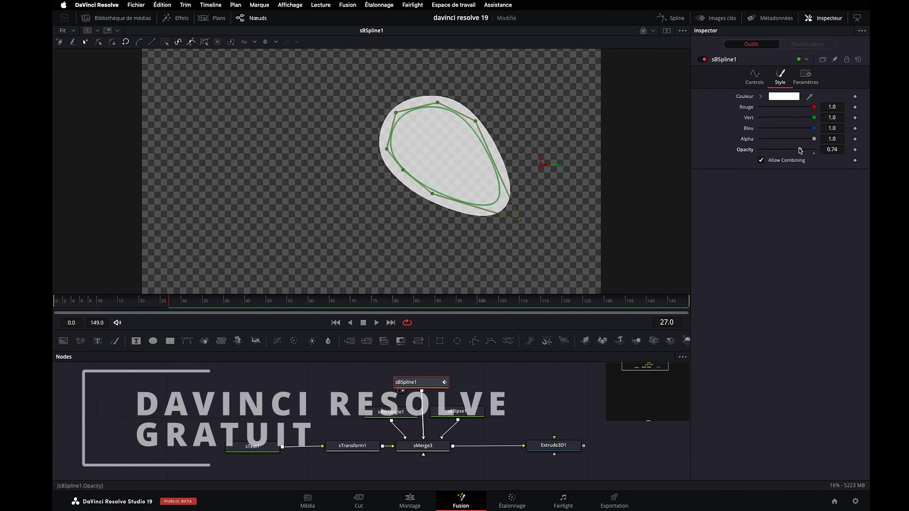
click(473, 413)
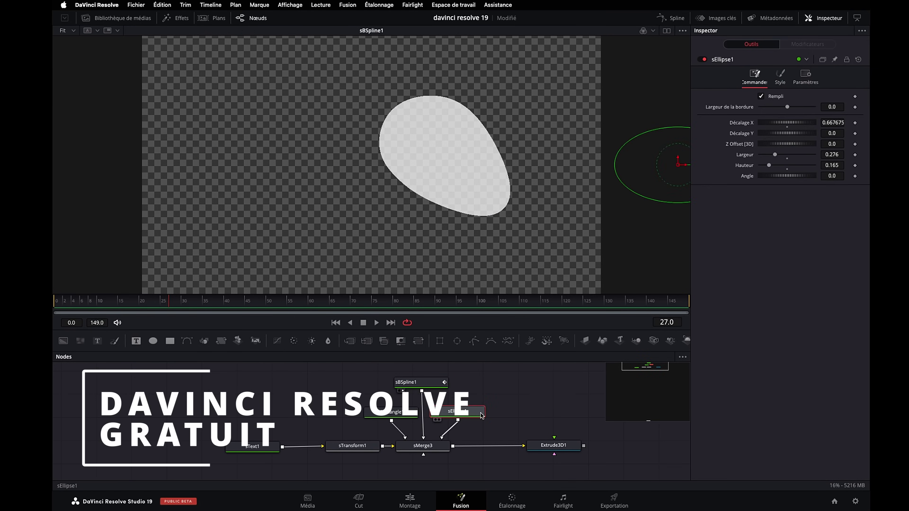
click(780, 76)
drag(812, 150, 793, 149)
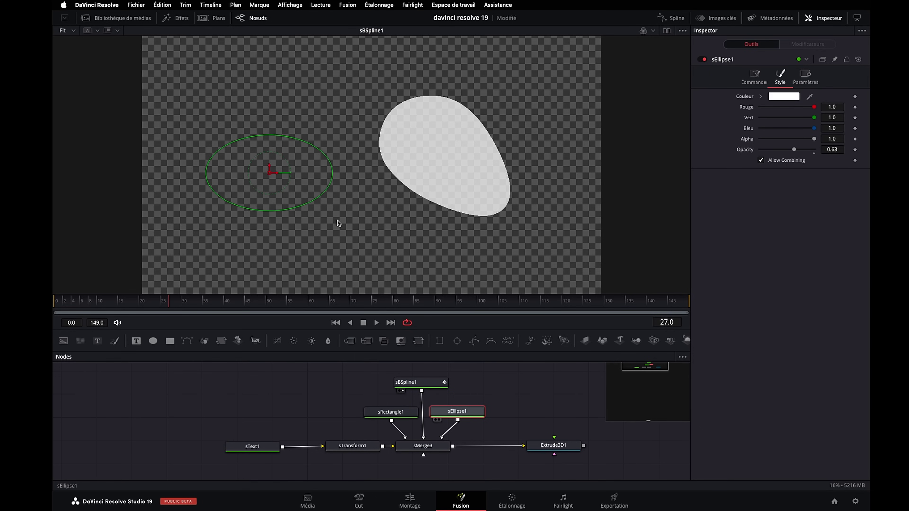
- Move the bar down below the text and make it semi-transparent
key(1)
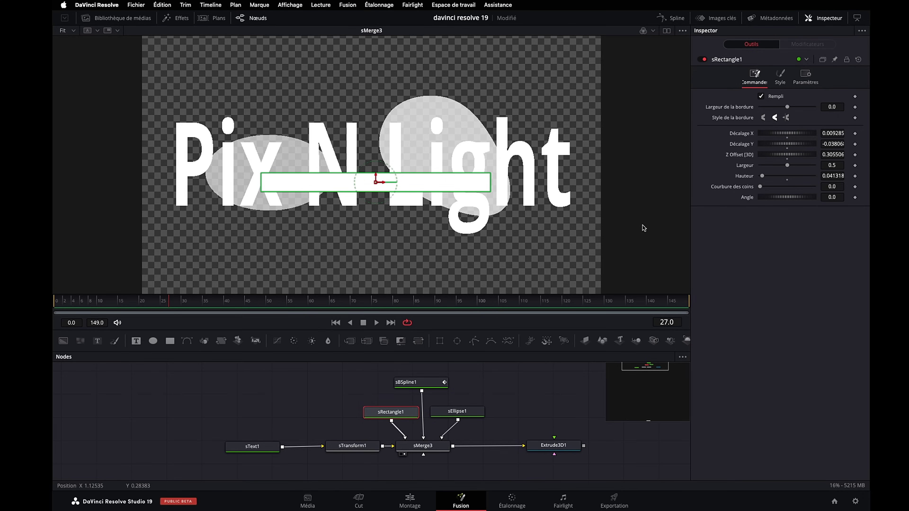
drag(376, 179, 378, 248)
click(780, 76)
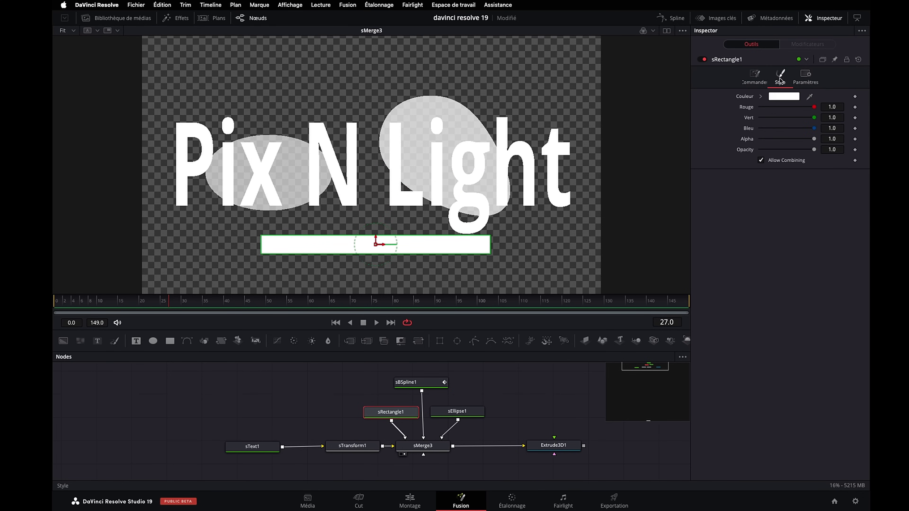
drag(792, 150, 785, 150)
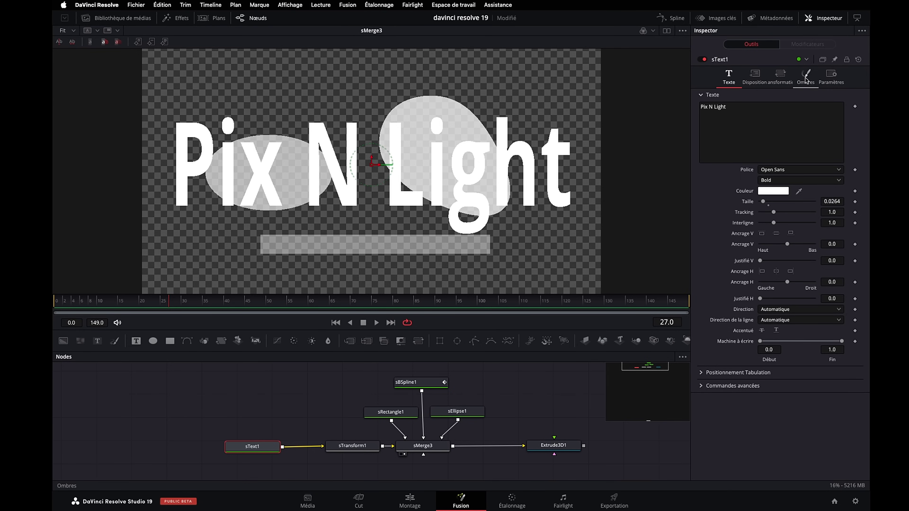
- Lower the Pix N Light text fill opacity to 0.441 and inspect the 3D extrusion
click(805, 78)
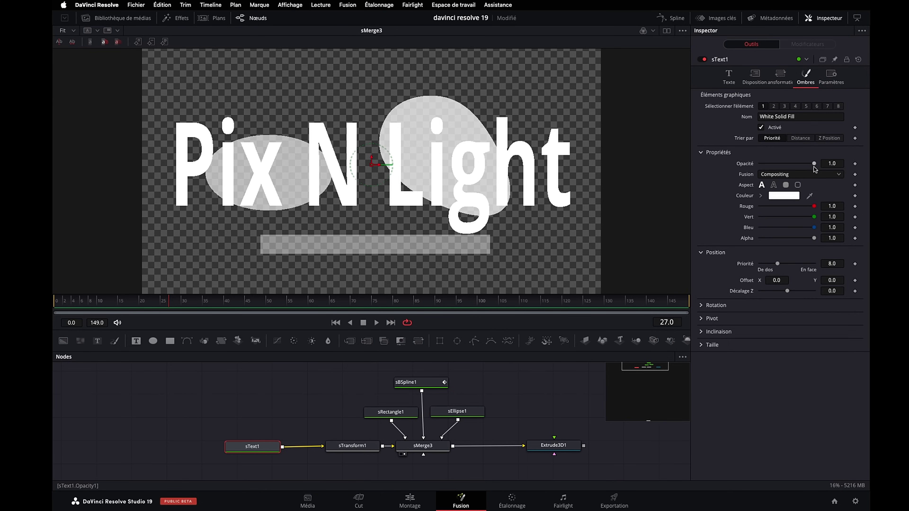
drag(813, 164, 783, 164)
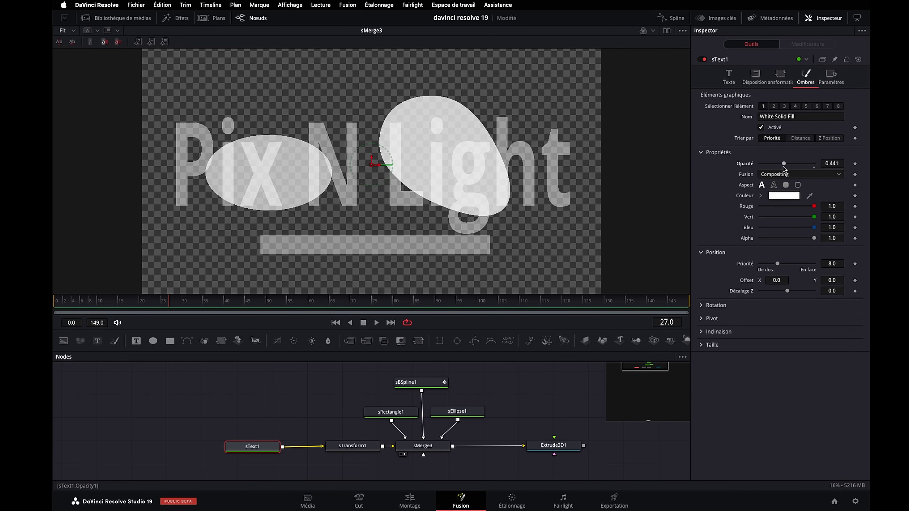
click(531, 454)
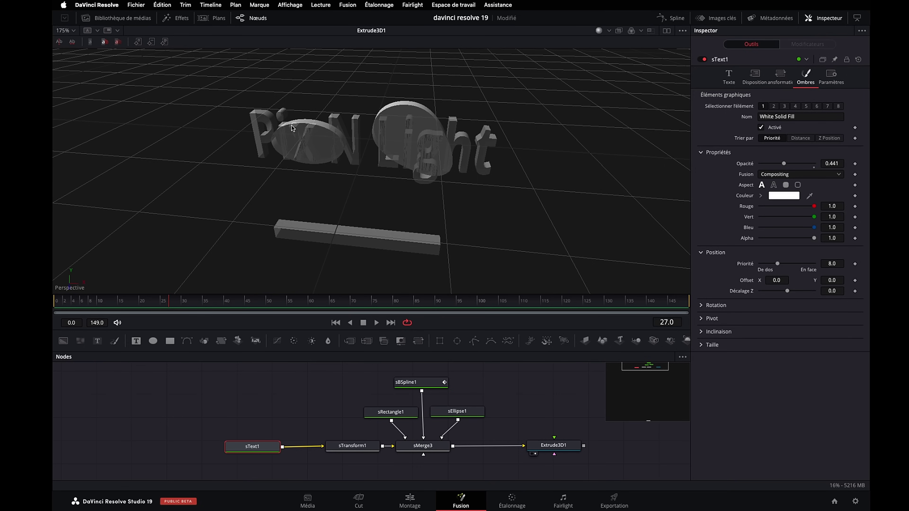
drag(292, 128, 313, 163)
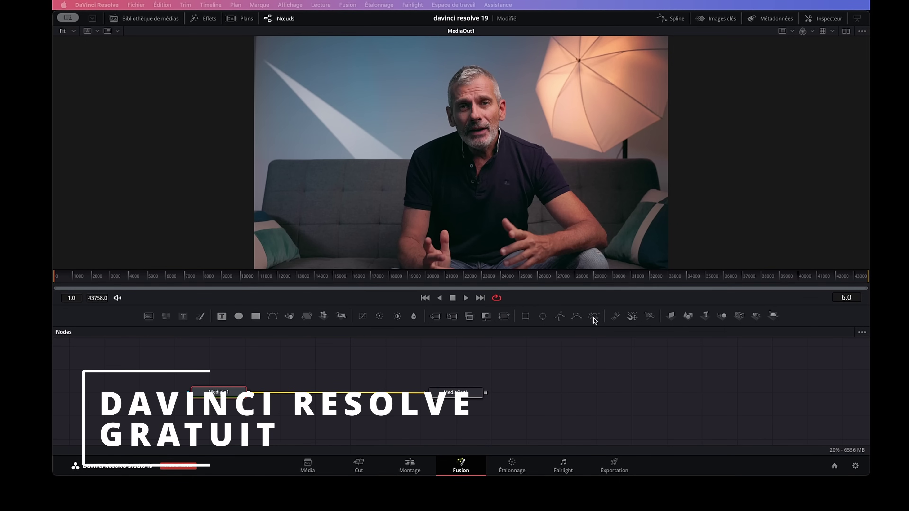
- Add a MultiPoly mask feeding a new Background node and view Background1
drag(243, 390, 234, 390)
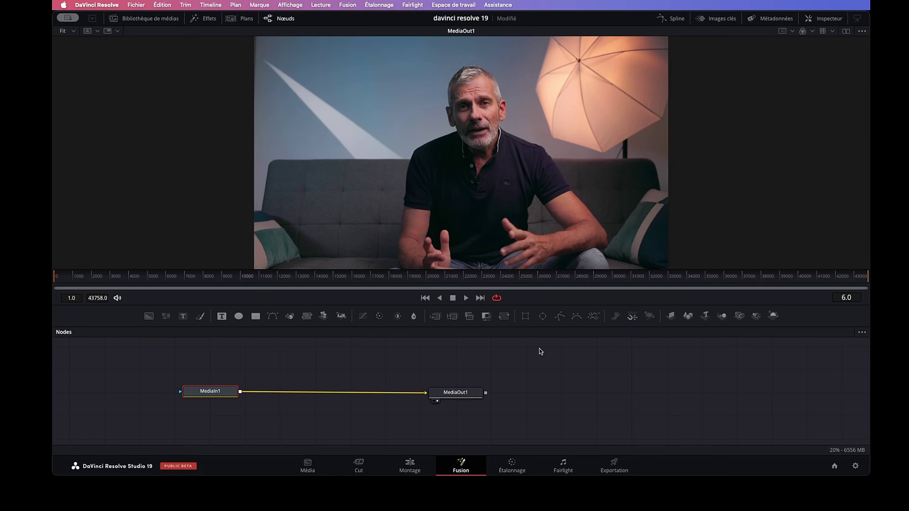
click(593, 317)
mouse_move(149, 341)
mouse_down()
mouse_move(307, 417)
mouse_move(297, 391)
mouse_up()
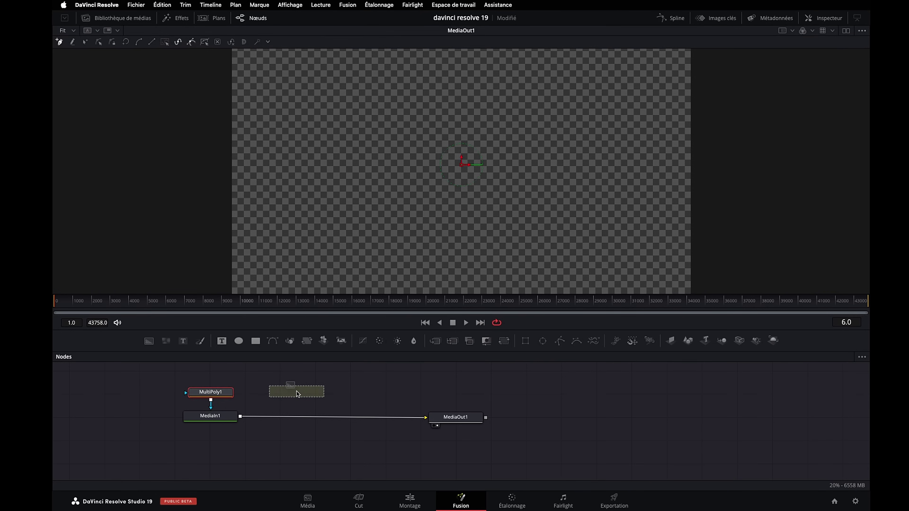
mouse_move(210, 409)
mouse_down()
mouse_move(266, 400)
mouse_move(267, 391)
mouse_move(200, 392)
mouse_up()
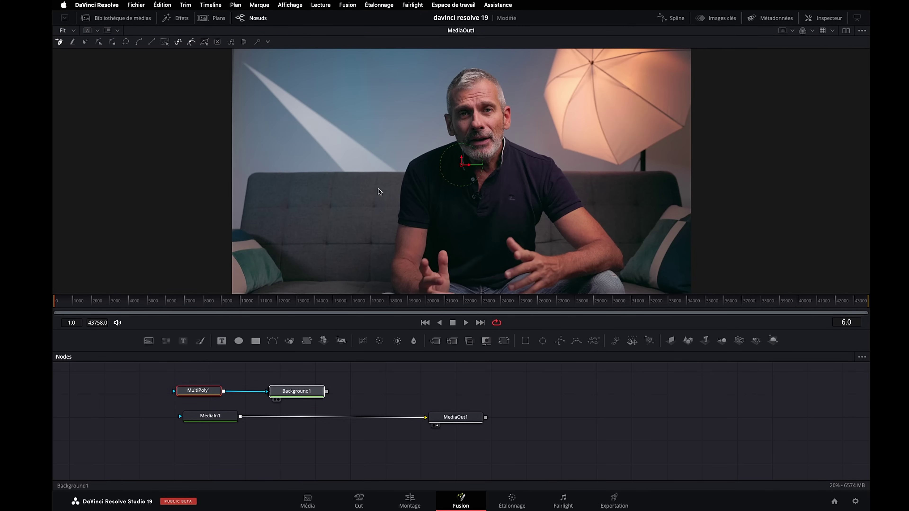
drag(307, 393, 378, 189)
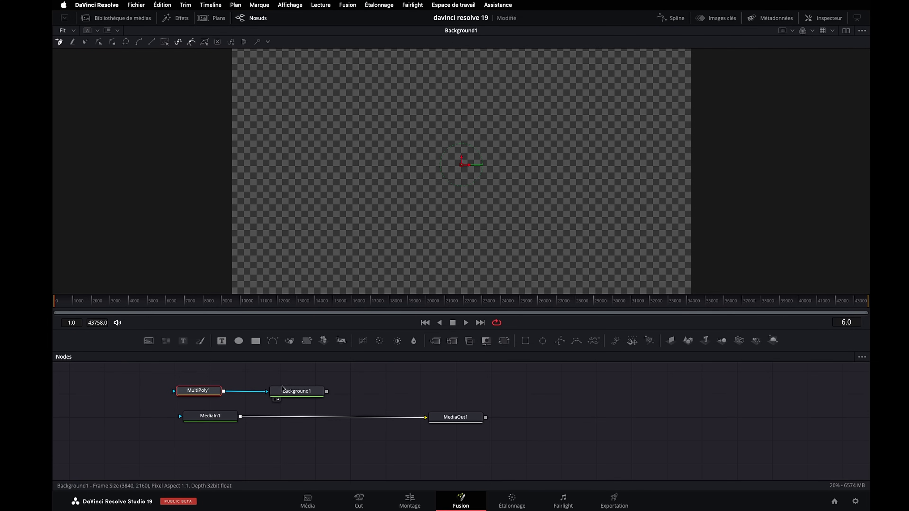
- Draw a closed filled polygon in the upper left of the frame
click(296, 115)
click(353, 106)
click(367, 145)
click(337, 171)
click(284, 154)
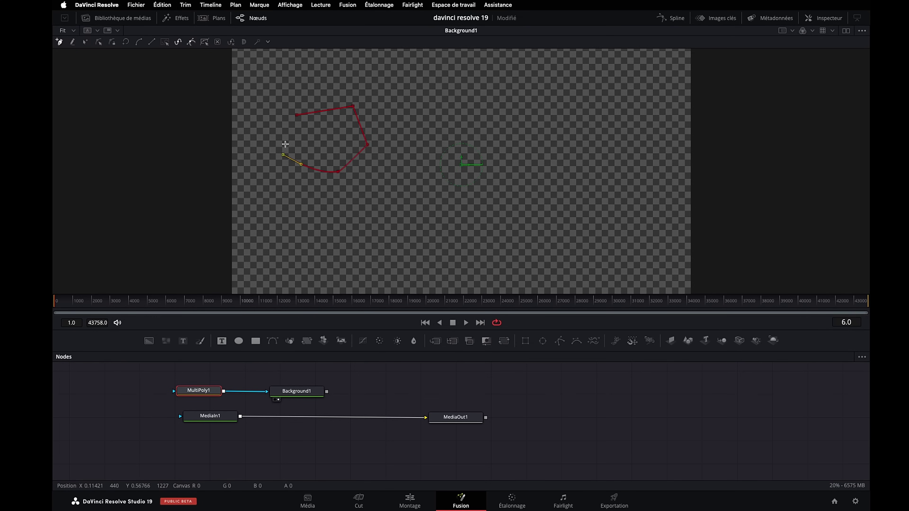
click(289, 137)
click(297, 115)
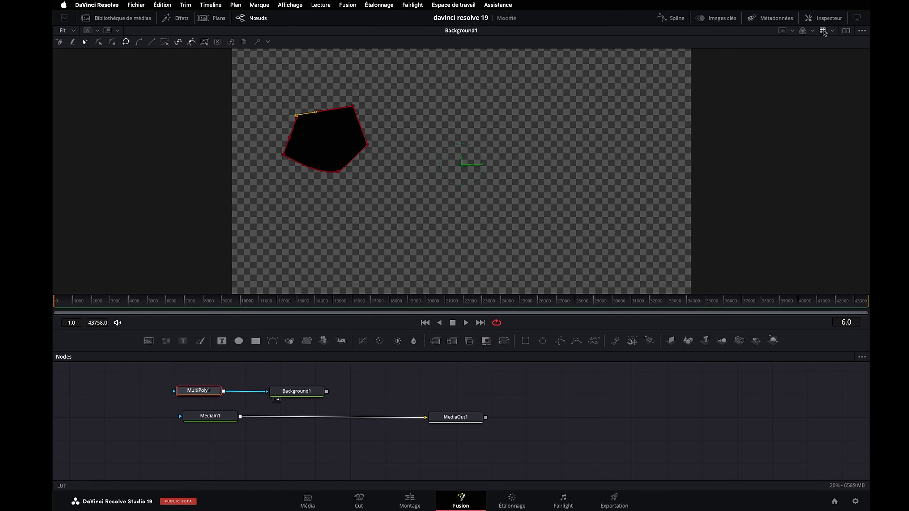
click(824, 18)
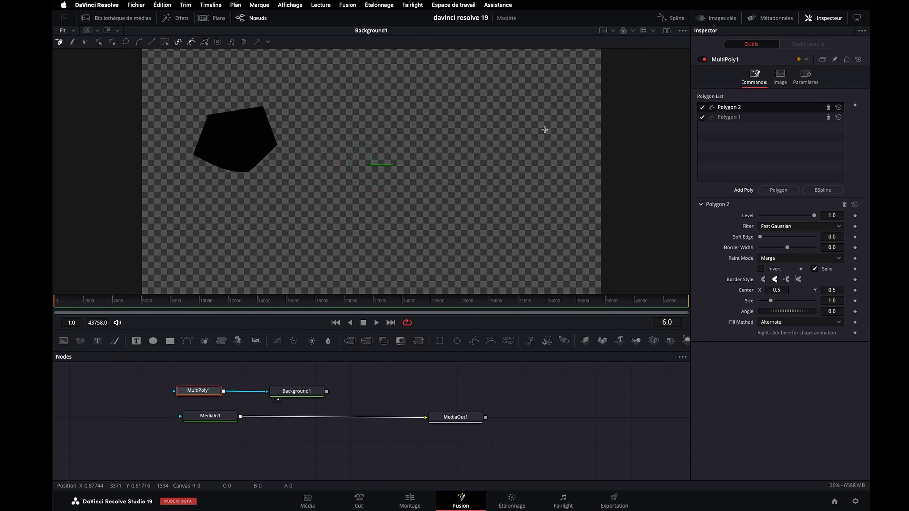
- Draw a second closed polygon on the right side of the frame
click(474, 113)
click(504, 143)
click(497, 171)
click(494, 184)
click(458, 176)
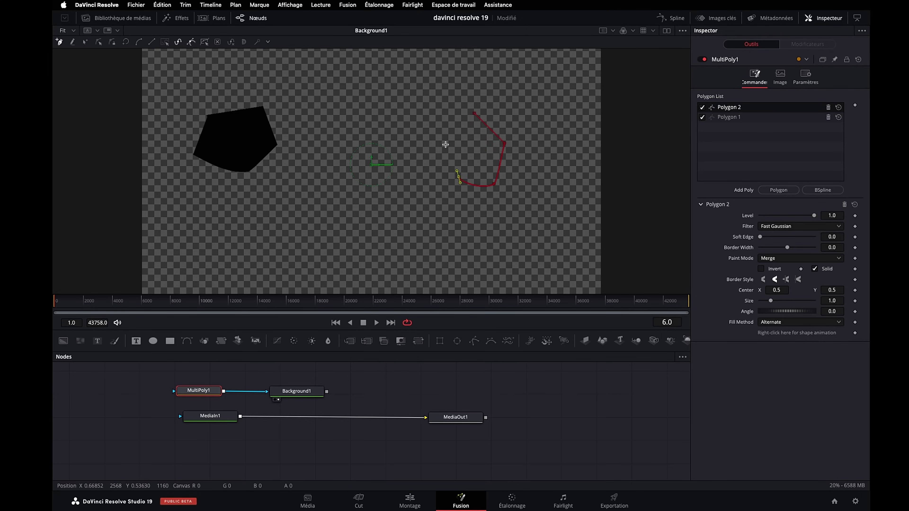
click(447, 141)
click(474, 113)
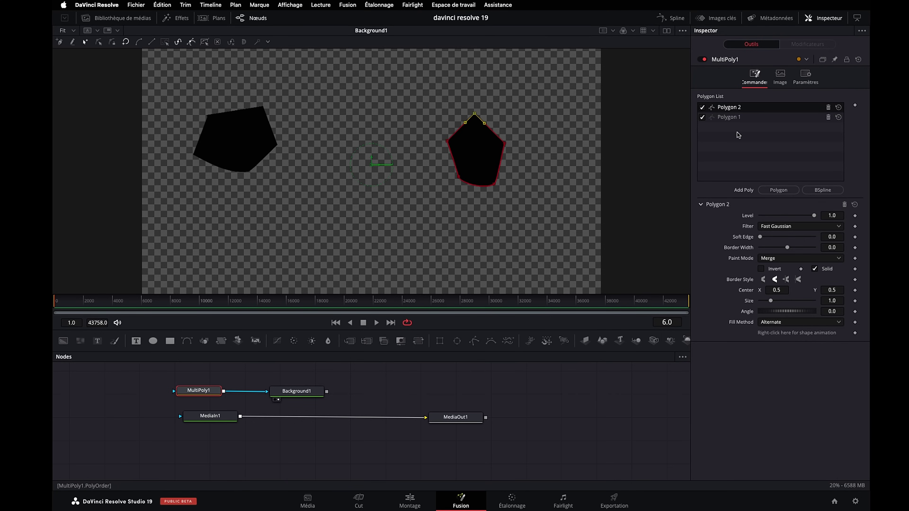
- Raise Soft Edge on both polygons and shrink Polygon 1 to size 0.748
drag(760, 236, 764, 237)
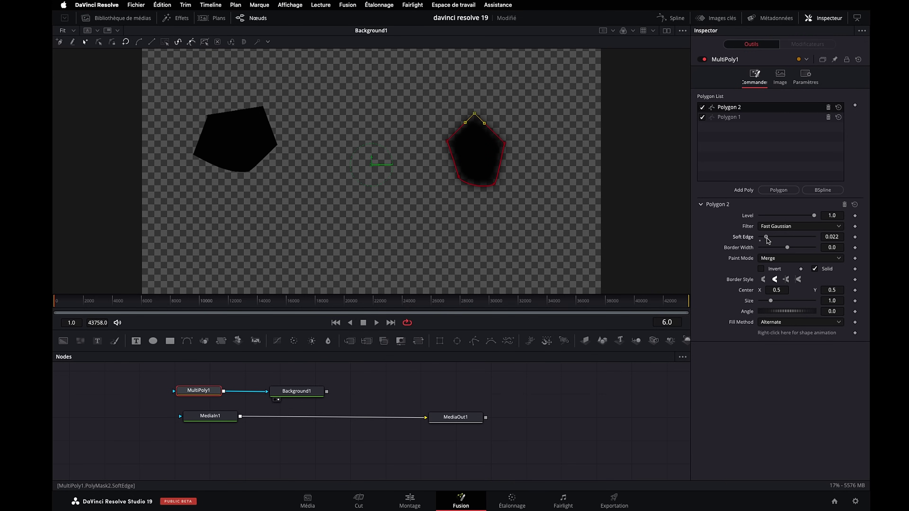
click(741, 121)
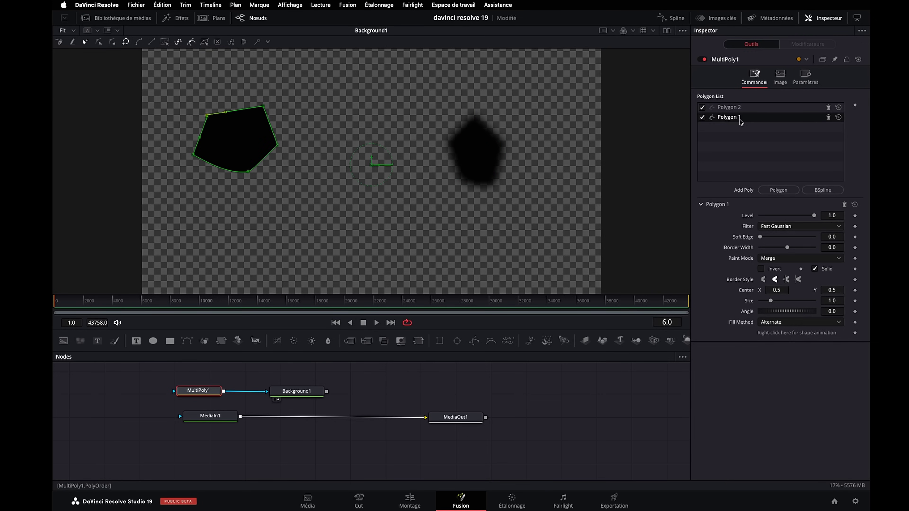
drag(760, 237, 766, 237)
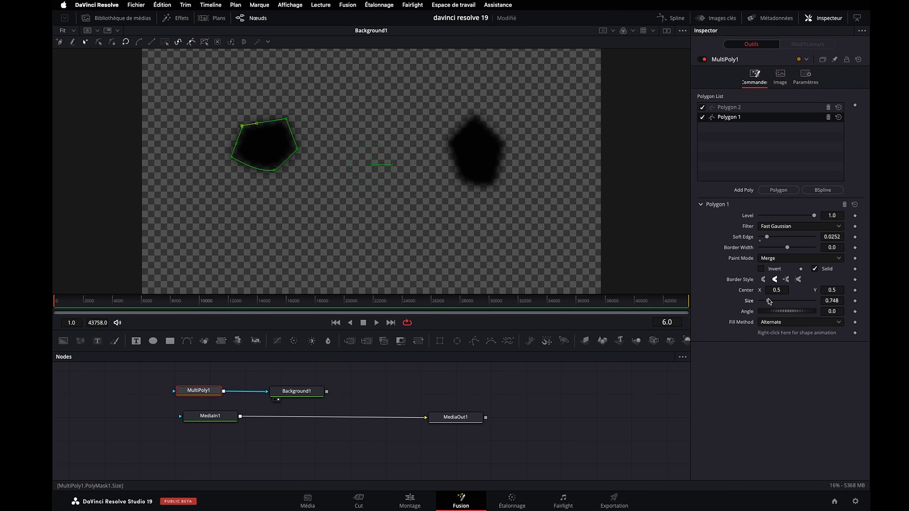
drag(771, 302, 767, 301)
- Keyframe Polygon 1 sliding from X 1.111885 at frame 3938 to 0.399721 at frame 12431
click(111, 302)
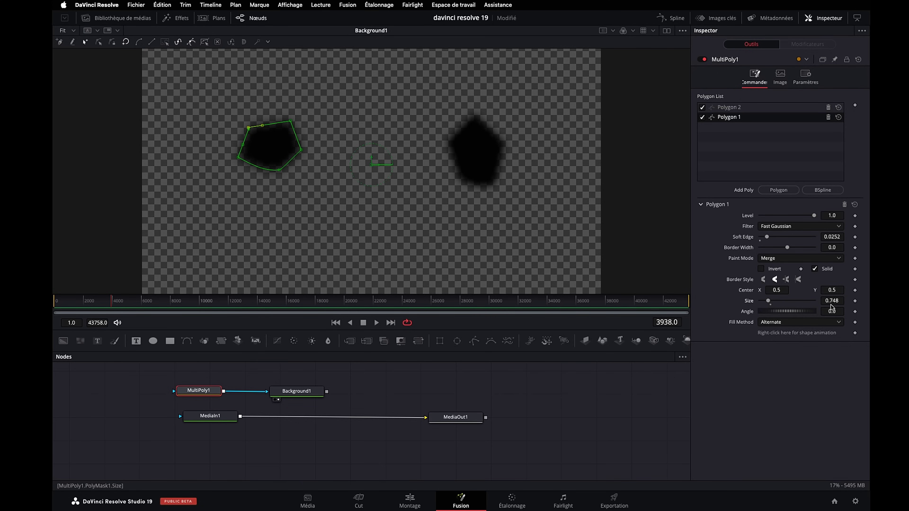
click(855, 290)
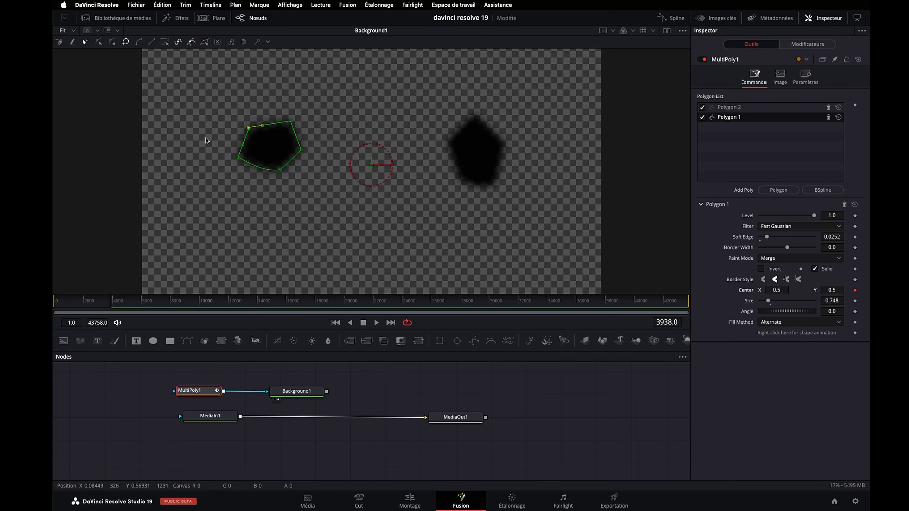
drag(376, 166, 657, 165)
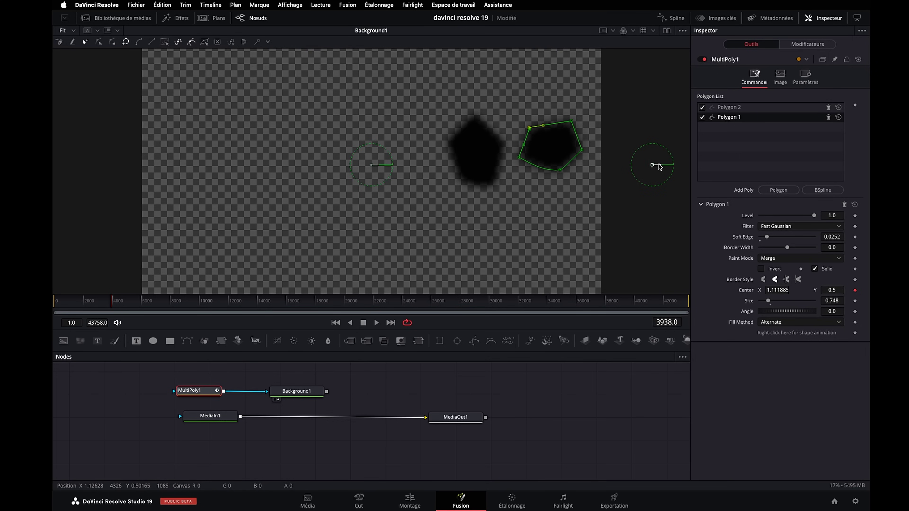
click(234, 301)
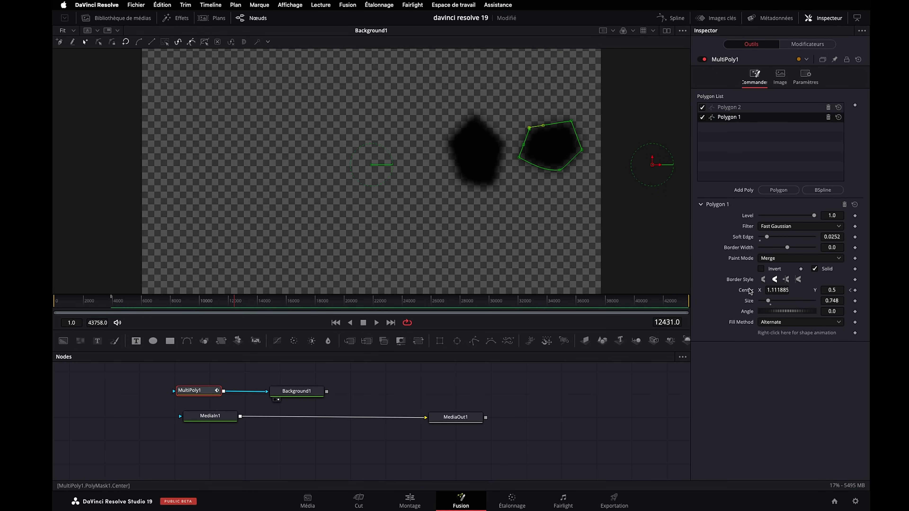
drag(659, 182, 334, 181)
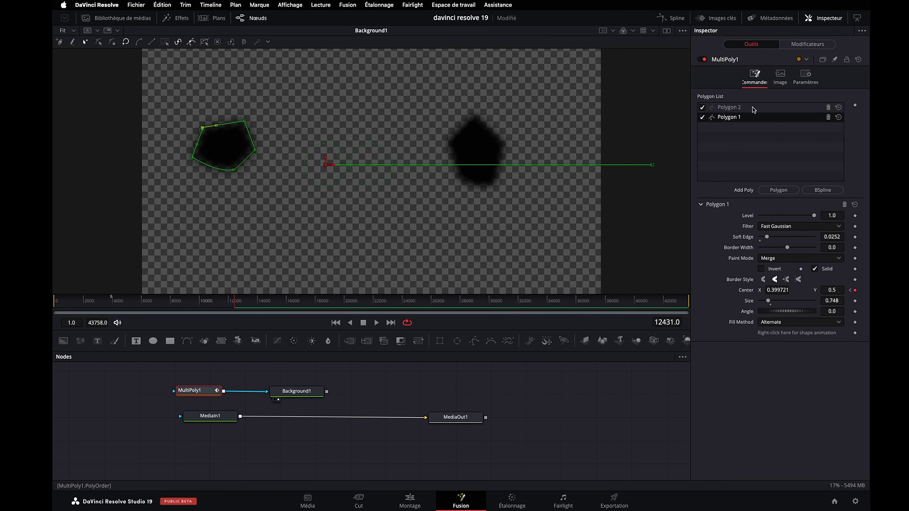
- Keyframe Polygon 2's Center X at 0.025
click(739, 108)
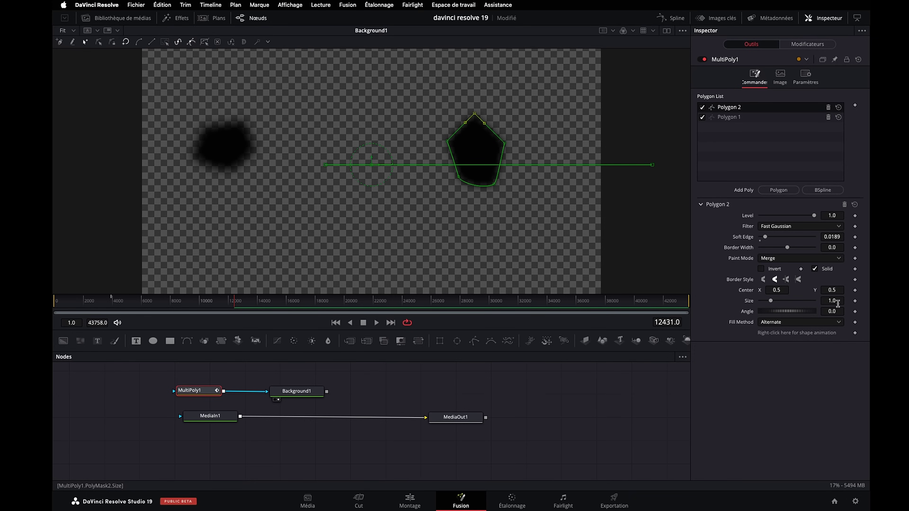
click(855, 289)
click(777, 290)
text(0.025)
key(Return)
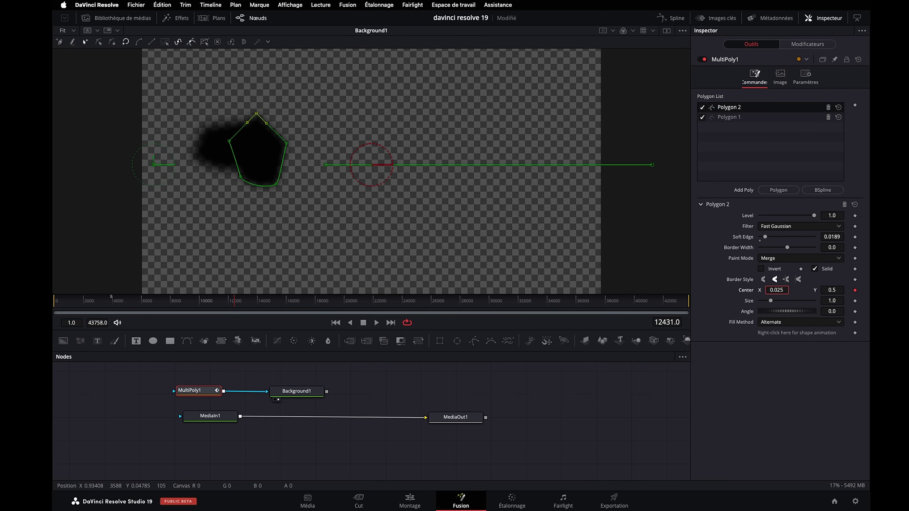
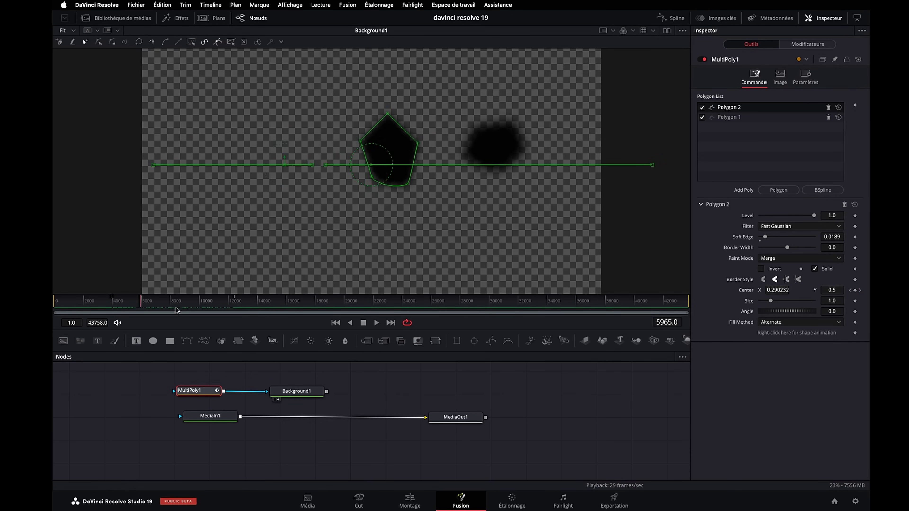
- Move the MultiPoly1 node above MediaIn1 in the node graph
drag(231, 391, 181, 392)
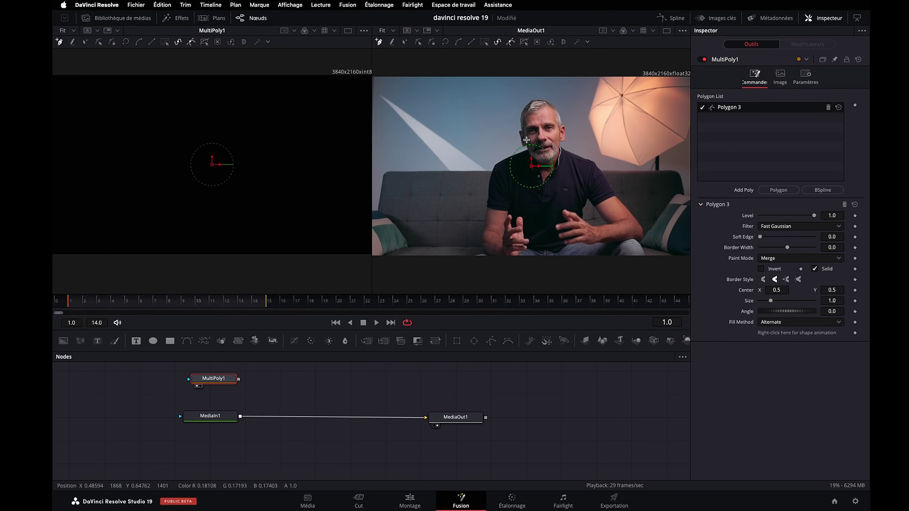
- Start the body polygon, tracing up the left torso, around the neck and across the right shoulder
scroll(529, 145, up, 2)
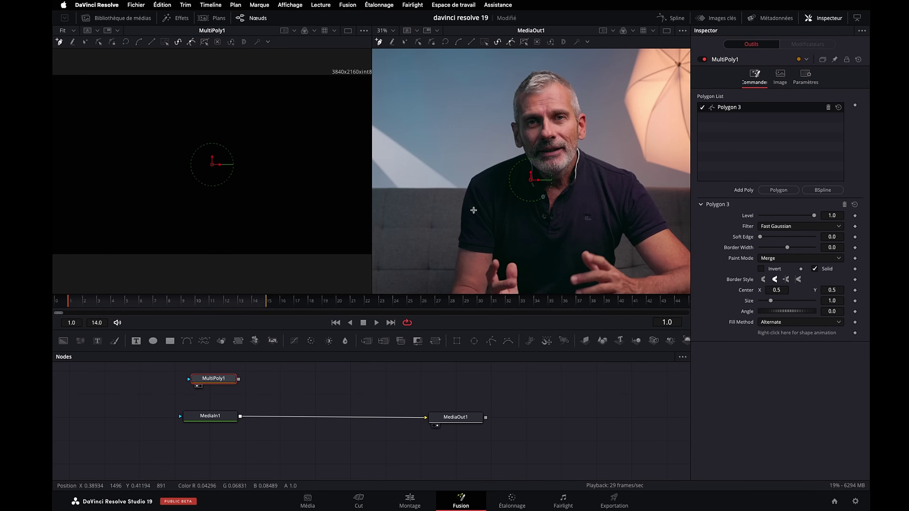
click(460, 247)
click(458, 239)
click(460, 235)
drag(469, 186, 480, 164)
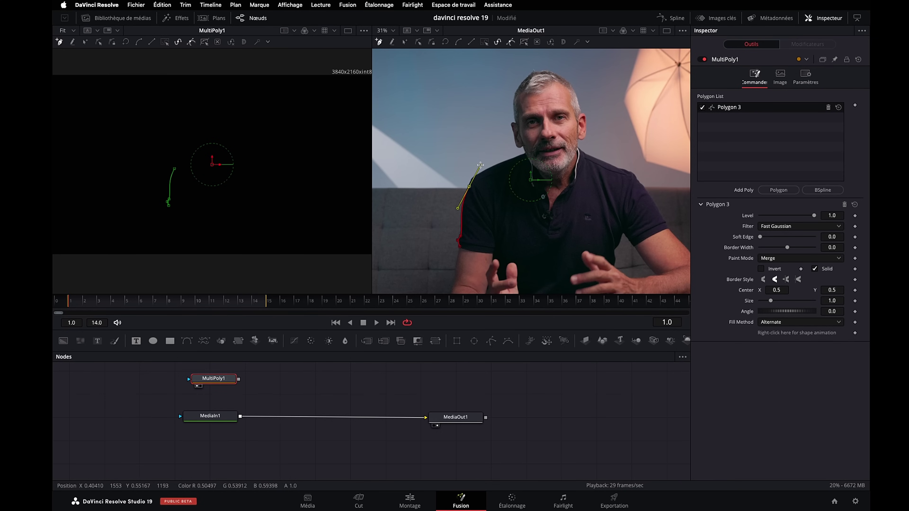
click(470, 179)
click(524, 154)
click(541, 169)
click(573, 160)
click(579, 150)
click(623, 169)
click(635, 175)
click(654, 202)
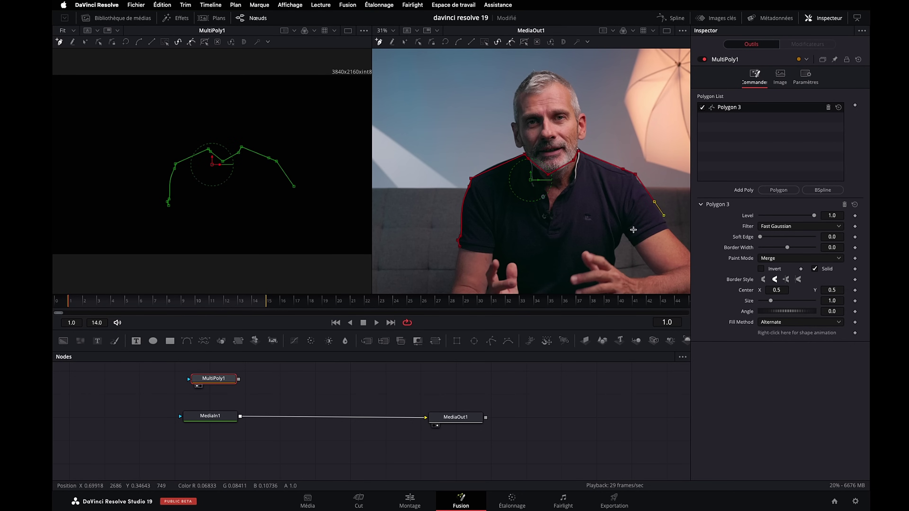
- Continue the outline down the right arm and along the bottom, then close the body shape
click(623, 235)
click(612, 247)
scroll(612, 247, down, 3)
click(649, 235)
click(677, 247)
click(682, 265)
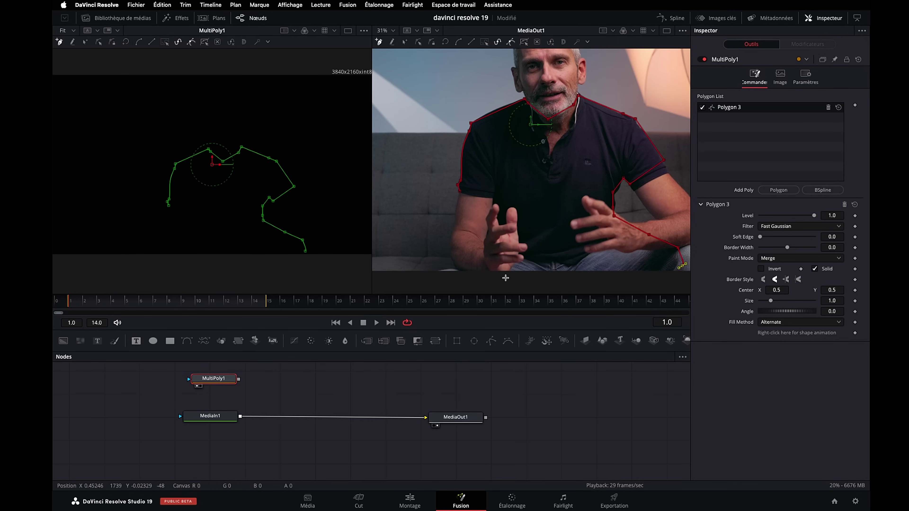
click(493, 278)
click(452, 274)
click(487, 230)
click(459, 190)
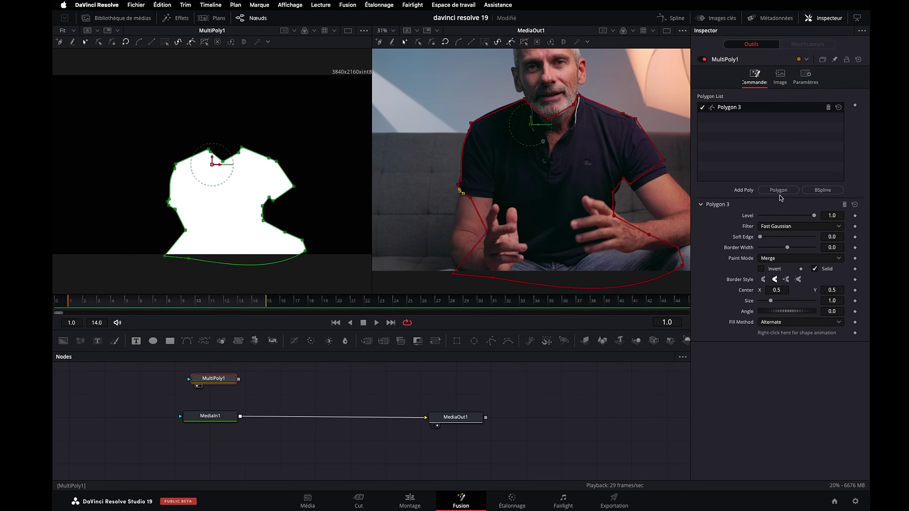
- Start a second polygon for the head and compare the body and head polygon settings
click(779, 192)
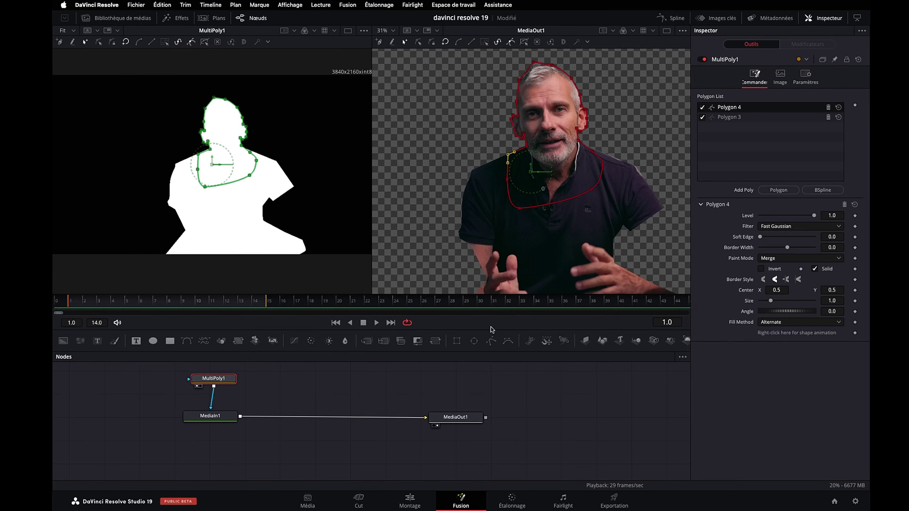
scroll(439, 218, up, 2)
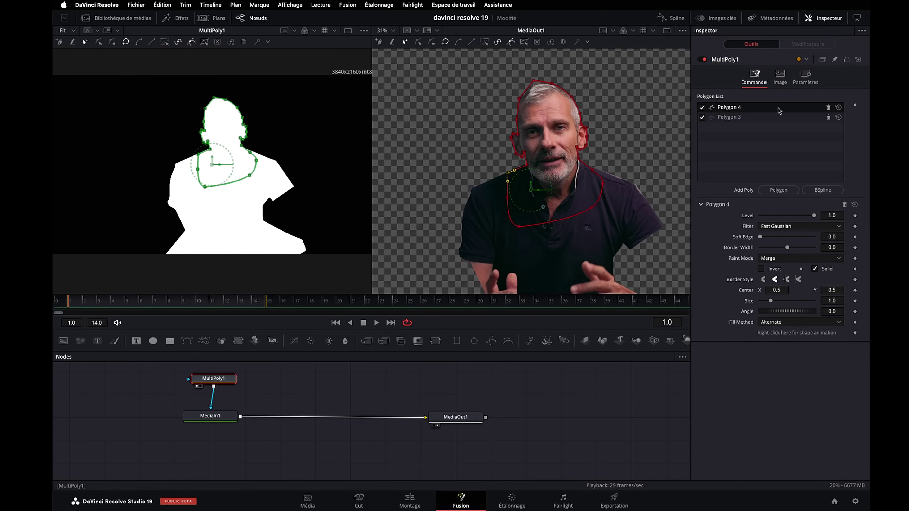
scroll(586, 257, down, 3)
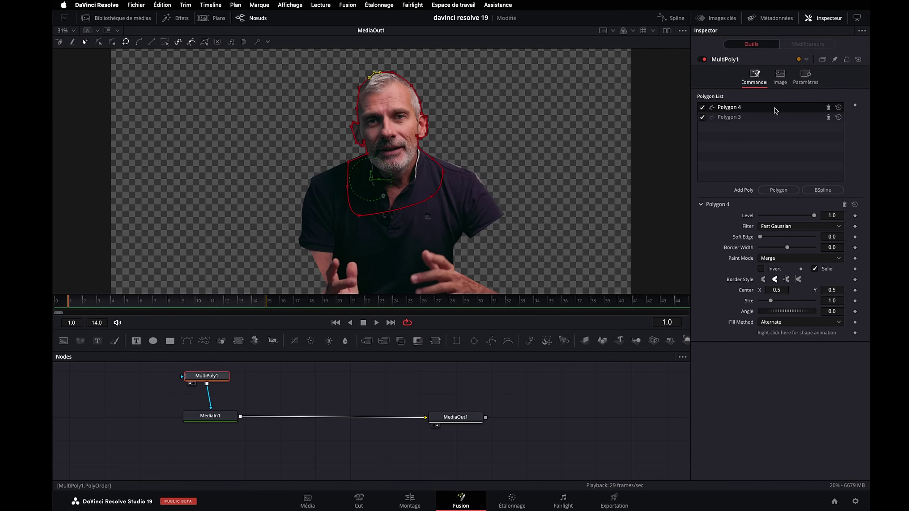
click(775, 119)
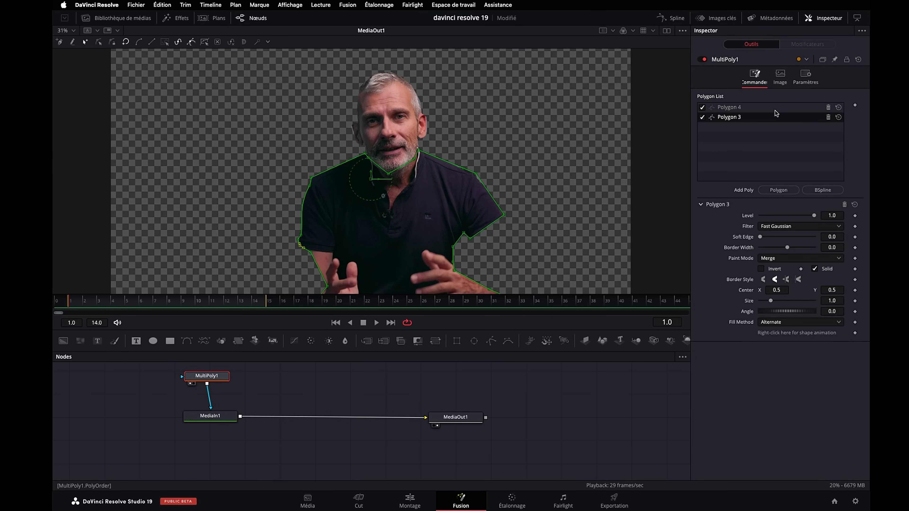
click(775, 110)
click(778, 118)
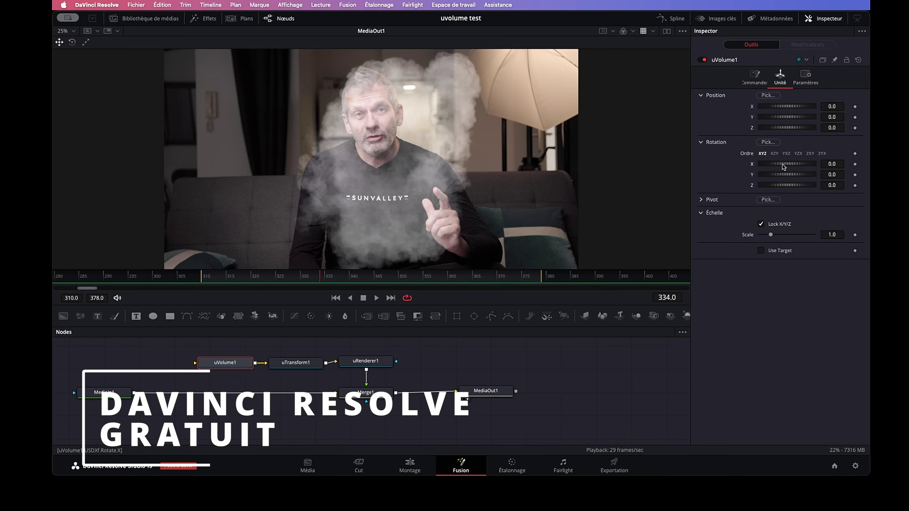
- Set uVolume1 Rotation X to -31.3, then select the uVolume, uTransform and uRenderer nodes
drag(783, 164, 797, 168)
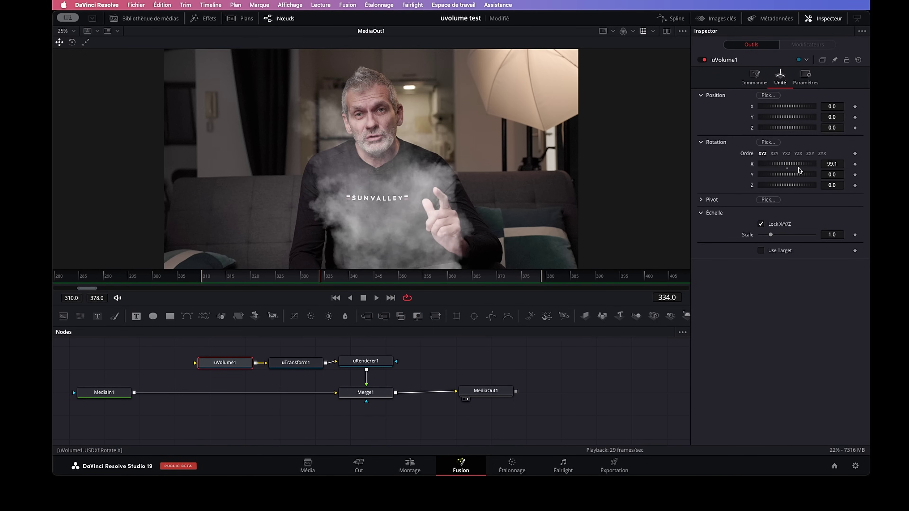
drag(798, 167, 778, 159)
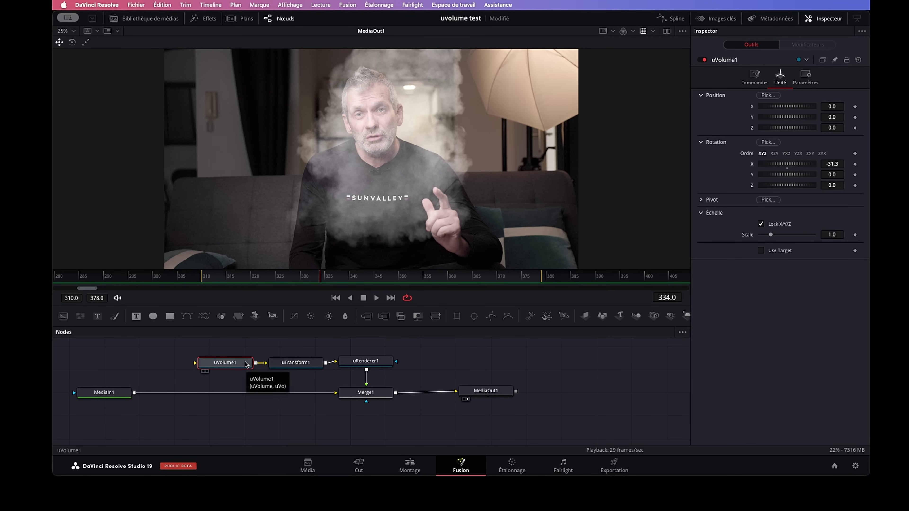
drag(449, 357, 230, 374)
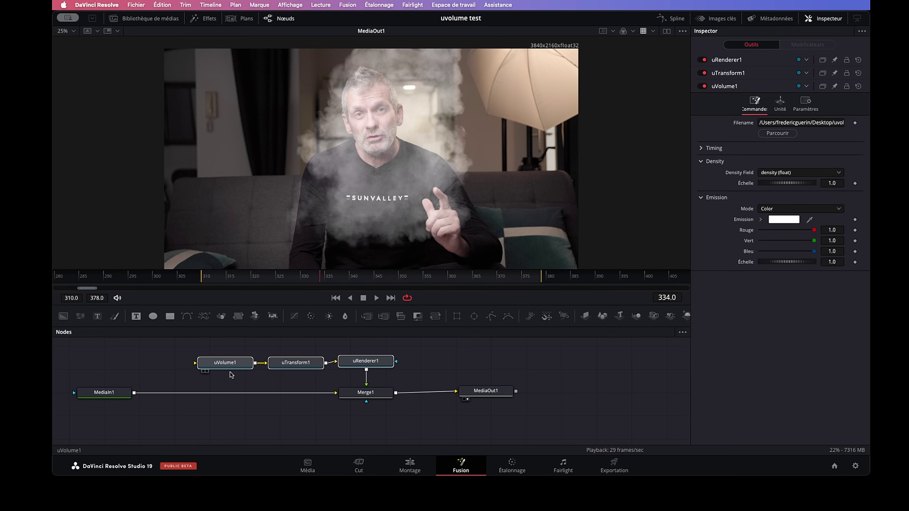
- Replace the three smoke nodes with a new uVolume loaded from AerialExplosion_0107.vdb
key(Delete)
key(shift+space)
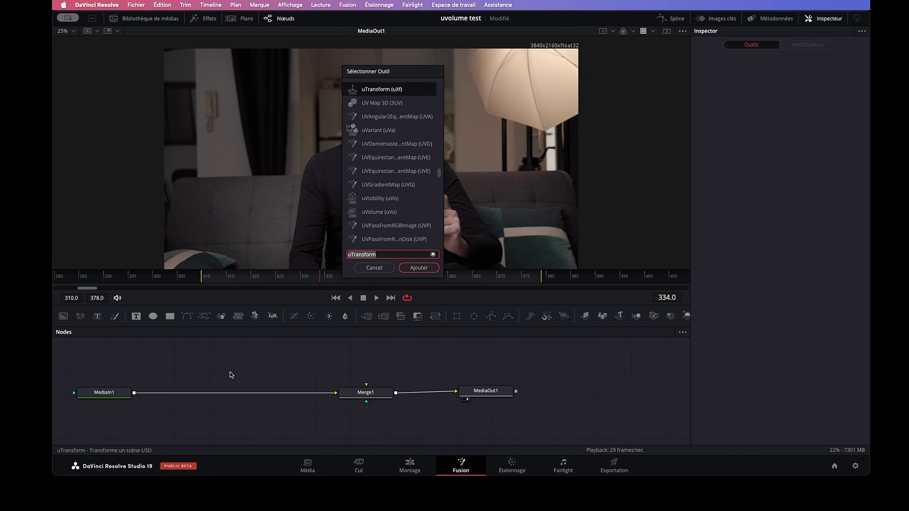
key(Down)
key(Down)
key(Down)
key(Return)
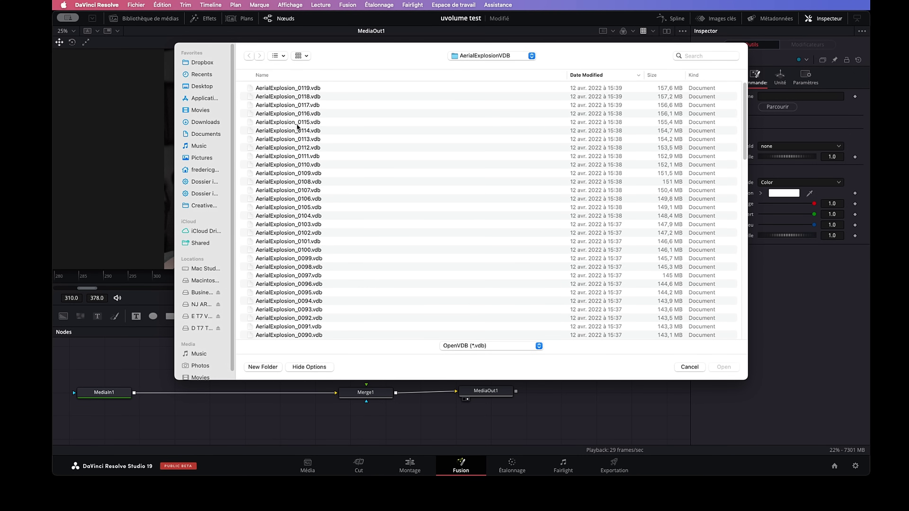
click(315, 190)
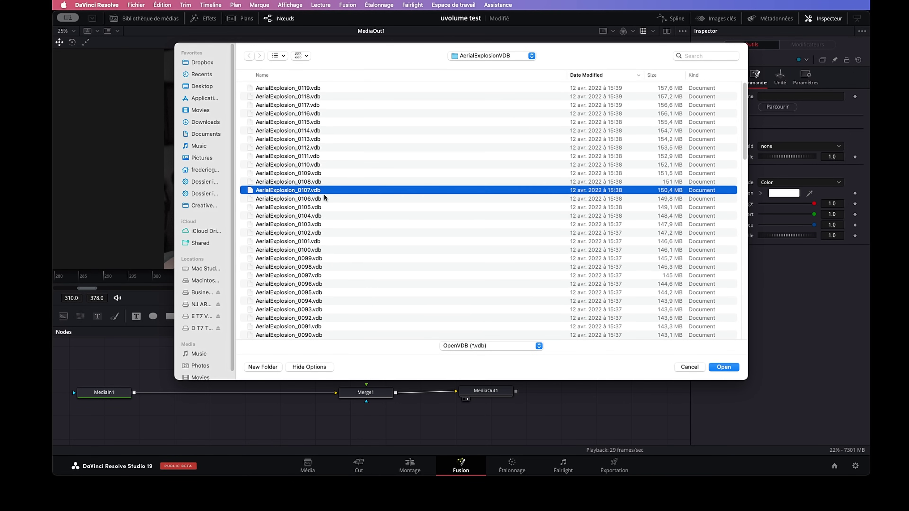
click(723, 367)
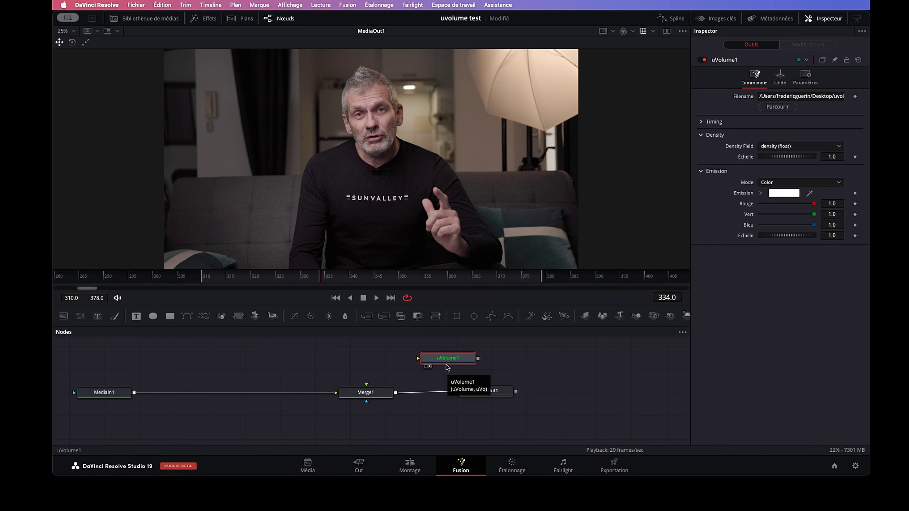
- View uVolume1 alone and rotate the explosion cloud to 120.0 on X and -86.1 on Y
drag(447, 368, 400, 198)
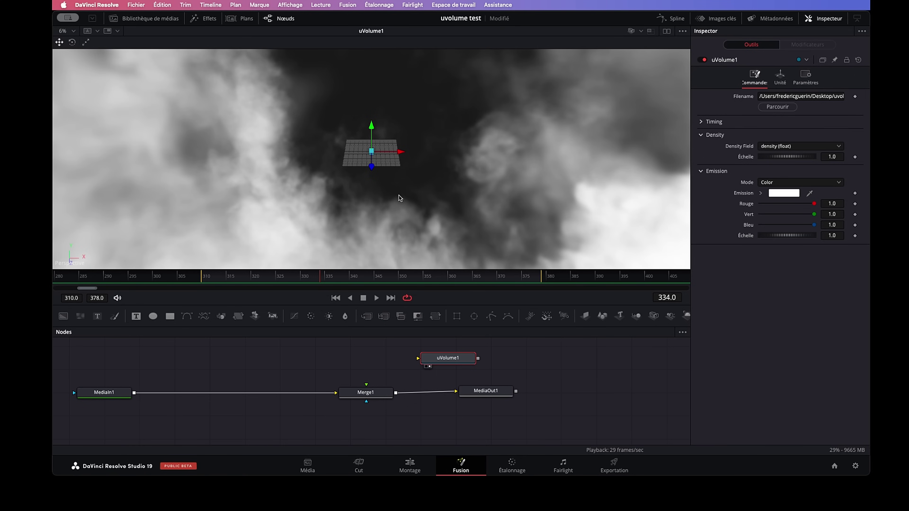
scroll(398, 195, down, 3)
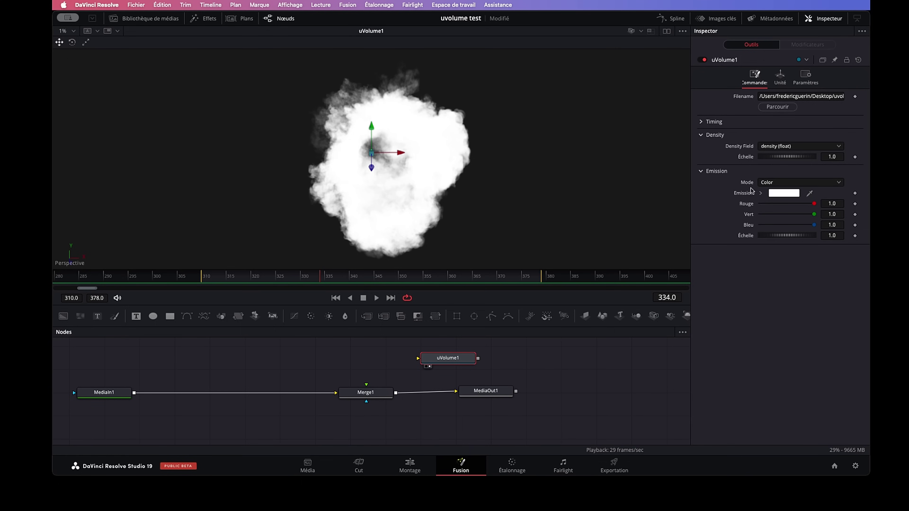
click(701, 123)
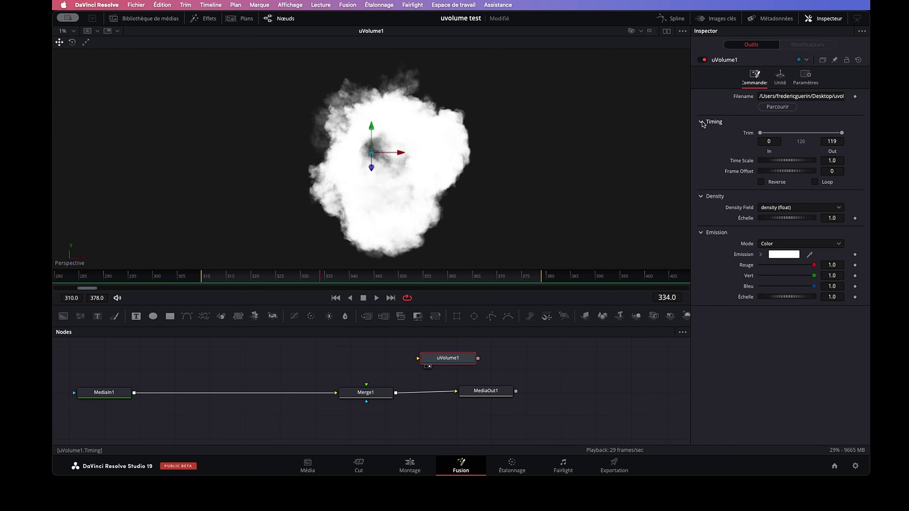
click(702, 123)
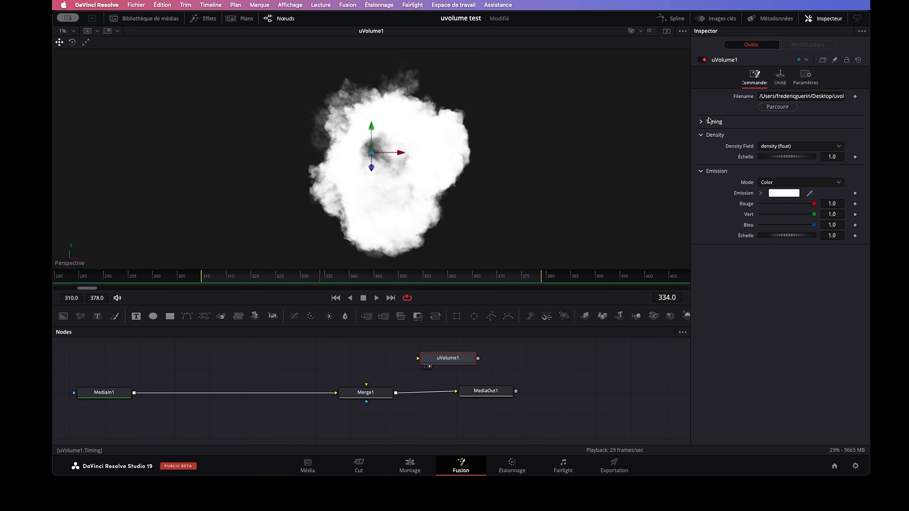
click(780, 77)
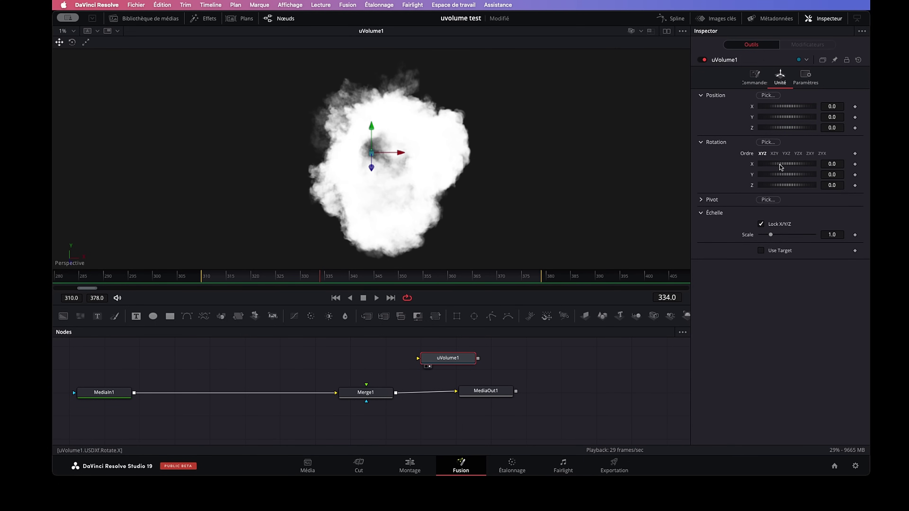
mouse_move(784, 163)
mouse_down()
mouse_move(810, 168)
mouse_move(786, 175)
mouse_up()
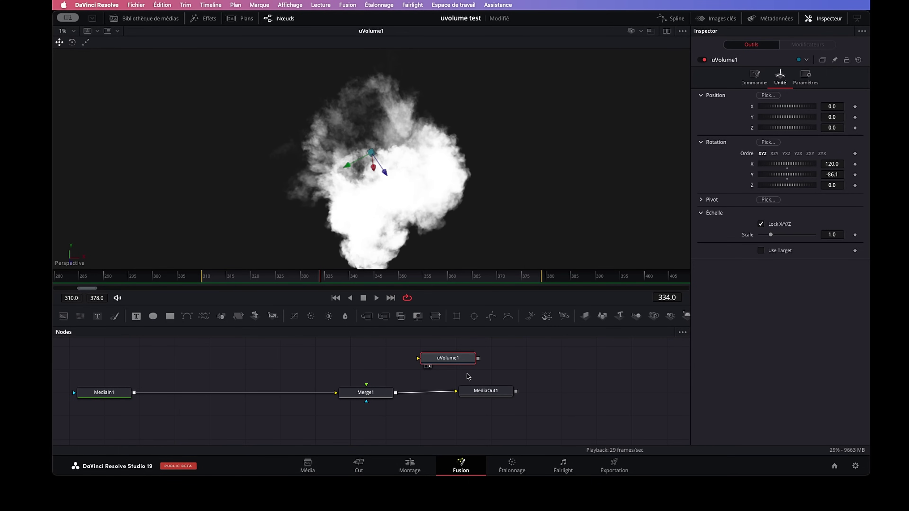
- Add a uRenderer after uVolume1, wire it into Merge1 and view the merged result
key(shift+space)
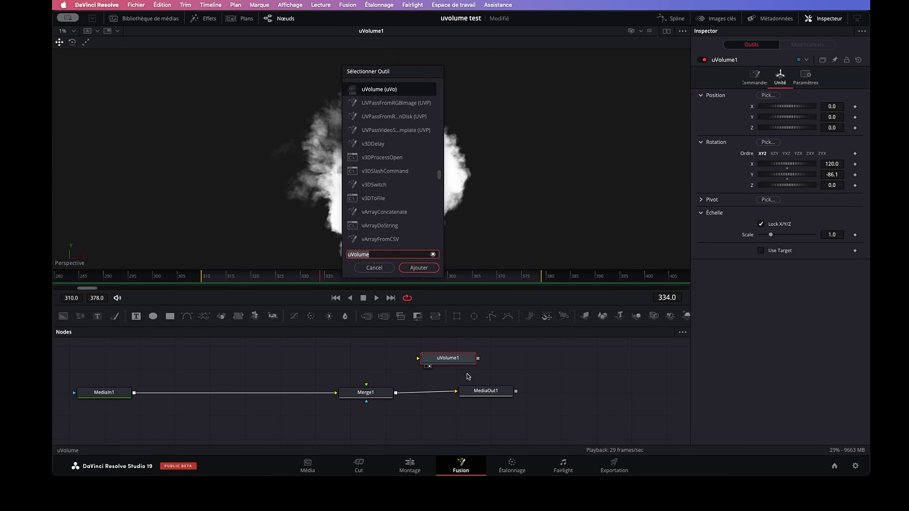
text(uren)
key(Return)
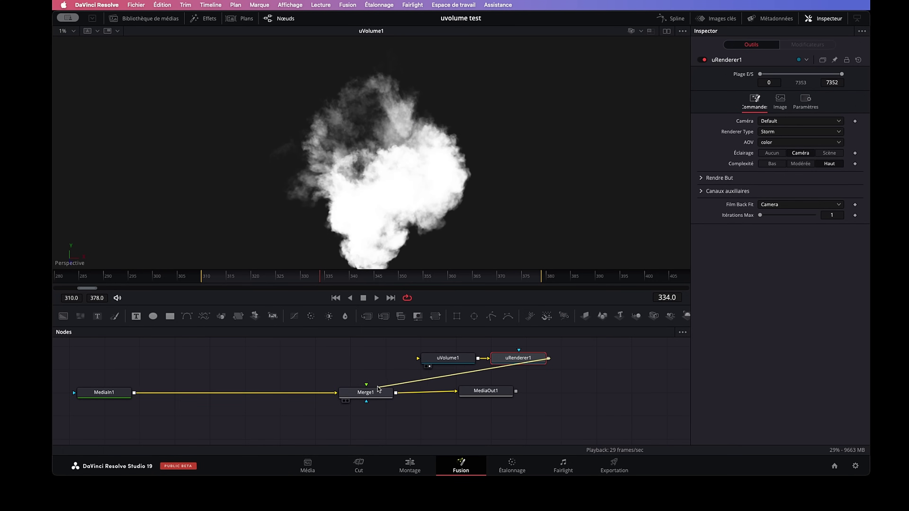
drag(519, 367, 372, 391)
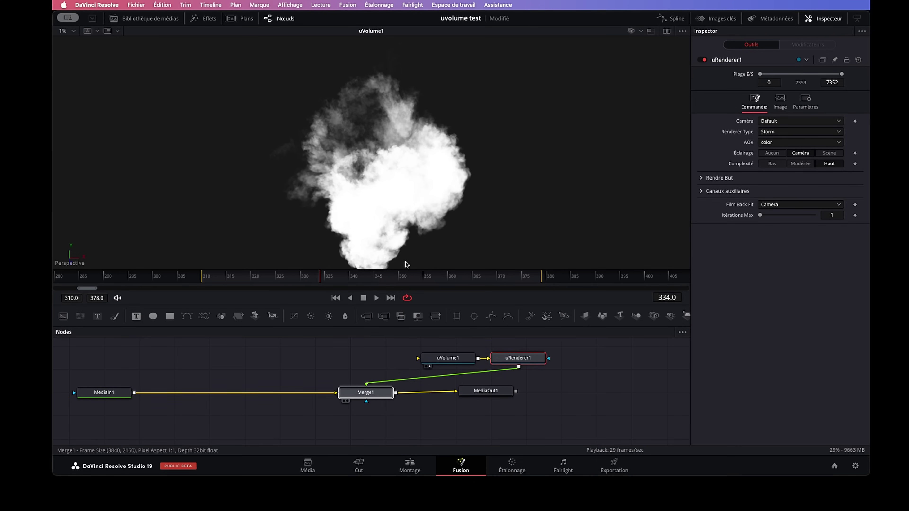
drag(406, 261, 406, 262)
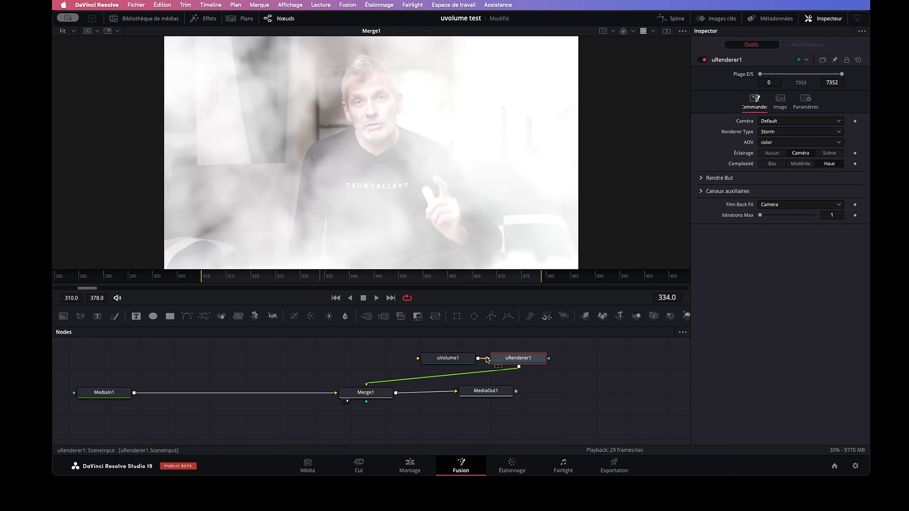
drag(457, 361, 349, 362)
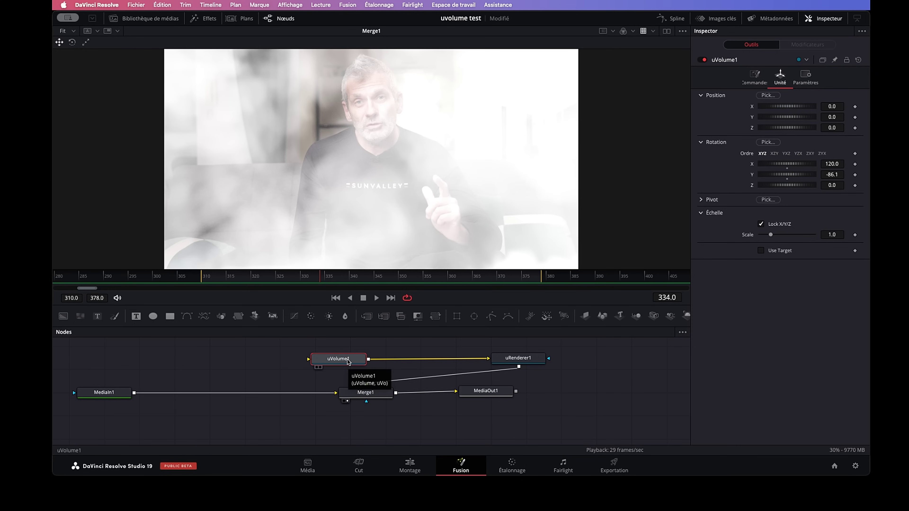
- Add a transform with scale 0.007 to shrink and rotate the smoke cloud
key(shift+space)
text(uren)
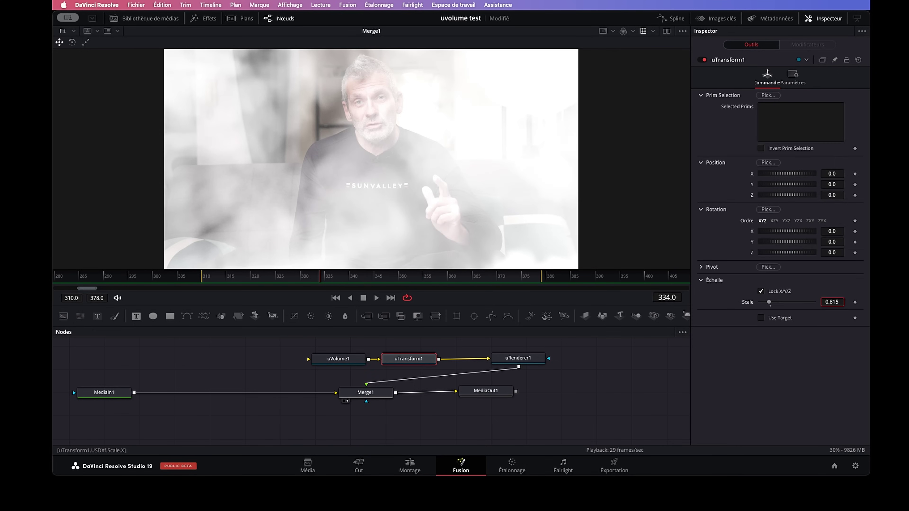
text(0.007)
key(Return)
mouse_move(787, 231)
mouse_down()
mouse_move(819, 244)
mouse_move(786, 255)
mouse_move(803, 247)
mouse_up()
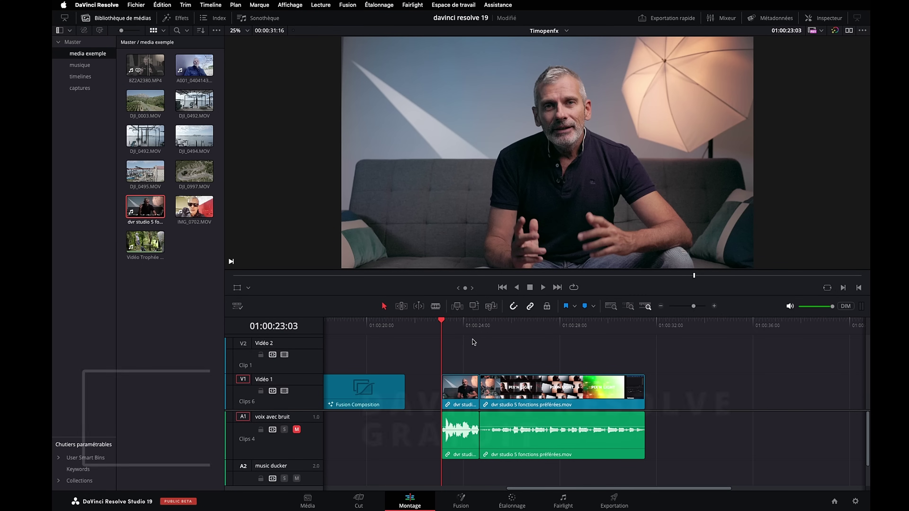
- Park the playhead at 01:00:23:26 and bring up the short Vidéo 1 clip's context menu
click(460, 330)
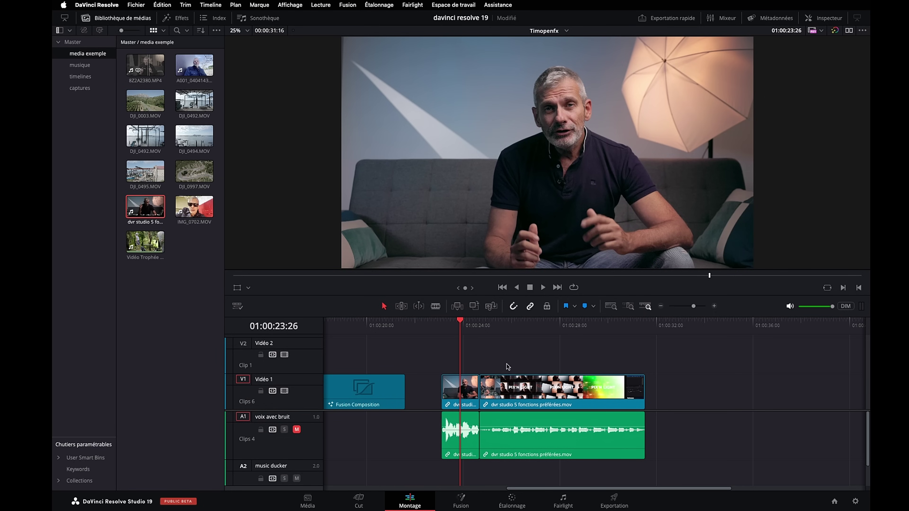
click(454, 395)
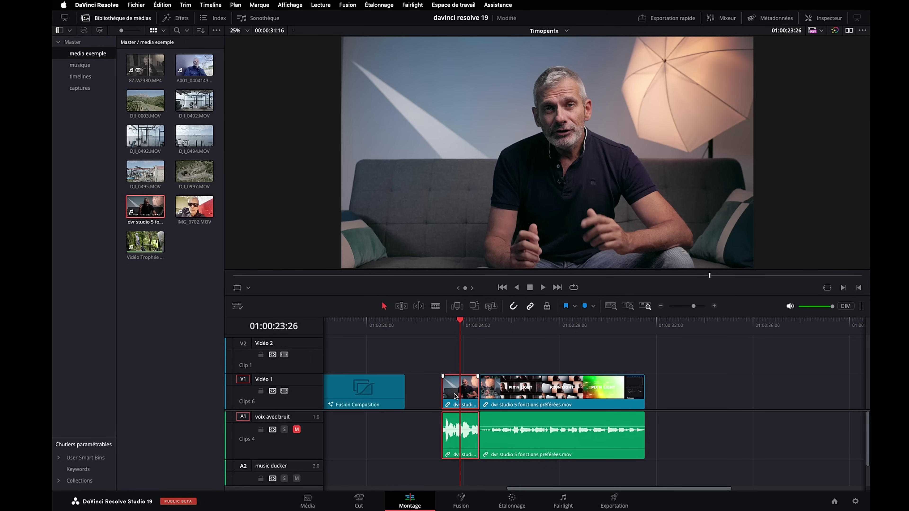
right_click(464, 396)
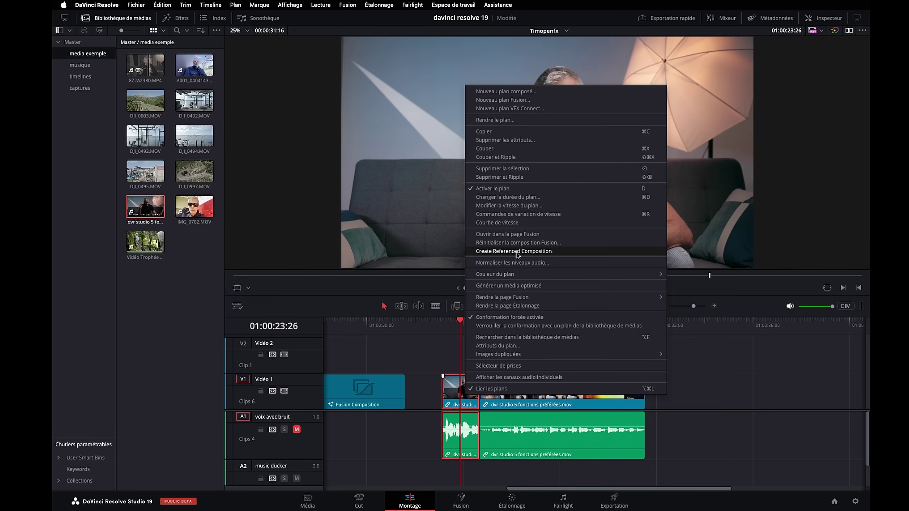
- Create a referenced composition named Radar from the clip and open it in Fusion
click(532, 252)
text(Radar)
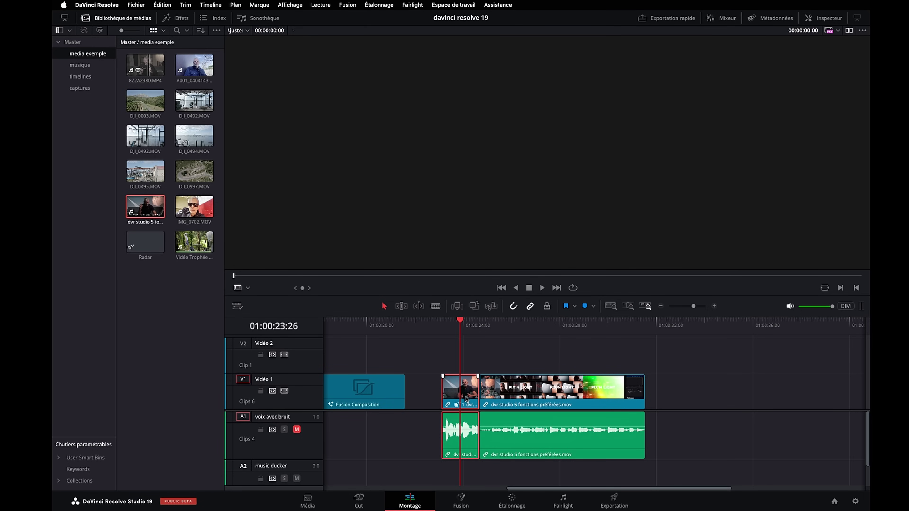
click(462, 501)
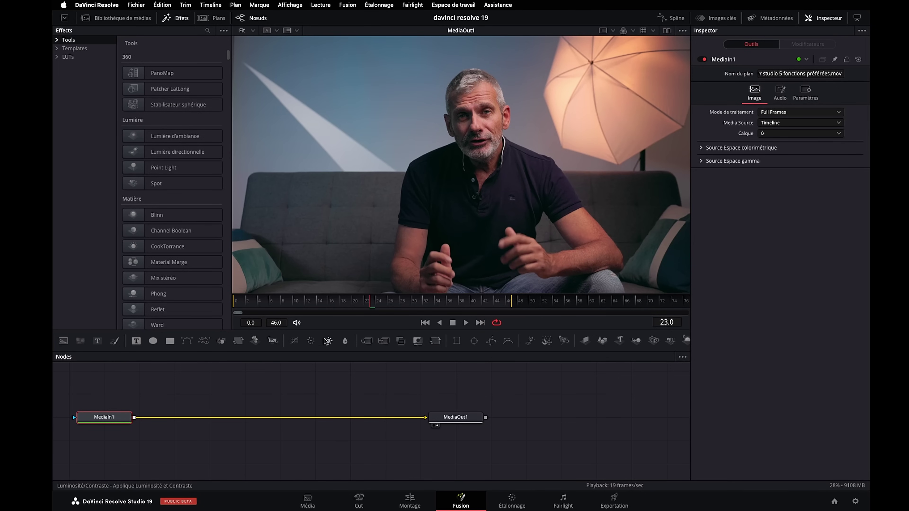
- Add ColorCorrector1 after MediaIn1, tinting green with saturation 0.83 and gain 0.88
click(312, 343)
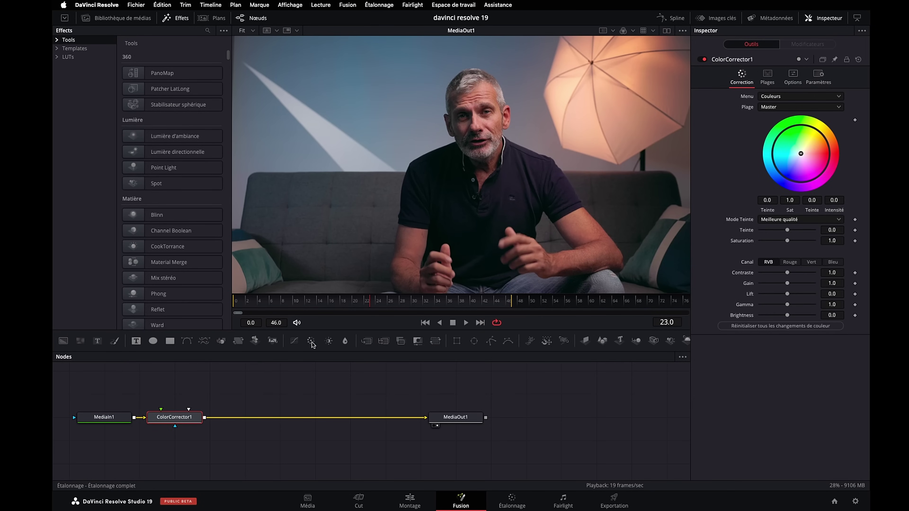
mouse_move(190, 419)
mouse_down()
mouse_move(260, 428)
mouse_move(351, 420)
mouse_up()
drag(801, 154, 793, 141)
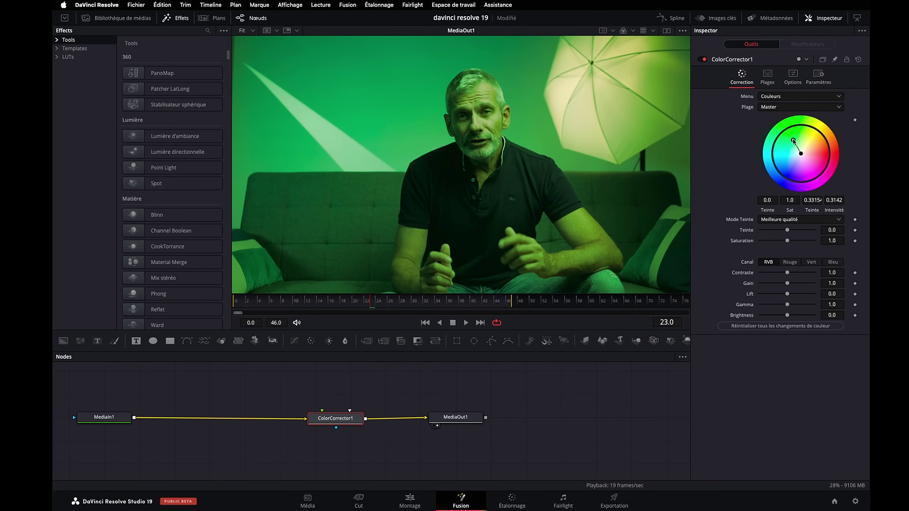
drag(789, 241, 782, 241)
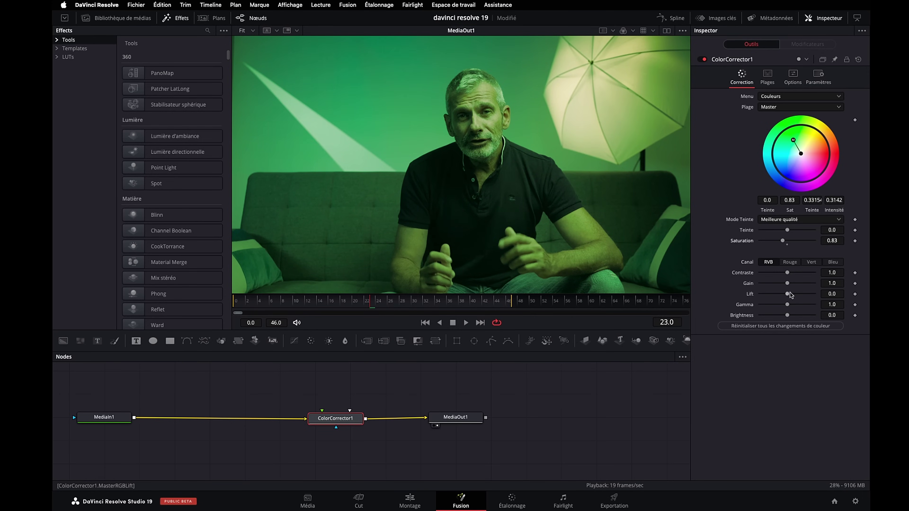
drag(787, 283, 784, 273)
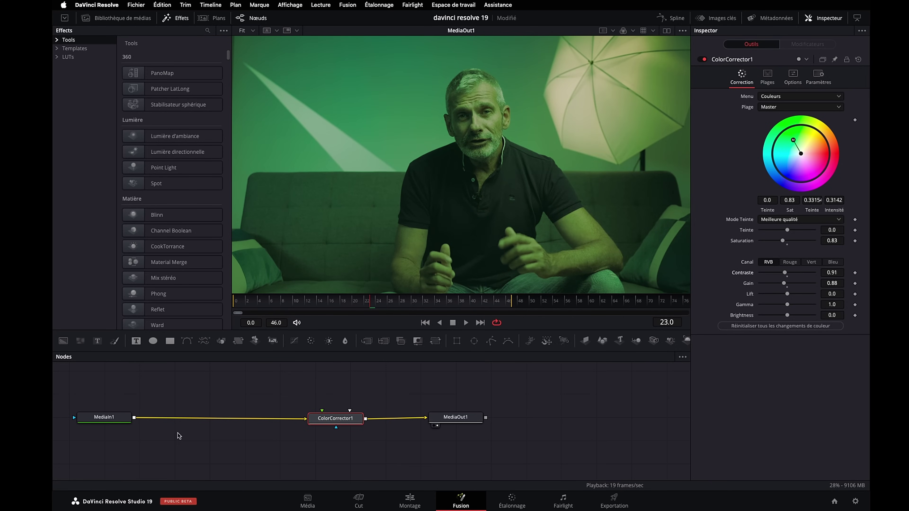
click(121, 418)
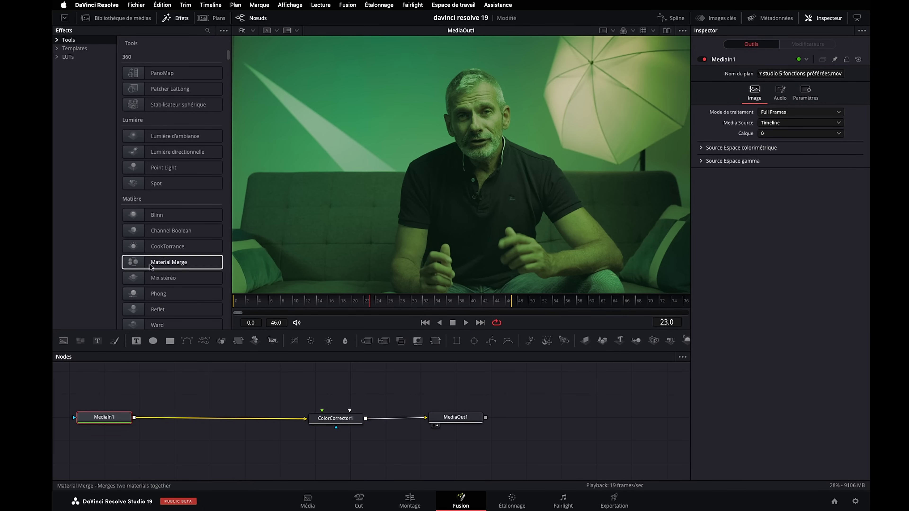
click(57, 49)
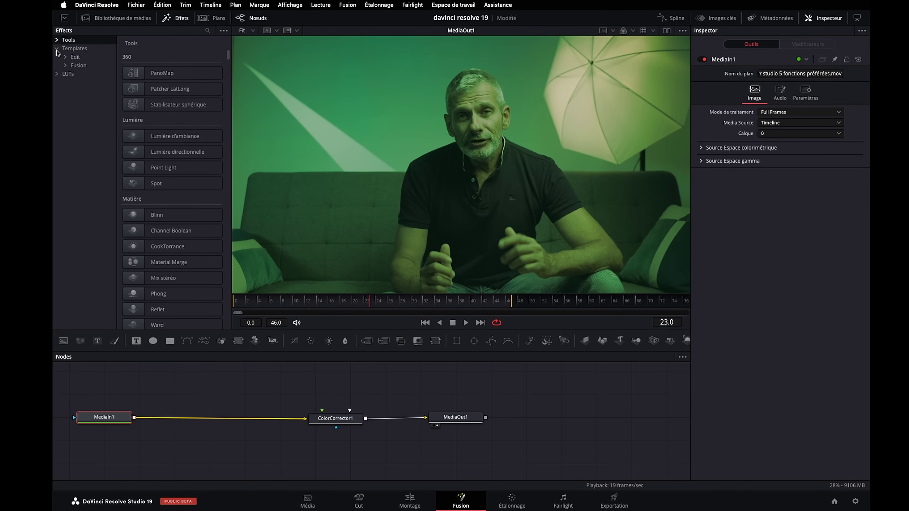
- Add the Radar Fusion template to the comp and arrange its nodes above the footage chain
click(78, 65)
click(207, 31)
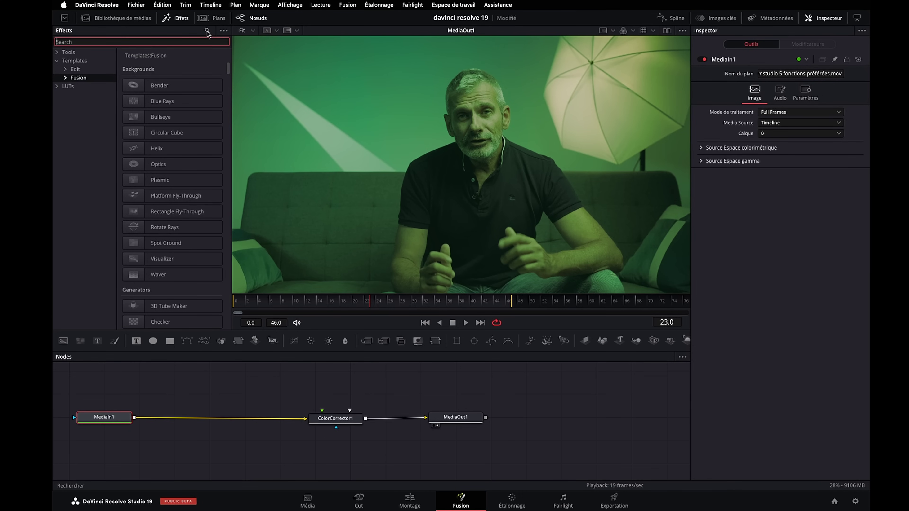
text(radar)
drag(158, 69, 310, 204)
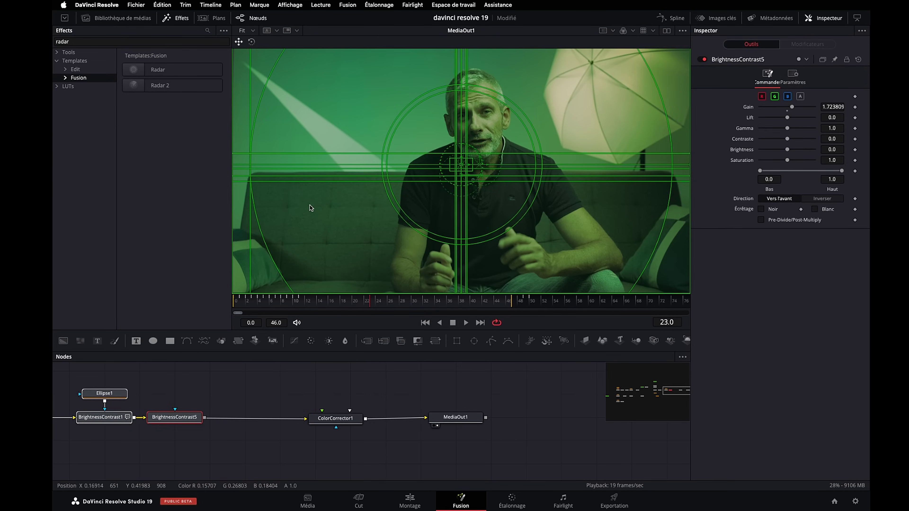
mouse_move(195, 410)
mouse_down()
mouse_move(200, 386)
mouse_move(203, 402)
mouse_move(141, 418)
mouse_up()
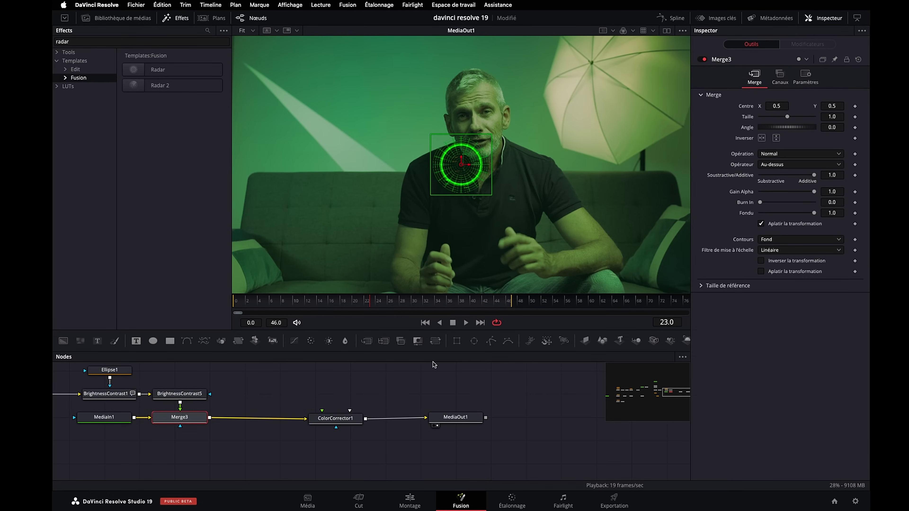
- Place the radar overlay on the lower-left sofa at size 1.76 and return to Edit
drag(461, 165, 307, 238)
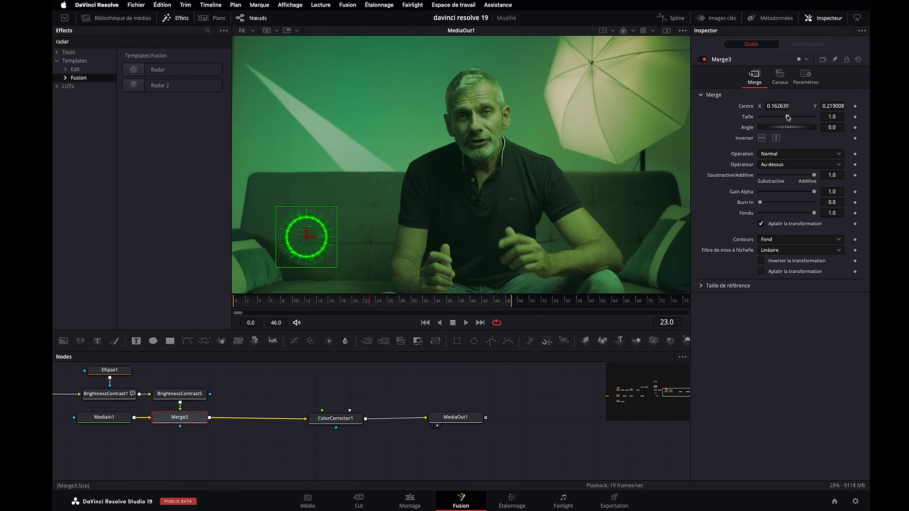
drag(788, 117, 793, 119)
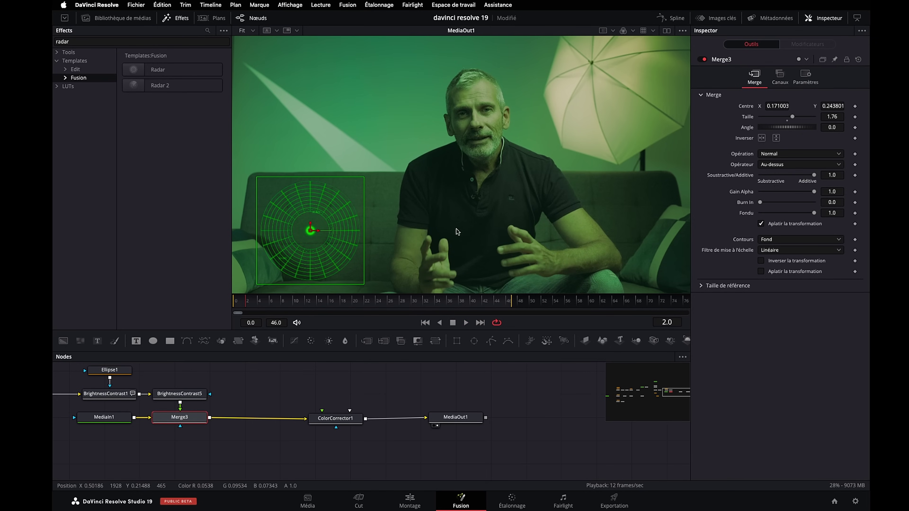
click(410, 501)
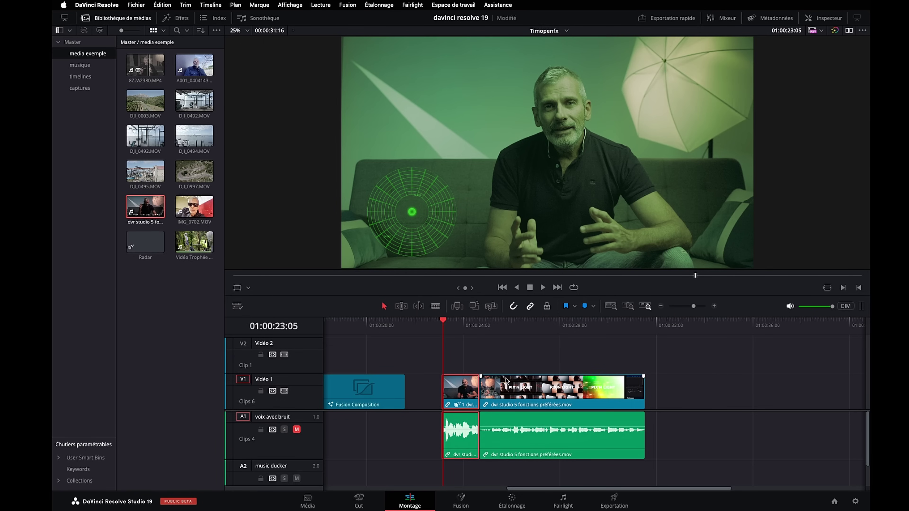
- Link the second V1 clip, 'dvr studio 5 fonctions préférées.mov', to the Radar referenced composition
click(497, 347)
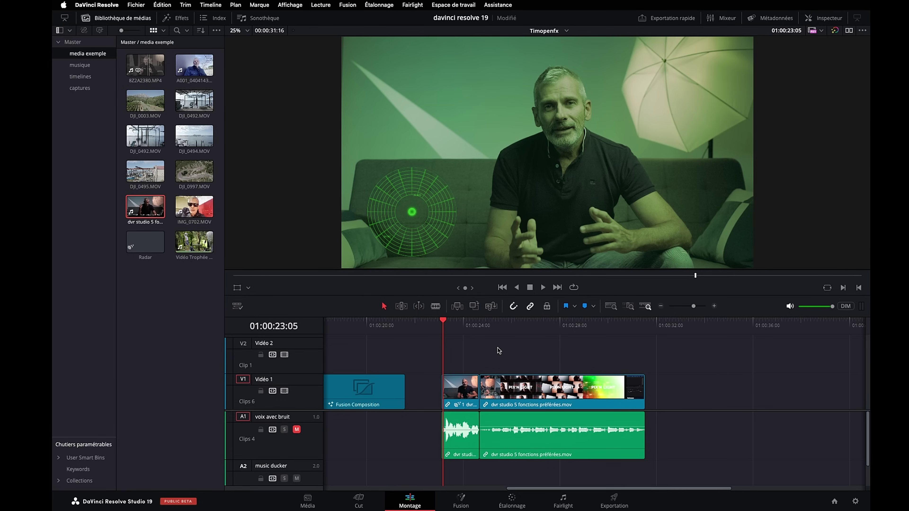
click(502, 397)
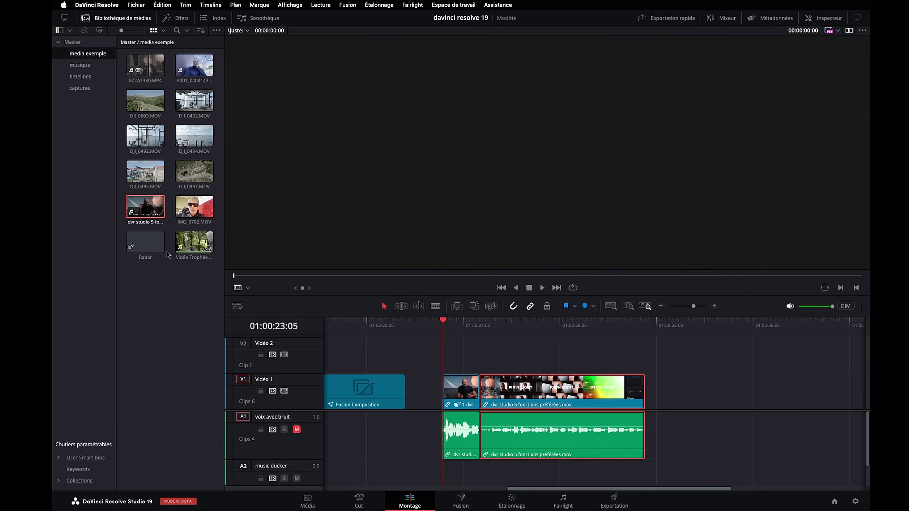
click(149, 249)
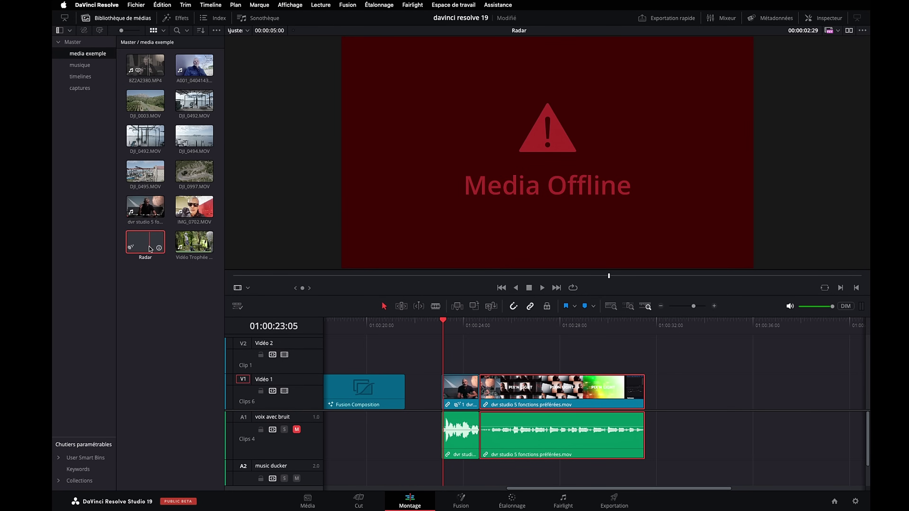
right_click(546, 398)
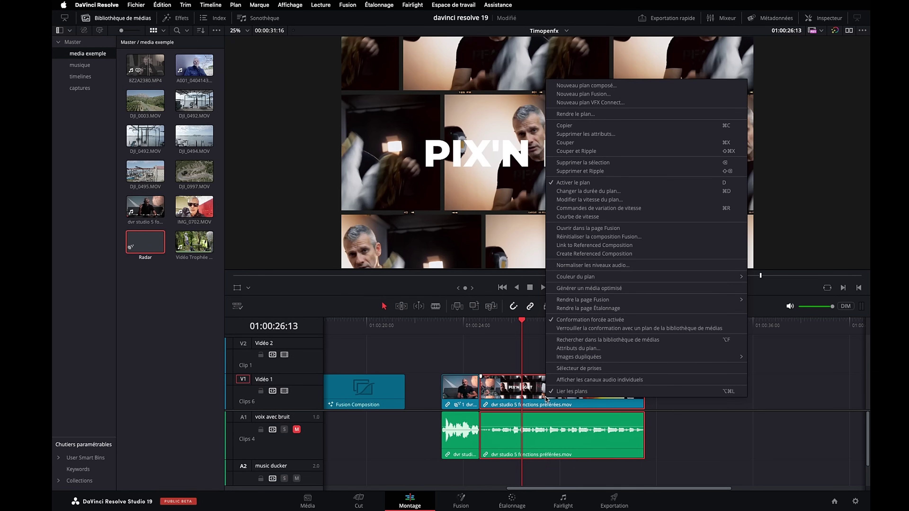
click(593, 245)
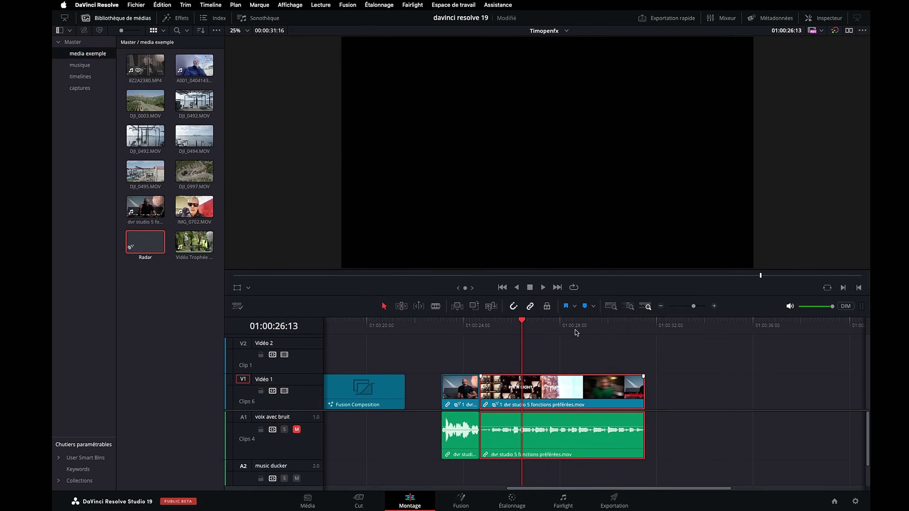
- Scrub through the newly linked clip to confirm the green tint and radar overlay
mouse_move(493, 334)
mouse_down()
mouse_move(464, 342)
mouse_move(514, 340)
mouse_up()
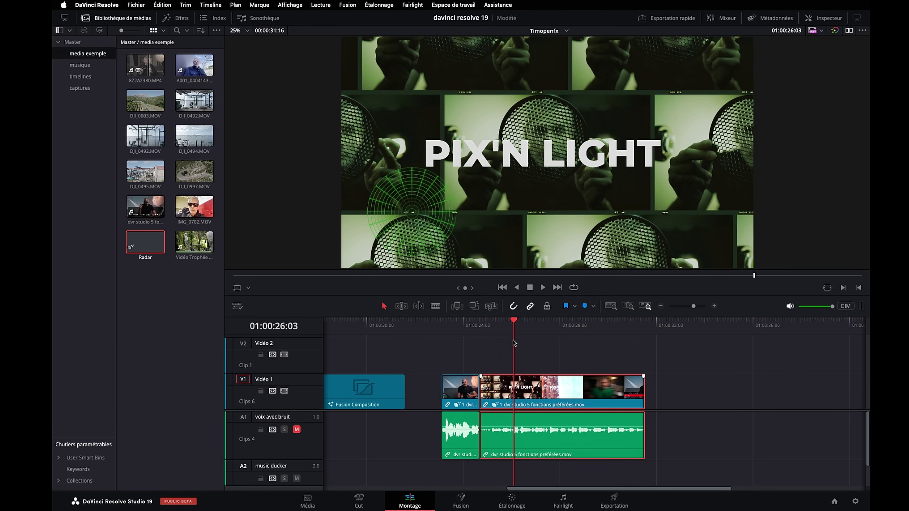
drag(513, 324, 495, 330)
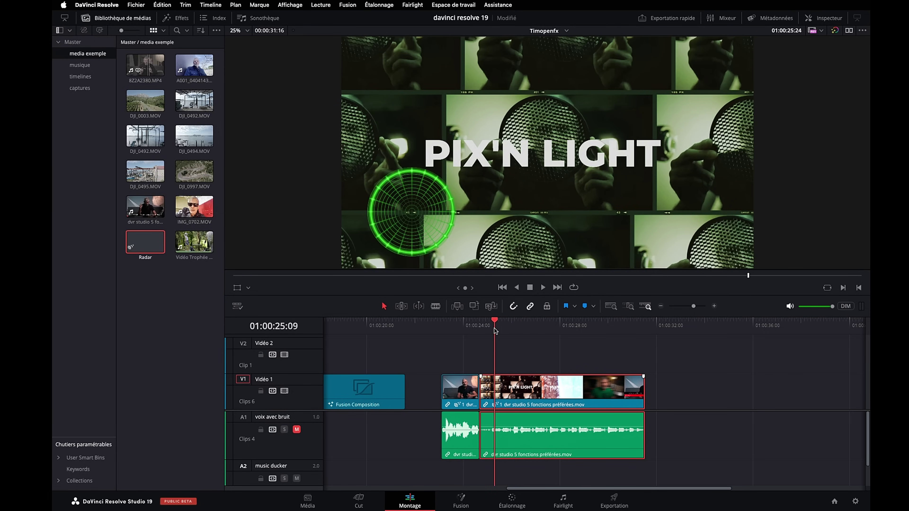
mouse_move(494, 328)
mouse_down()
mouse_move(463, 331)
mouse_move(493, 331)
mouse_move(464, 337)
mouse_move(499, 341)
mouse_up()
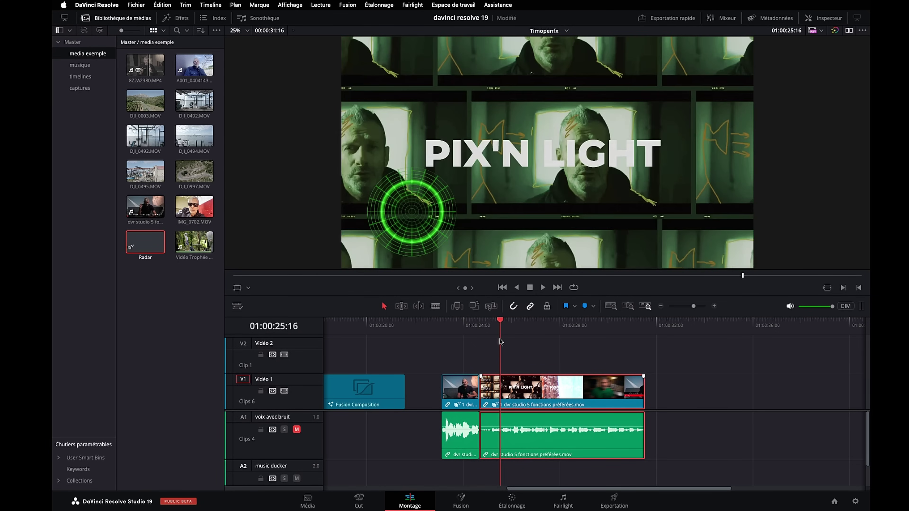
- Shift the ColorCorrector1 tint from green to blue, then check the first clip on the Edit page
click(465, 498)
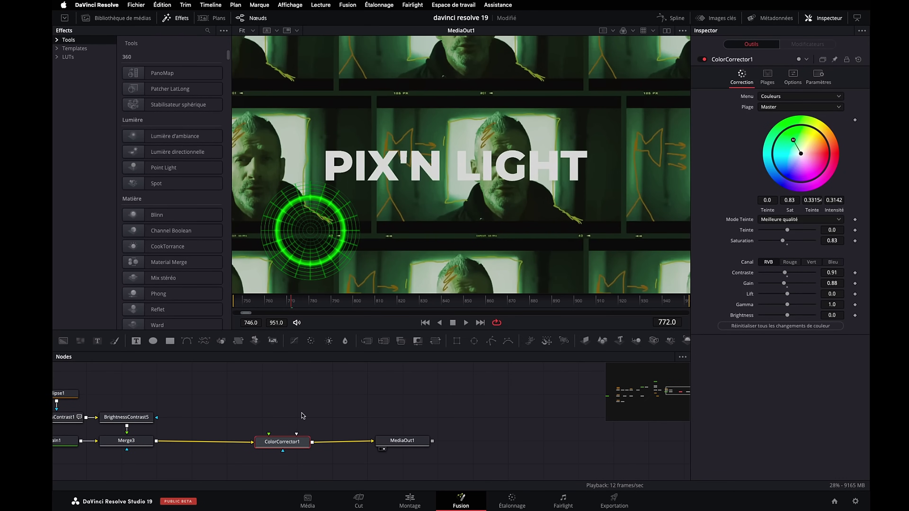
drag(792, 140, 790, 176)
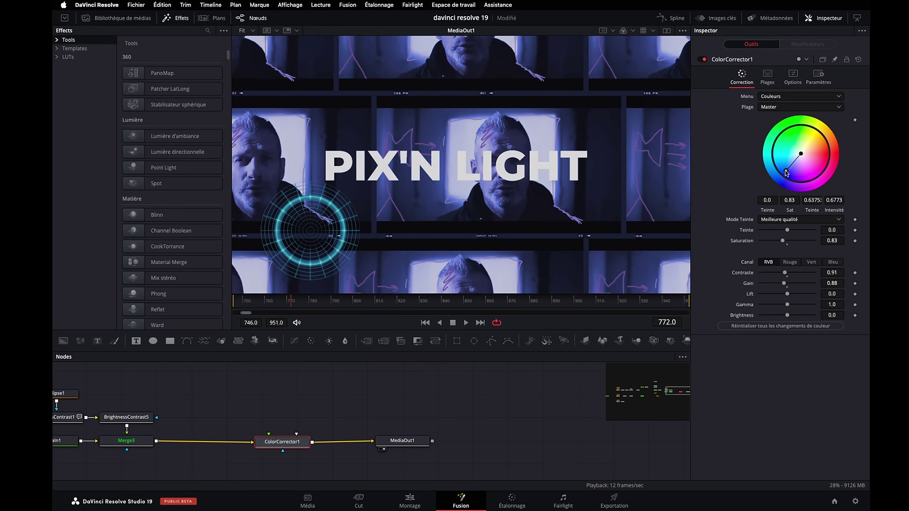
click(412, 500)
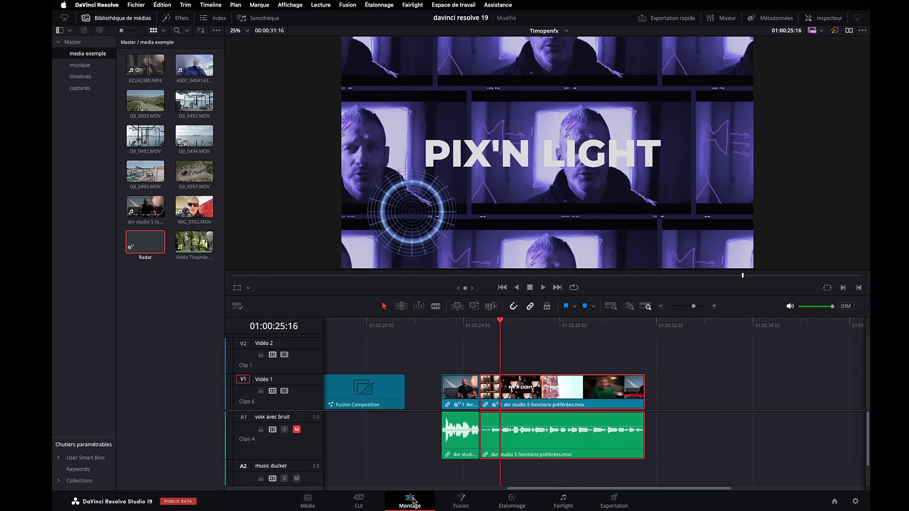
drag(457, 330, 464, 331)
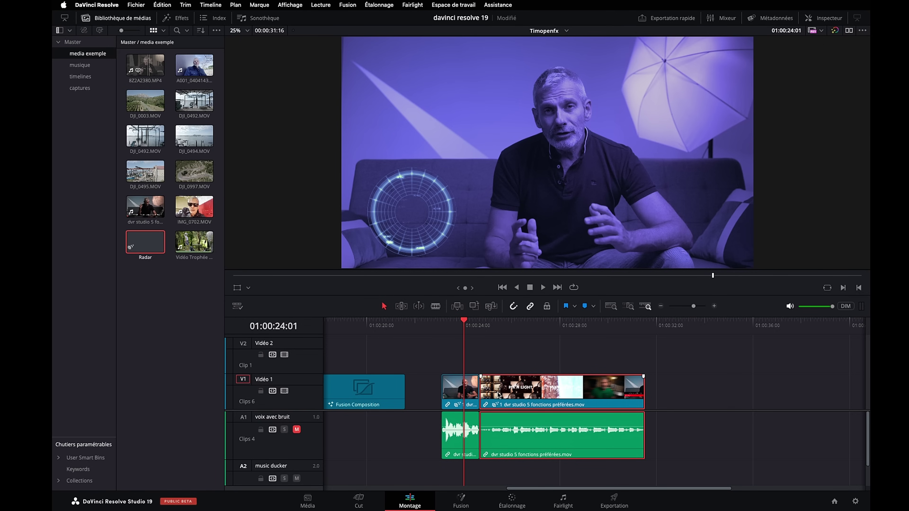
- Enlarge the radar overlay by raising the Merge3 Size to 2.59
click(461, 504)
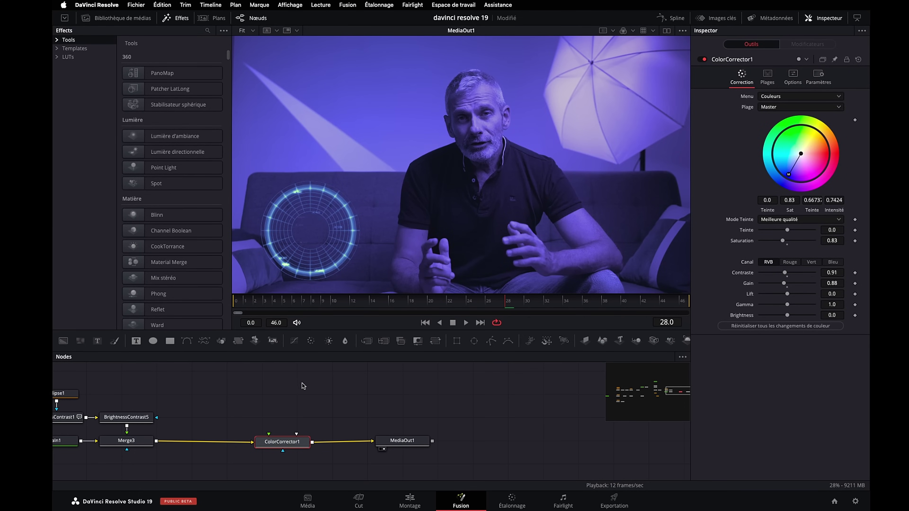
drag(355, 397, 566, 396)
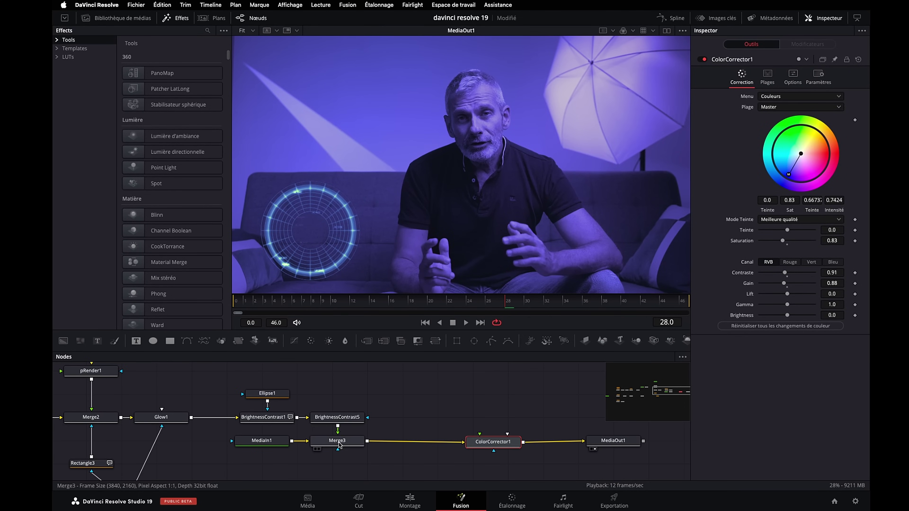
click(337, 441)
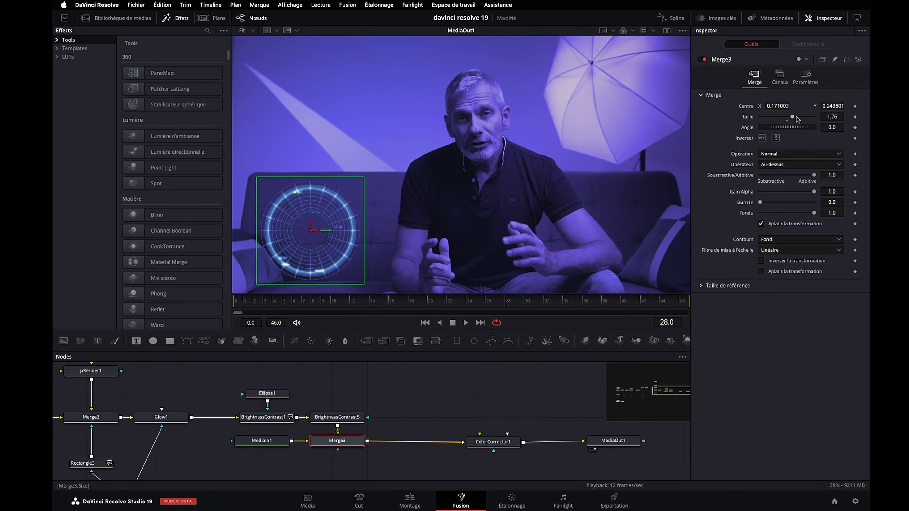
drag(796, 116, 795, 108)
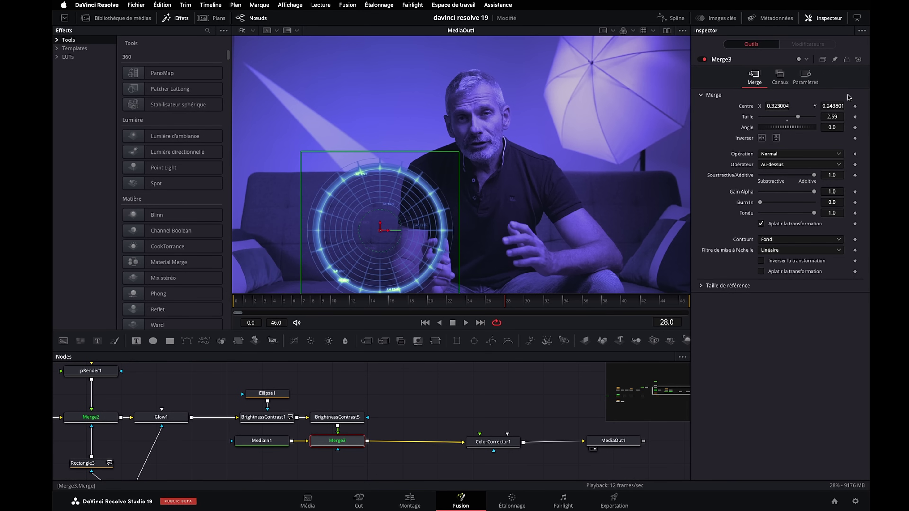
- Scrub across the second linked clip on the Edit page to review the bigger blue radar
click(410, 500)
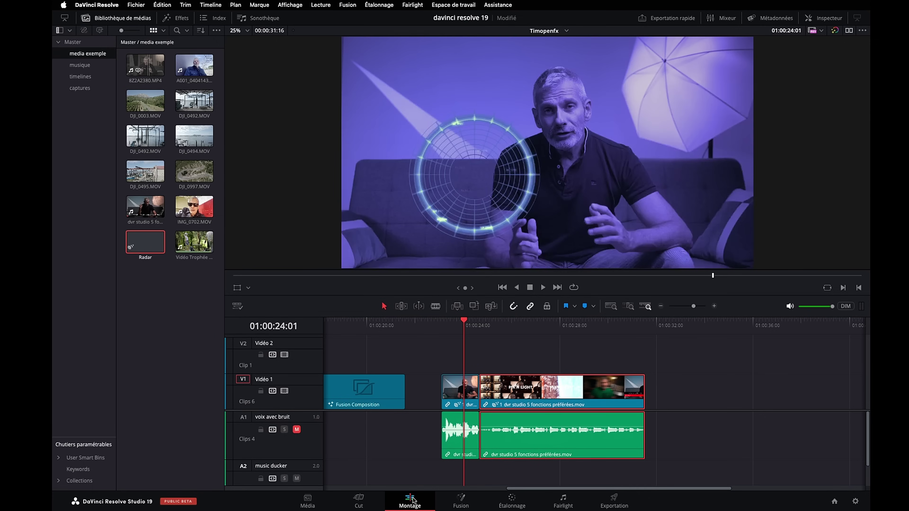
click(512, 325)
drag(566, 324, 518, 335)
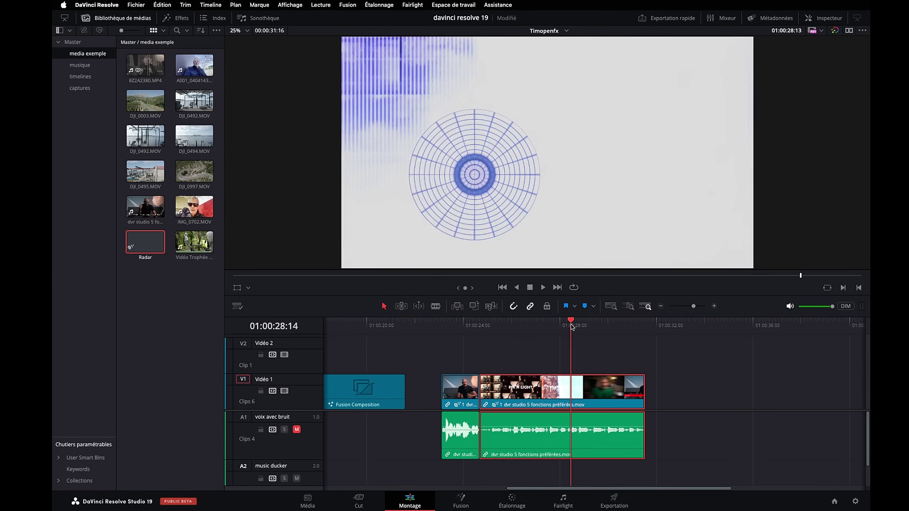